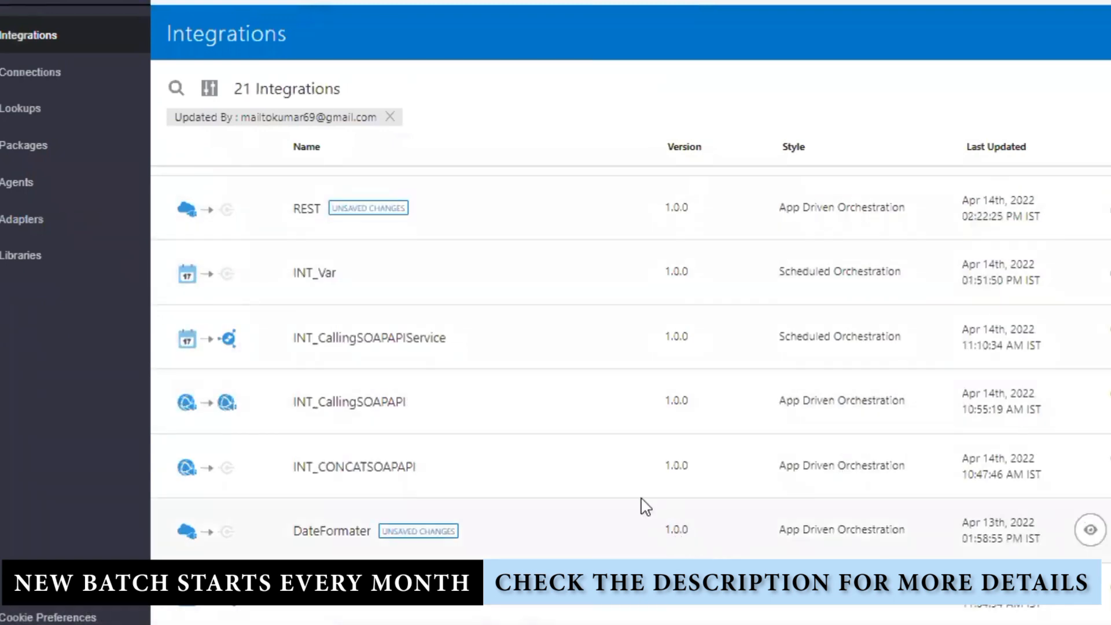
Unlock the REST integration and discard its unsaved changes
click(1106, 208)
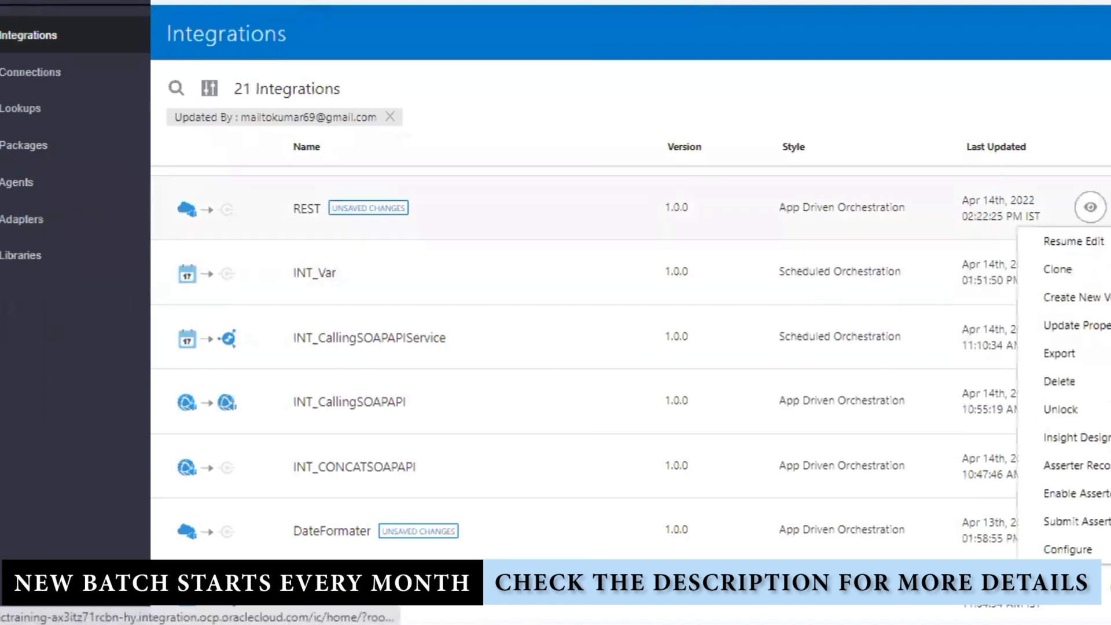
click(1068, 410)
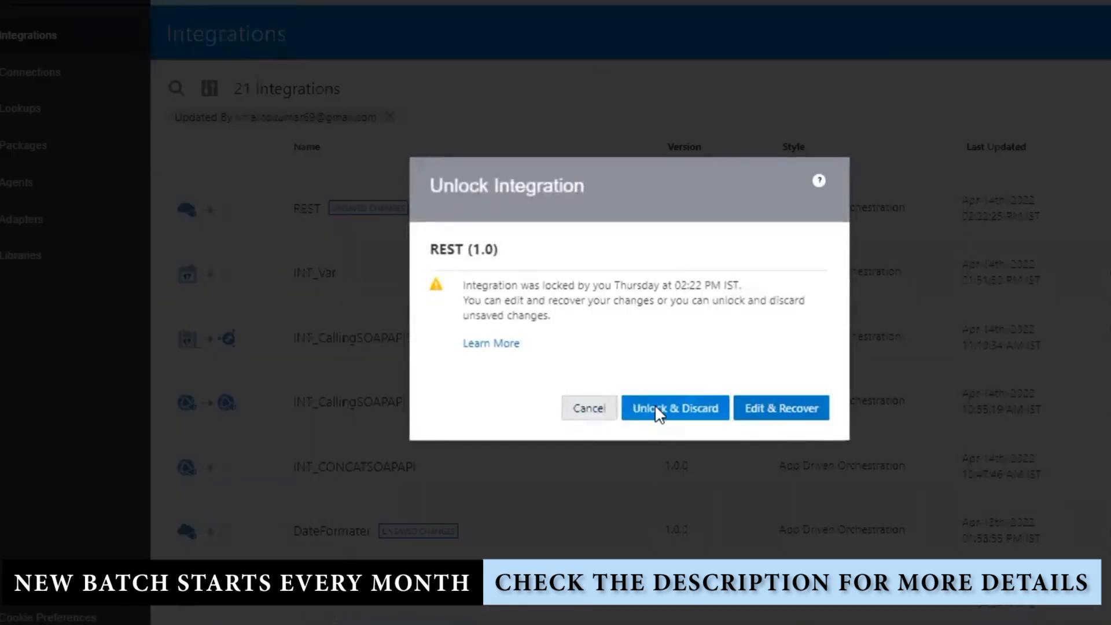
click(685, 405)
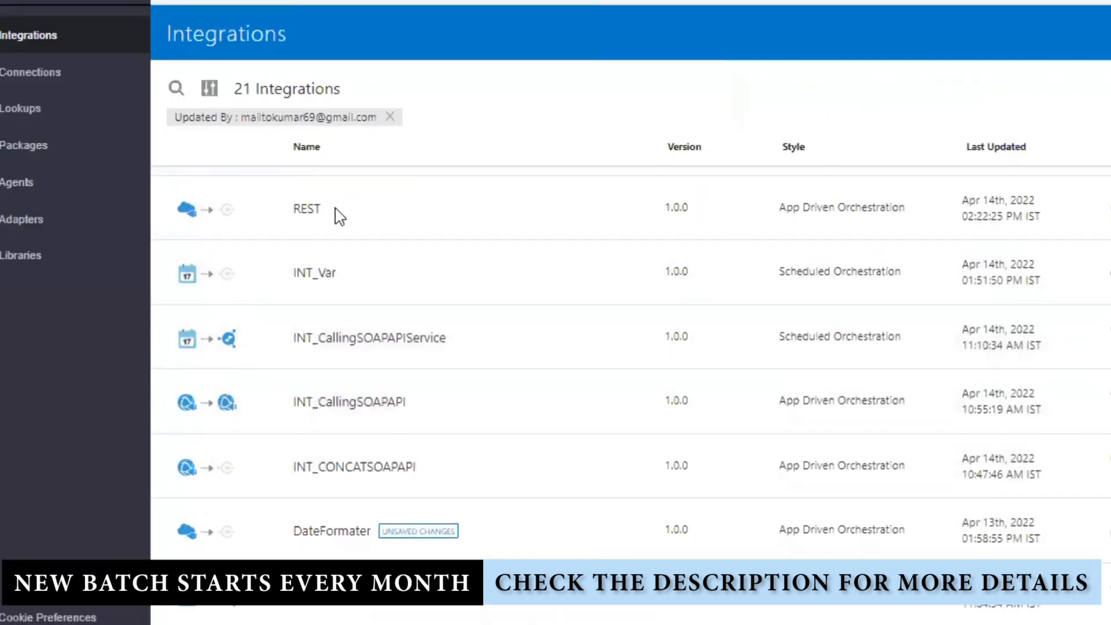
Open the REST integration to examine its orchestration flow, and return to the integrations list
mouse_move(290, 220)
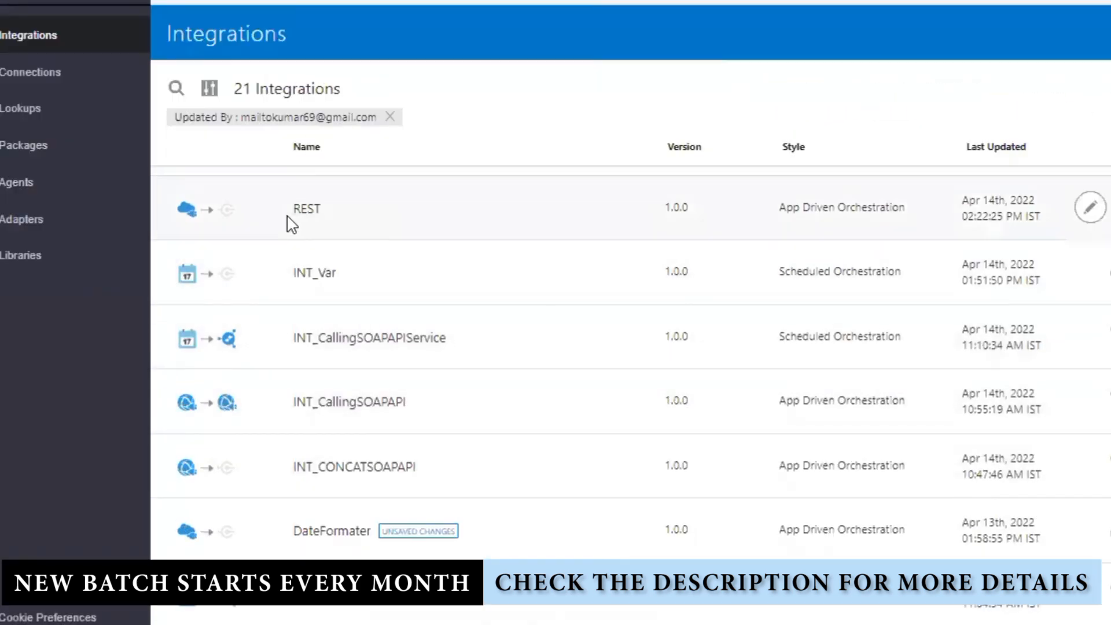
click(1090, 209)
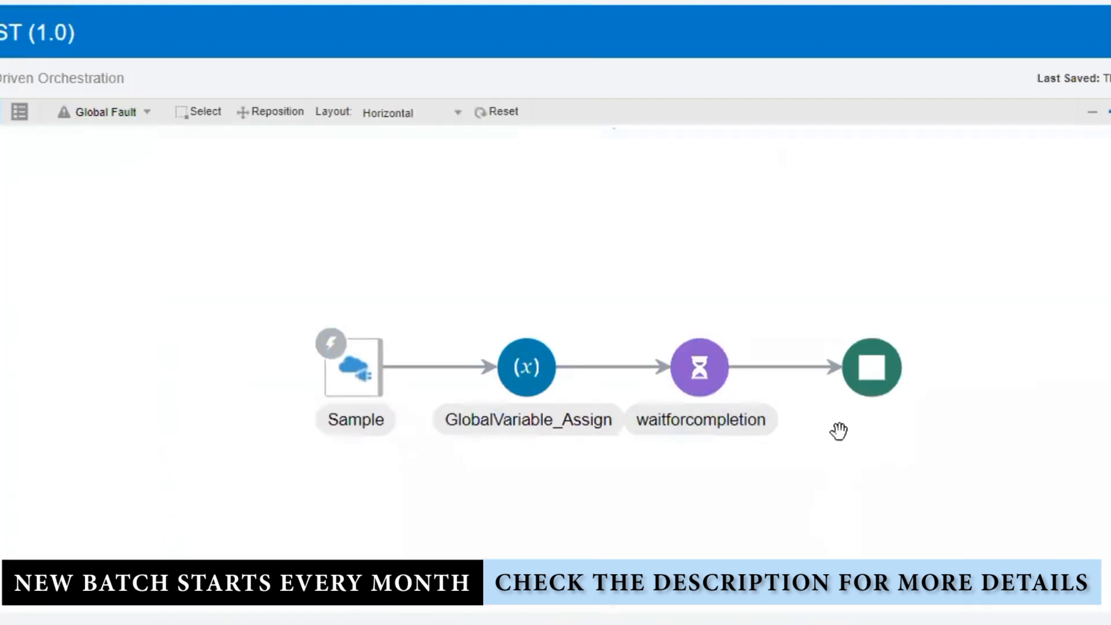
click(1110, 33)
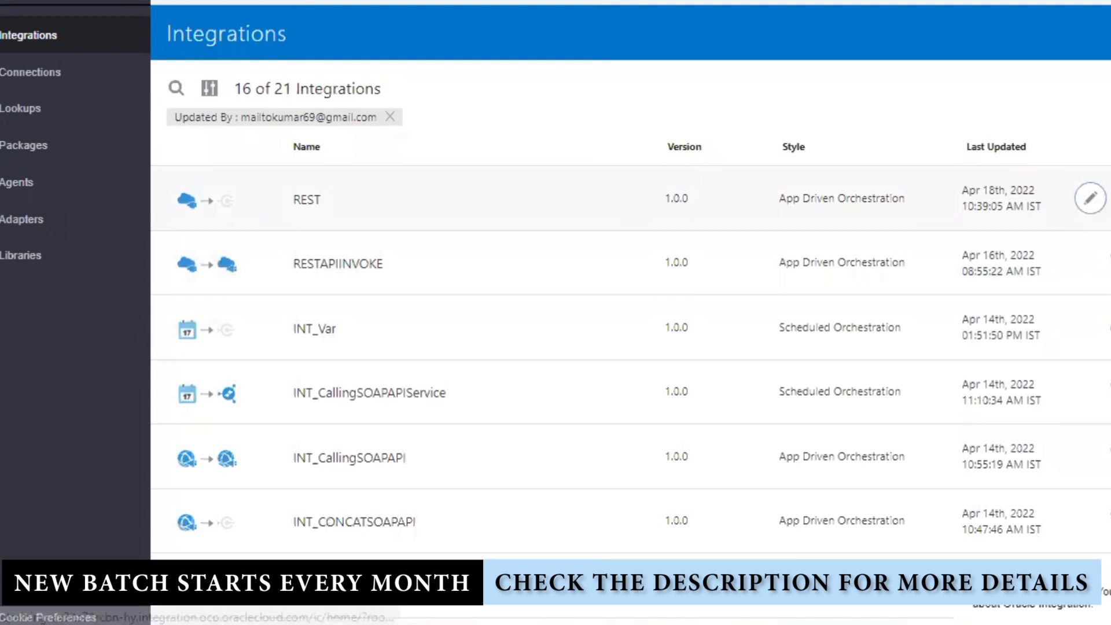
Delete the REST integration from the integrations list
click(1108, 198)
click(1037, 370)
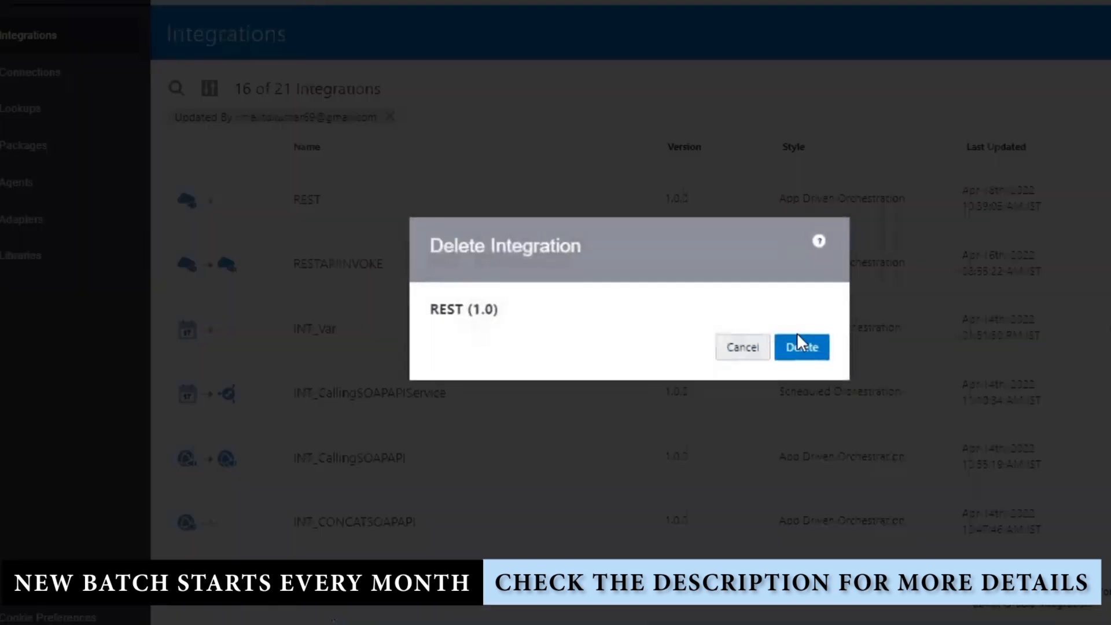
click(802, 350)
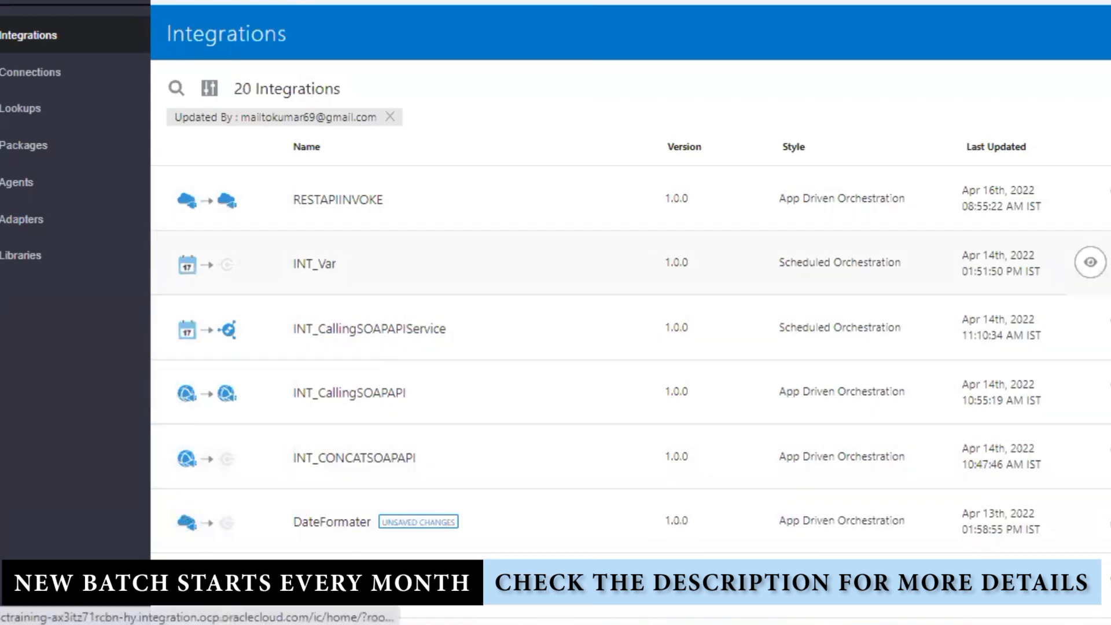
Create a new App Driven Orchestration integration named CallingScheduleServiceFromOIC, keeping the generated identifier and version 01.00.0000
click(491, 294)
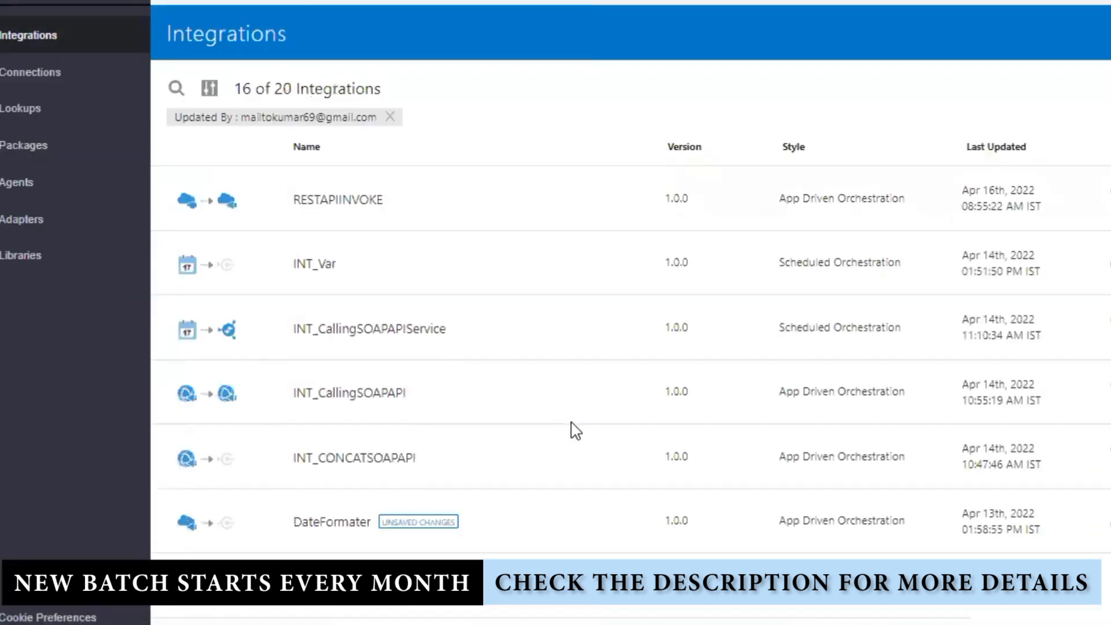
drag(482, 340, 260, 339)
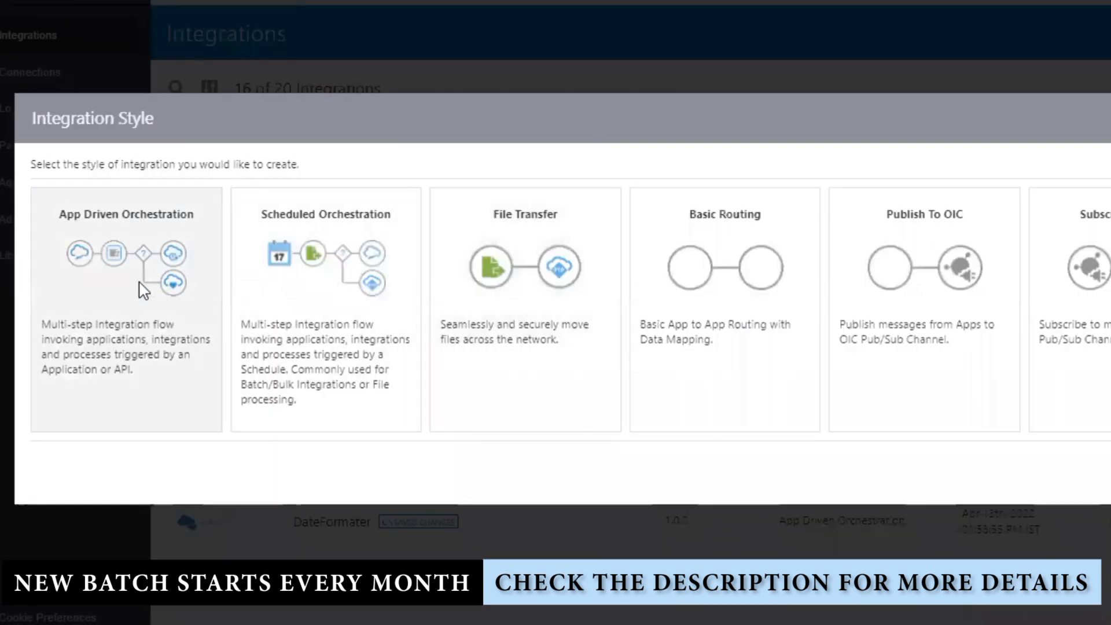
click(143, 290)
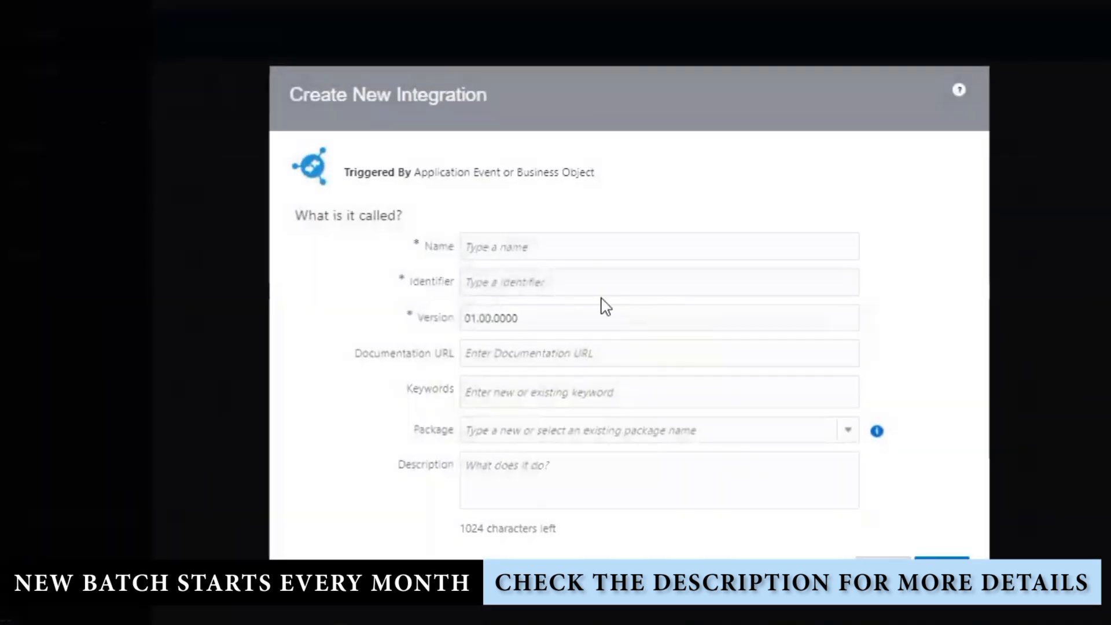
click(537, 244)
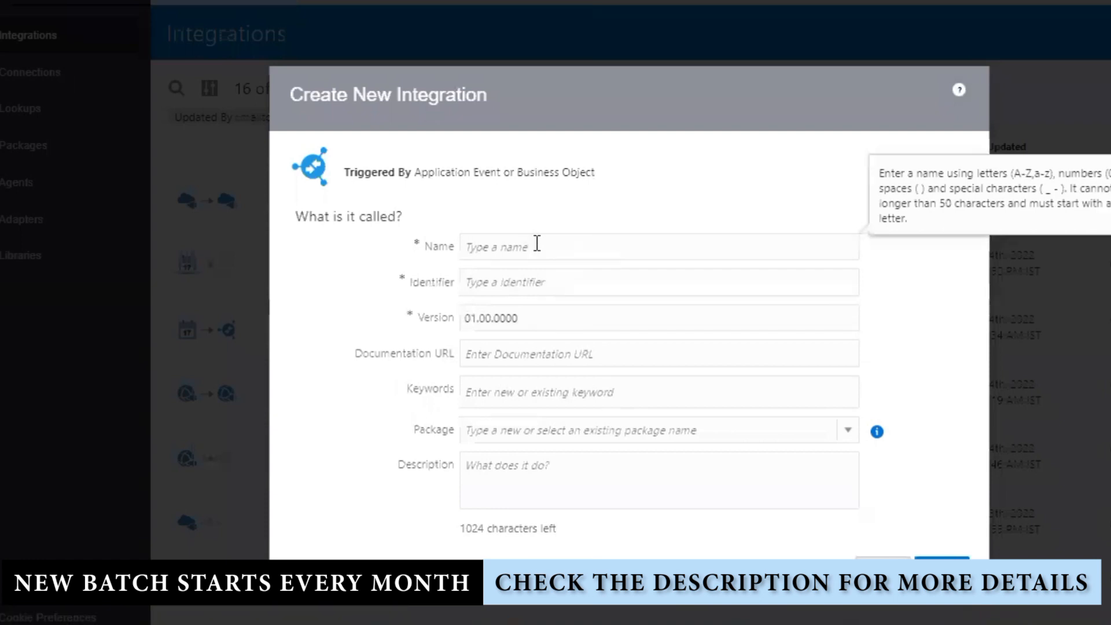
text(Ap)
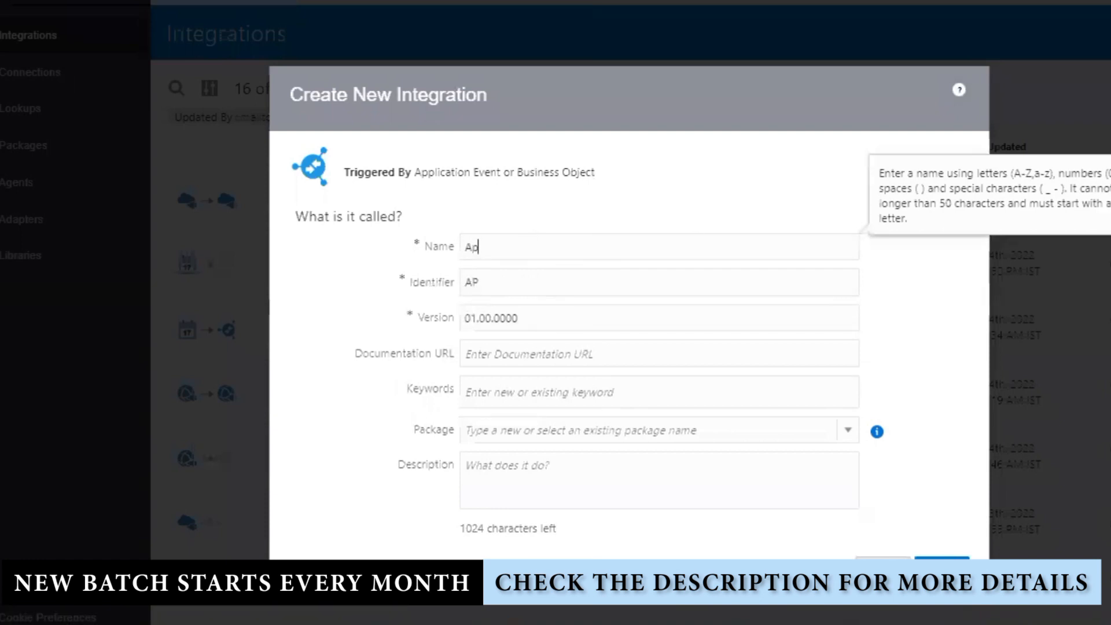
key(BackSpace)
key(BackSpace)
text(CallingScheduleServiceFromOIC)
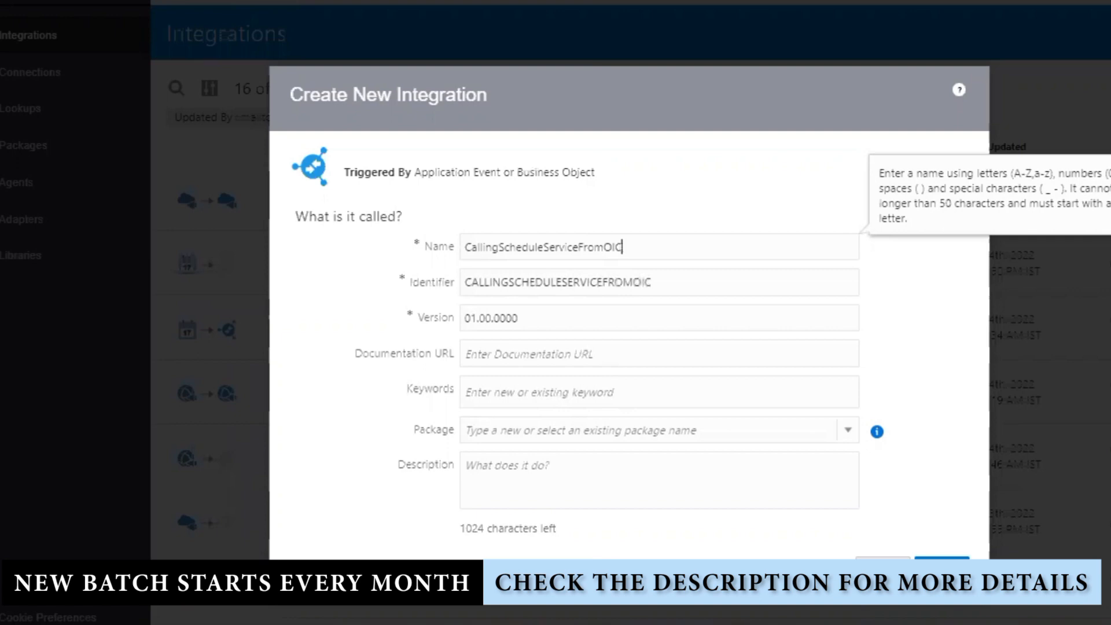
key(Tab)
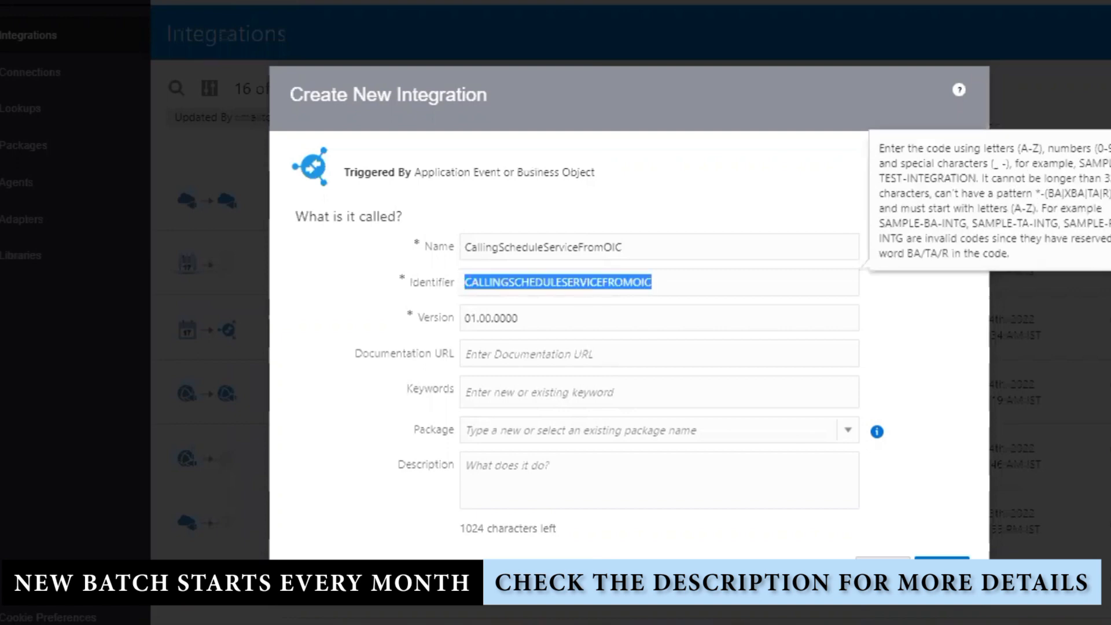
click(941, 569)
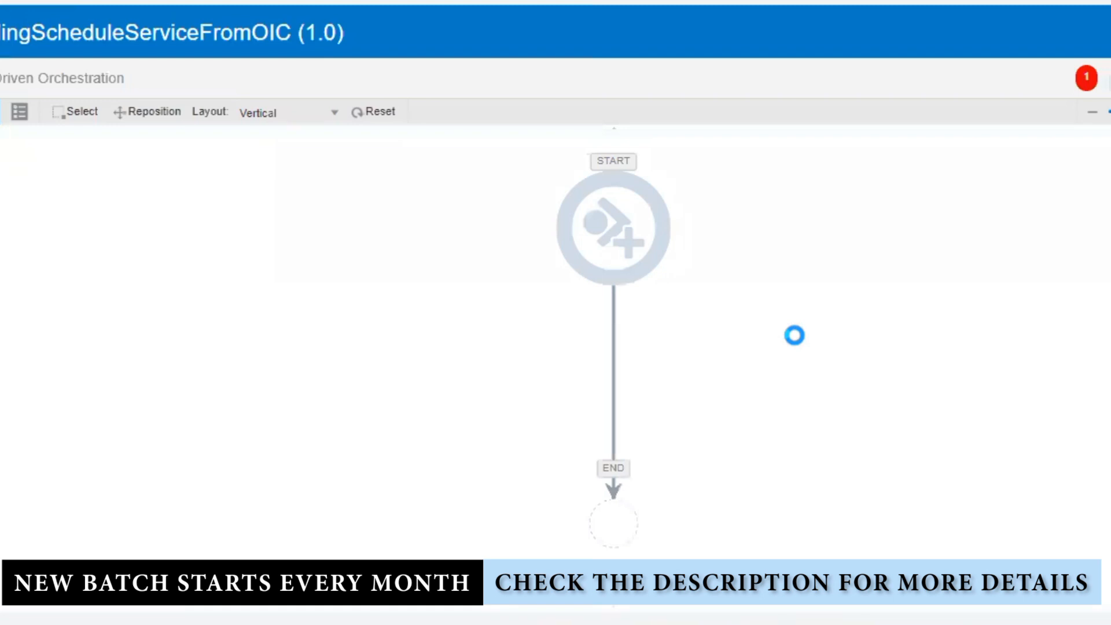
Search the start node's components for REST and add the second REST_OIC_CONNE… connection as the trigger
click(608, 227)
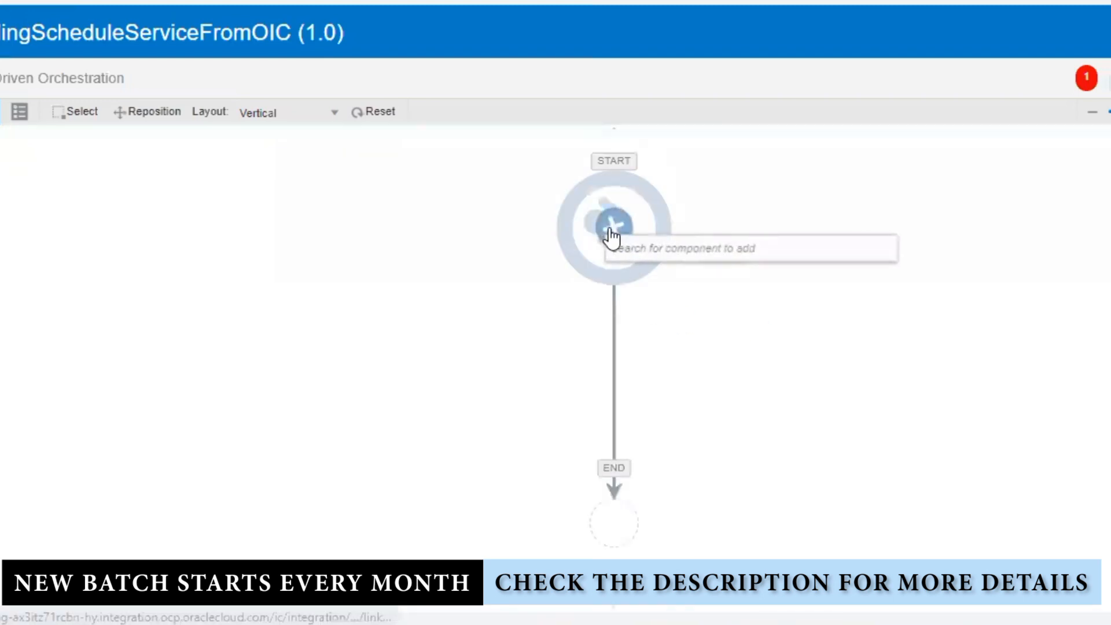
click(658, 247)
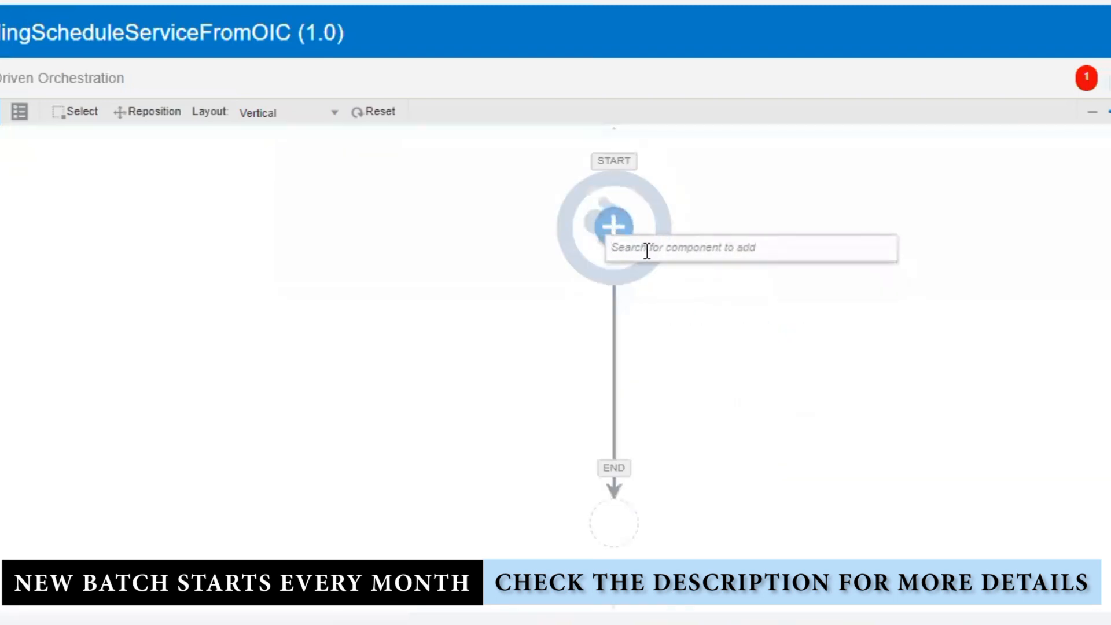
text(REST)
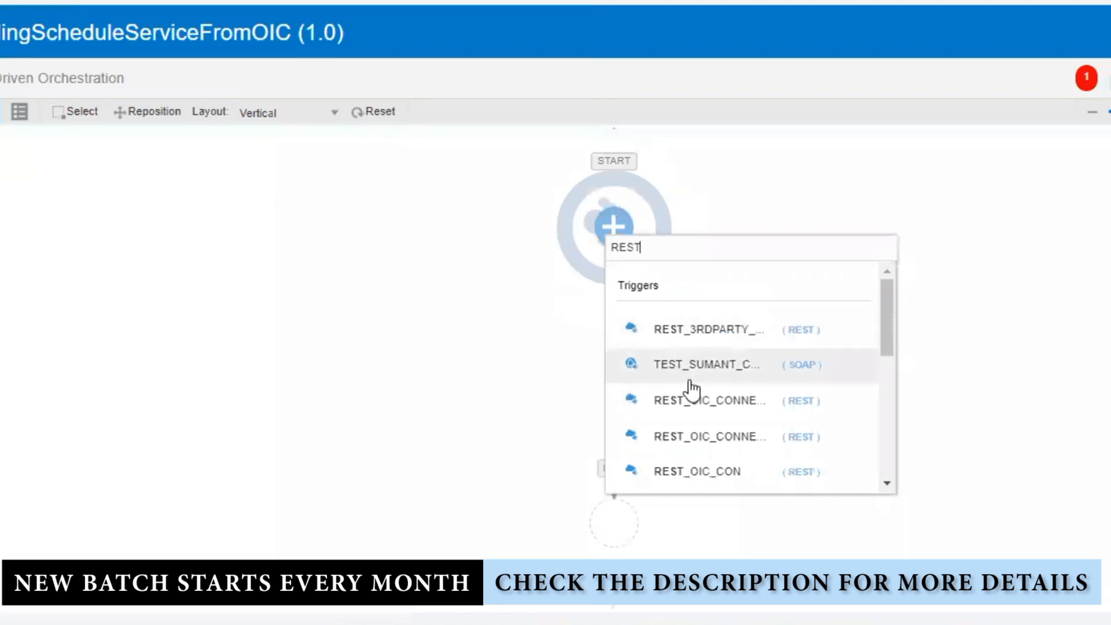
click(734, 443)
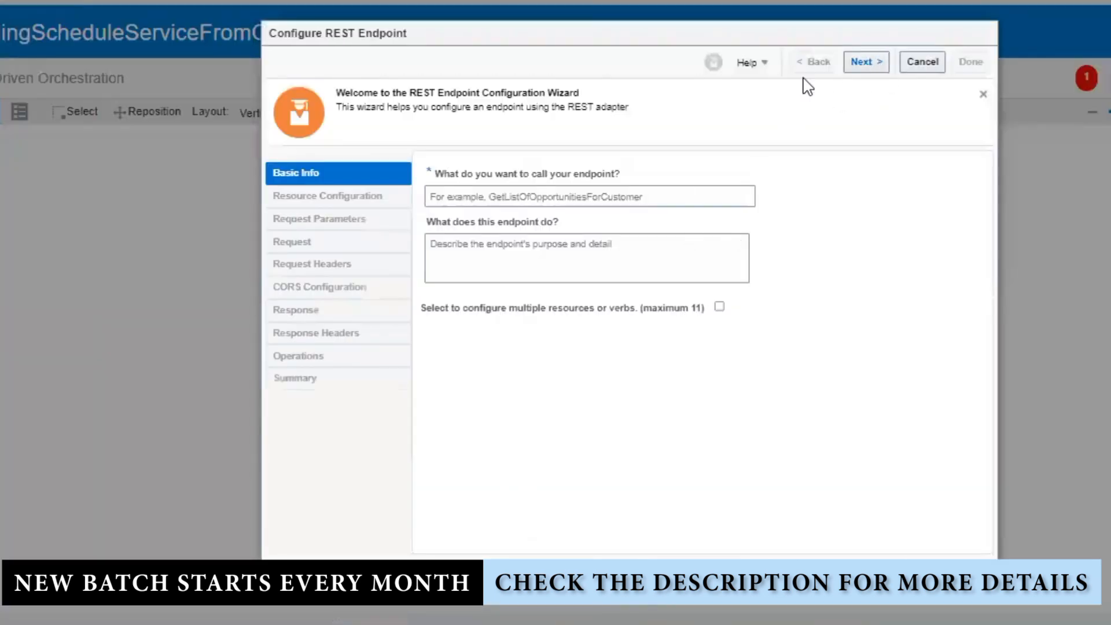
Name the REST endpoint RESTAPI and proceed to its resource configuration
click(501, 196)
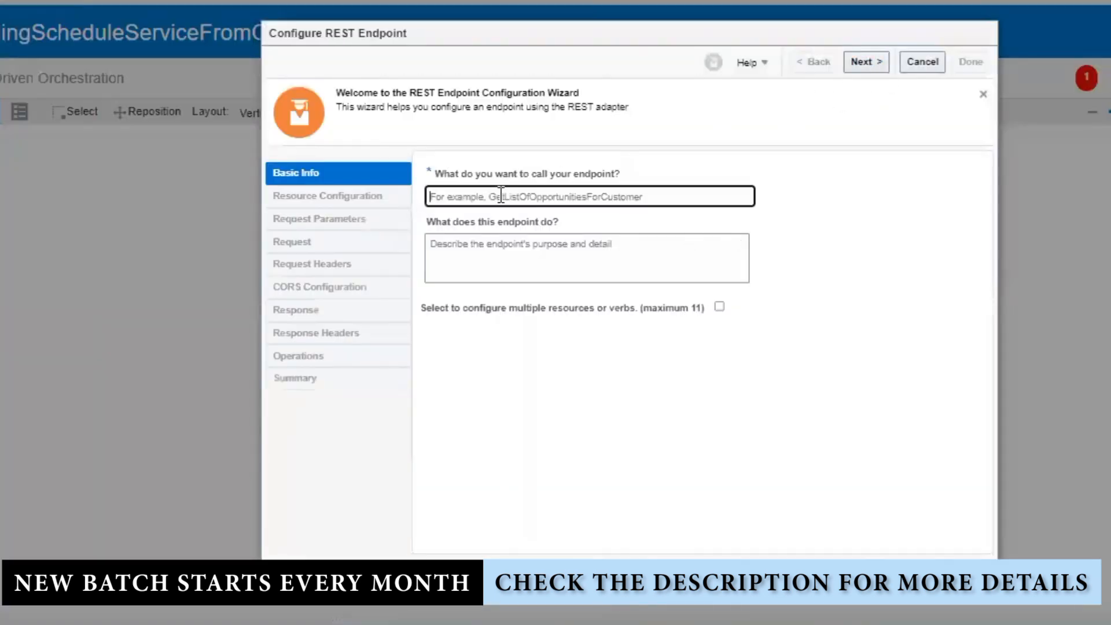
text(RESTAPI)
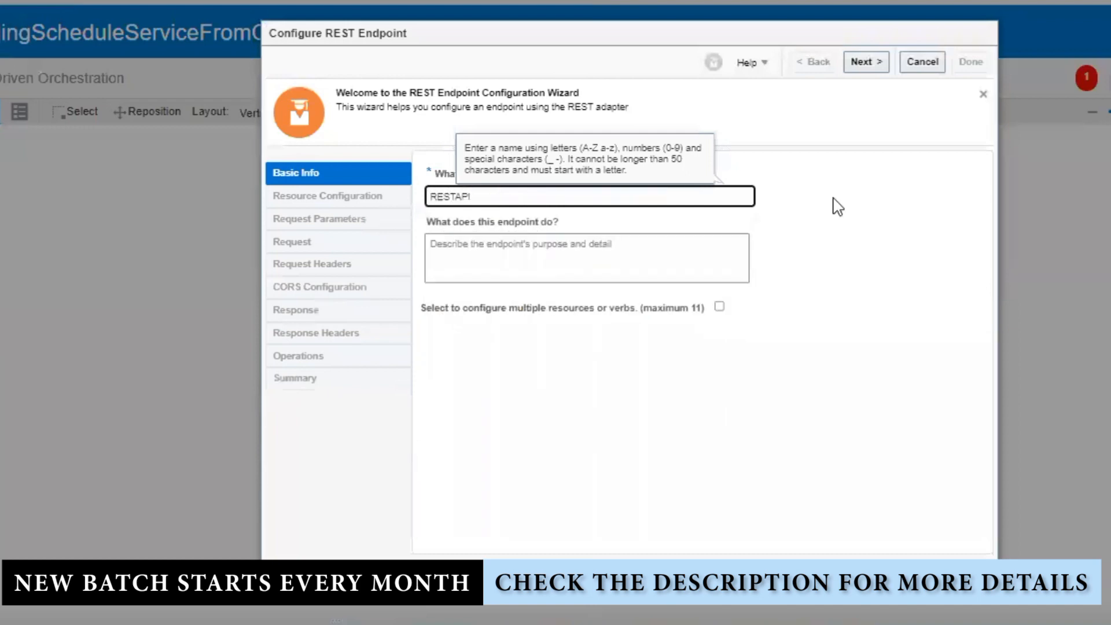
click(893, 325)
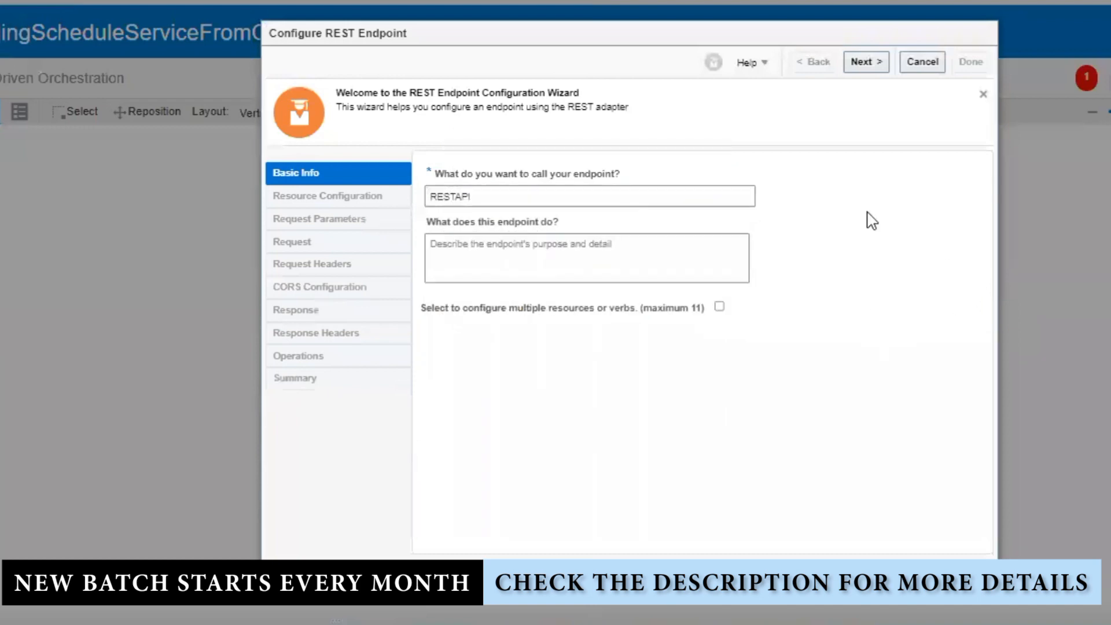
click(870, 71)
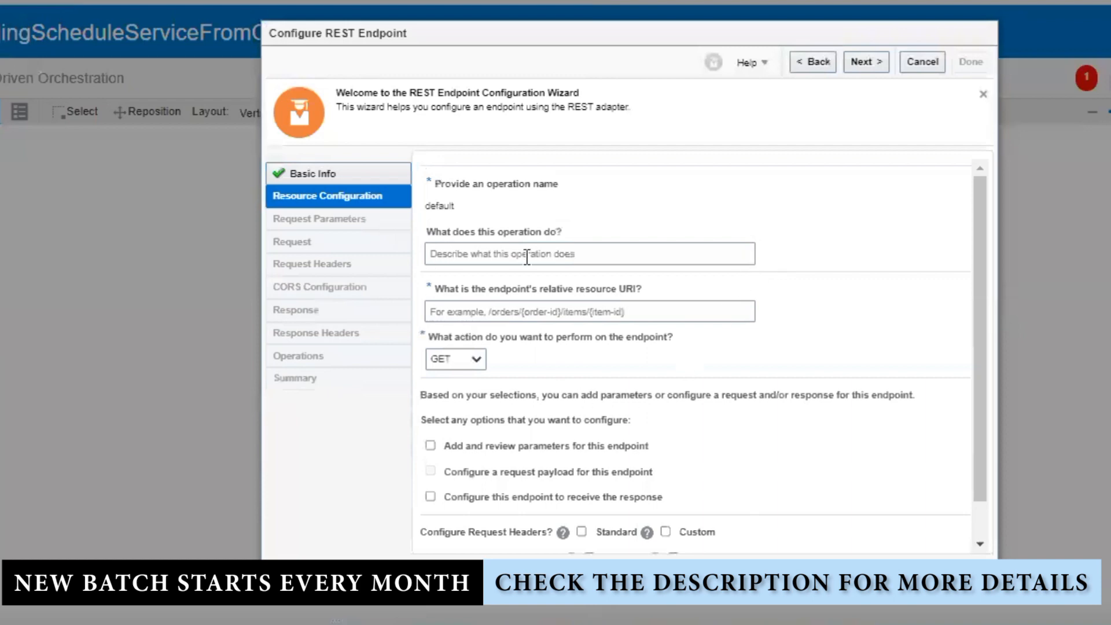
Configure the endpoint with relative resource URI /callSchedule, the POST action, a request payload and a response
click(501, 311)
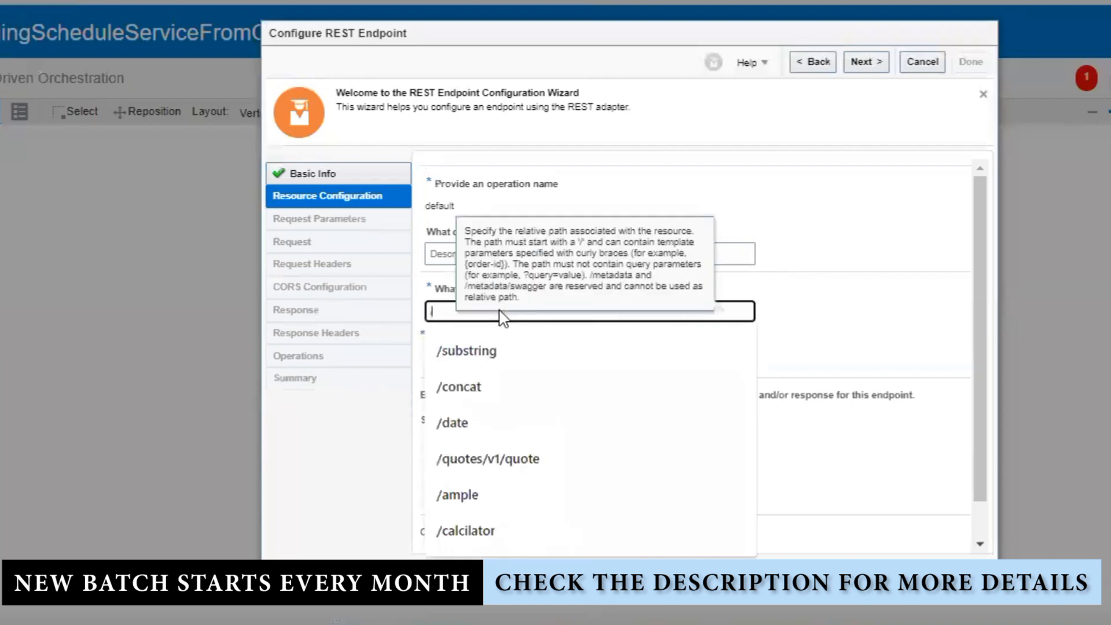
text(/callSchedule)
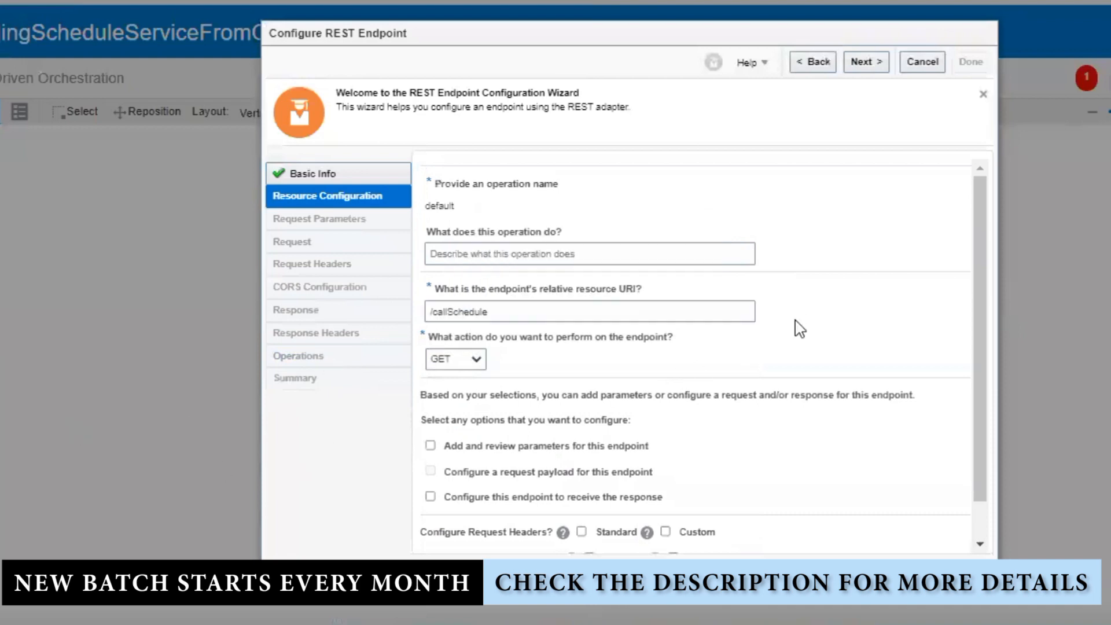
click(458, 360)
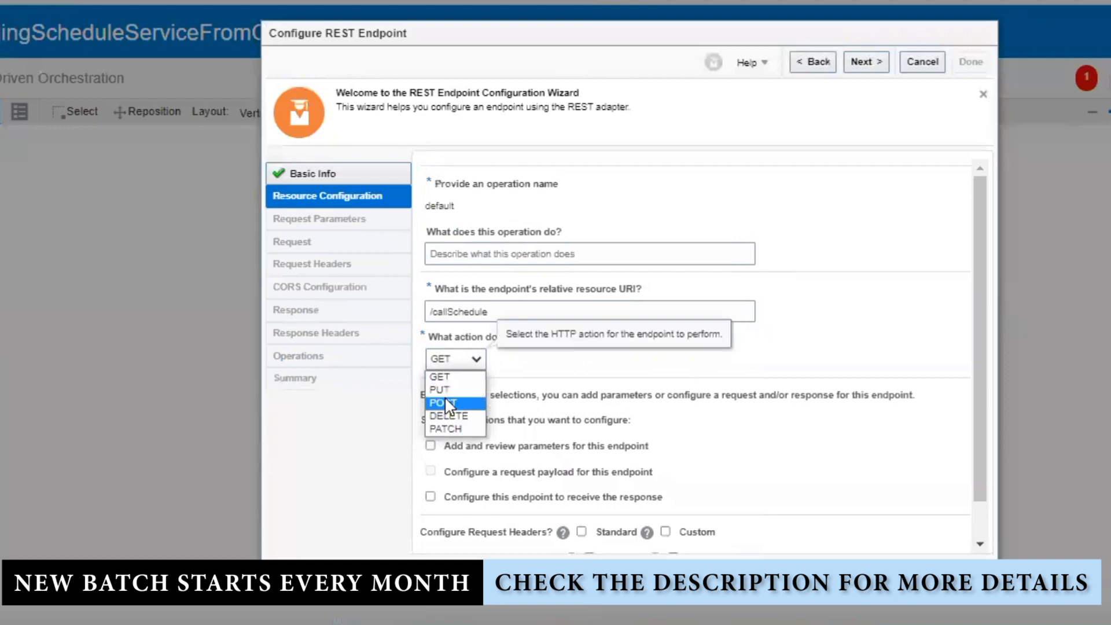
click(445, 402)
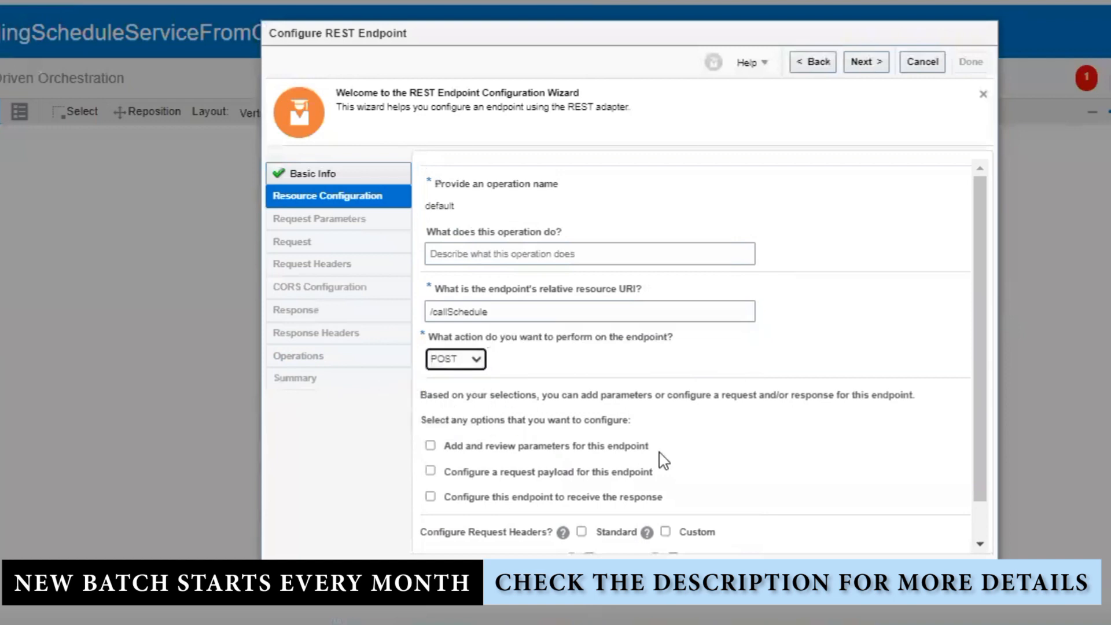
click(430, 470)
click(430, 496)
click(879, 62)
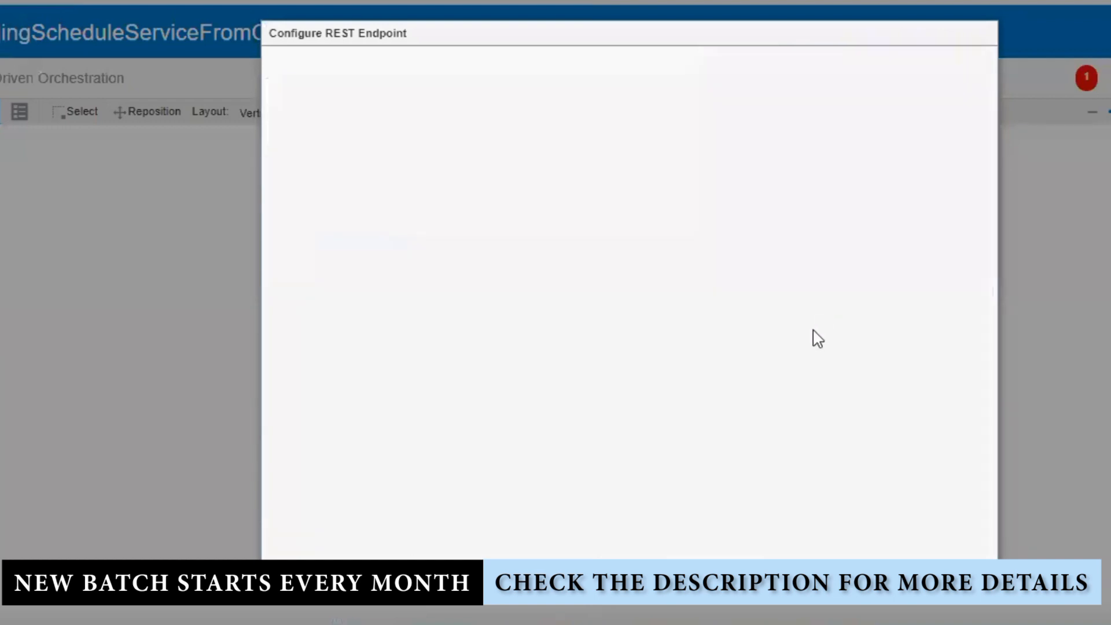
Set the request payload format to JSON Sample and open the inline sample entry
click(621, 379)
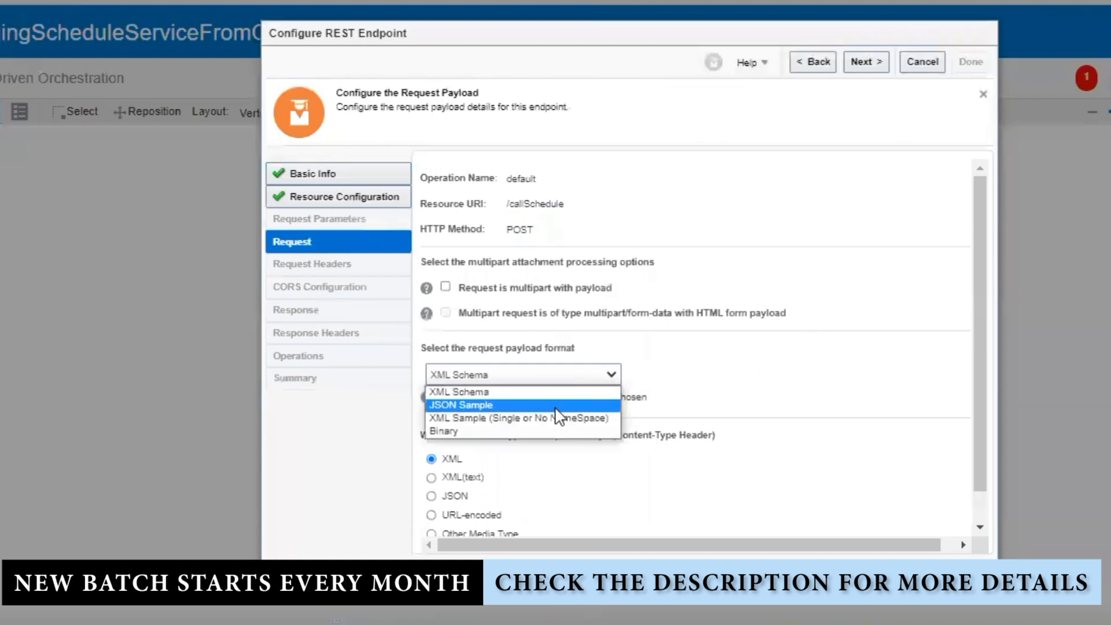
click(537, 403)
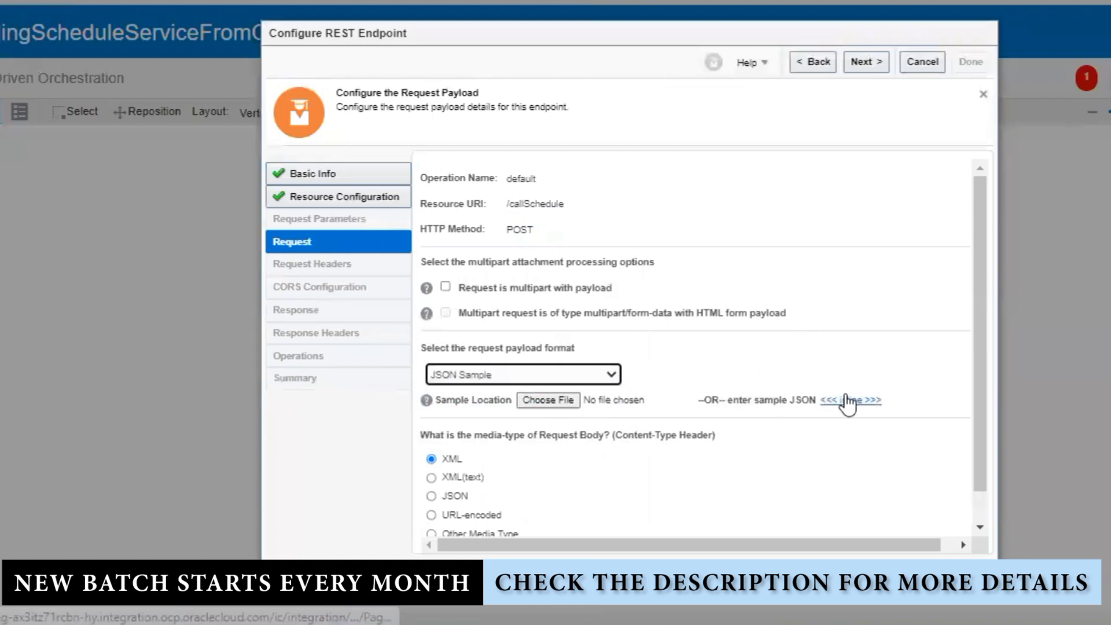
click(850, 401)
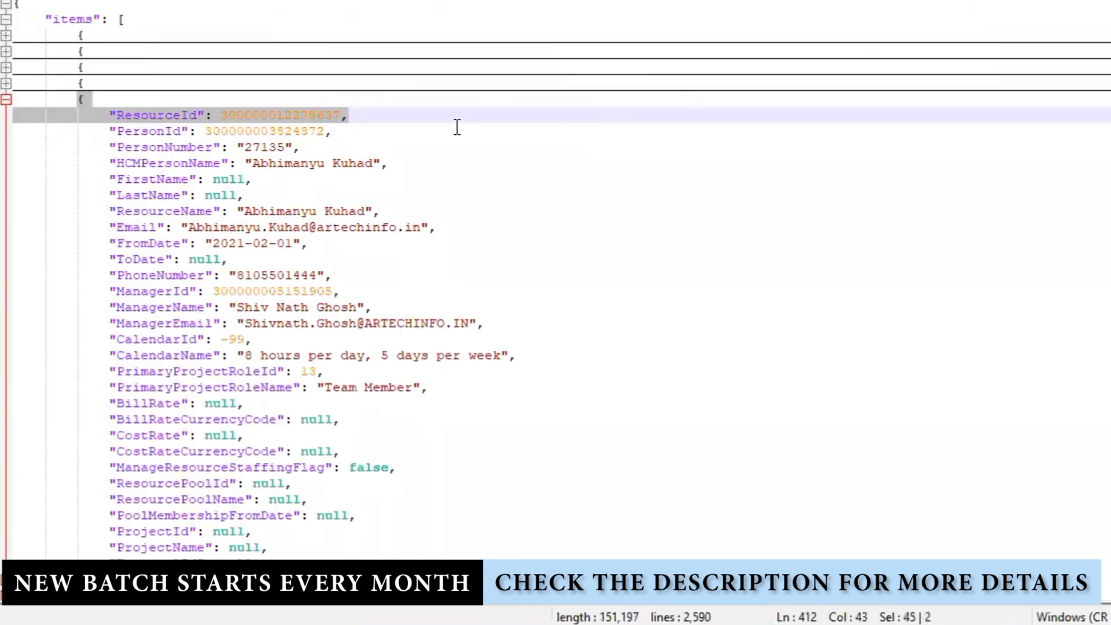
Copy the opening brace and ResourceId line from the JSON file in the text editor, and save it as the sample request payload with a closing brace
click(444, 141)
drag(391, 113, 81, 101)
key(ctrl+c)
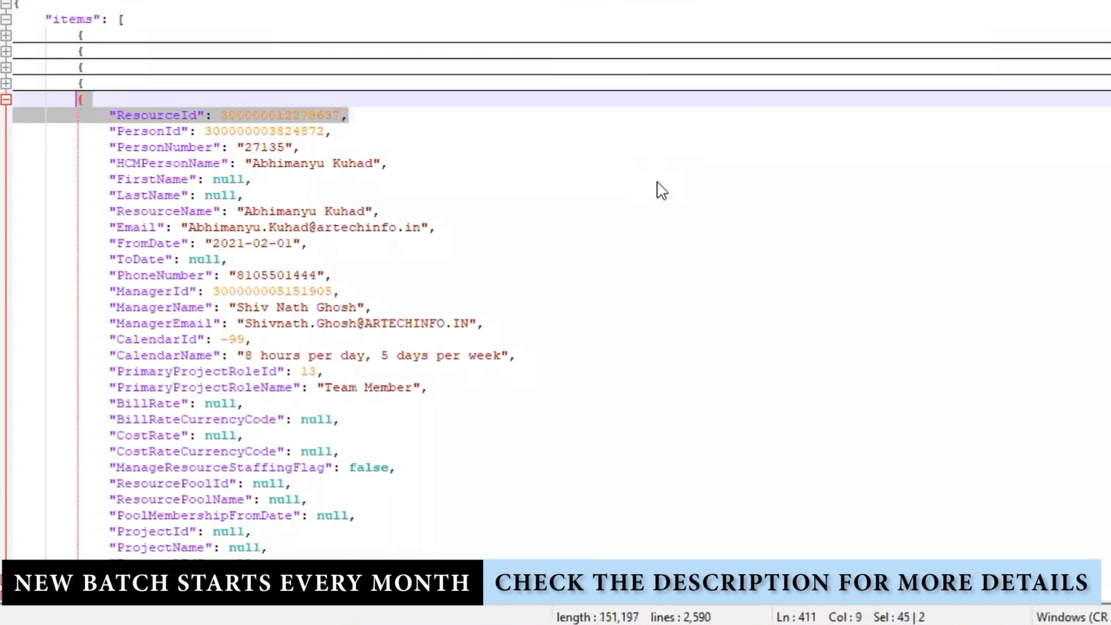
key(alt+Tab)
click(561, 240)
key(ctrl+v)
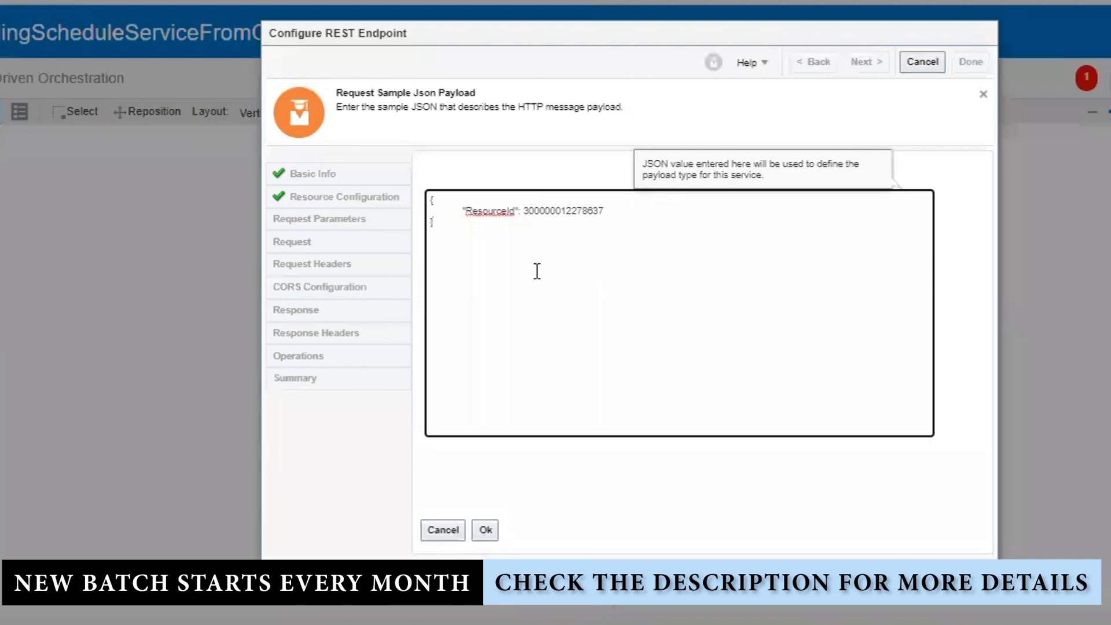
click(485, 529)
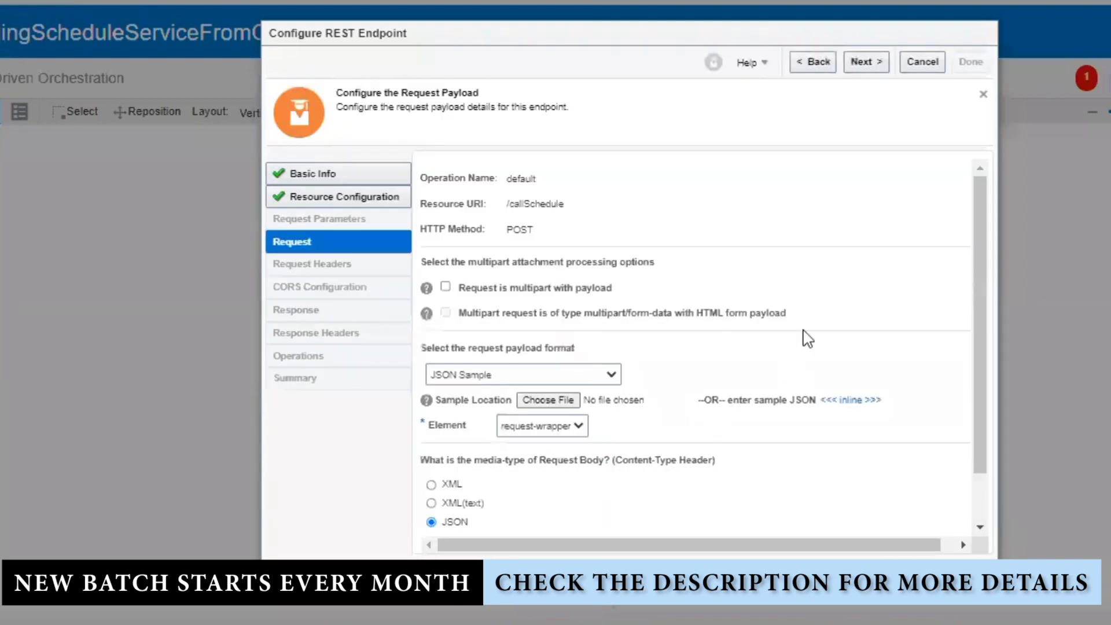
Proceed to the response configuration, set its payload format to JSON Sample and open the inline sample entry
click(871, 63)
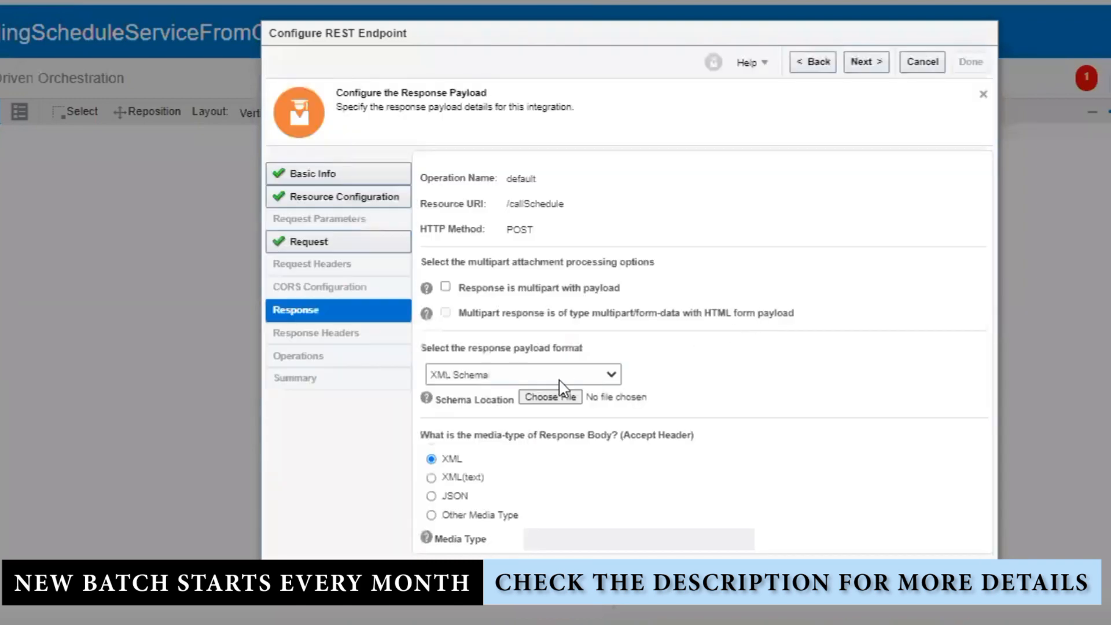
click(531, 382)
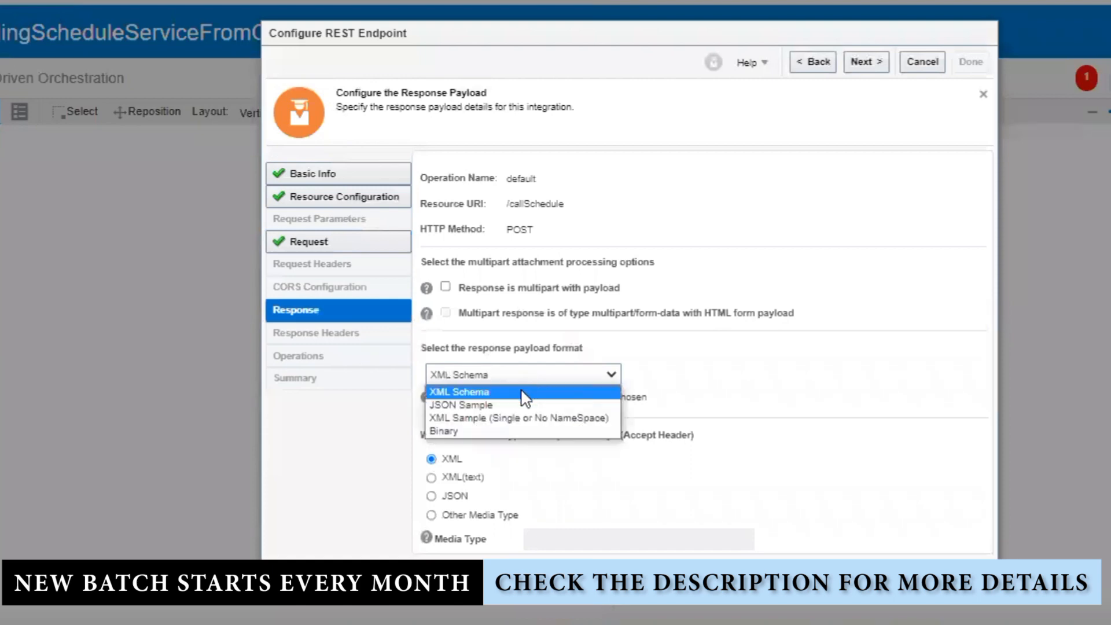
click(494, 405)
click(833, 400)
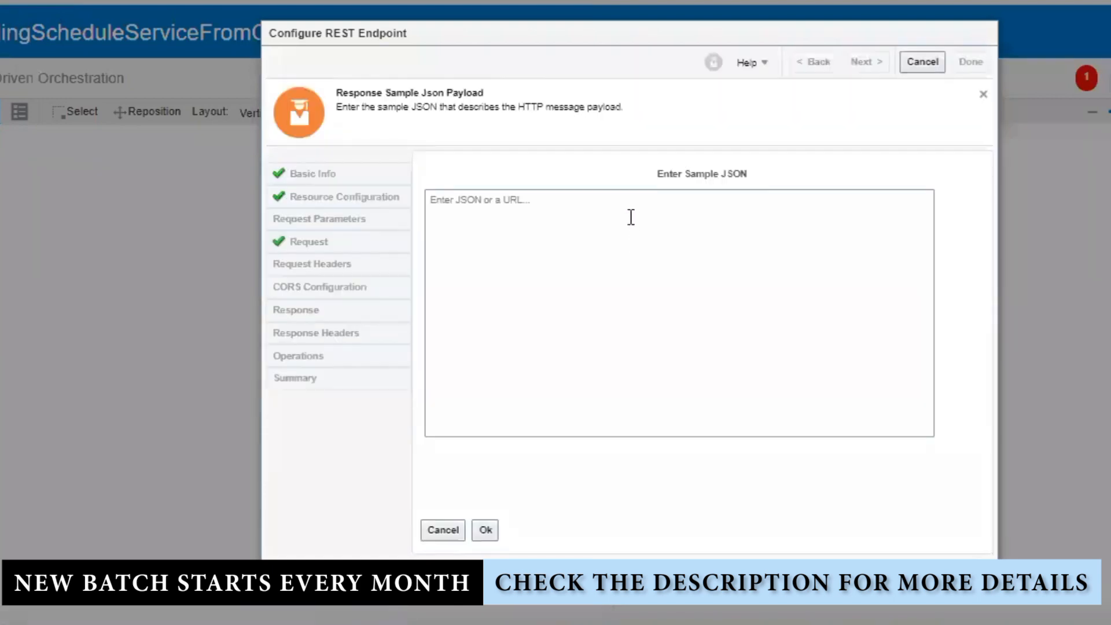
Save a sample response payload built from the copied JSON, with the key output and the string value "abcd"
click(632, 220)
key(ctrl+v)
double_click(479, 210)
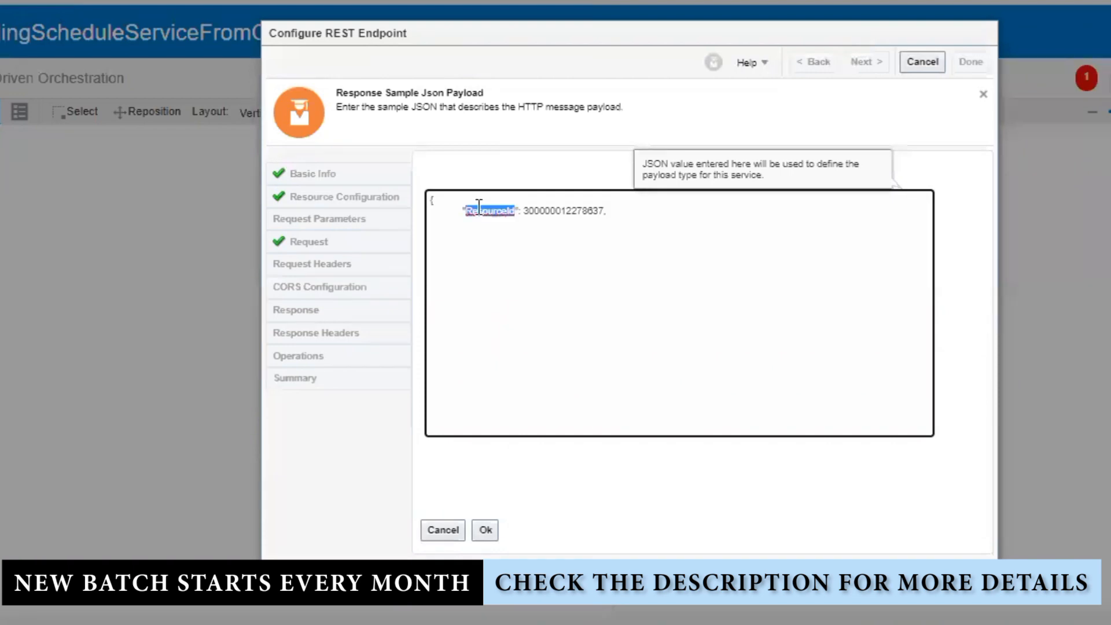
text(output)
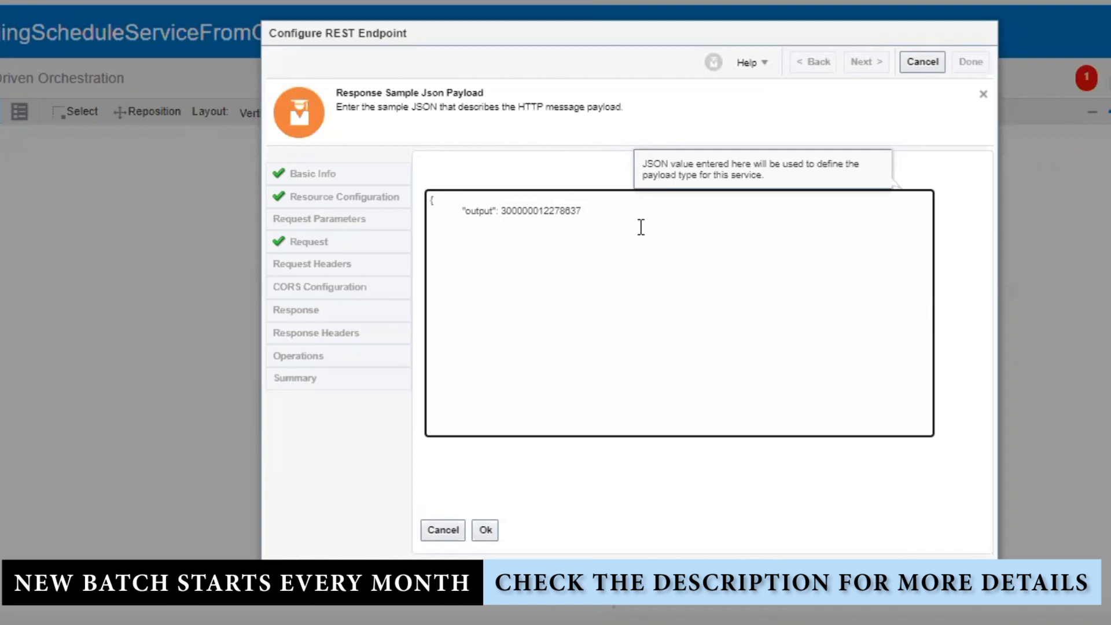
double_click(519, 210)
text("output": "abcd)
click(485, 531)
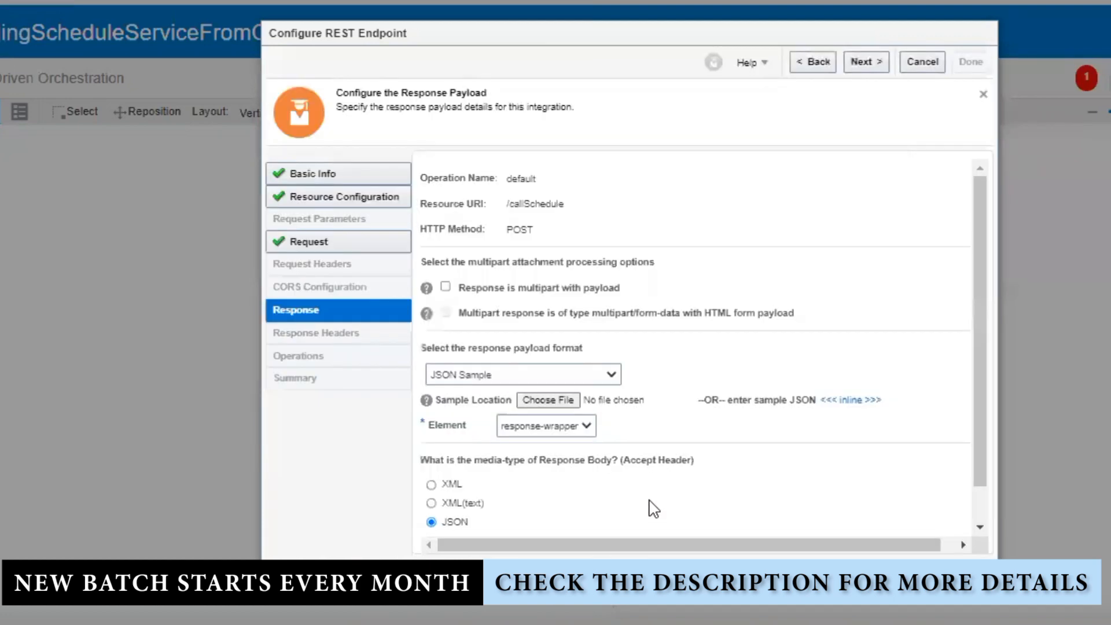
Return to the request configuration and change its inline JSON sample to the key input with the string value "xyz"
click(815, 63)
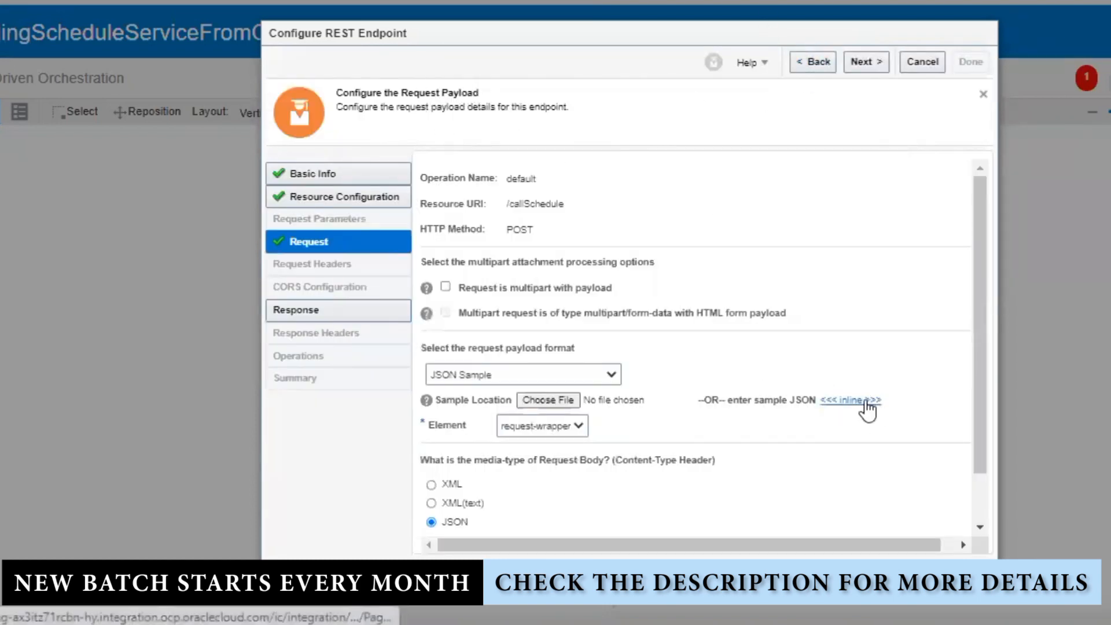
click(863, 401)
double_click(465, 211)
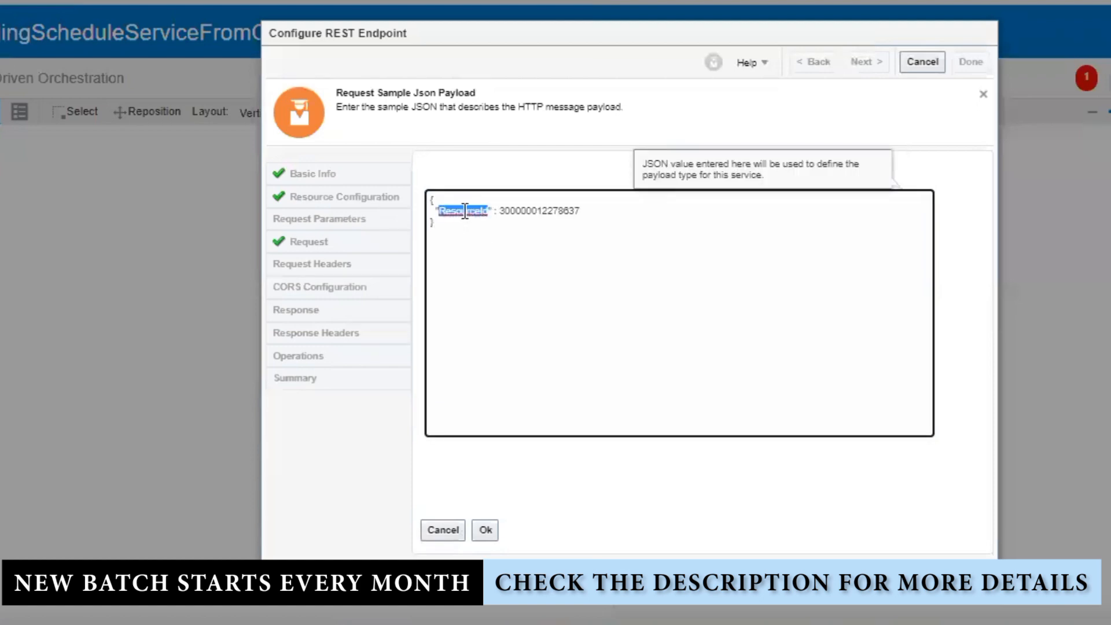
text(input)
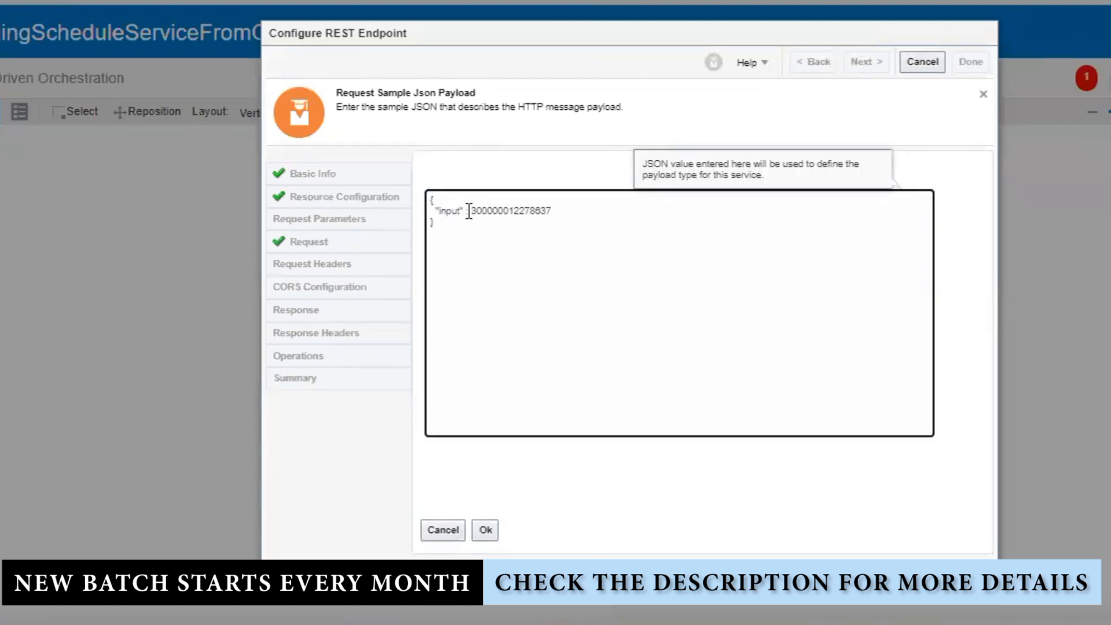
double_click(515, 211)
text("input" : "xyz)
click(485, 529)
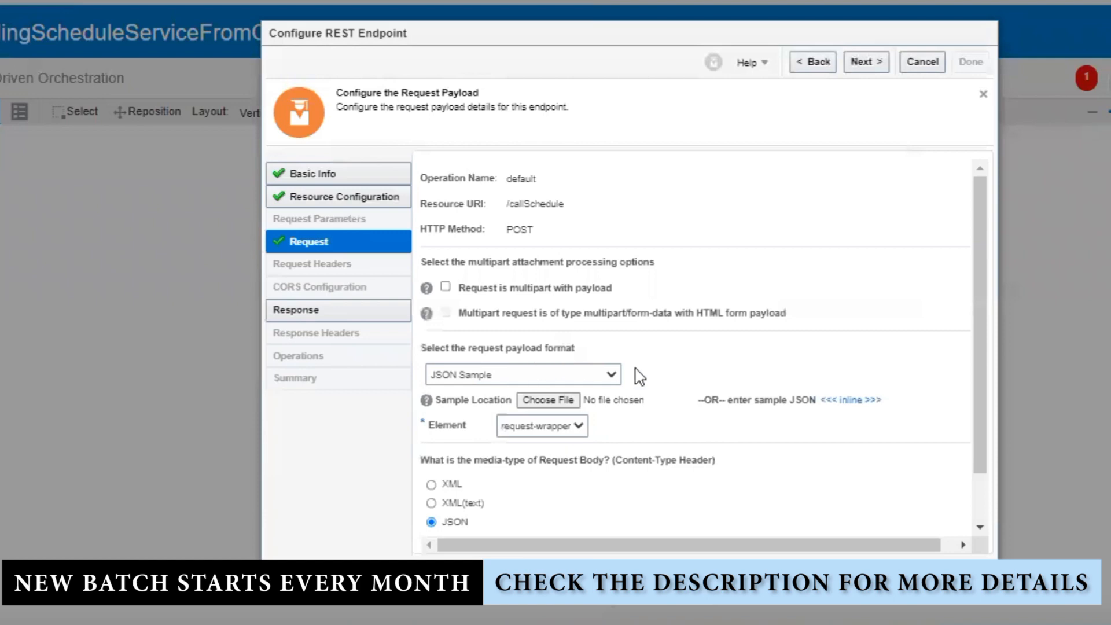
Proceed to the response configuration and resave its inline JSON sample
click(877, 63)
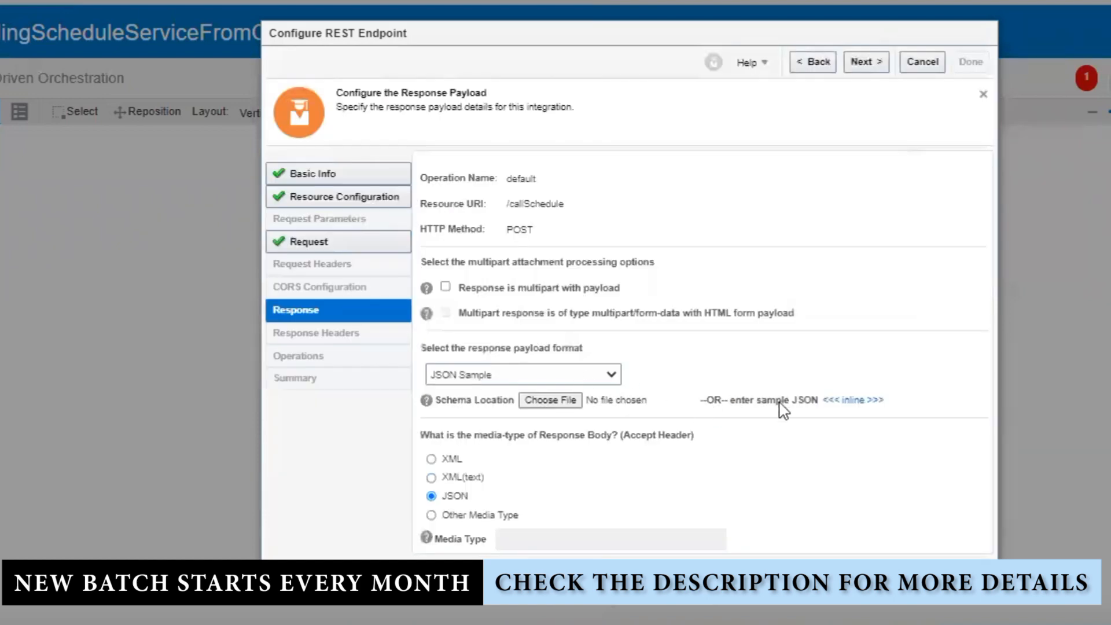
click(876, 62)
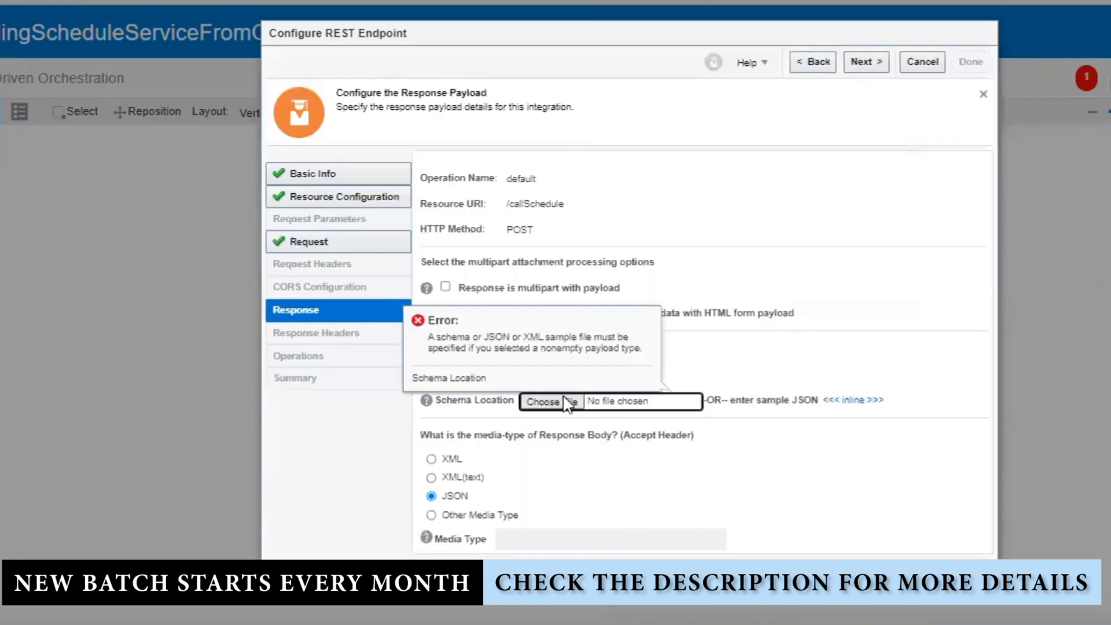
click(808, 472)
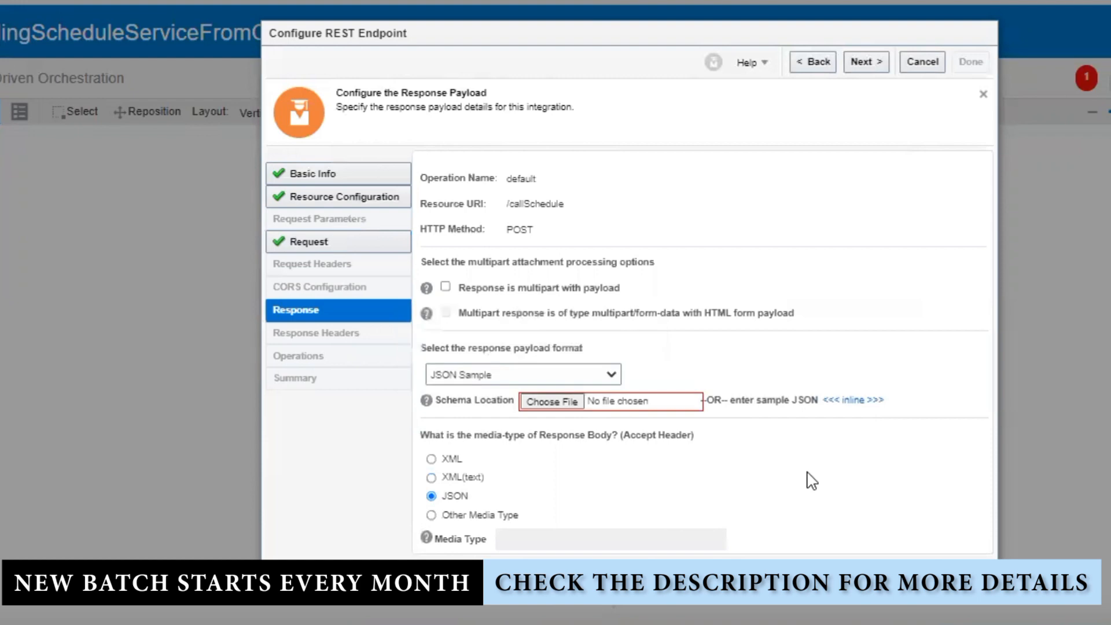
click(853, 400)
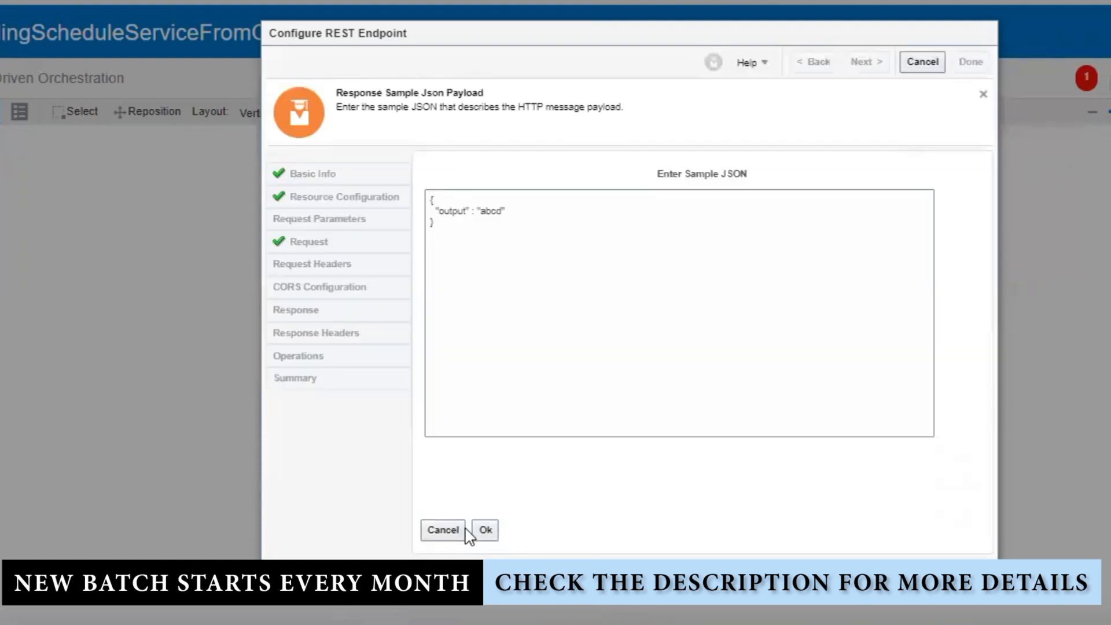
click(485, 530)
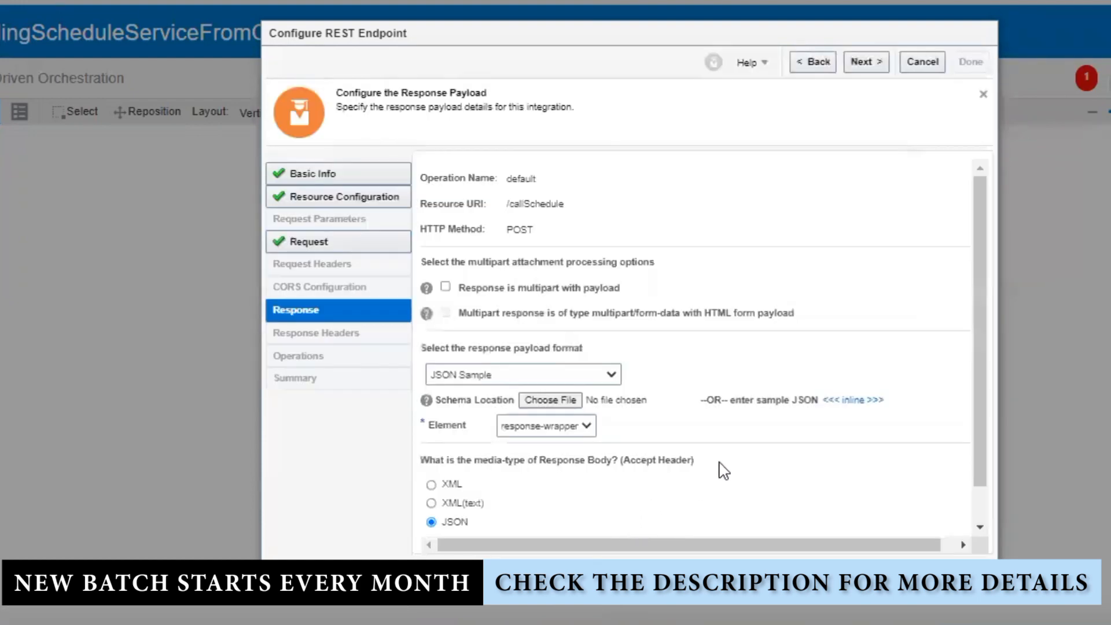
Finish the REST endpoint configuration and save the request's input field as the primary business identifier for tracking
click(861, 65)
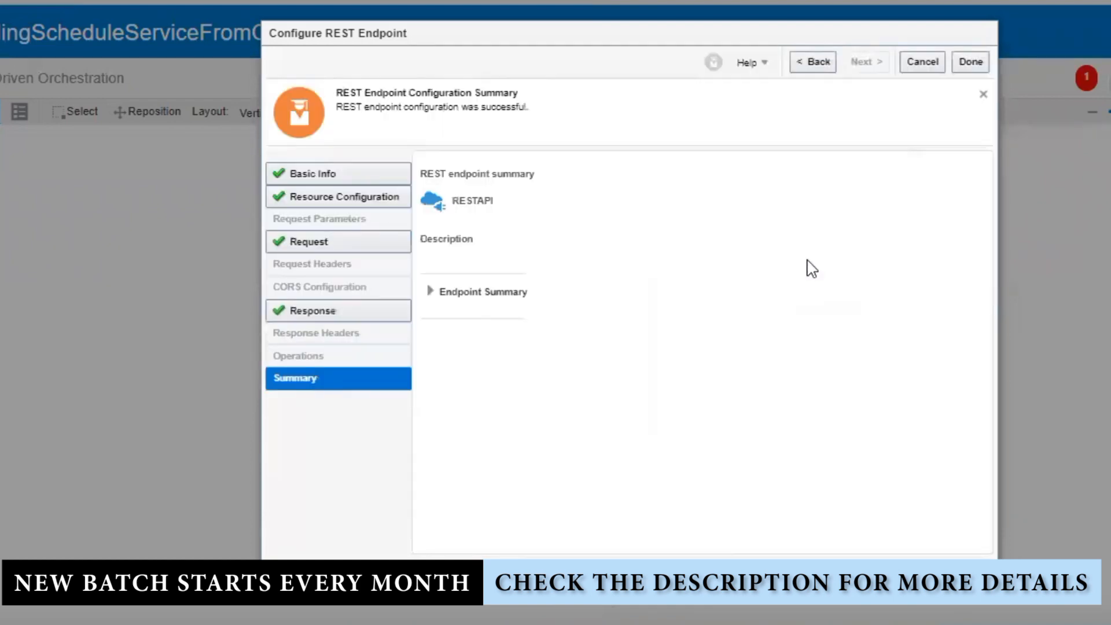
click(970, 63)
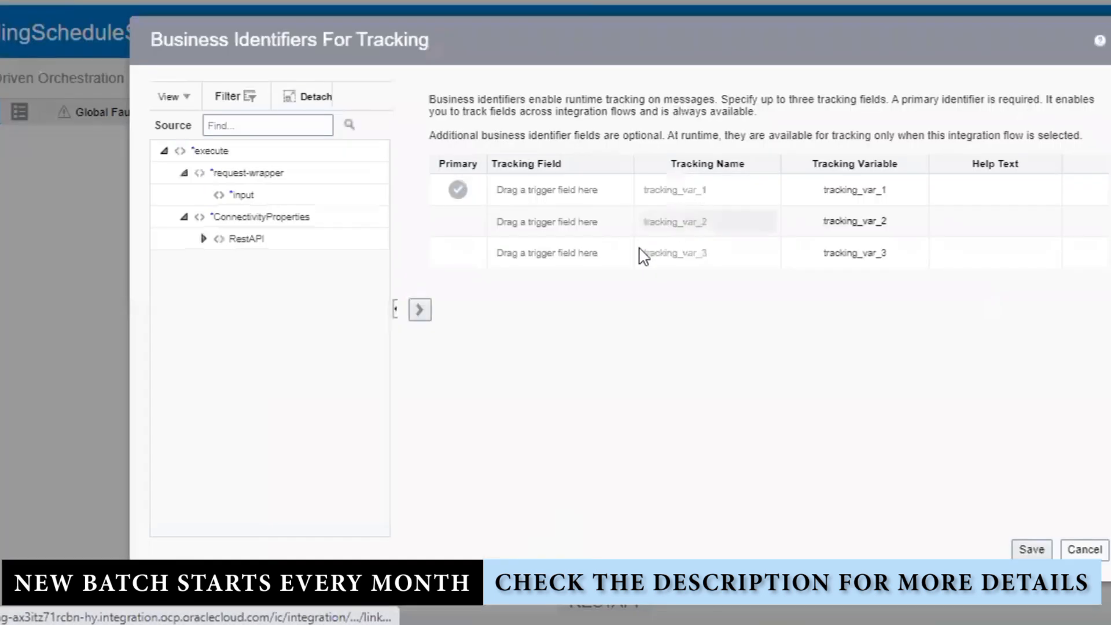
drag(278, 200, 570, 194)
click(1031, 549)
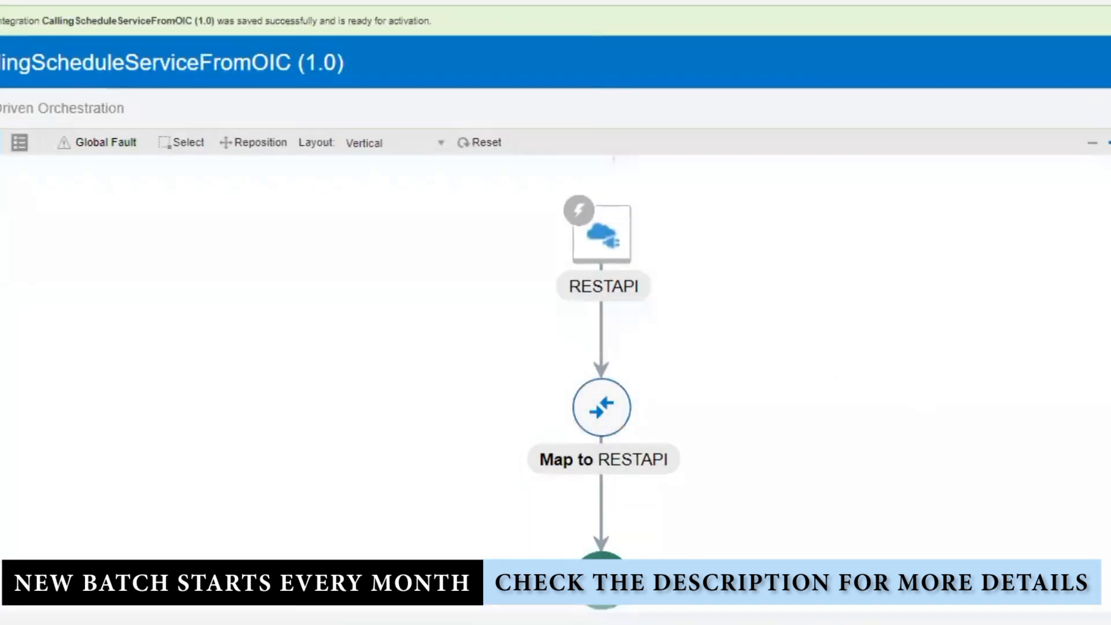
Add an Integration call directly after the RESTAPI trigger, name it CallScheduledBased and proceed to the integration selection
click(910, 396)
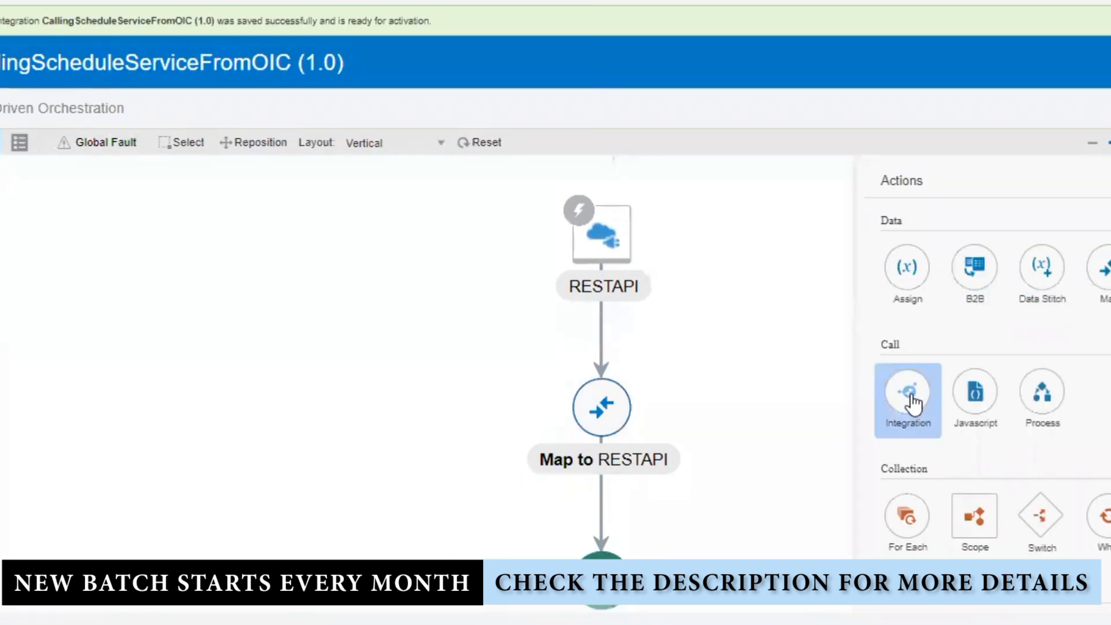
drag(912, 398, 614, 344)
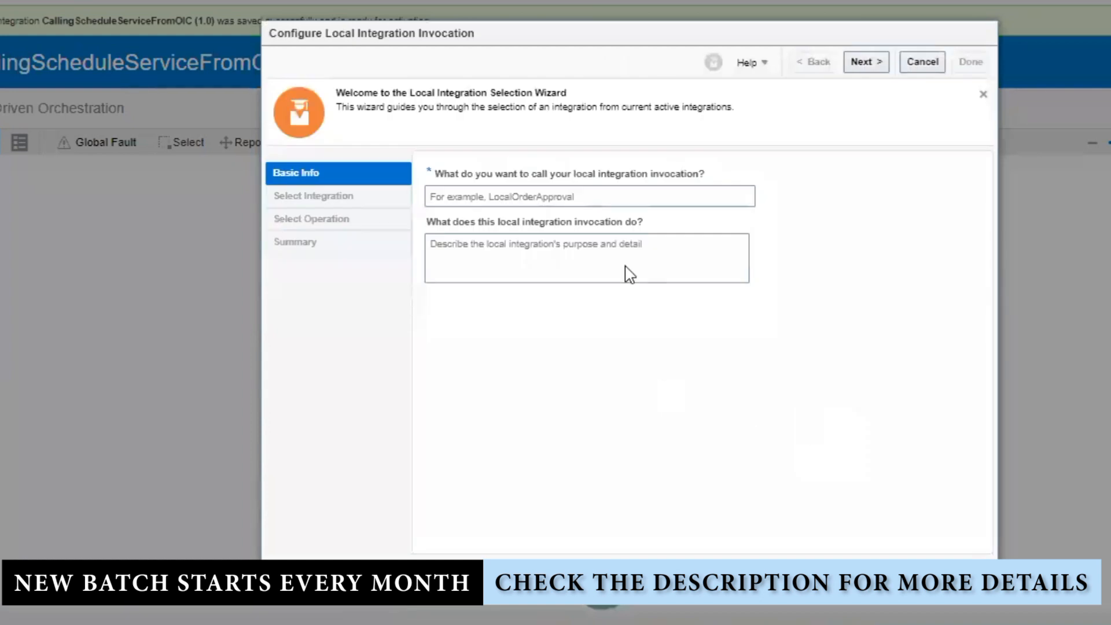
click(615, 190)
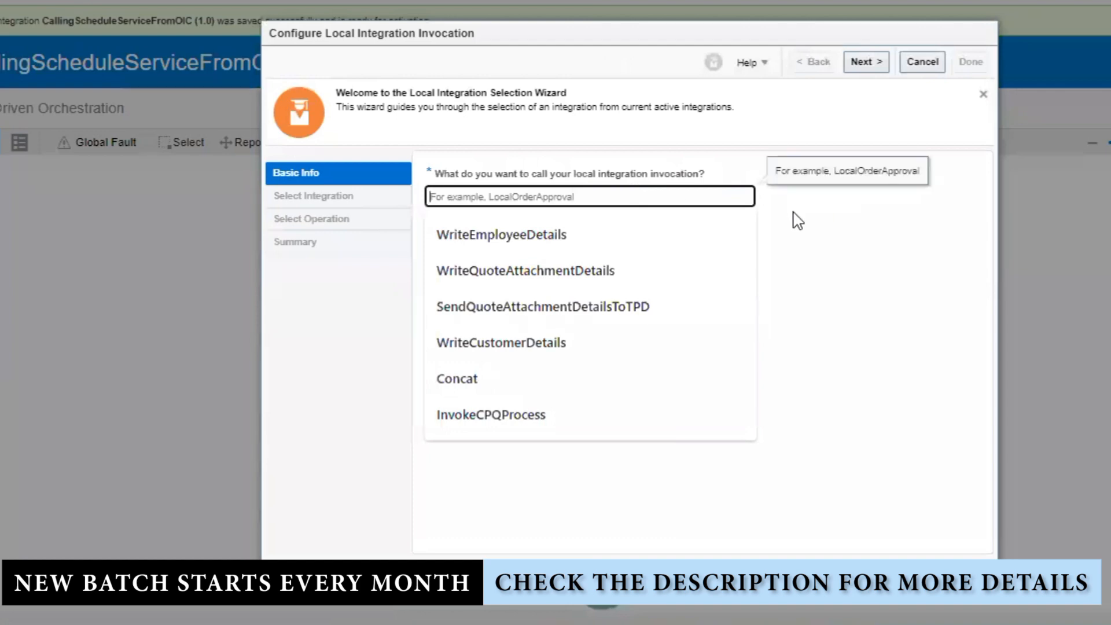
text(CallSch)
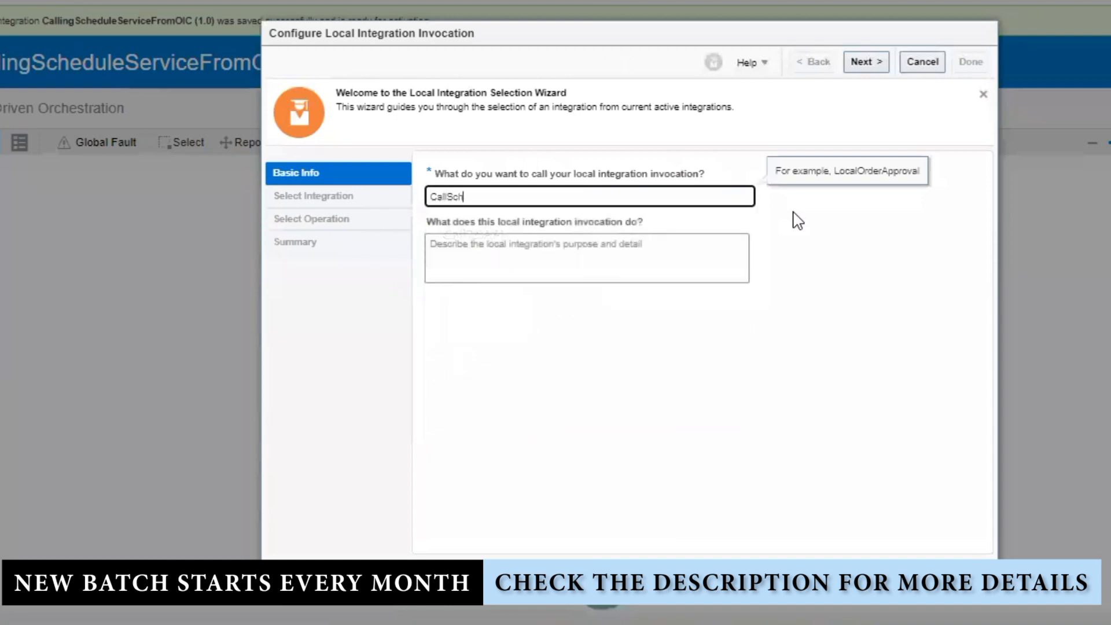
text(eduledBased)
click(691, 380)
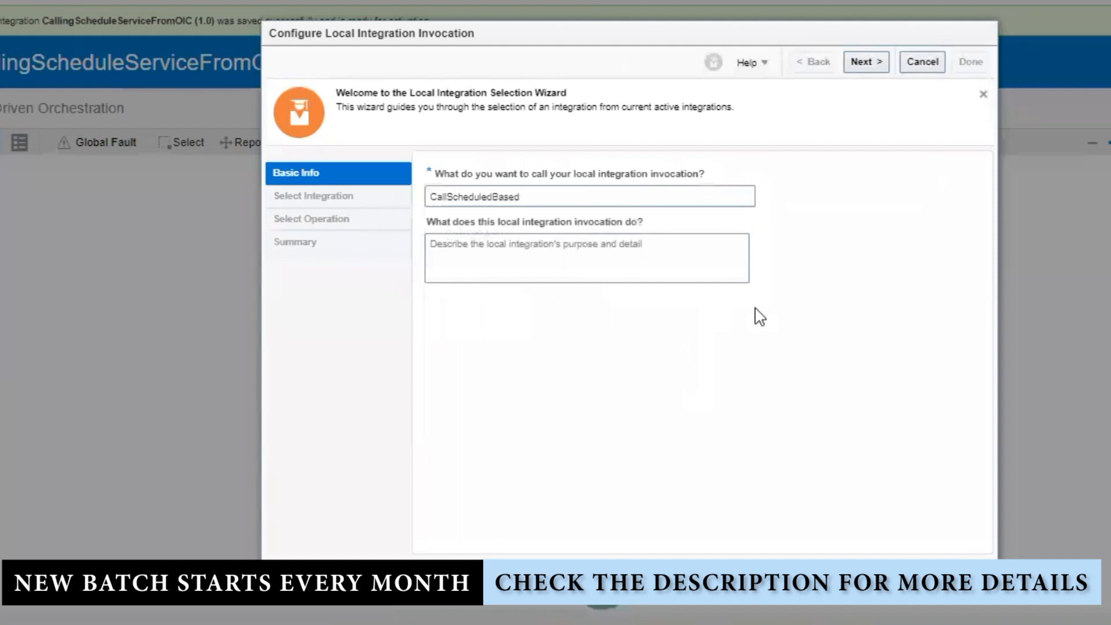
click(849, 65)
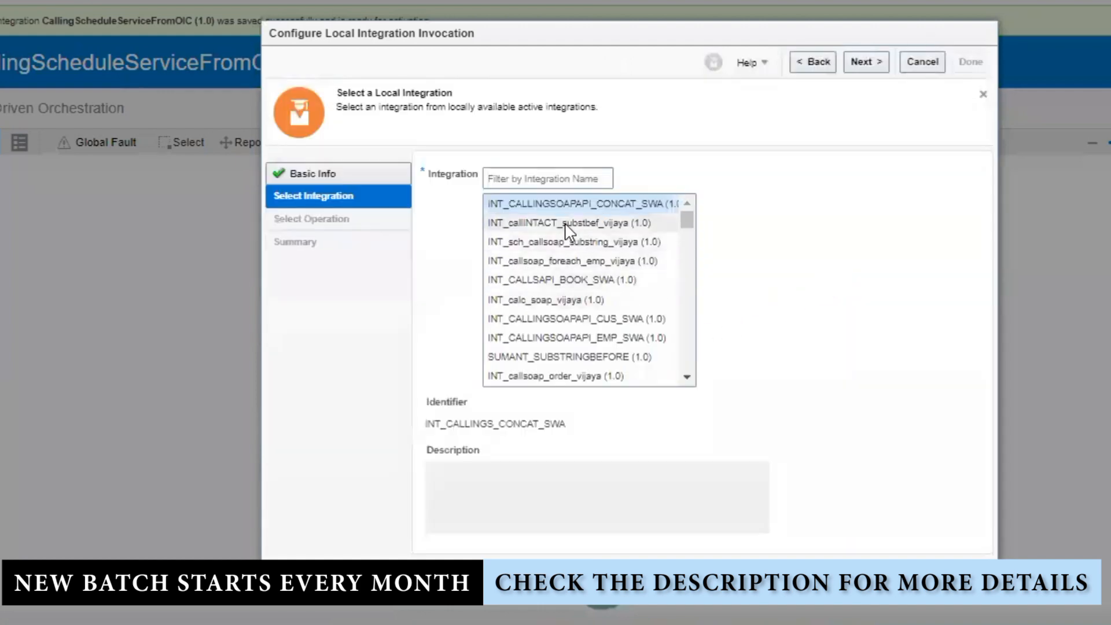
Accept the preselected INT_CALLINGSOAPAPI_CONCAT_SWA integration with its process operation and complete the local invocation
click(868, 62)
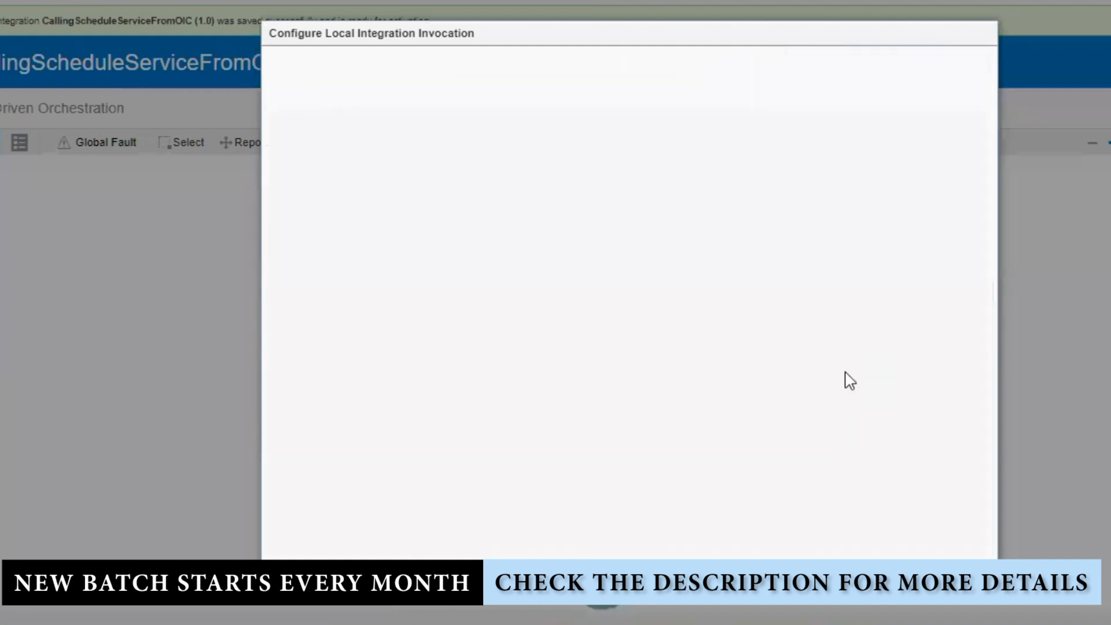
click(878, 63)
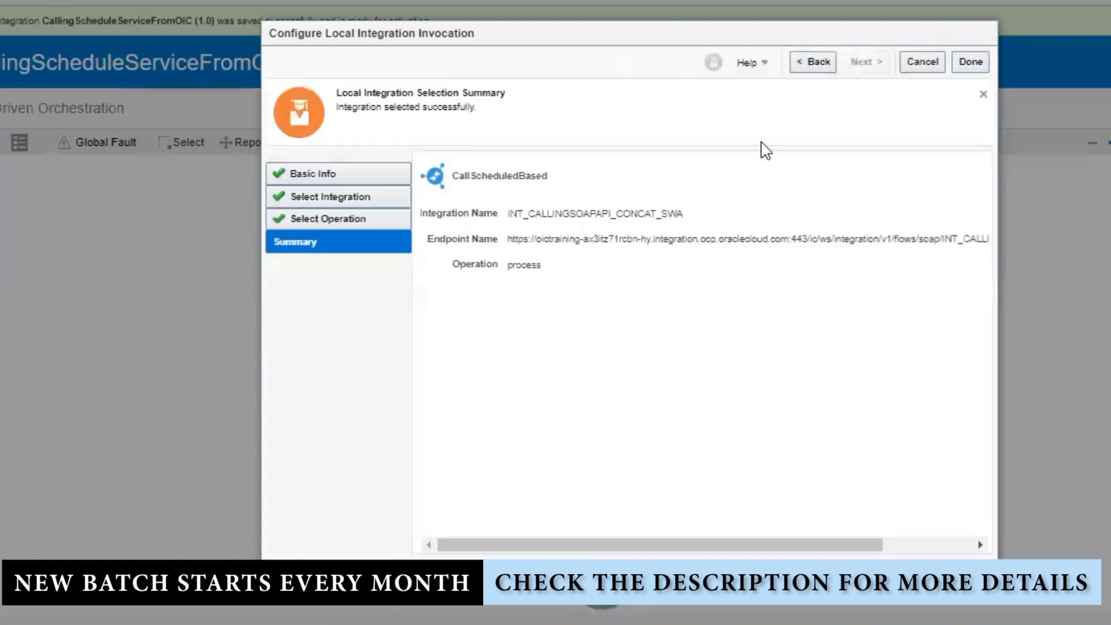
click(970, 62)
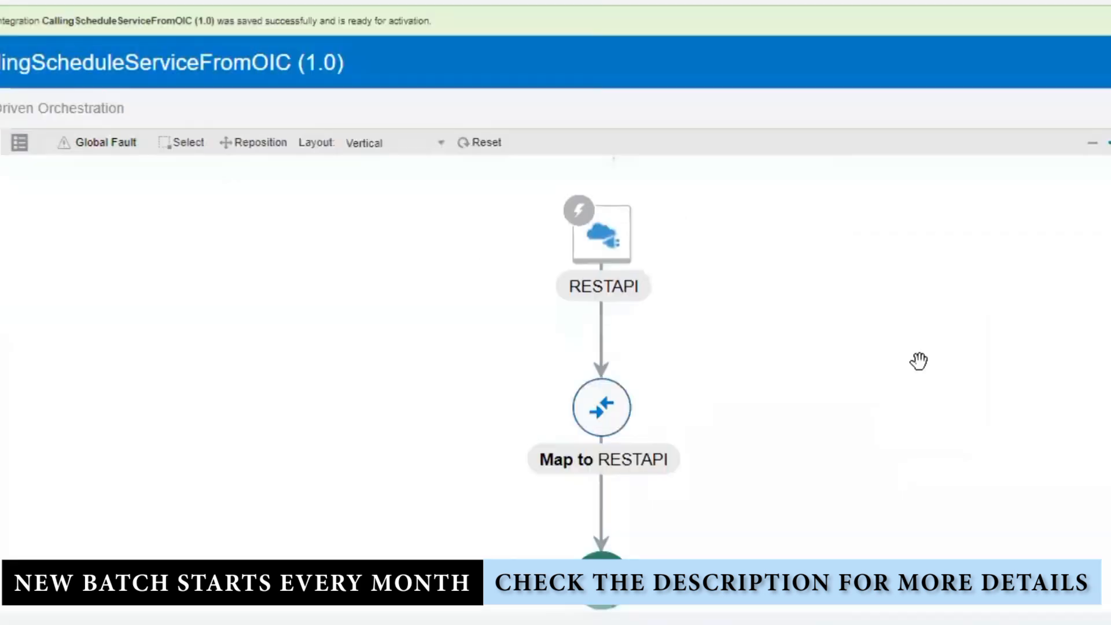
Open the mapping to CallScheduledBased to examine its source and target fields, and return to the integration flow
scroll(822, 475, down, 2)
scroll(823, 476, up, 2)
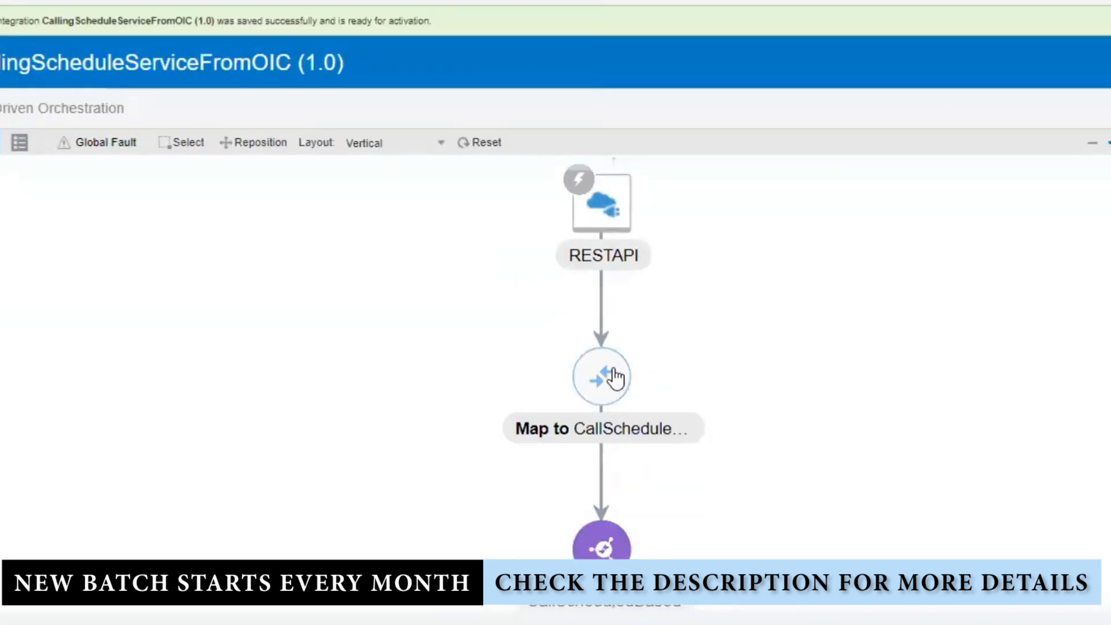
click(615, 377)
click(658, 355)
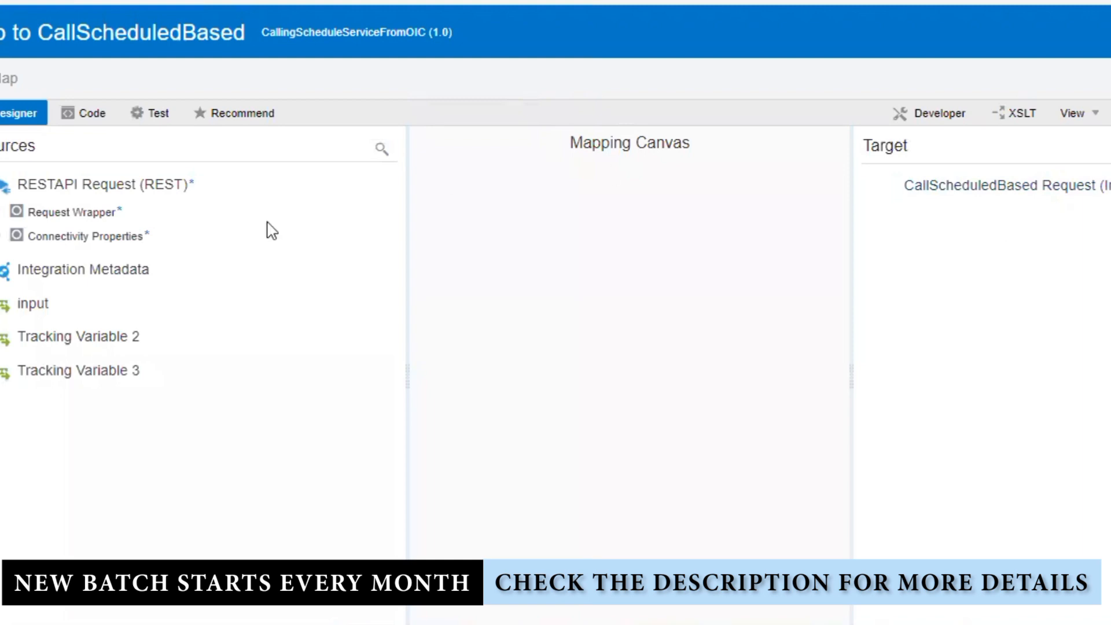
click(1110, 33)
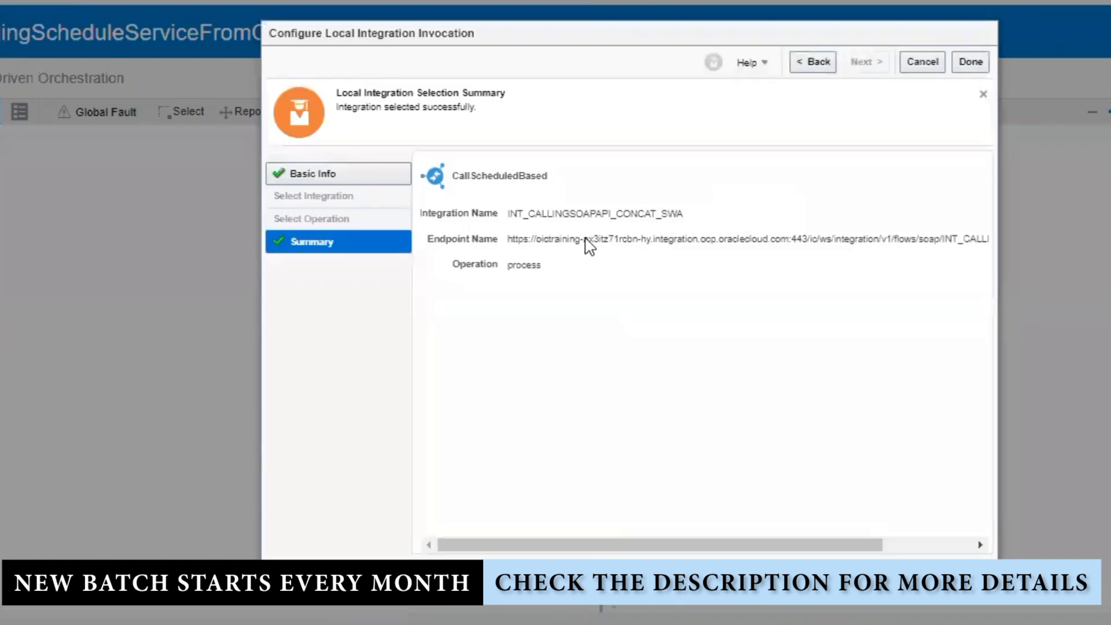
Change the CallScheduledBased local invocation to the scheduled INT_sch_callsoap_substring integration with its runNow operation and finish the configuration
click(814, 62)
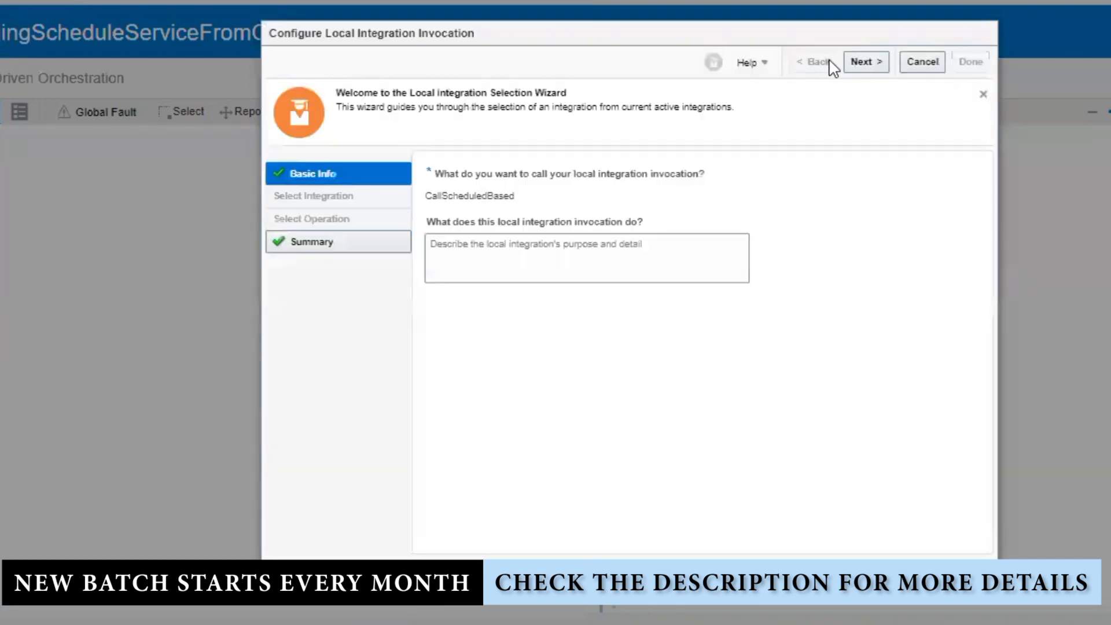
click(858, 64)
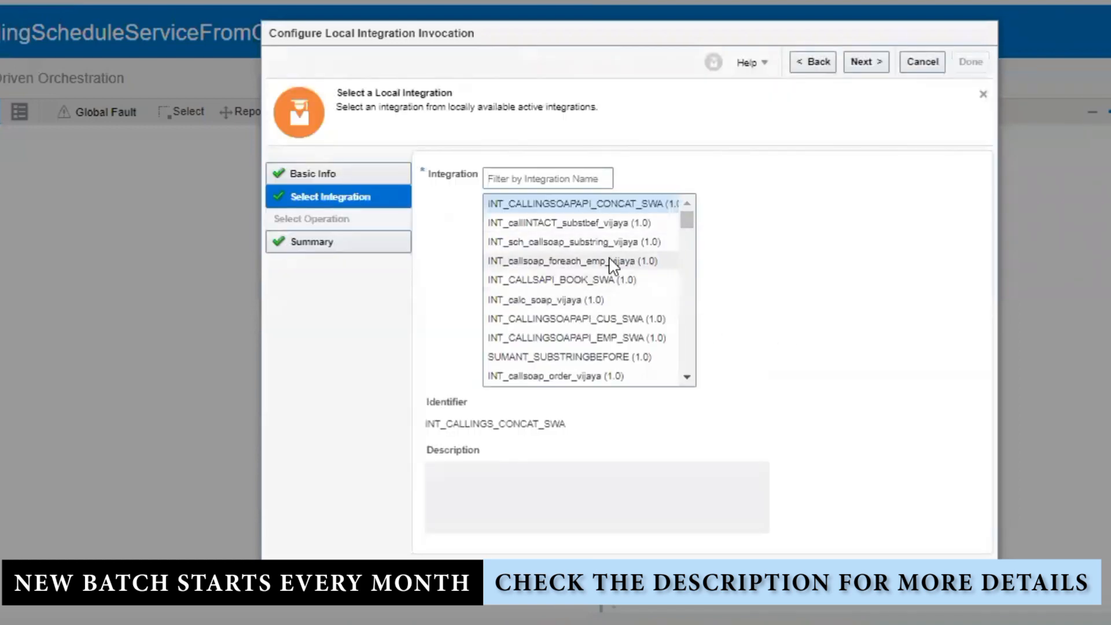
click(526, 246)
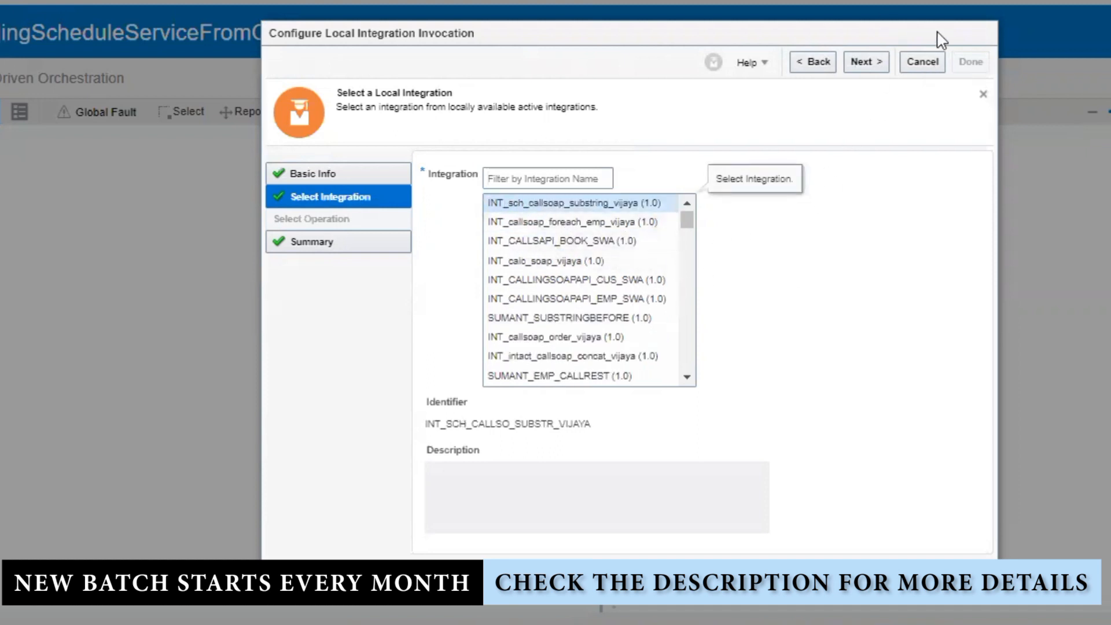
click(869, 64)
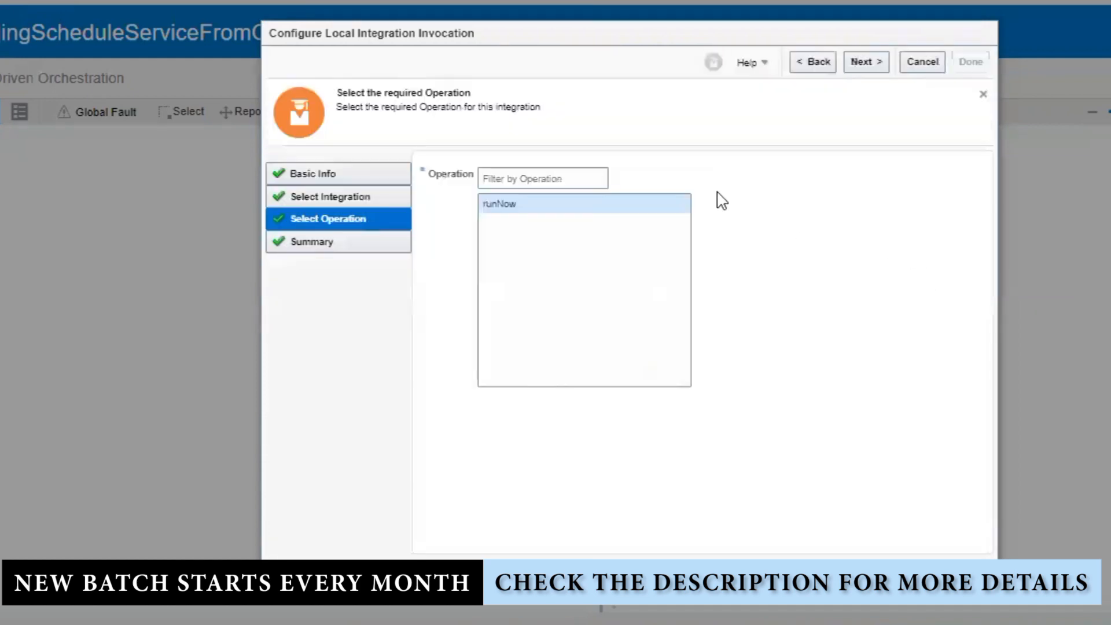
click(869, 64)
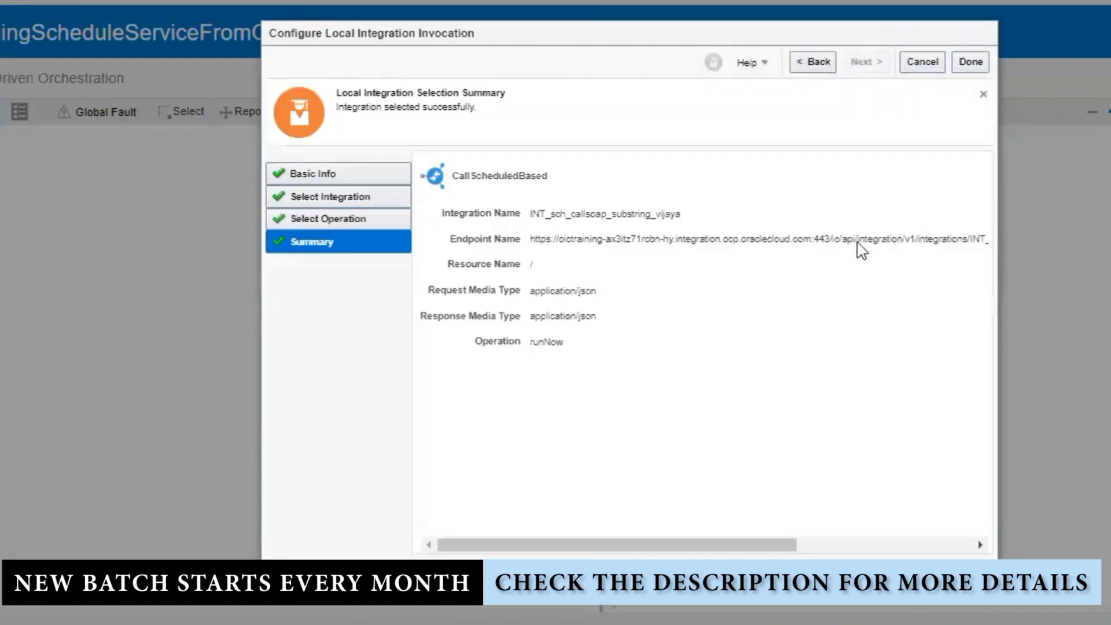
click(970, 61)
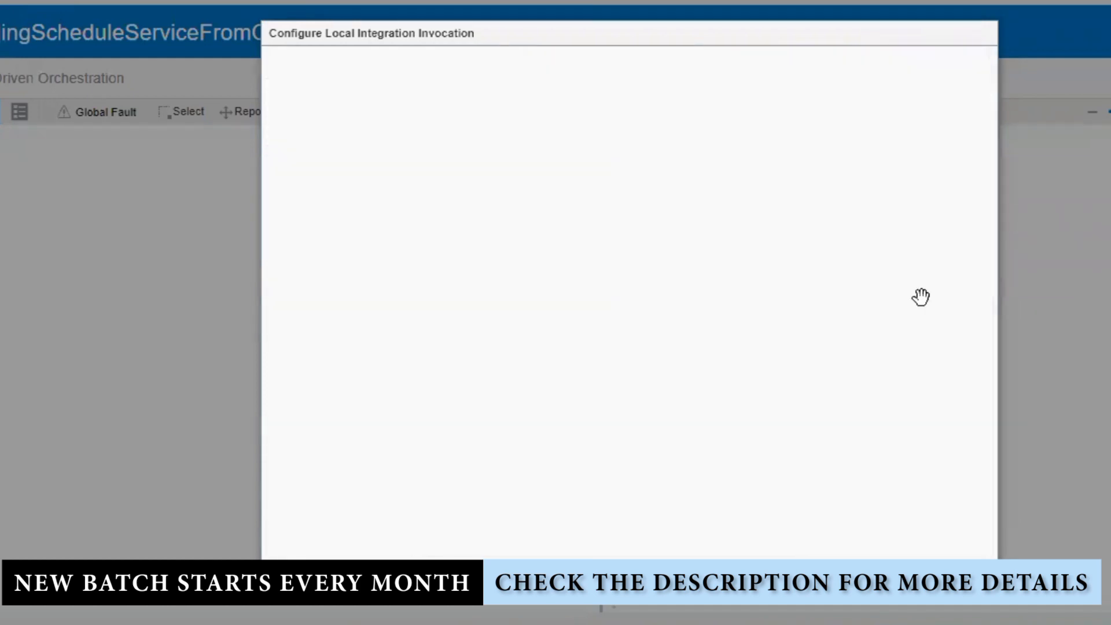
click(746, 359)
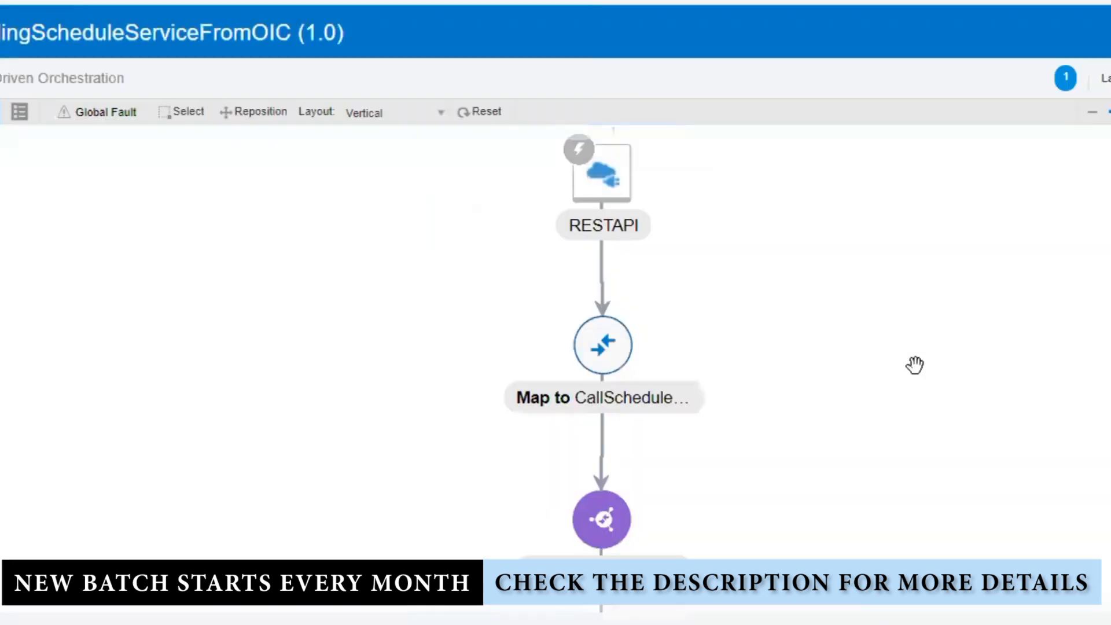
Add a Map action between the RESTAPI trigger and CallScheduledBased, choosing CallScheduledBased (Local Integration) as the endpoint to map to
scroll(898, 389, down, 5)
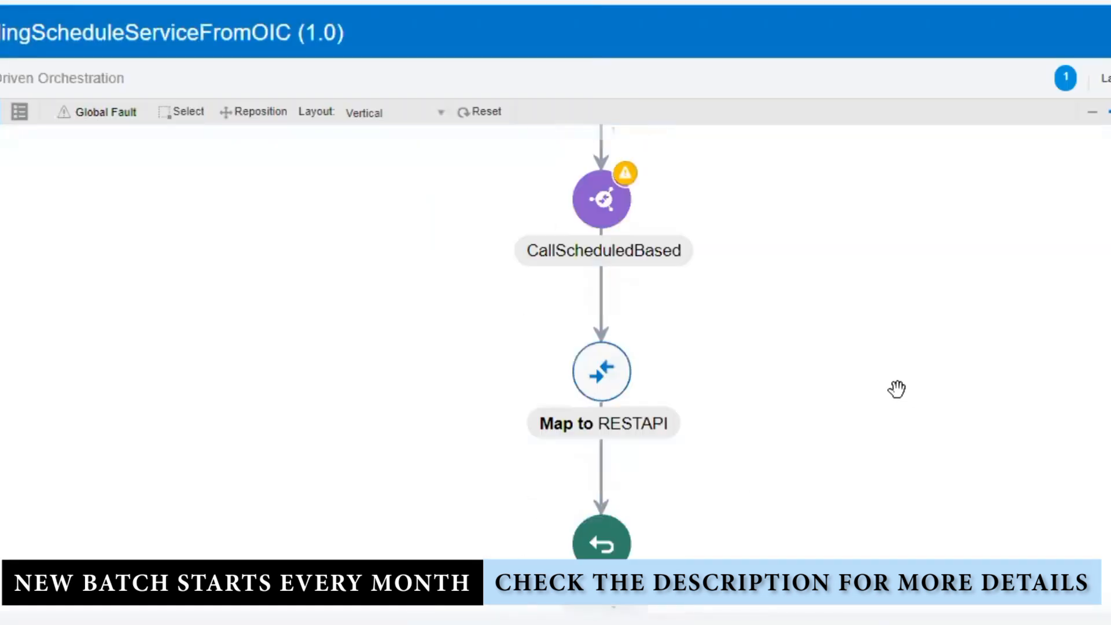
scroll(897, 389, up, 5)
mouse_move(1106, 330)
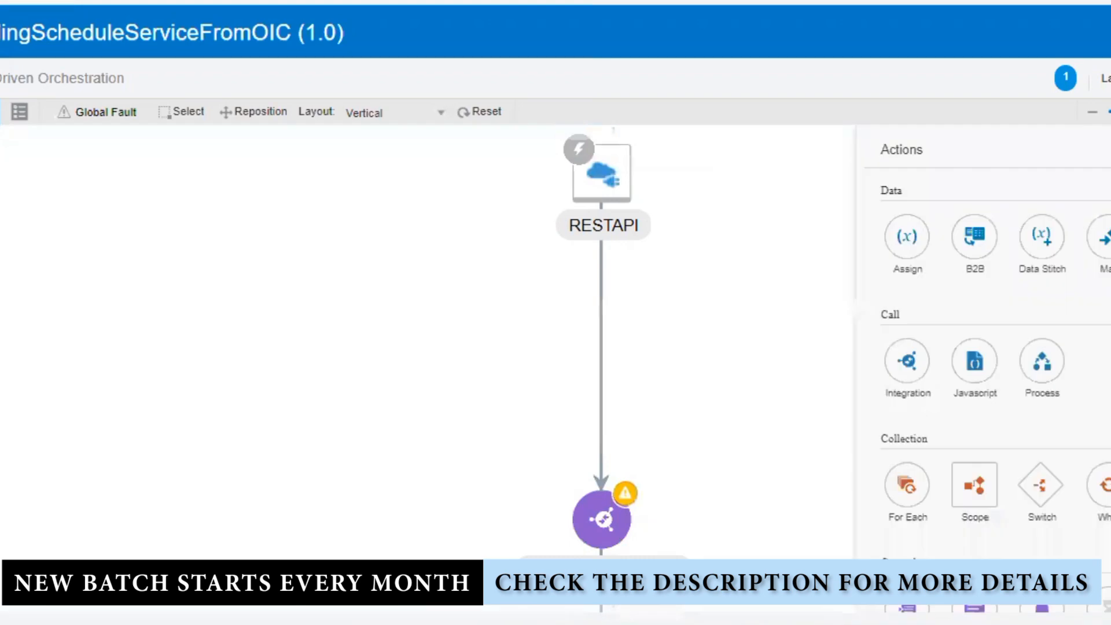
scroll(988, 371, down, 3)
scroll(988, 370, up, 3)
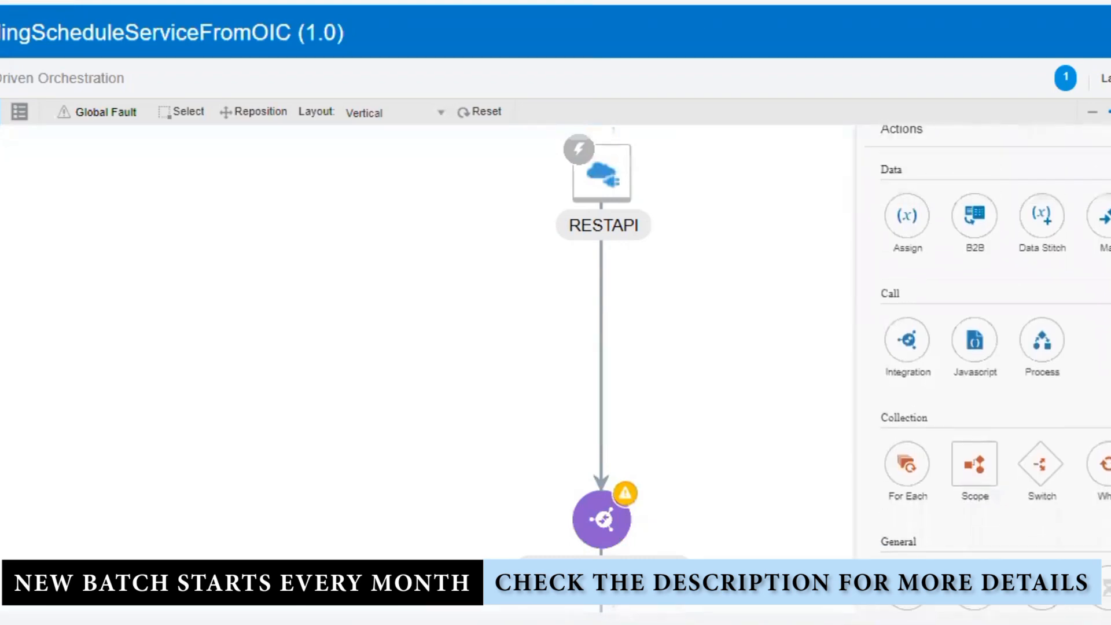
drag(1103, 240, 601, 346)
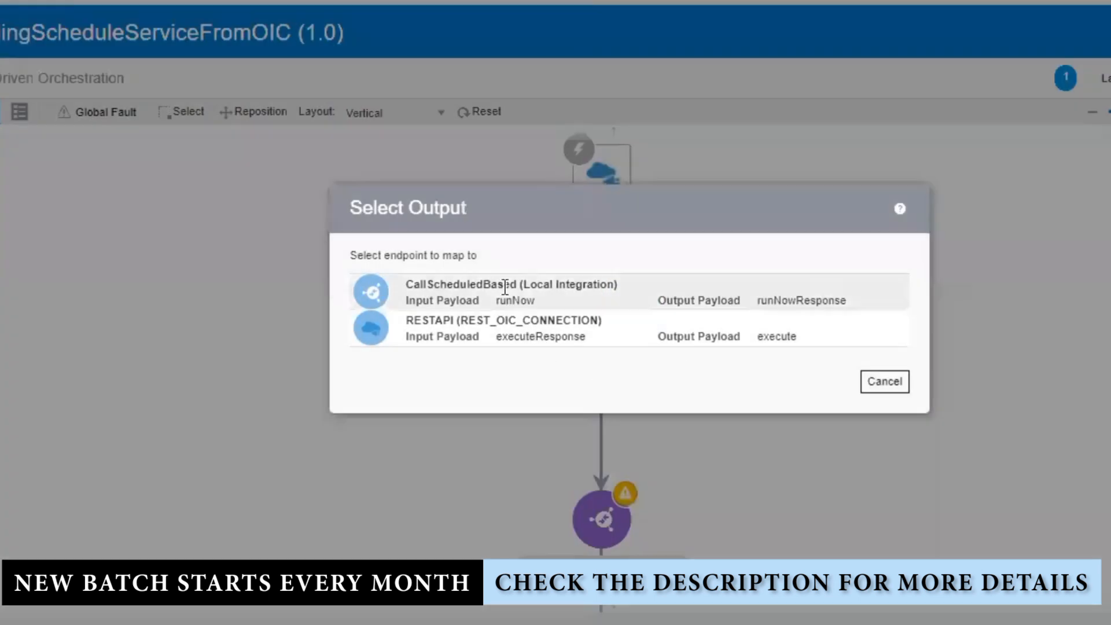
click(577, 300)
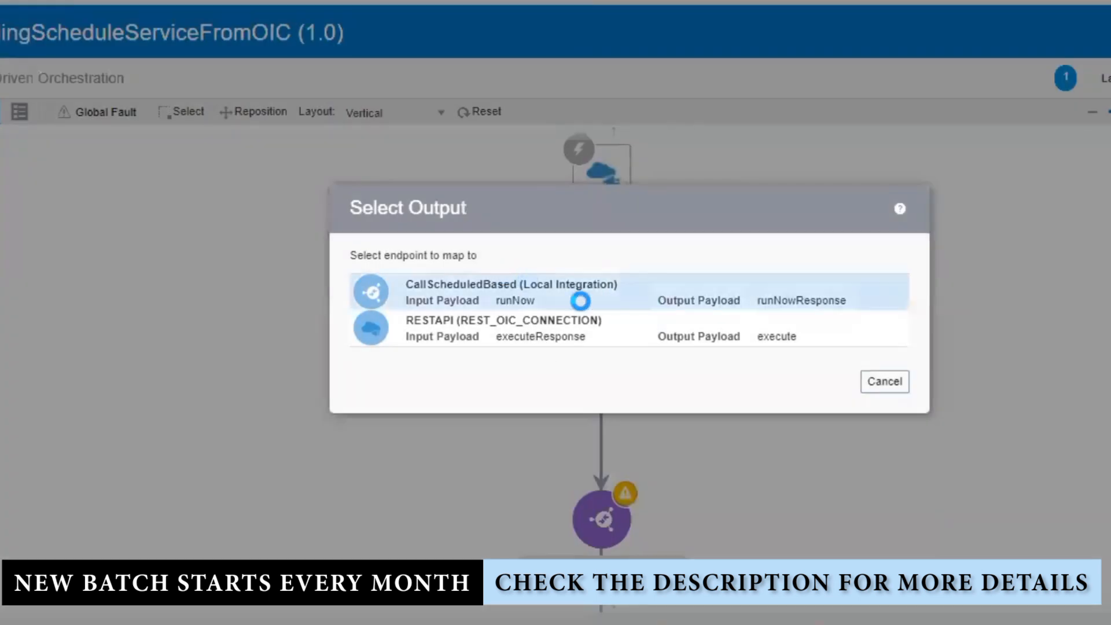
click(842, 382)
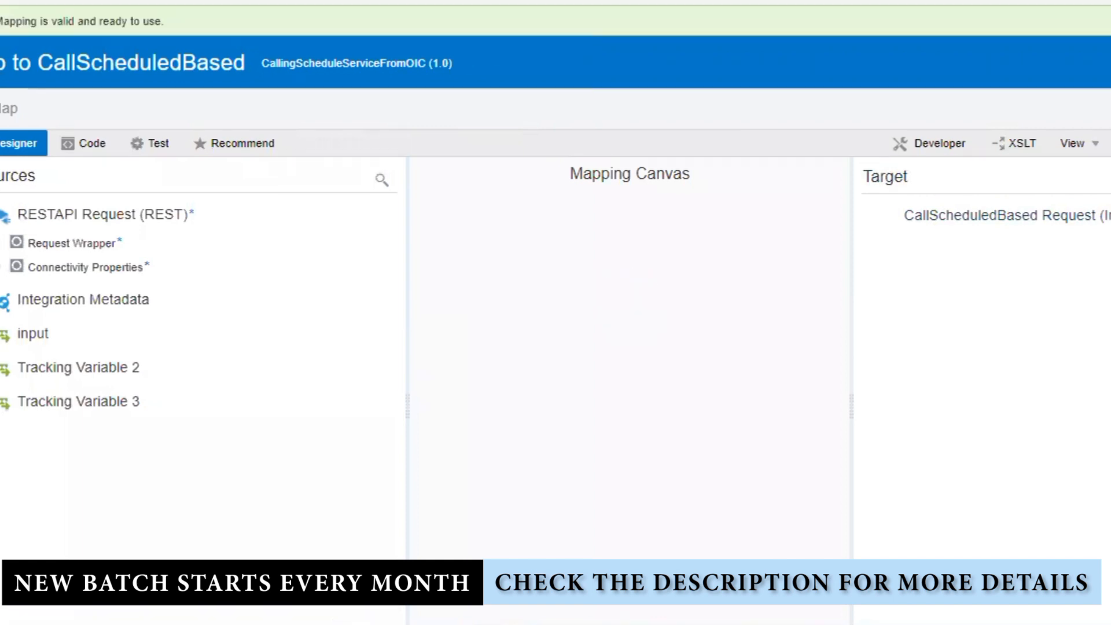
Create target nodes in the CallScheduledBased request mapping and return to the integration flow
right_click(978, 296)
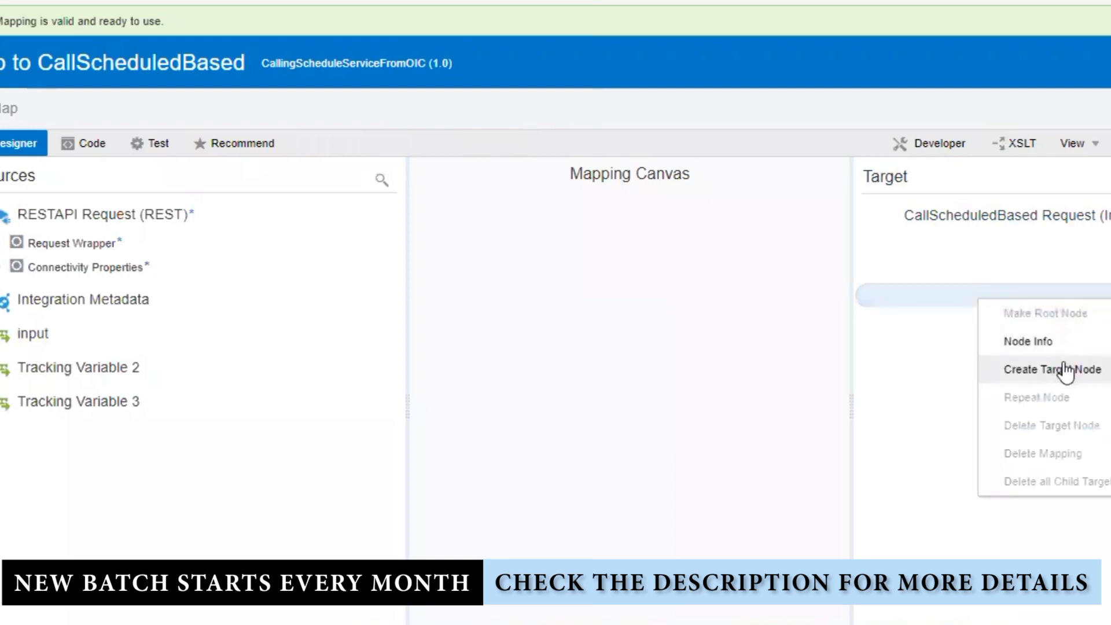
click(1050, 379)
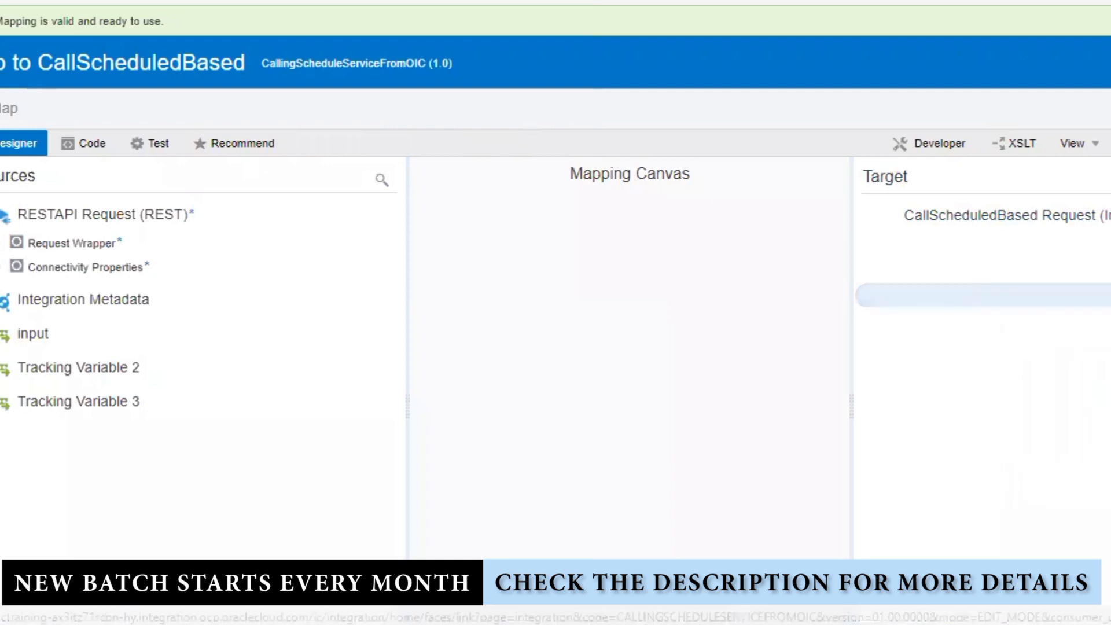
right_click(1006, 270)
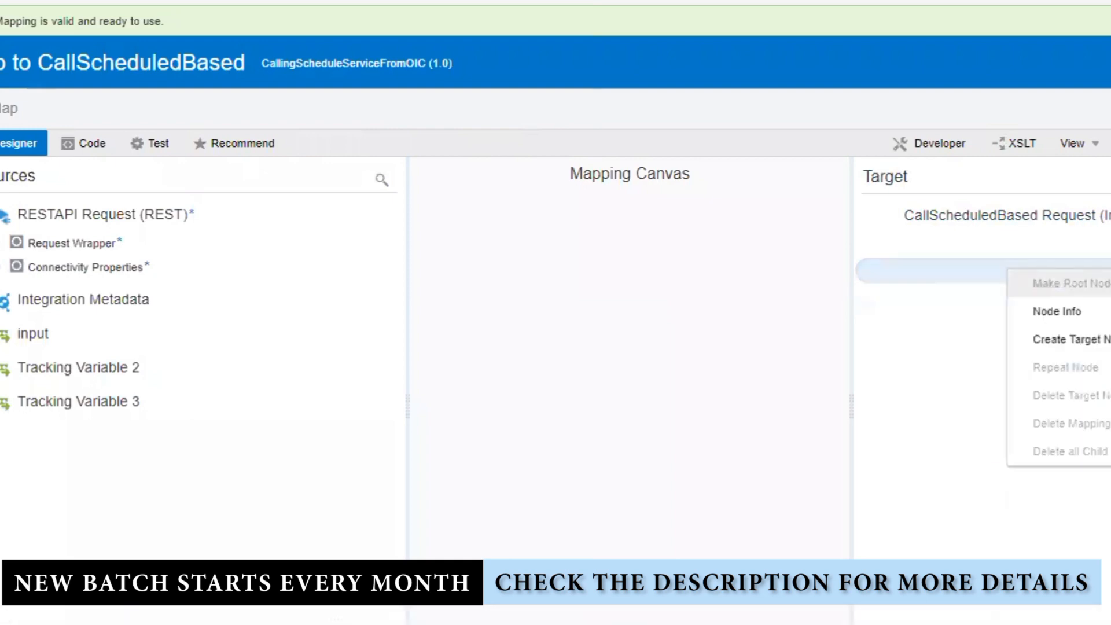
click(1057, 424)
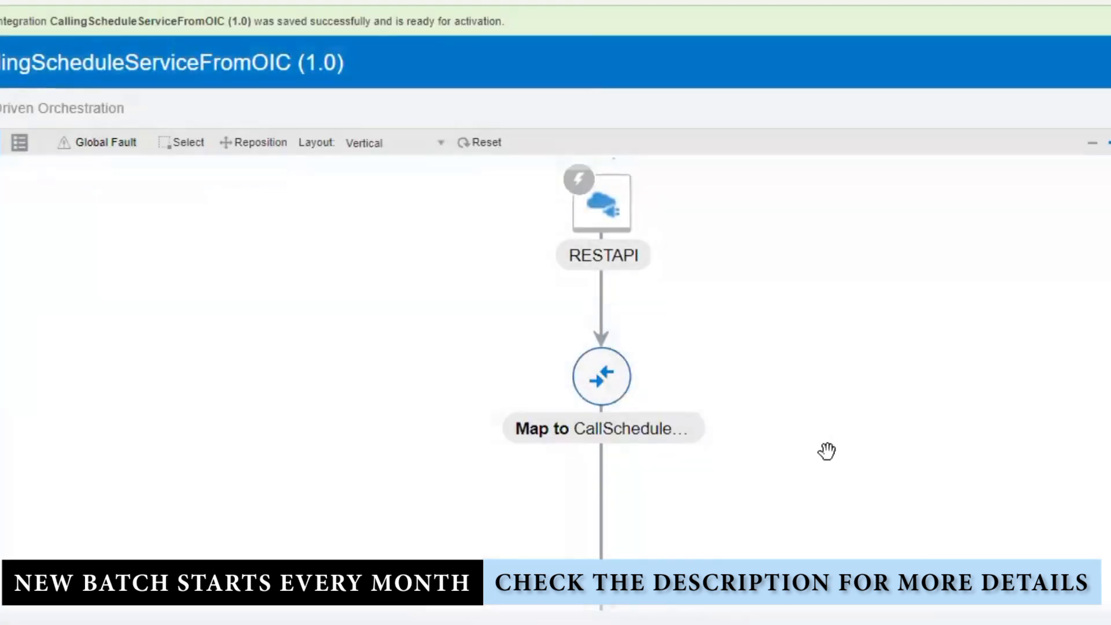
In the mapping to RESTAPI, create the output target node, assign it a literal text beginning with "Scheduled Based" and return to the flow
drag(826, 452, 808, 434)
click(486, 142)
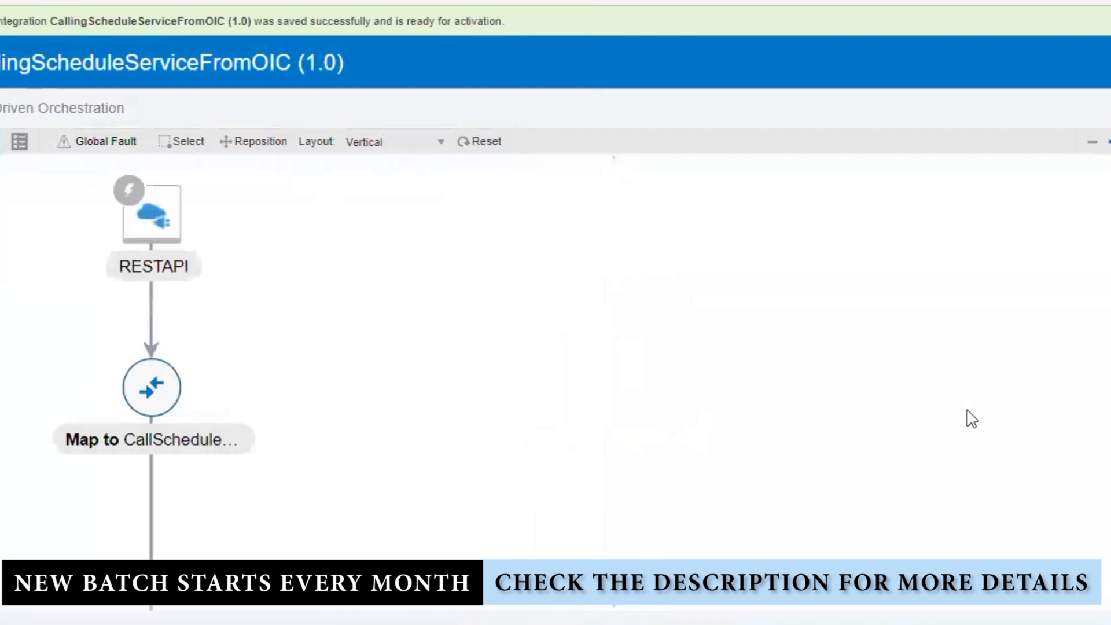
scroll(831, 476, down, 7)
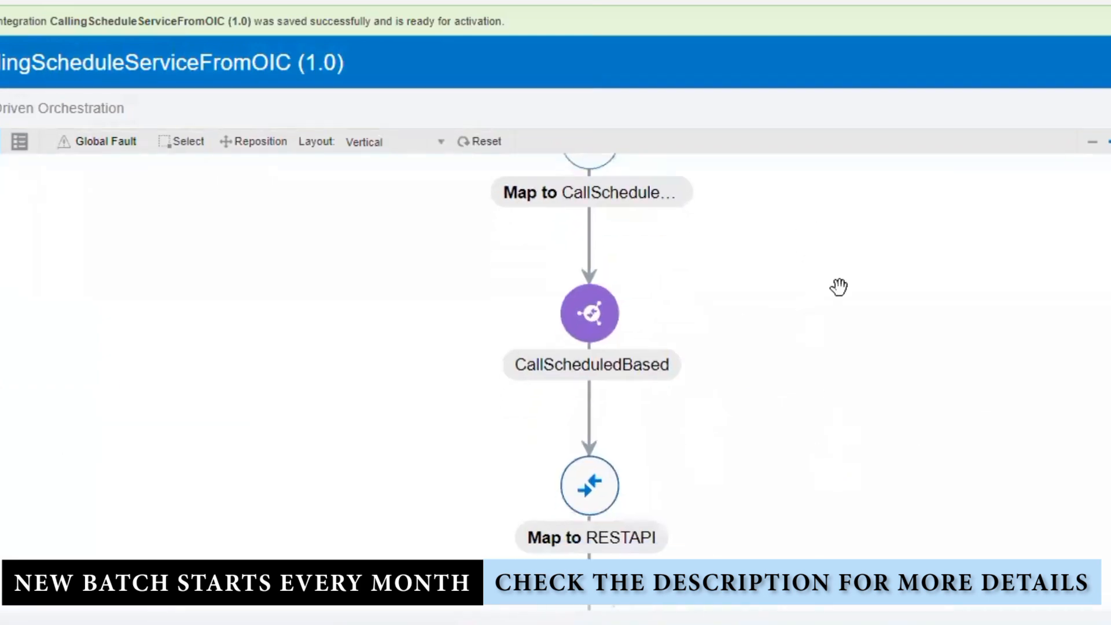
click(570, 312)
click(623, 284)
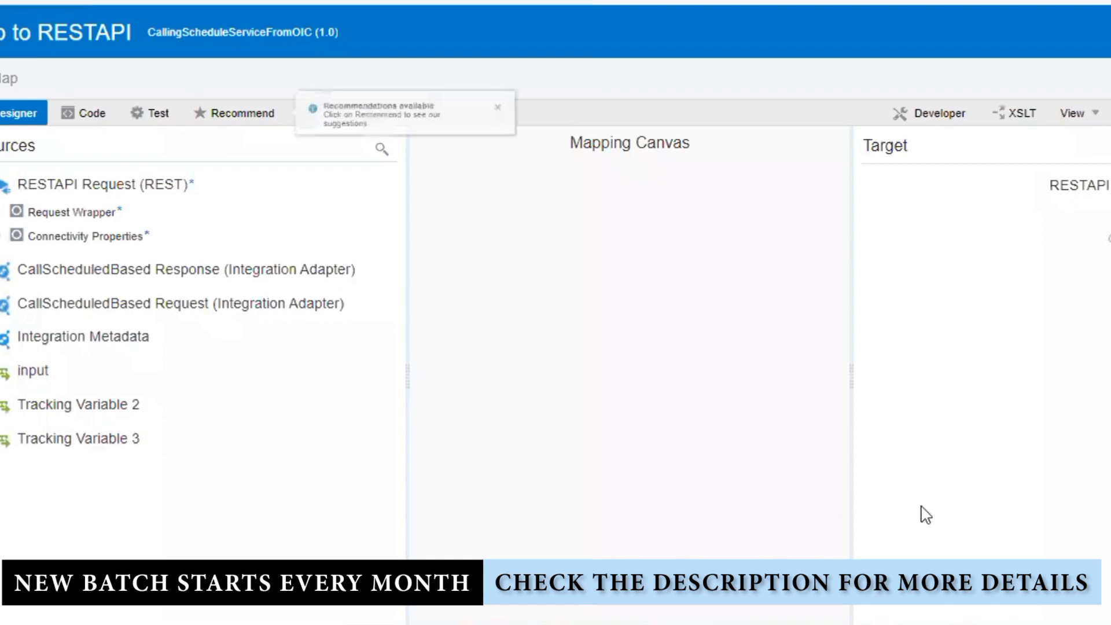
right_click(995, 263)
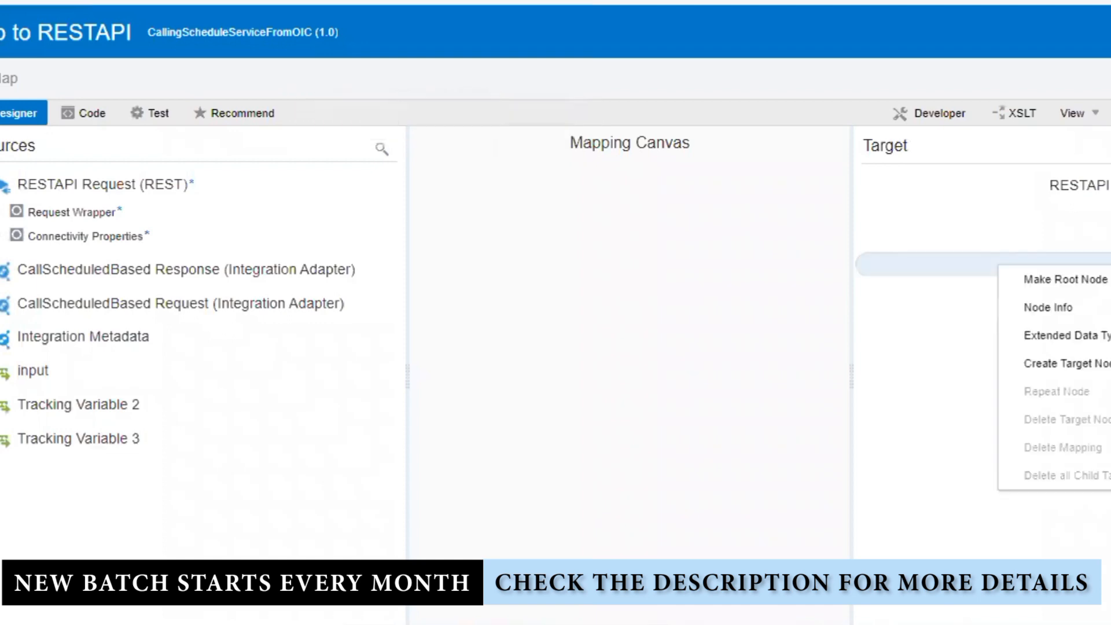
click(1083, 365)
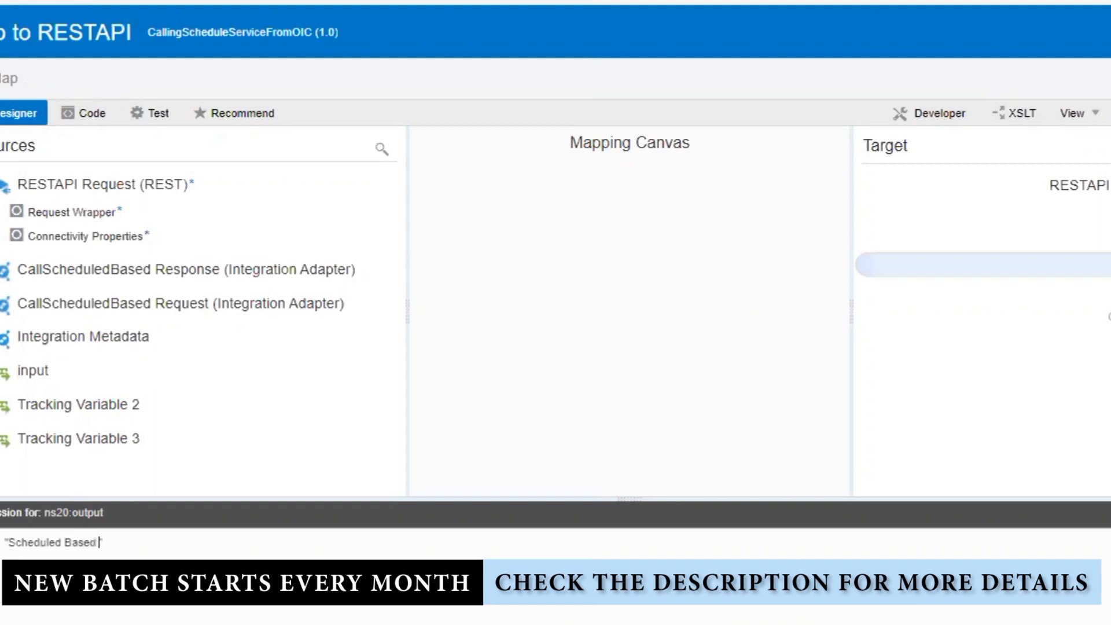
text(S)
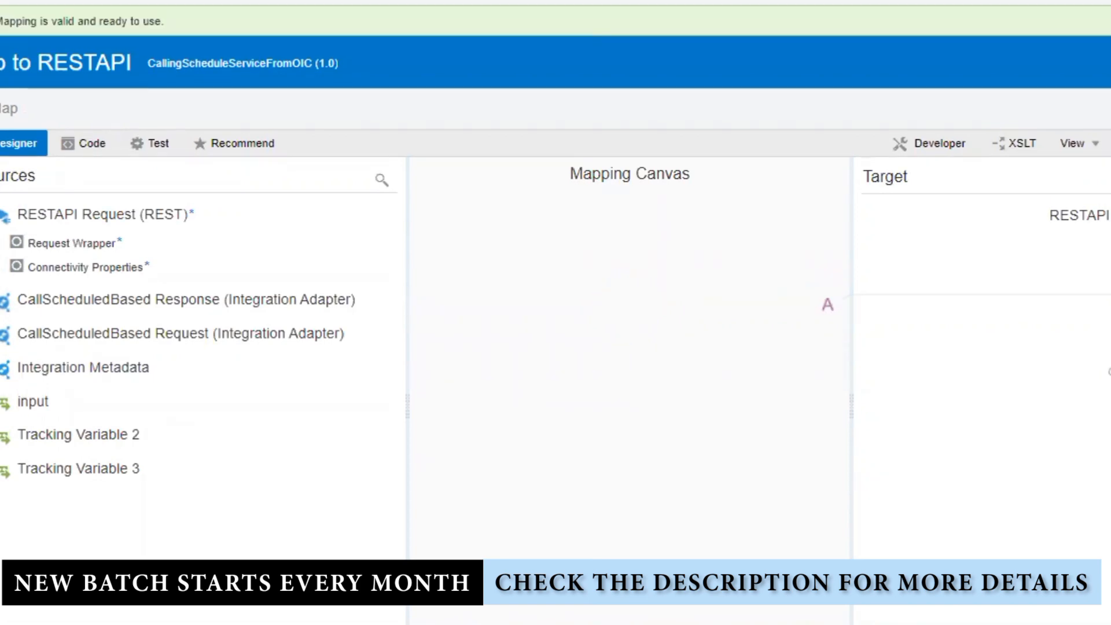
click(1109, 63)
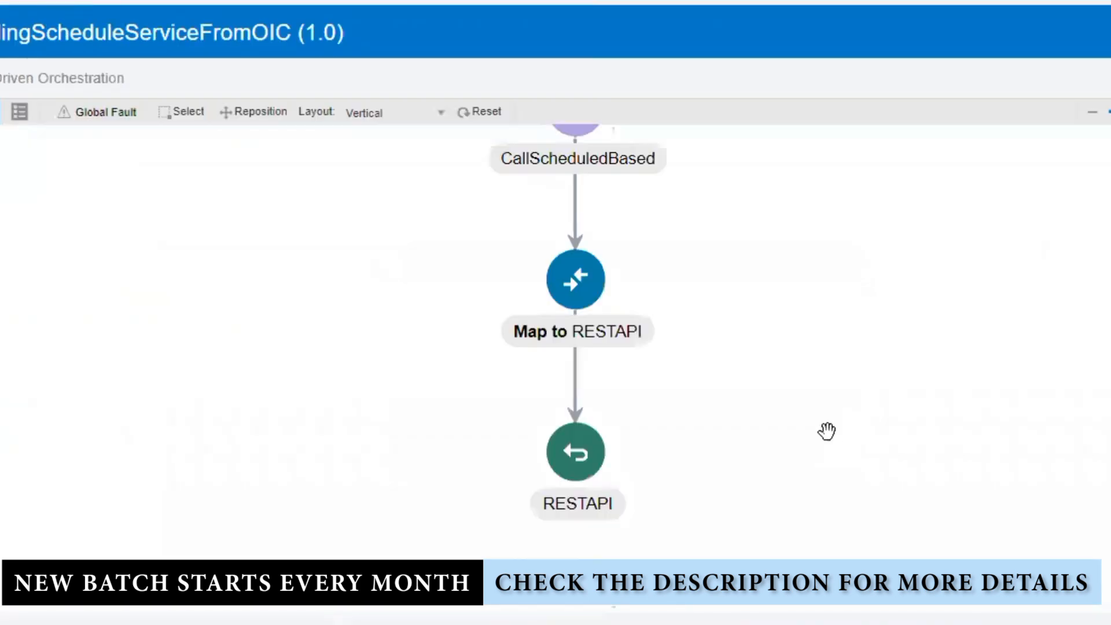
Close the integration flow and activate CallingScheduleServiceFromOIC with tracing enabled and the payload included
scroll(865, 517, up, 5)
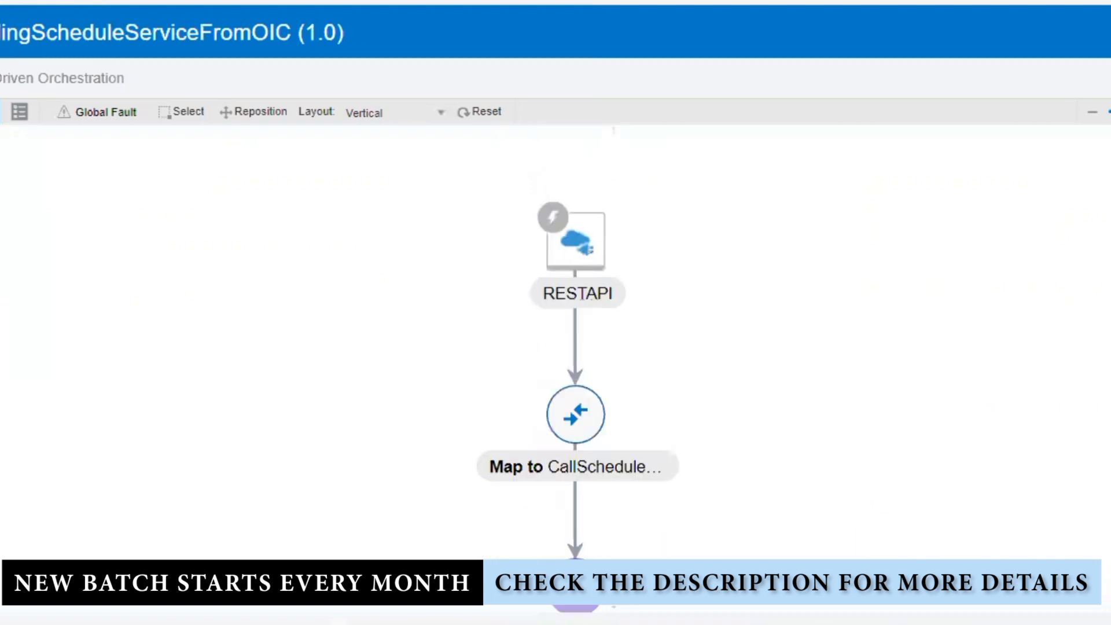
click(1108, 32)
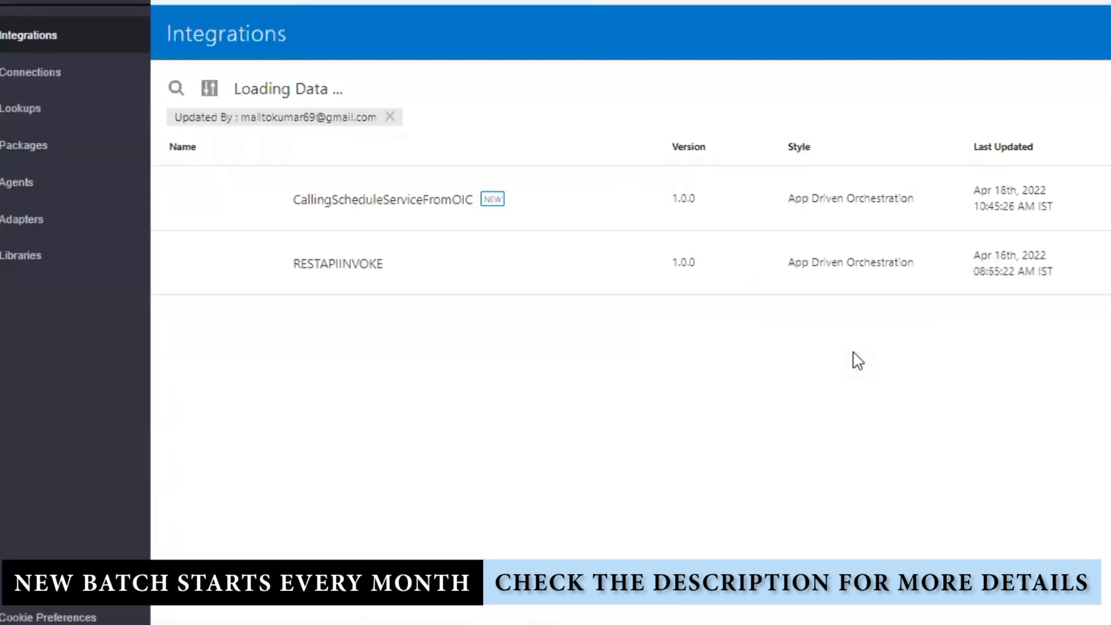
click(1087, 196)
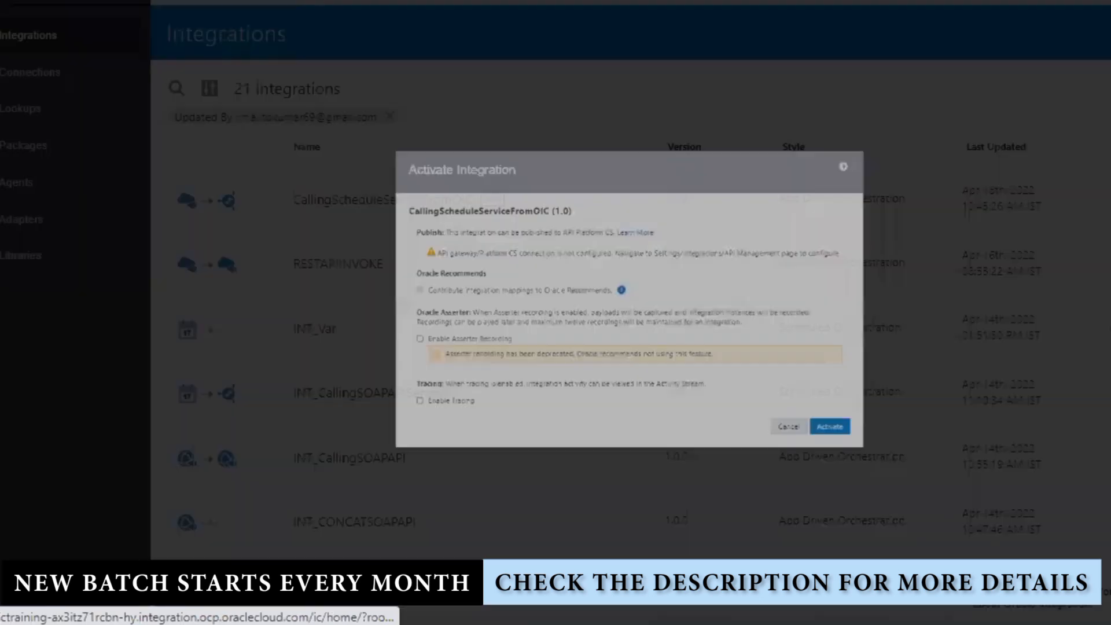
click(357, 458)
click(377, 481)
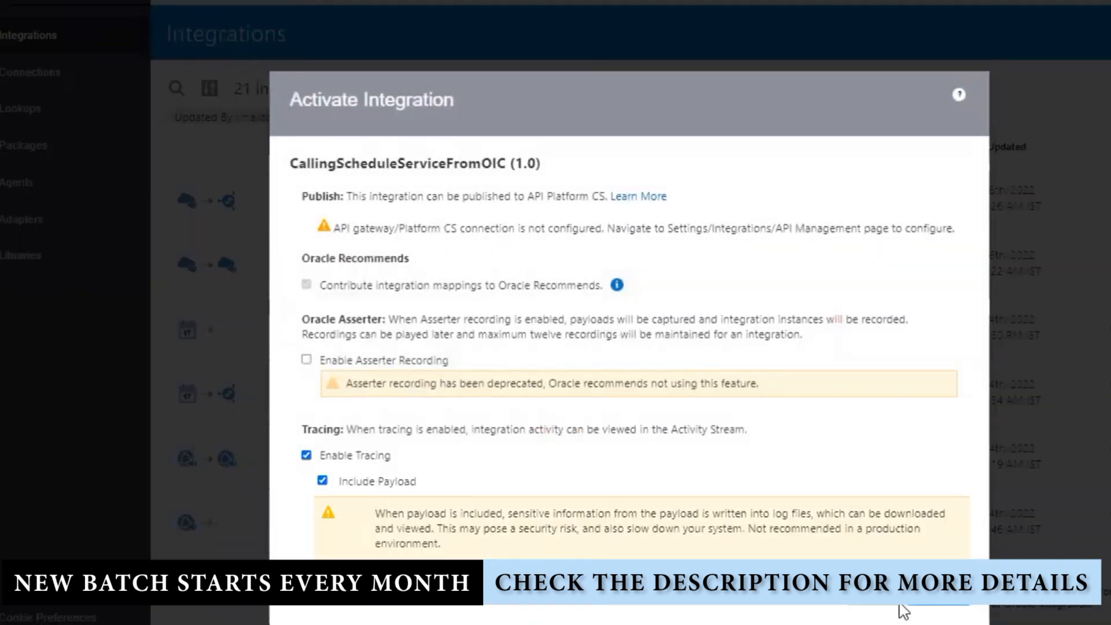
click(904, 612)
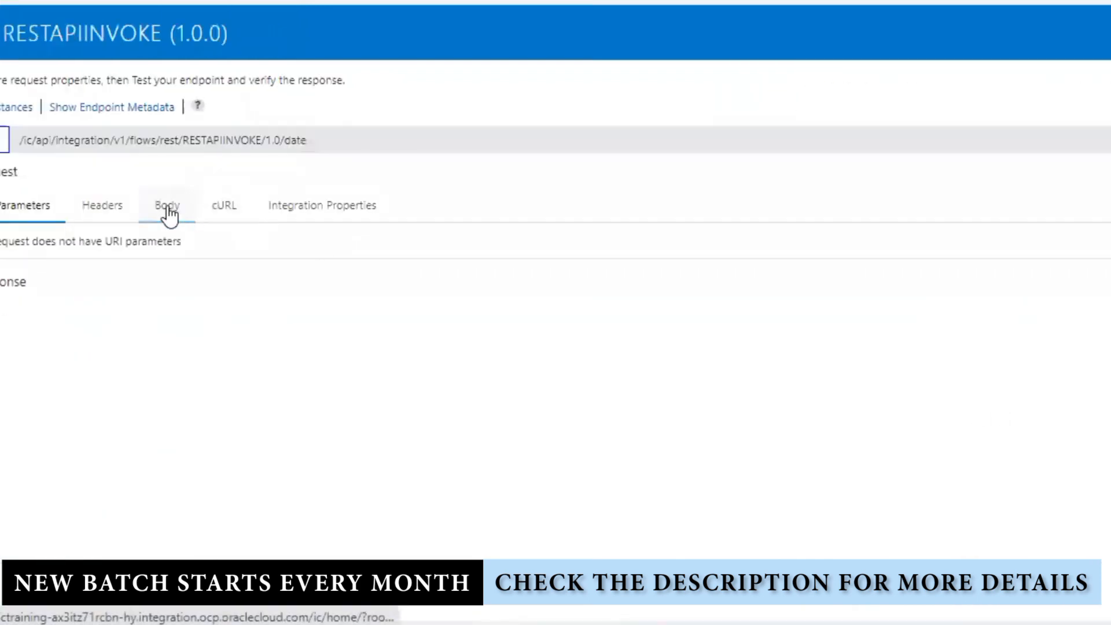
Set the input value in the RESTAPIINVOKE request body to "hello" and run the endpoint test
click(169, 215)
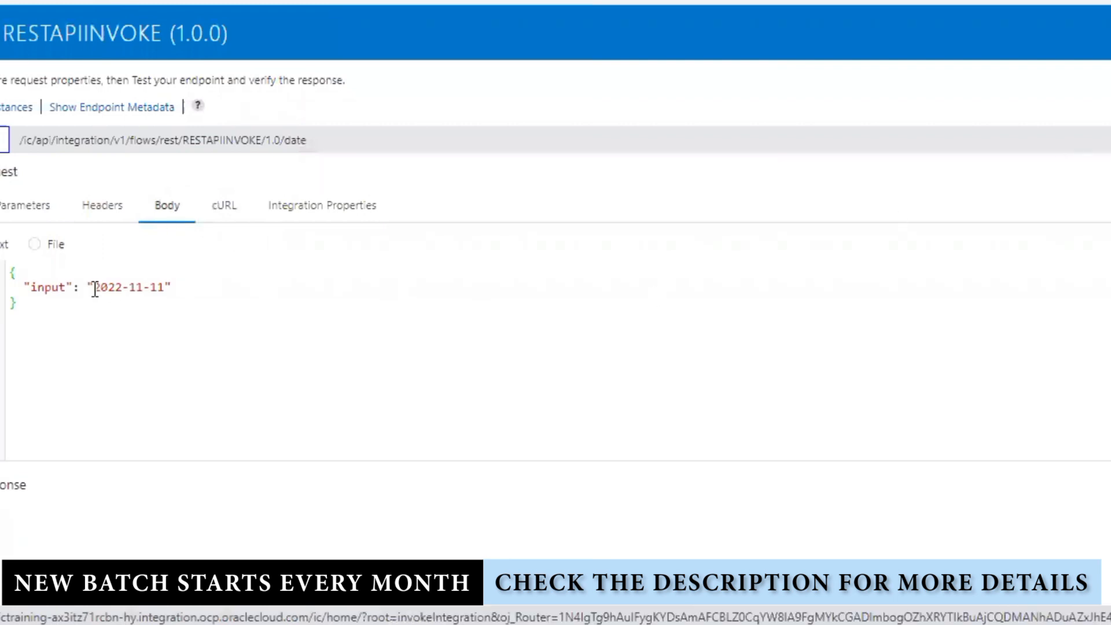
drag(95, 287, 163, 286)
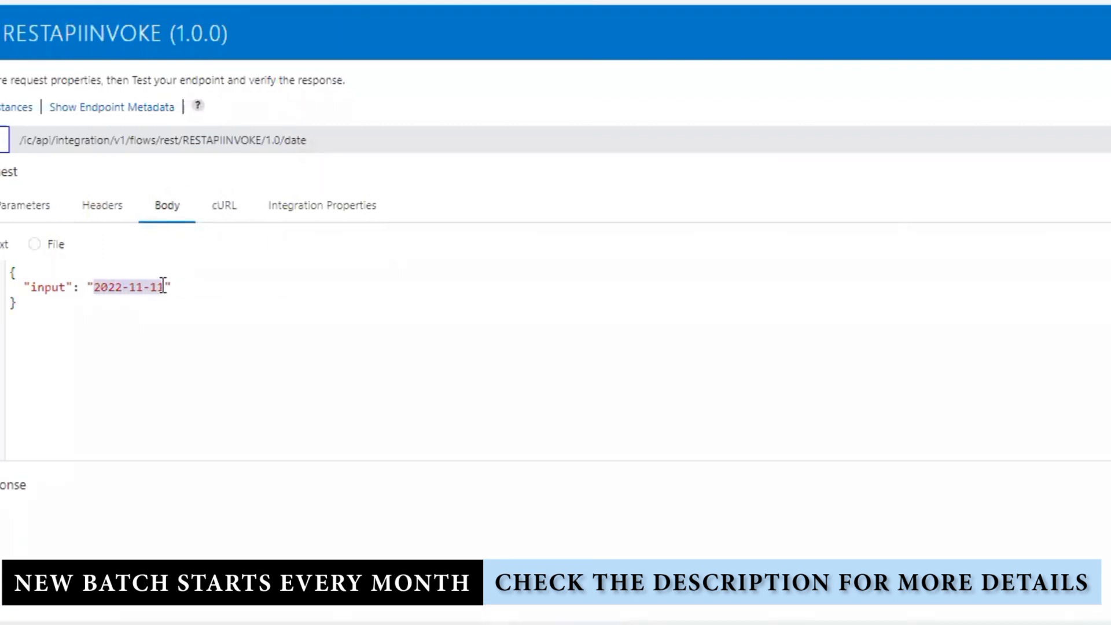
text(abcs)
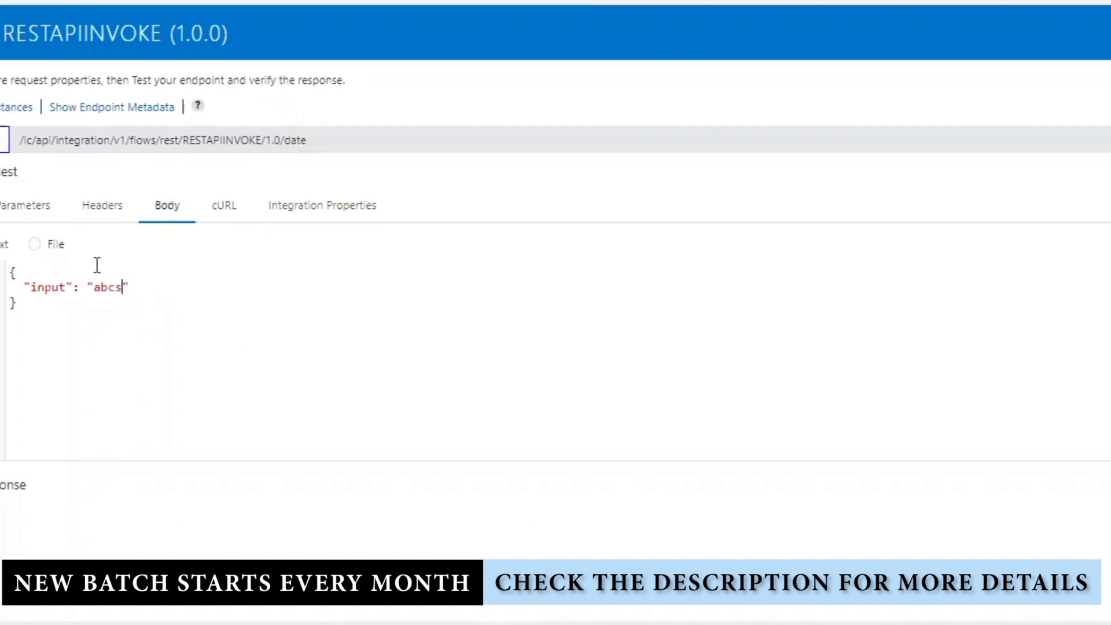
key(BackSpace)
key(BackSpace)
key(BackSpace)
key(BackSpace)
text(hello)
click(1108, 33)
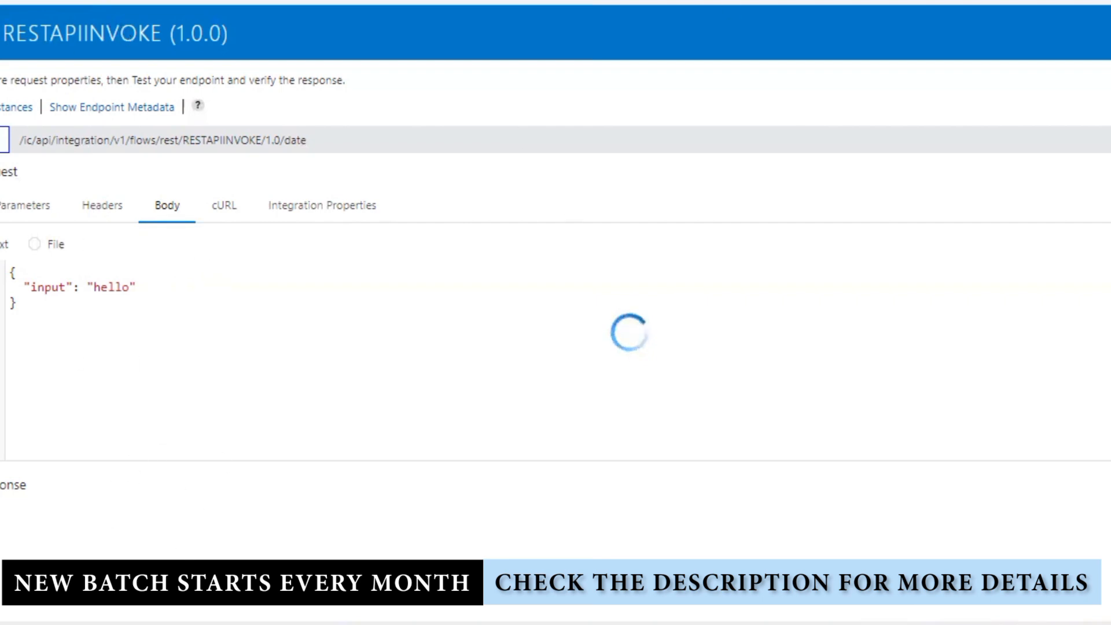
Open the Oracle Integration home page in a new browser tab
key(ctrl+t)
click(219, 1)
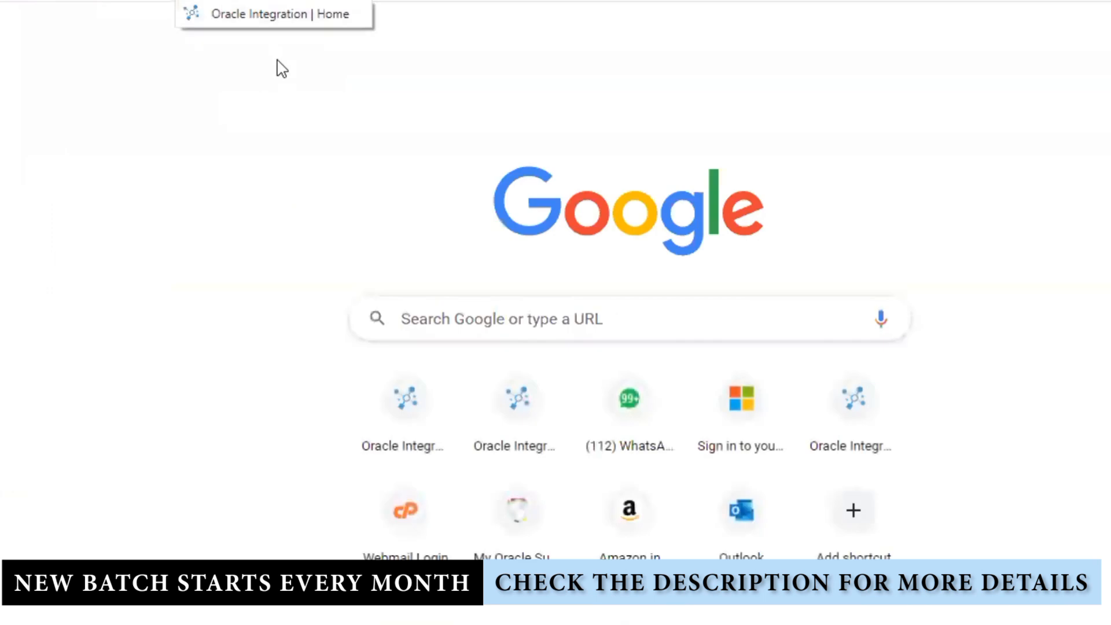
click(285, 24)
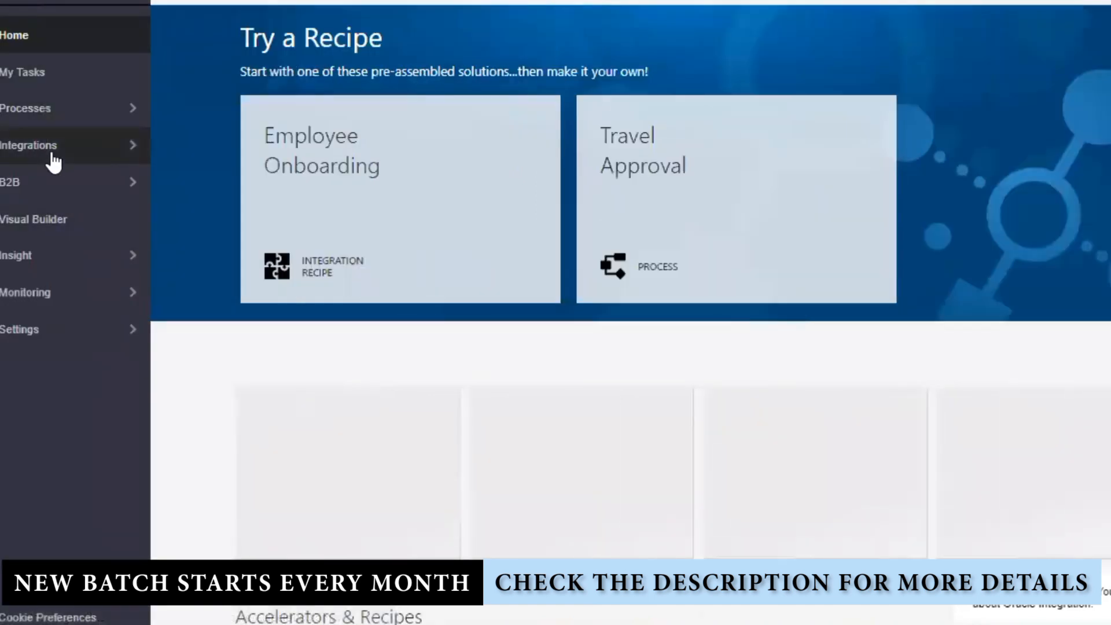
From the integrations list, track the instances of RESTAPIINVOKE and open the flow diagram of the run with input hello
click(49, 147)
click(78, 23)
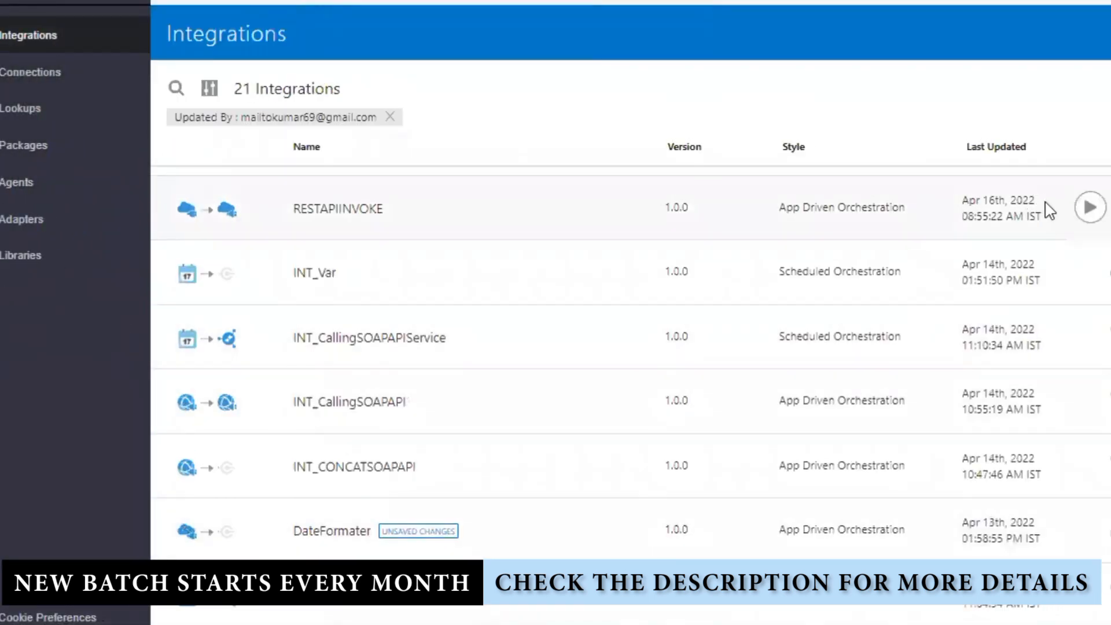
click(1084, 214)
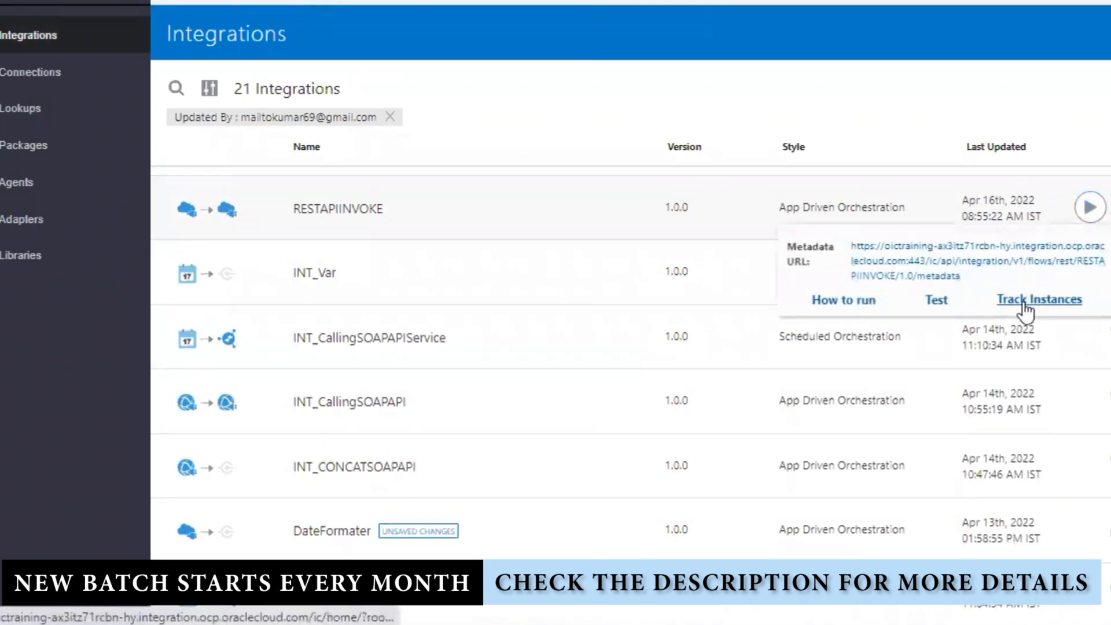
click(974, 300)
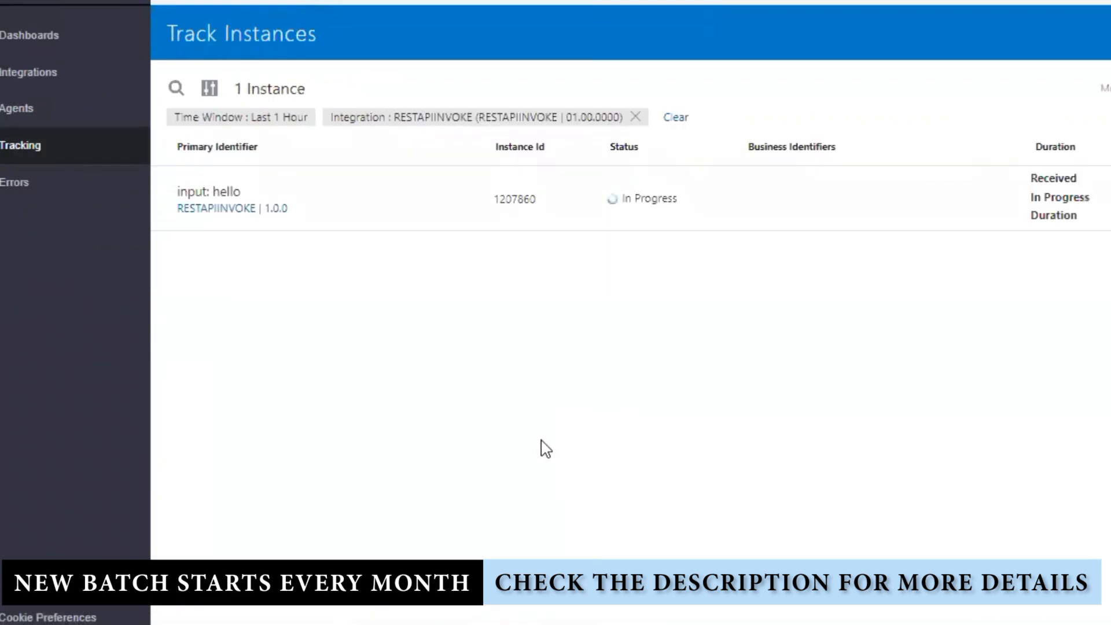
click(218, 191)
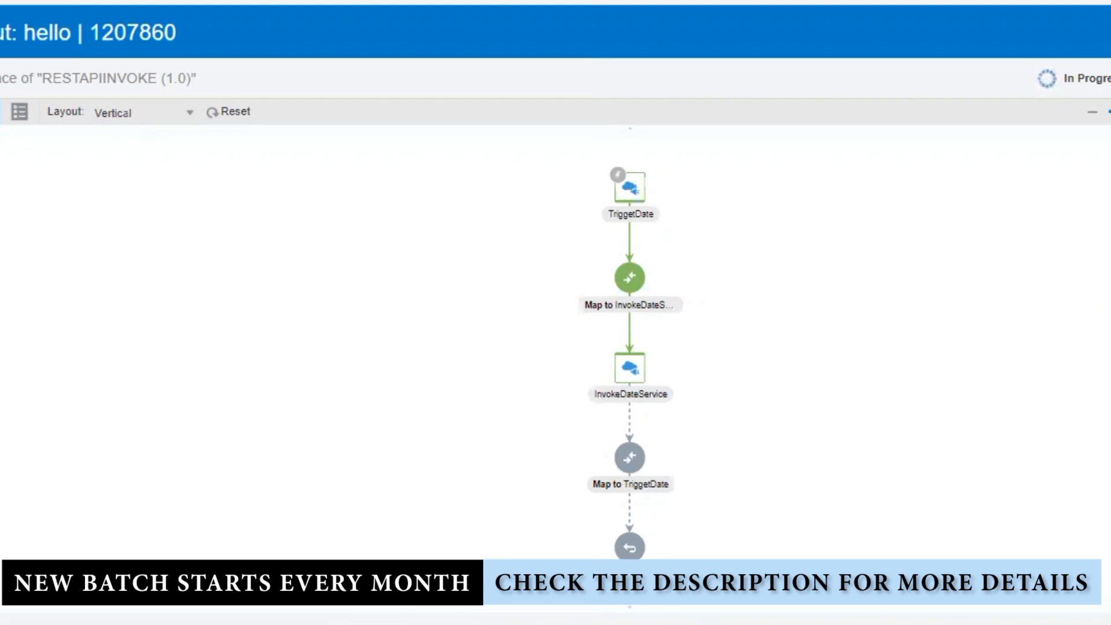
Refresh the instance's status and abort the RESTAPIINVOKE run from the tracked instances
key(F5)
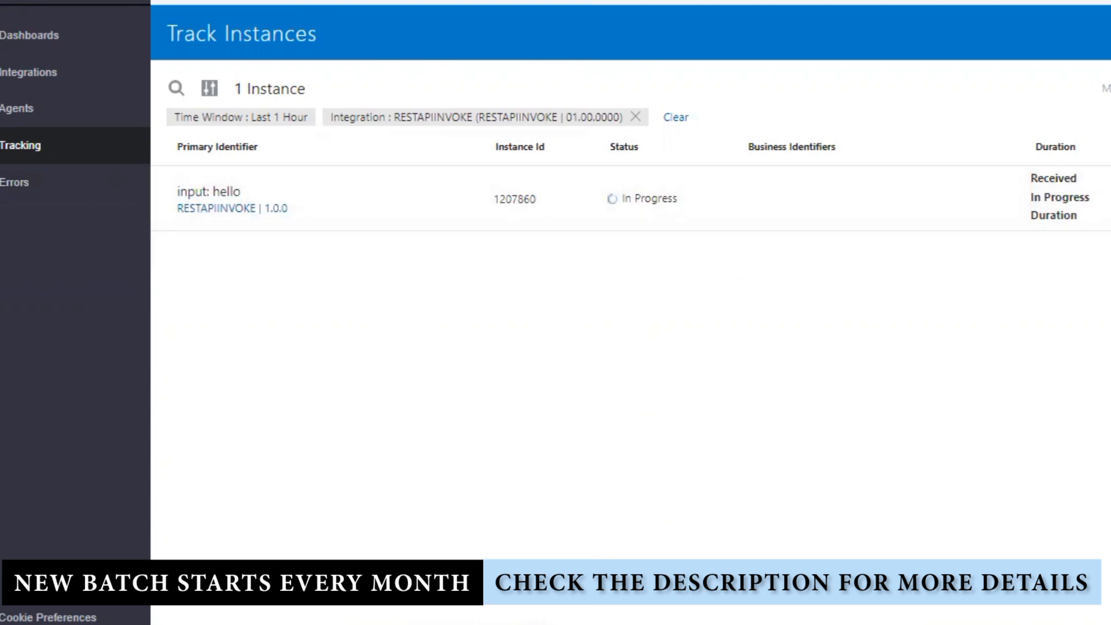
click(1110, 199)
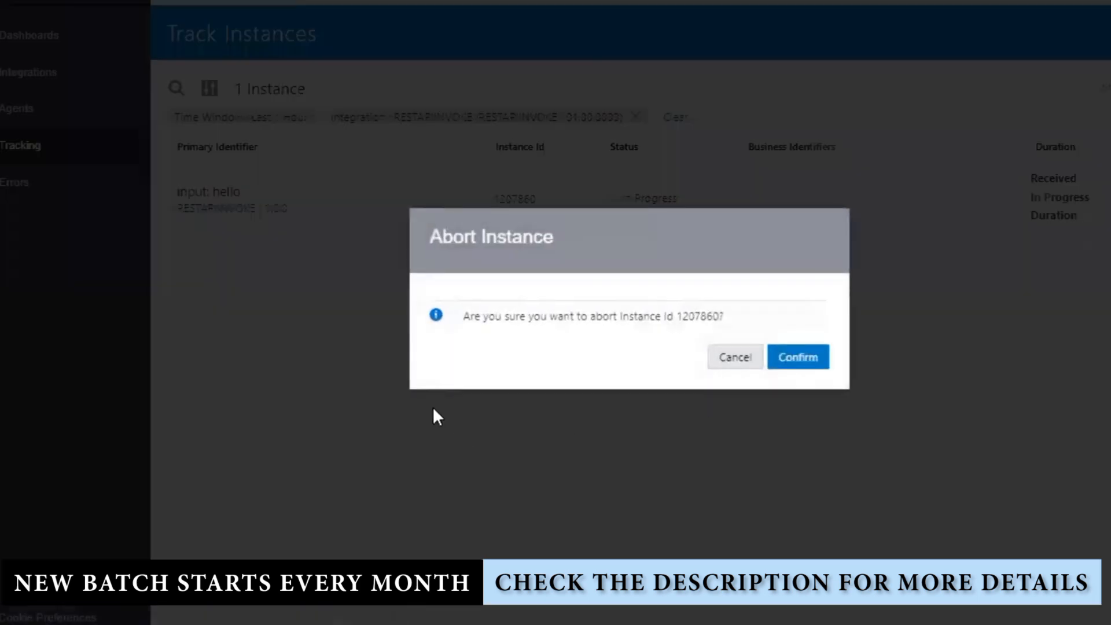
click(792, 364)
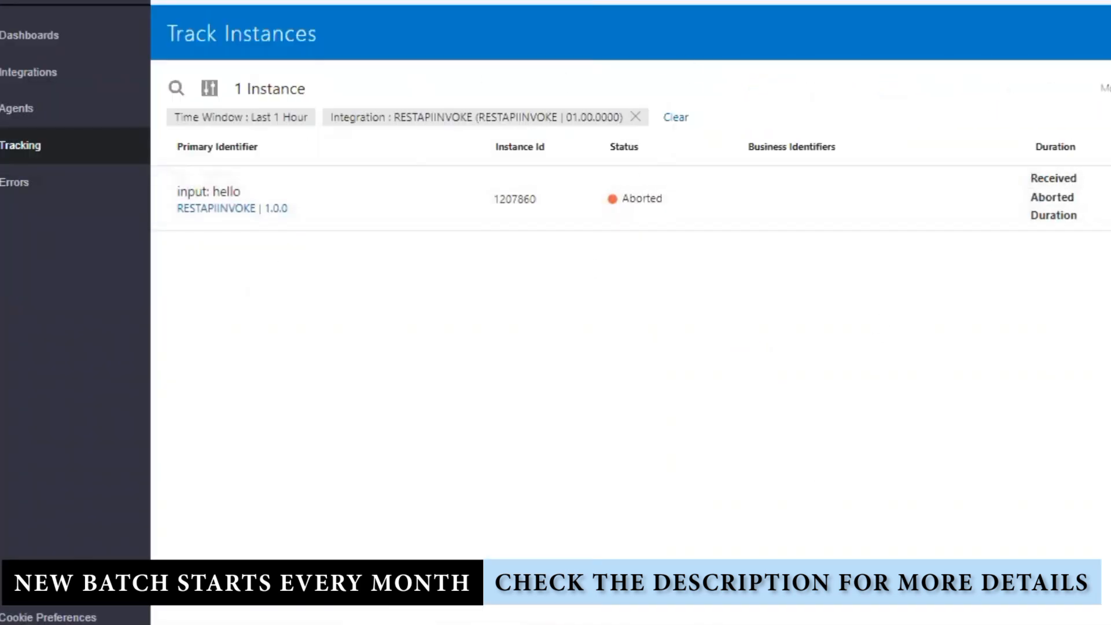
Create a new schedule-triggered integration named SCH_SAMPLE from the integrations list
click(24, 1)
click(23, 1)
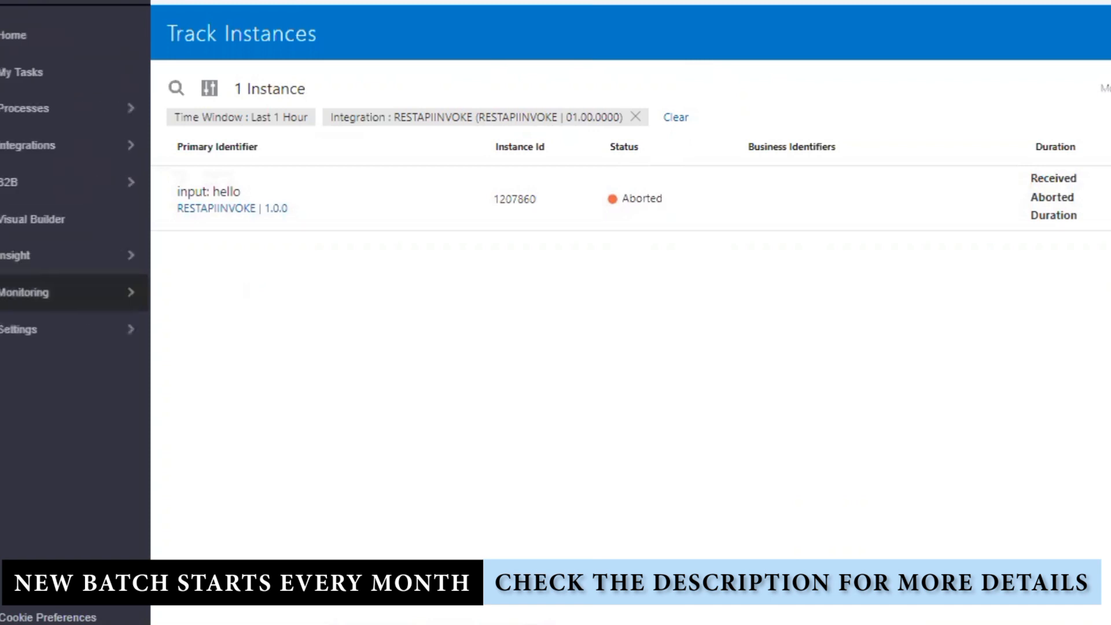
click(52, 148)
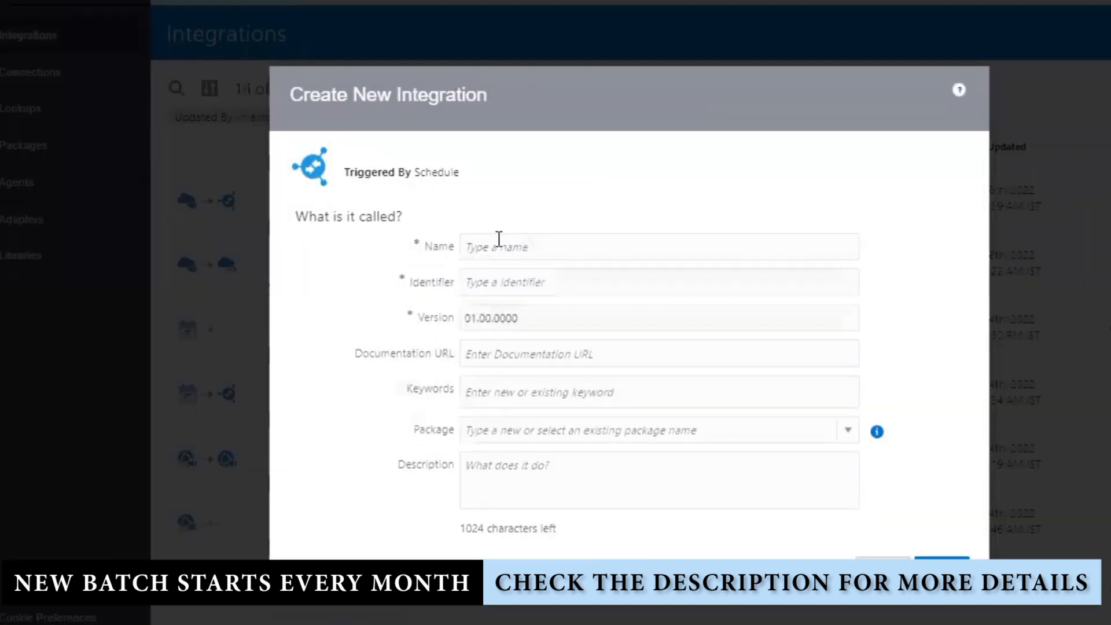
click(499, 244)
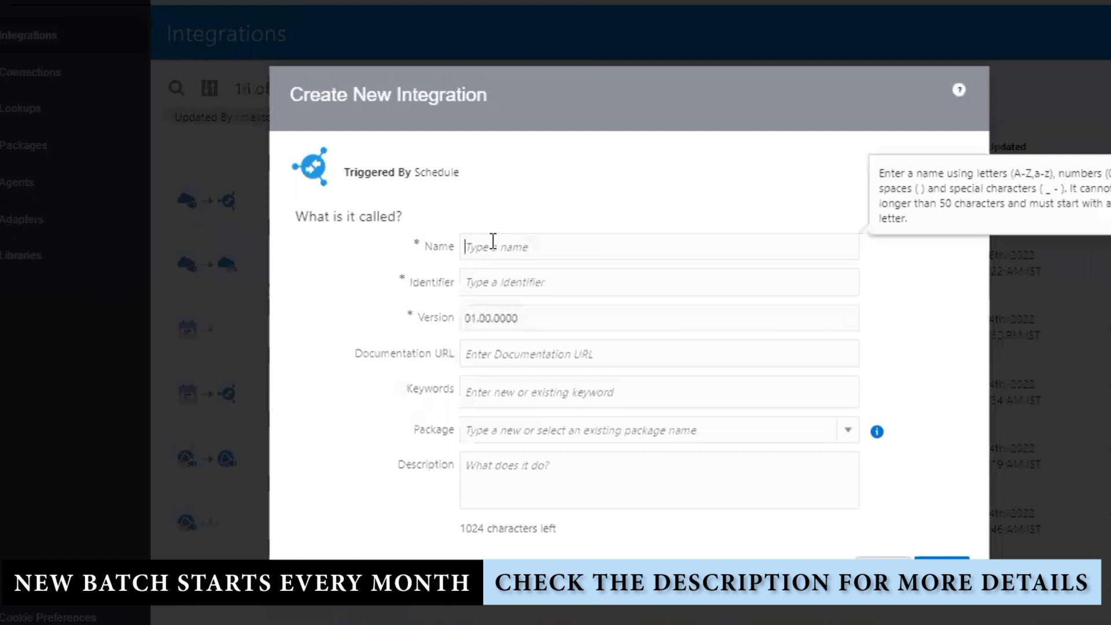
text(SCH)
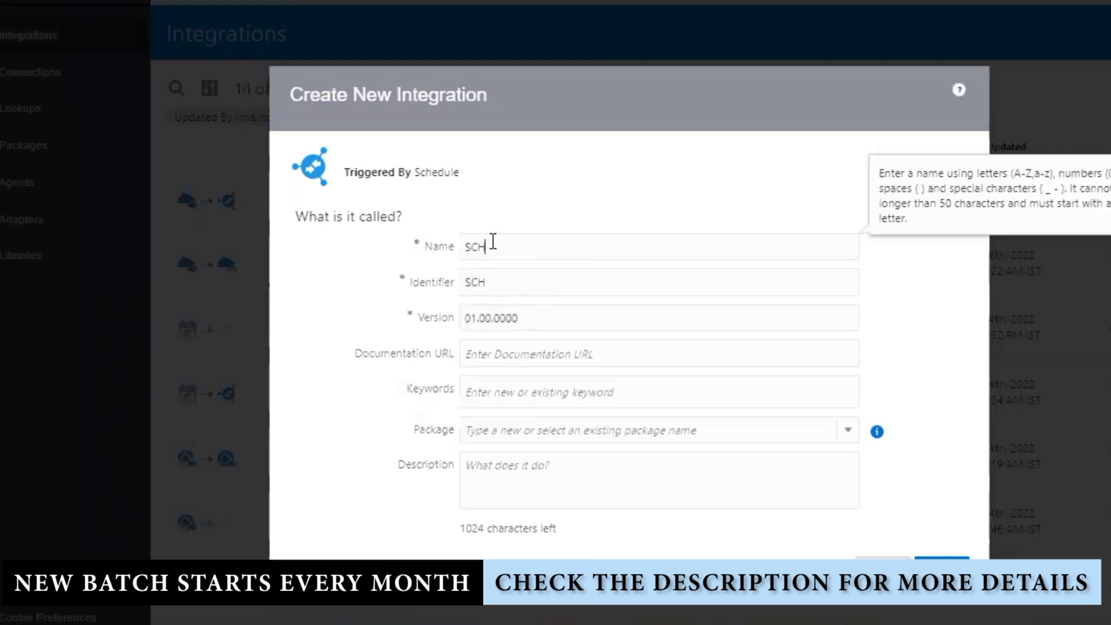
text(_SAMPLE)
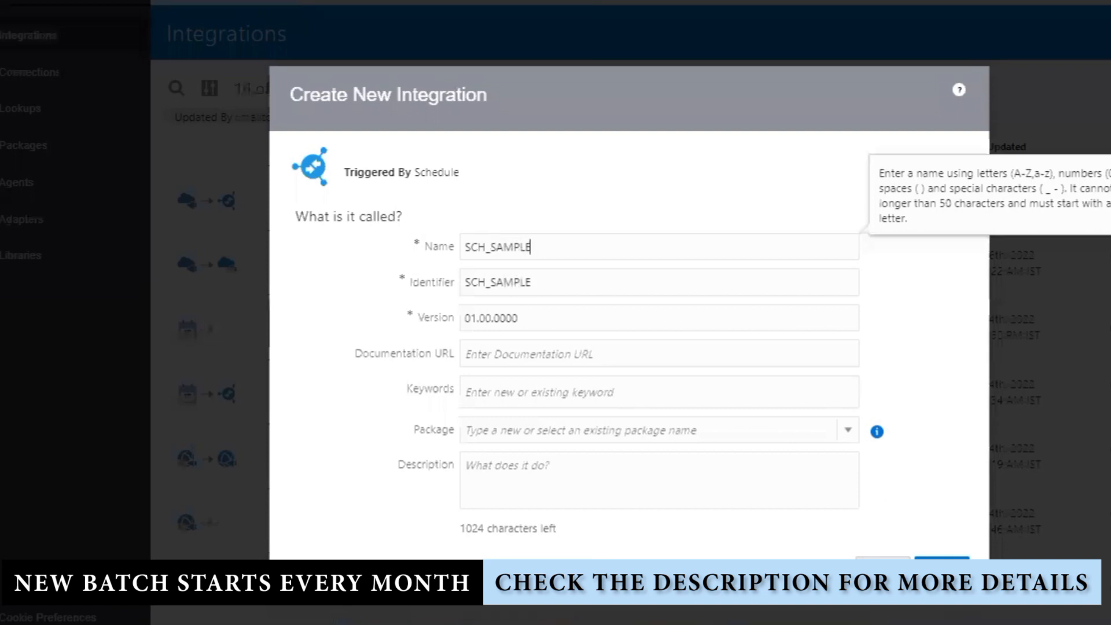
click(941, 570)
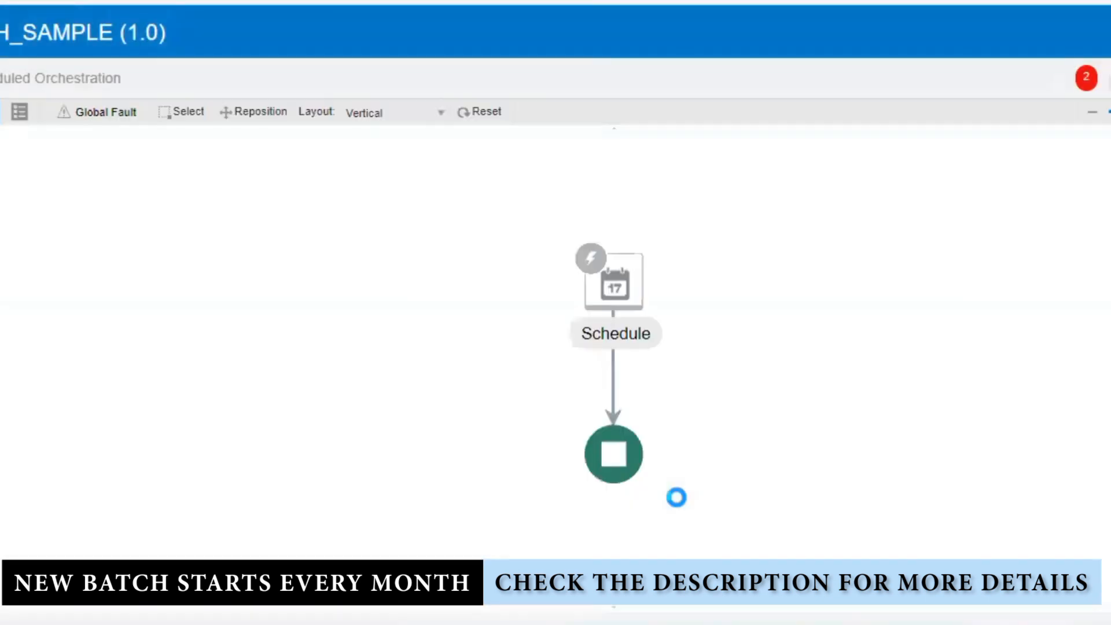
Add an integration property named input to SCH_SAMPLE with an empty pair of double quotes as its value
click(618, 287)
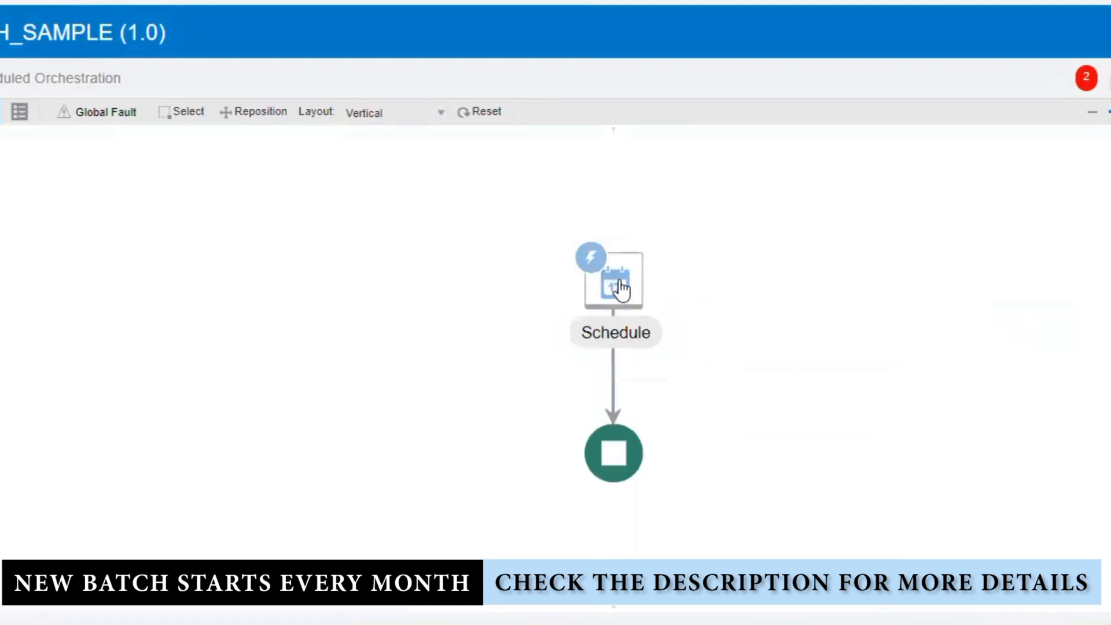
click(671, 272)
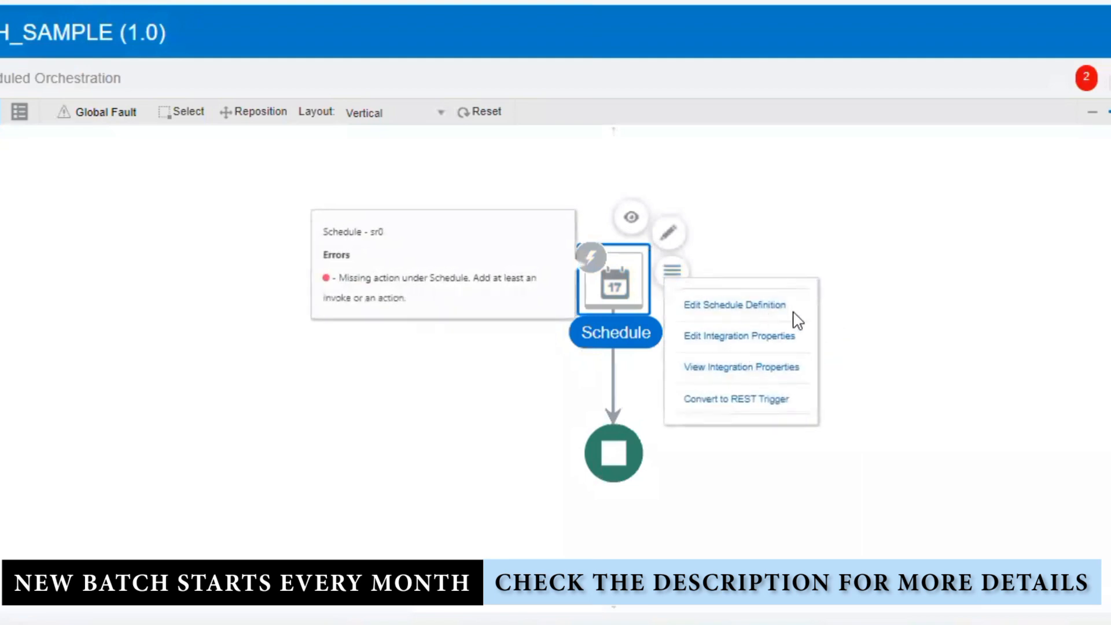
click(753, 341)
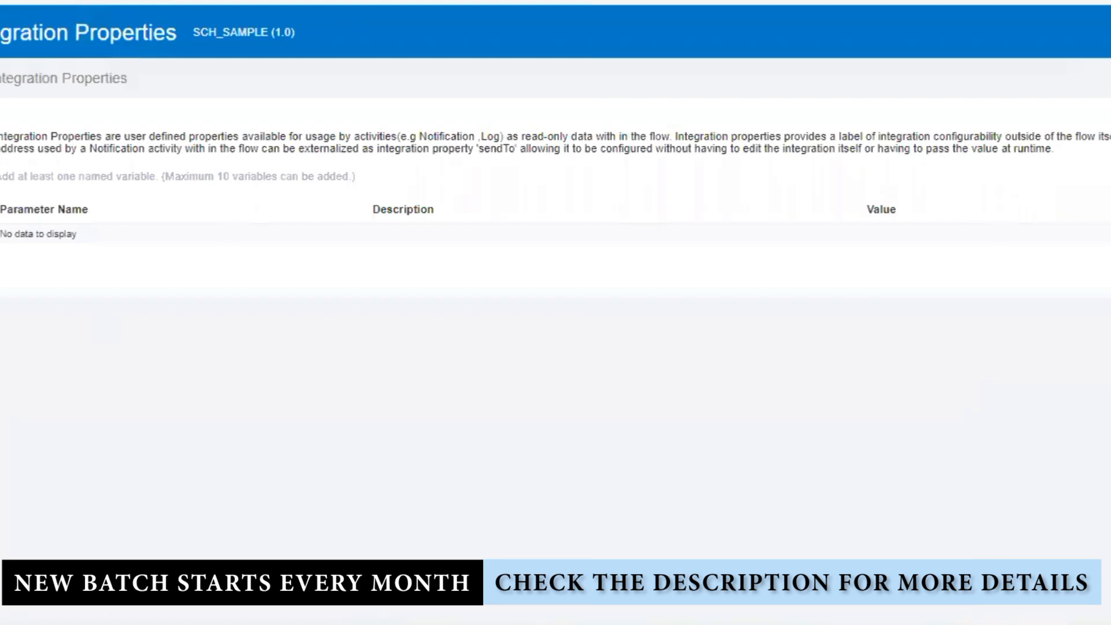
click(130, 249)
drag(119, 248, 1, 249)
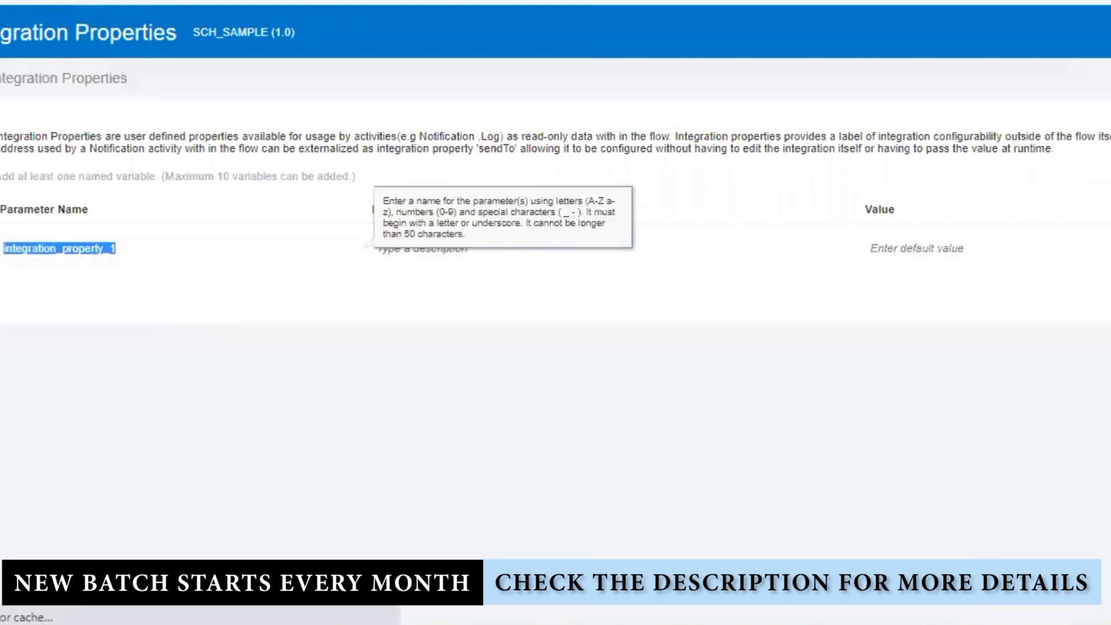
text(input)
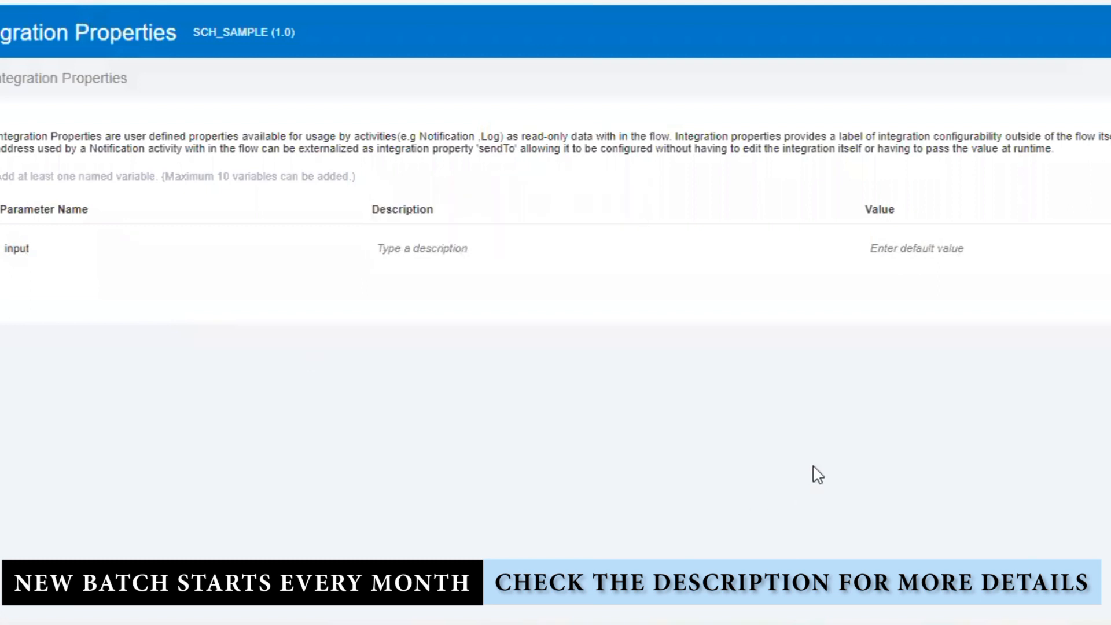
click(911, 250)
text(")
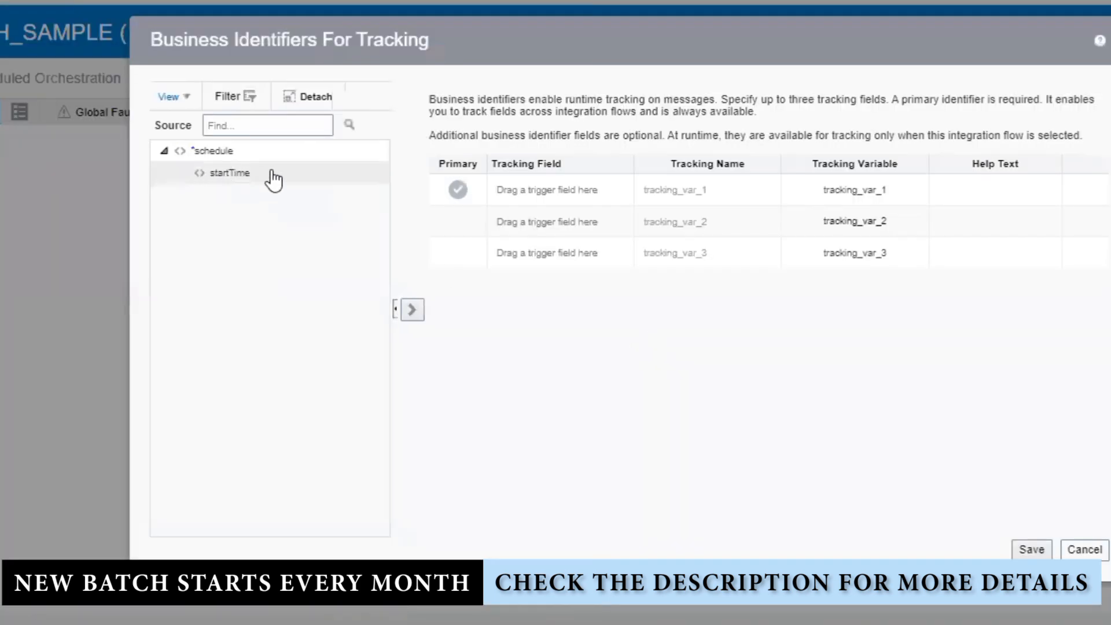
Assign the schedule's startTime field as the primary business identifier for tracking and save it
drag(267, 175, 589, 202)
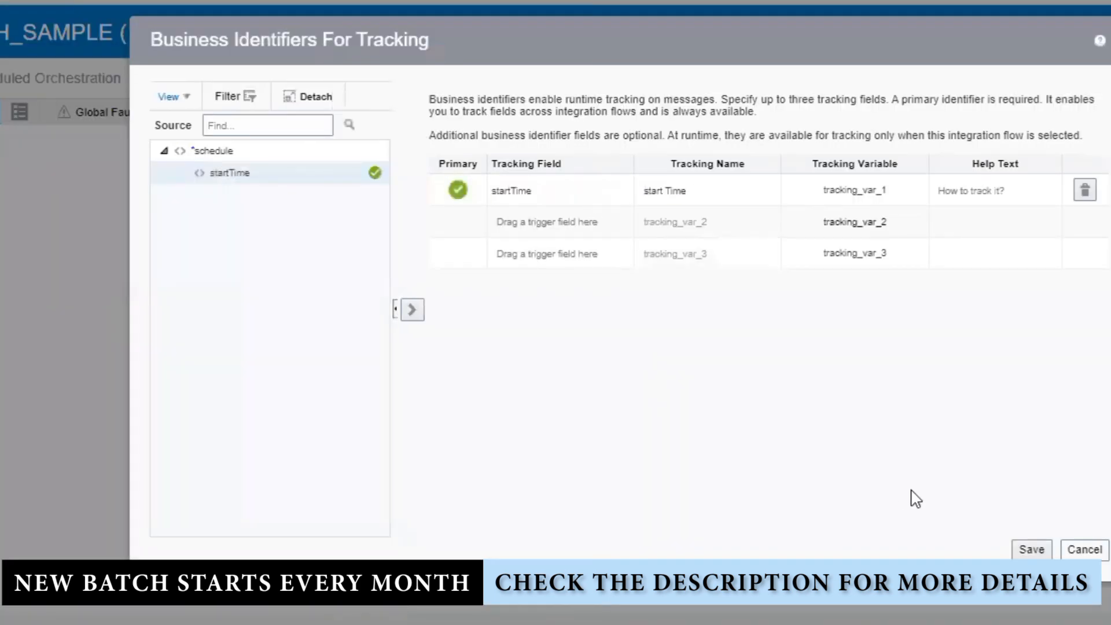
click(1032, 549)
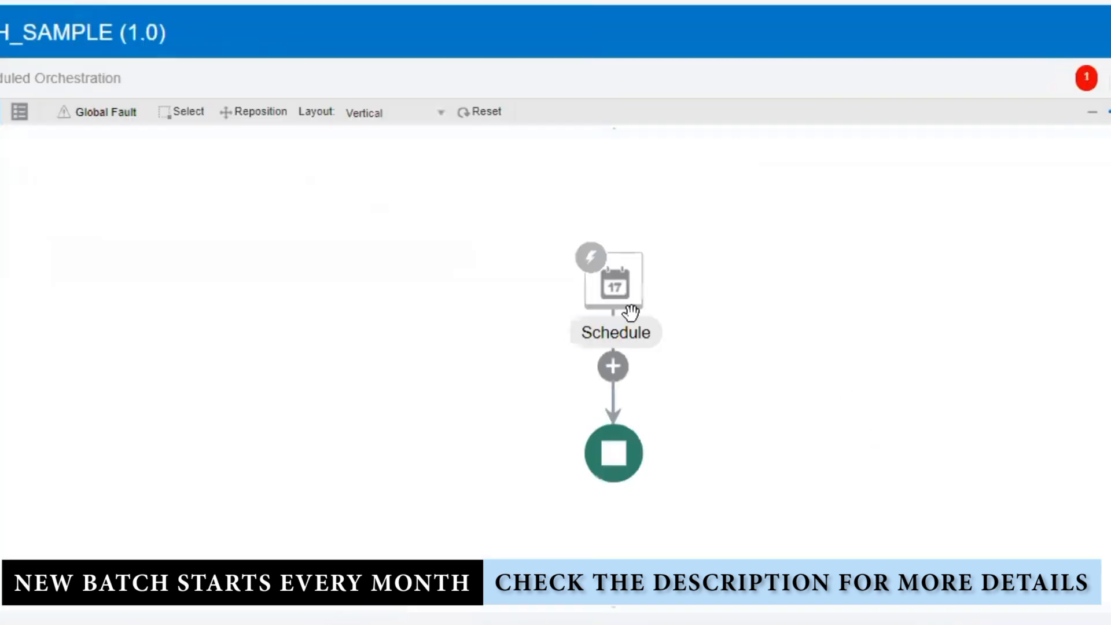
Add a schedule parameter named input with the default value "abcd" in double quotes and return to the flow
click(618, 292)
click(672, 240)
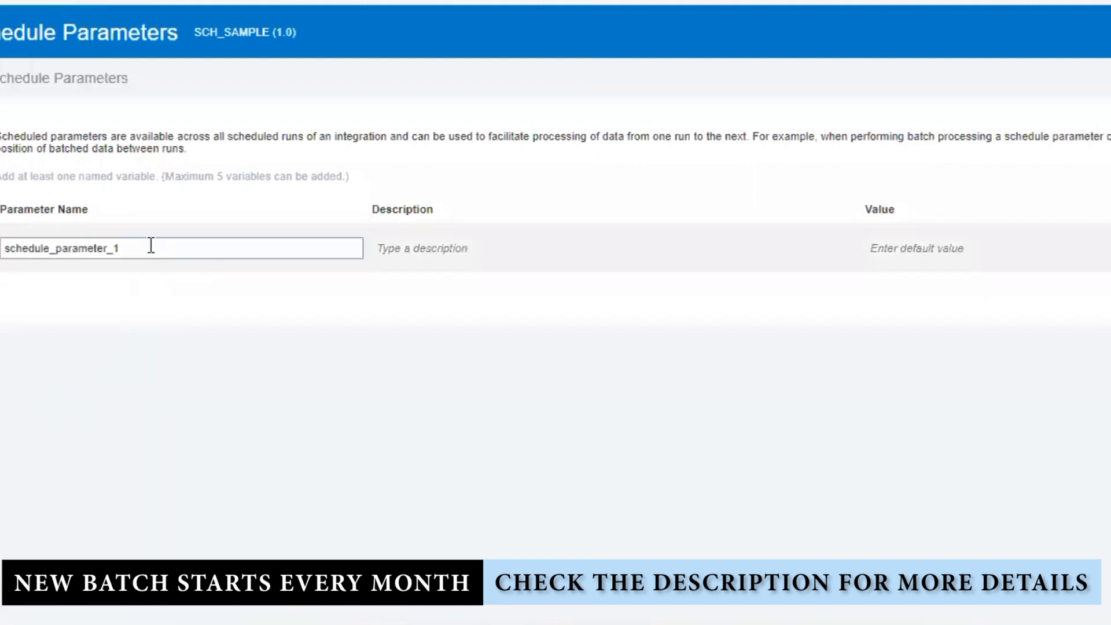
drag(151, 246, 2, 249)
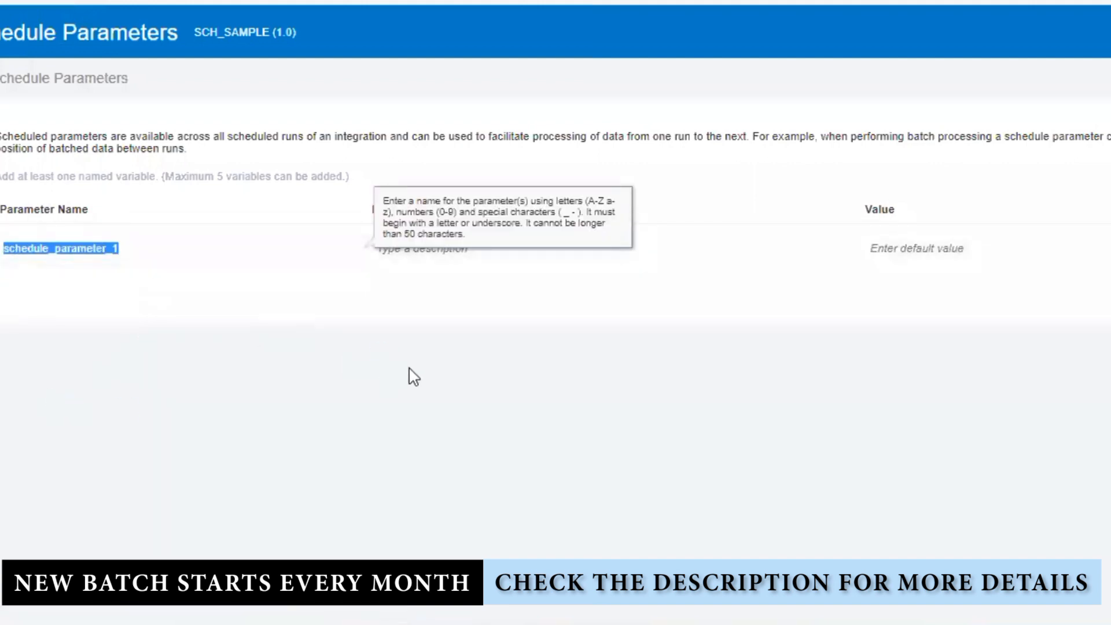
key(BackSpace)
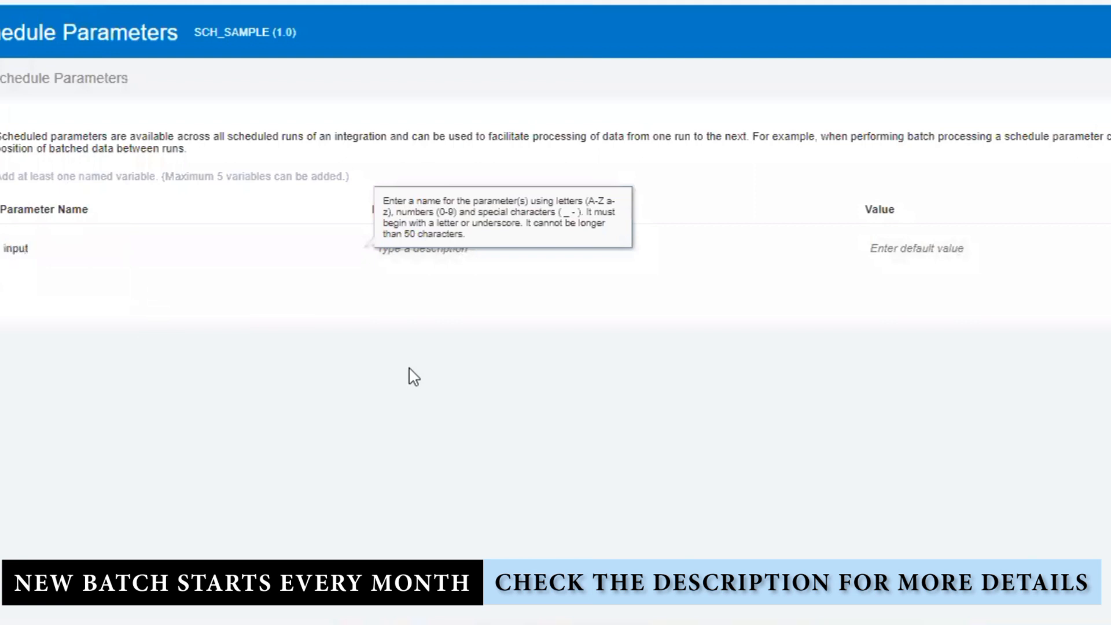
click(687, 354)
click(883, 243)
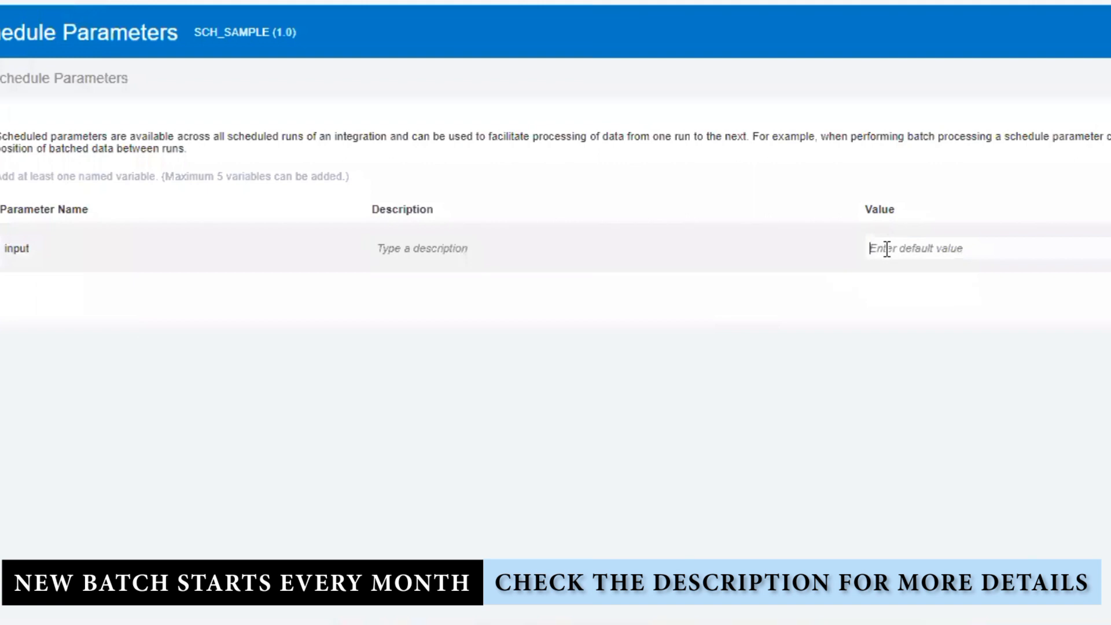
text("abcd)
click(1110, 78)
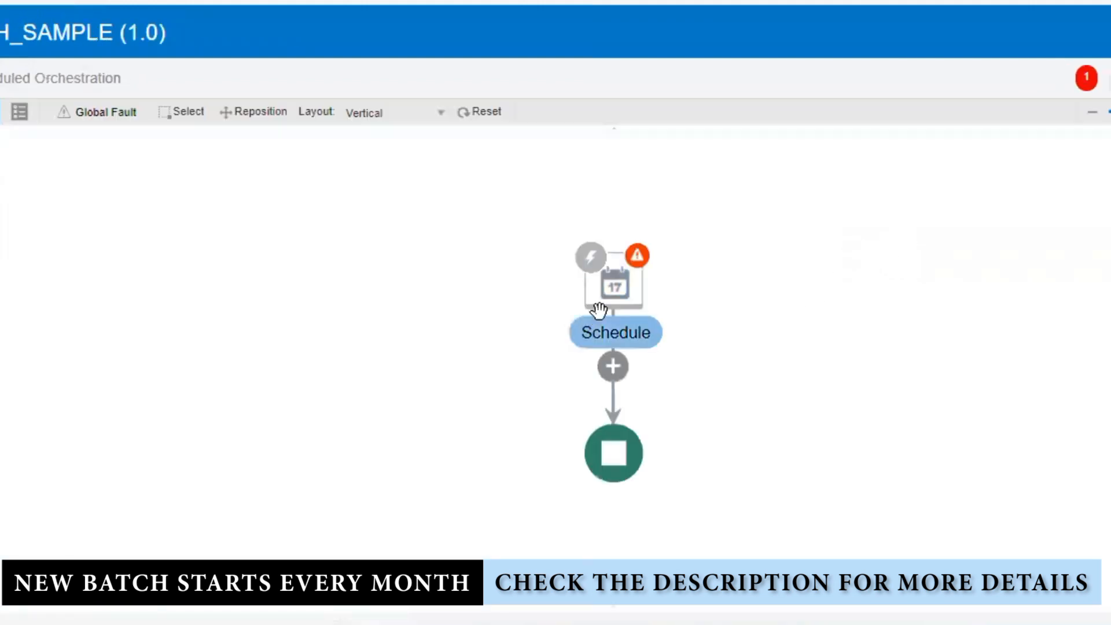
Delete the input property from the integration properties of SCH_SAMPLE and return to the flow
click(619, 287)
click(672, 272)
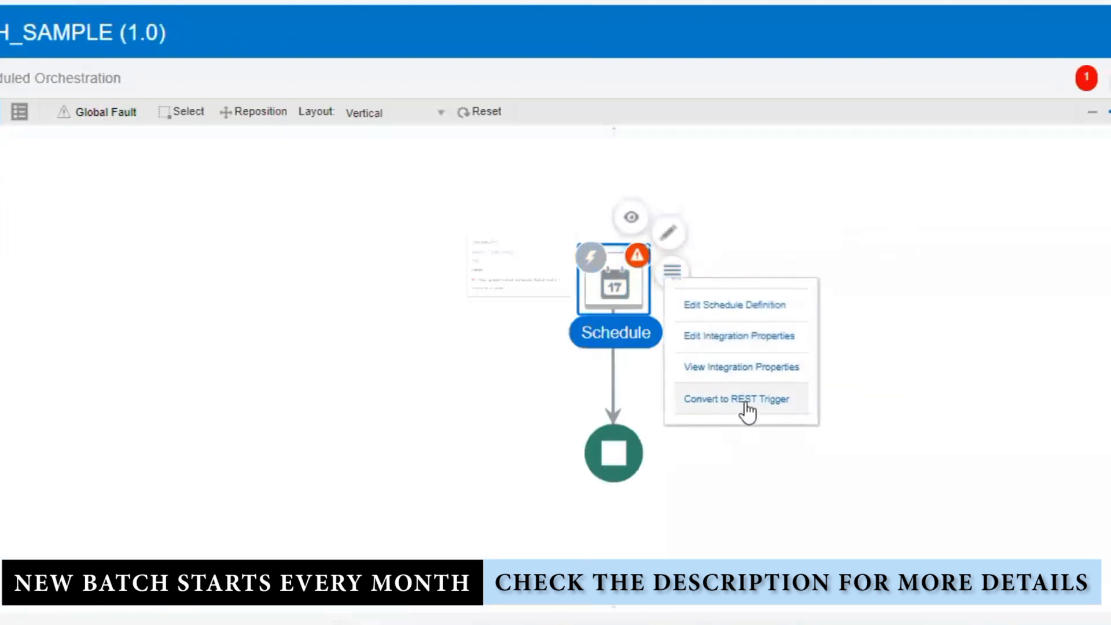
click(772, 342)
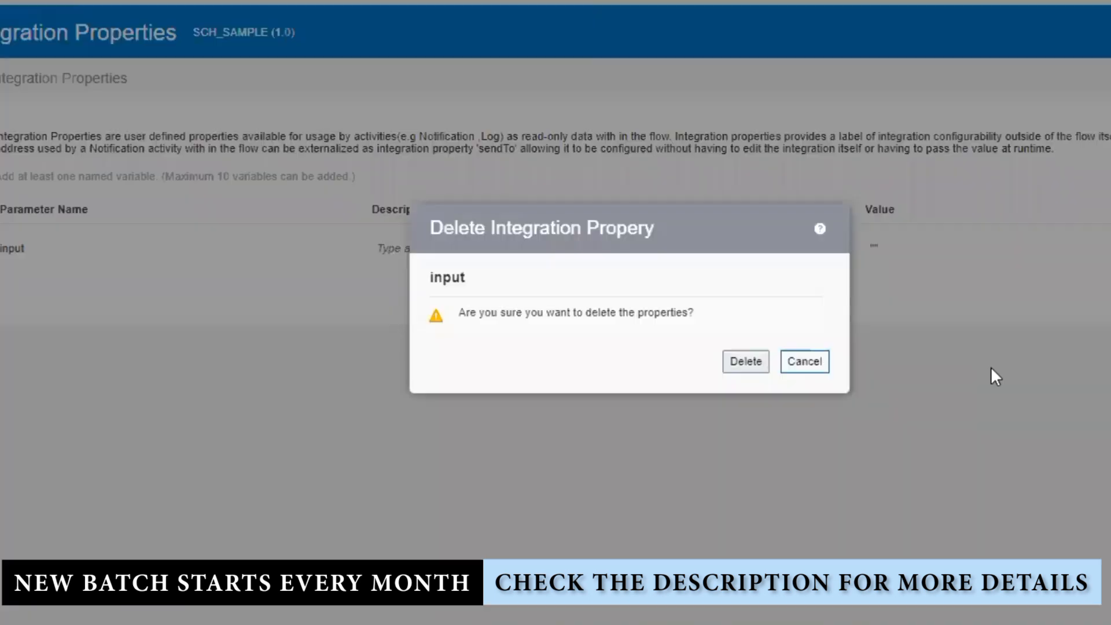
click(744, 369)
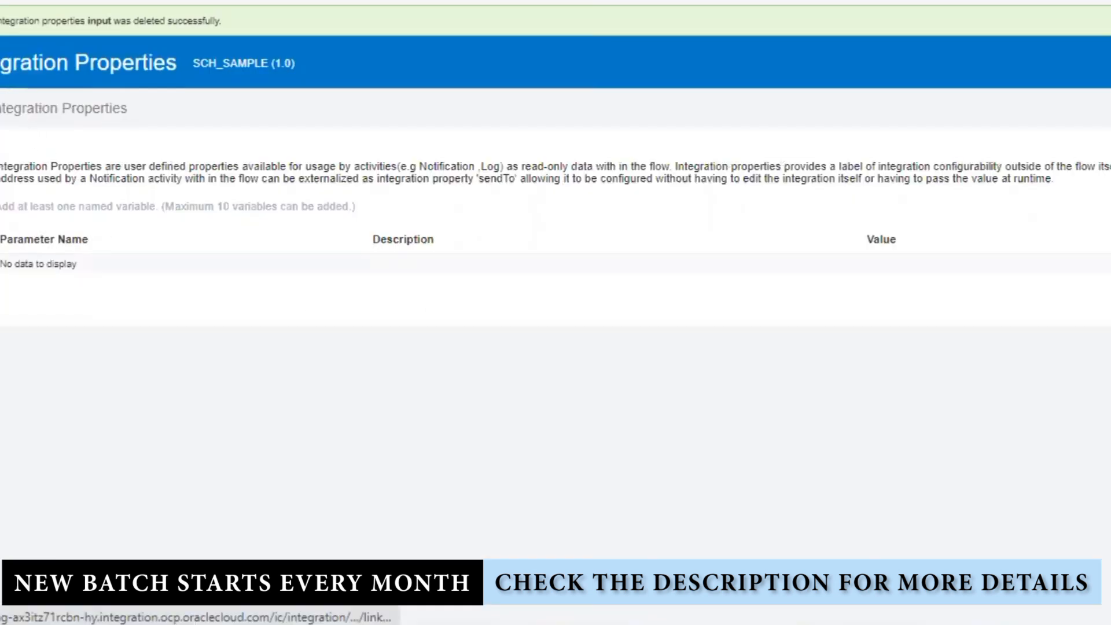
click(1108, 63)
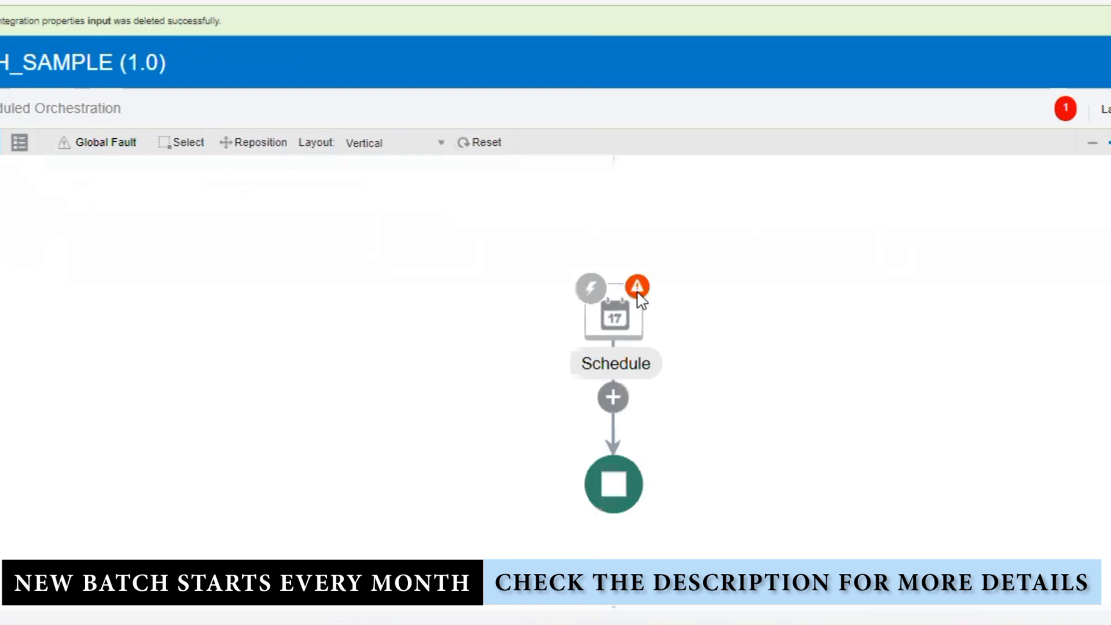
Replace the quoted default value of the schedule parameter input with text beginning with "a" and save the integration
click(625, 328)
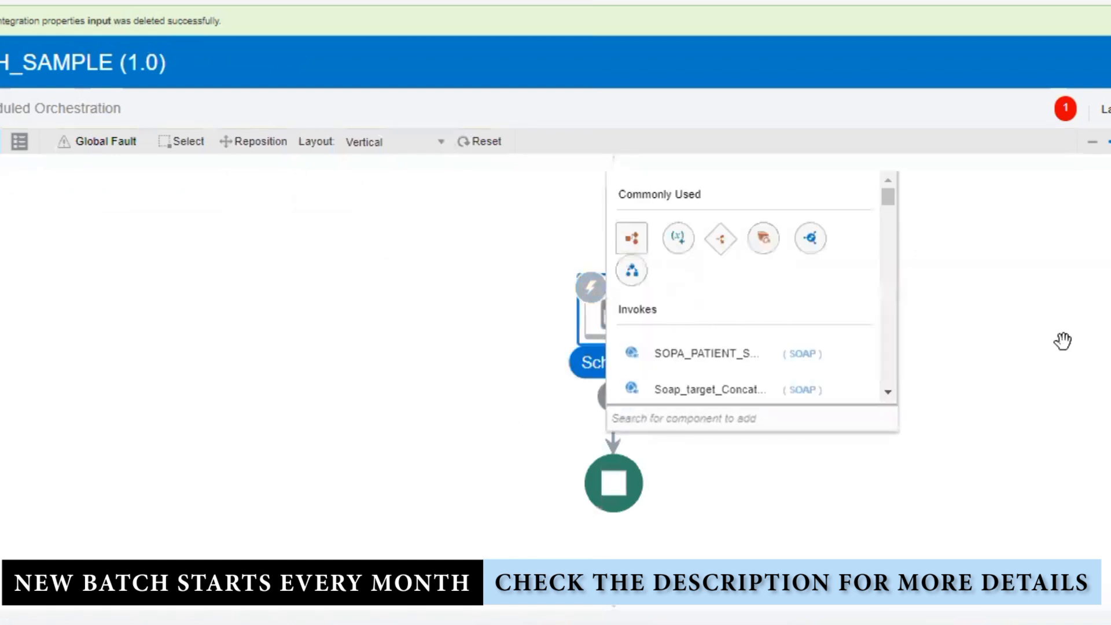
click(970, 359)
mouse_move(682, 304)
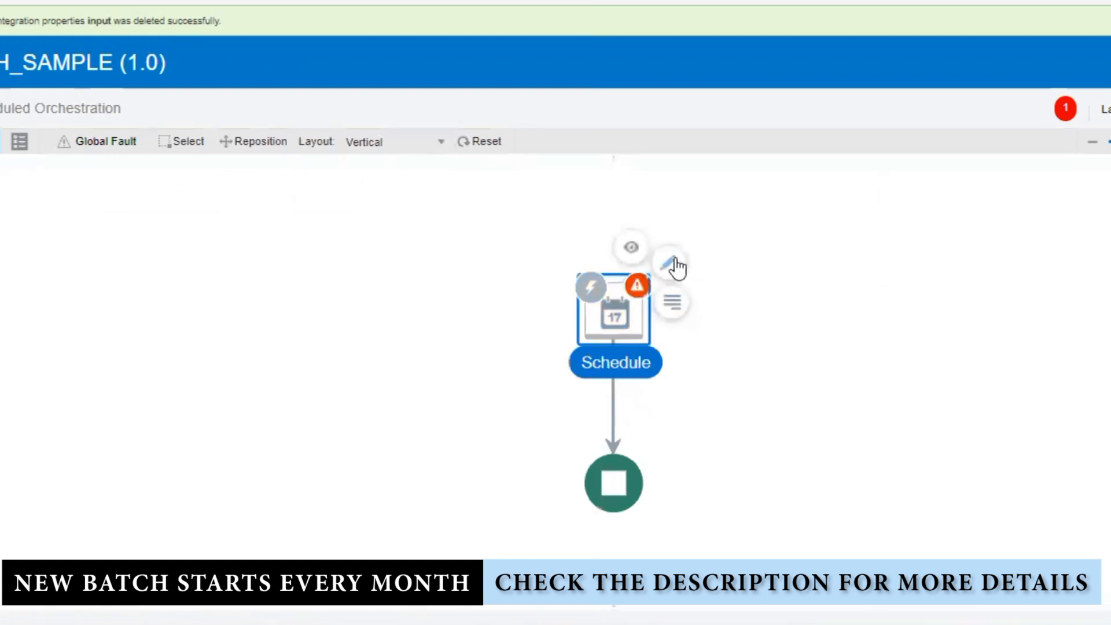
click(670, 264)
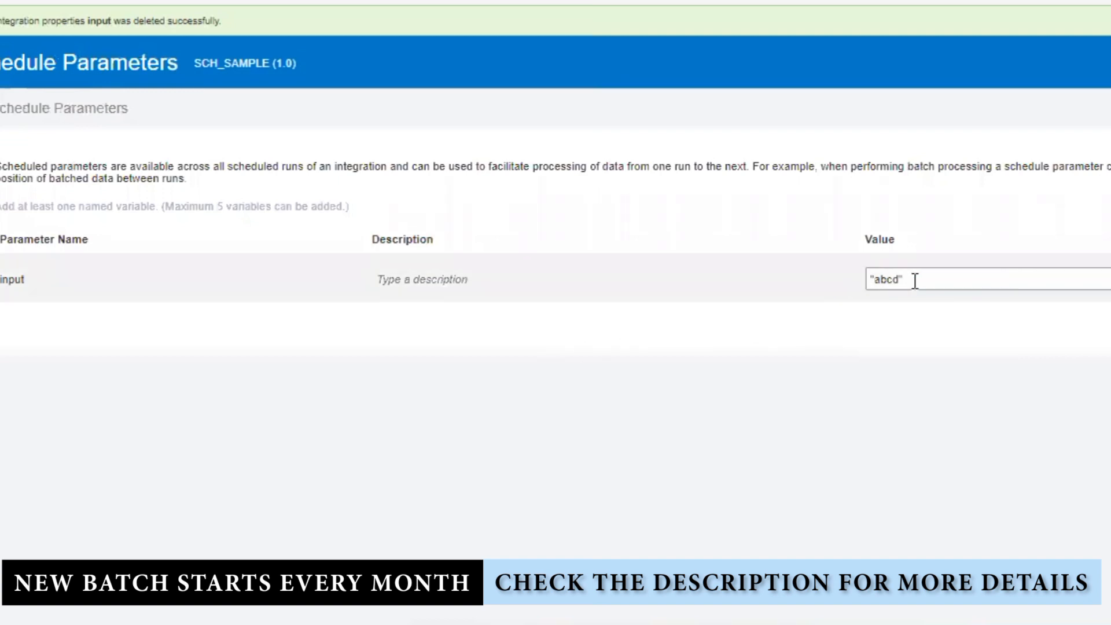
triple_click(917, 283)
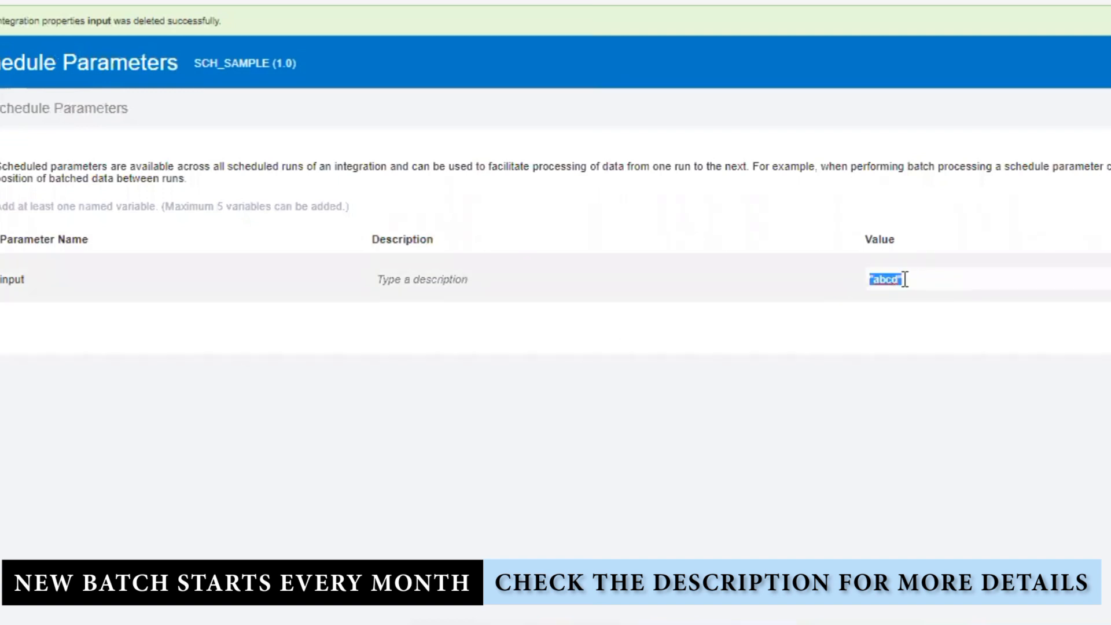
text(a)
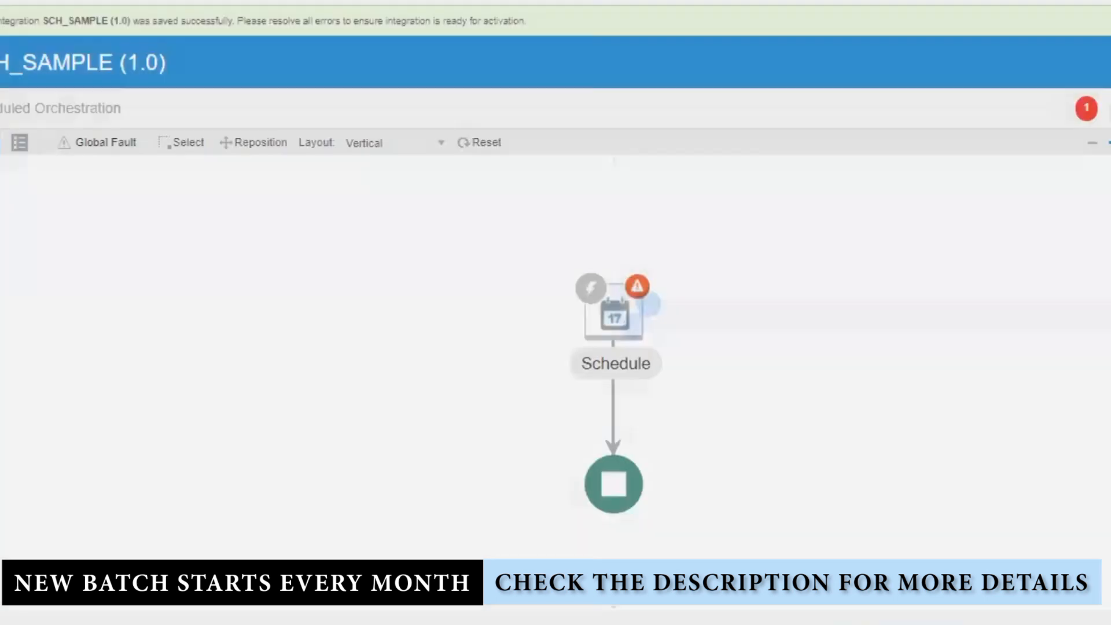
Delete the schedule parameter input from the Schedule of SCH_SAMPLE
click(632, 327)
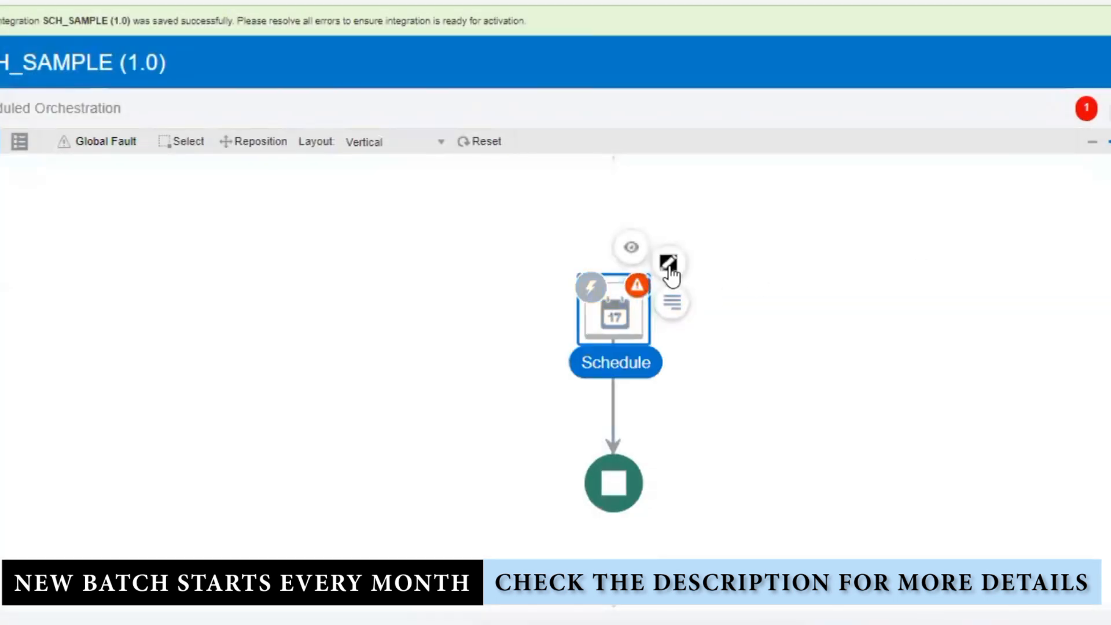
click(669, 265)
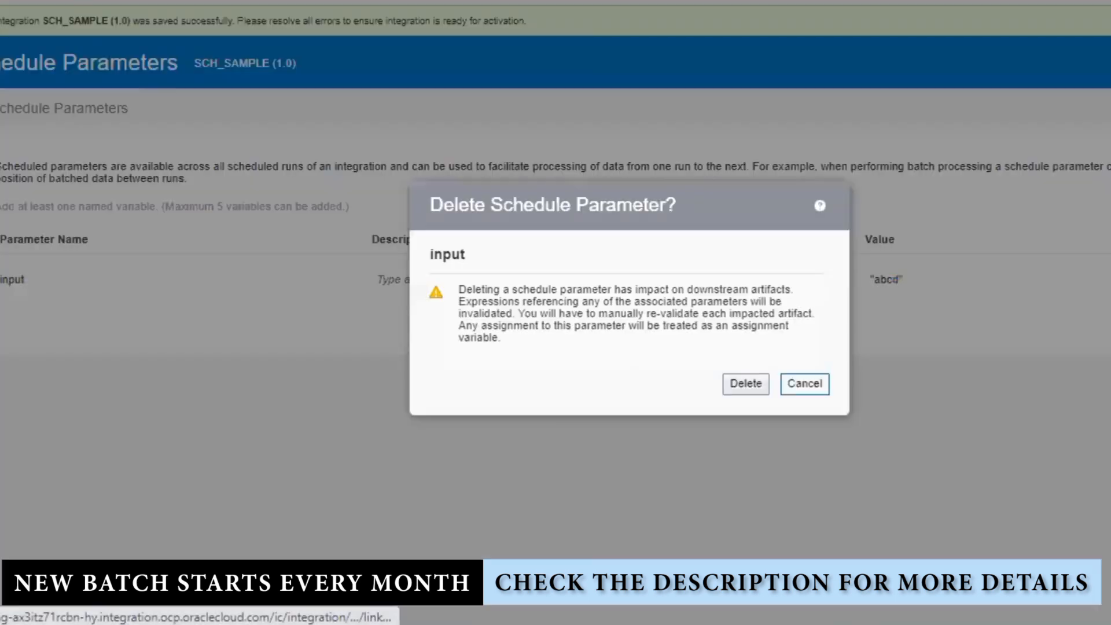
click(745, 385)
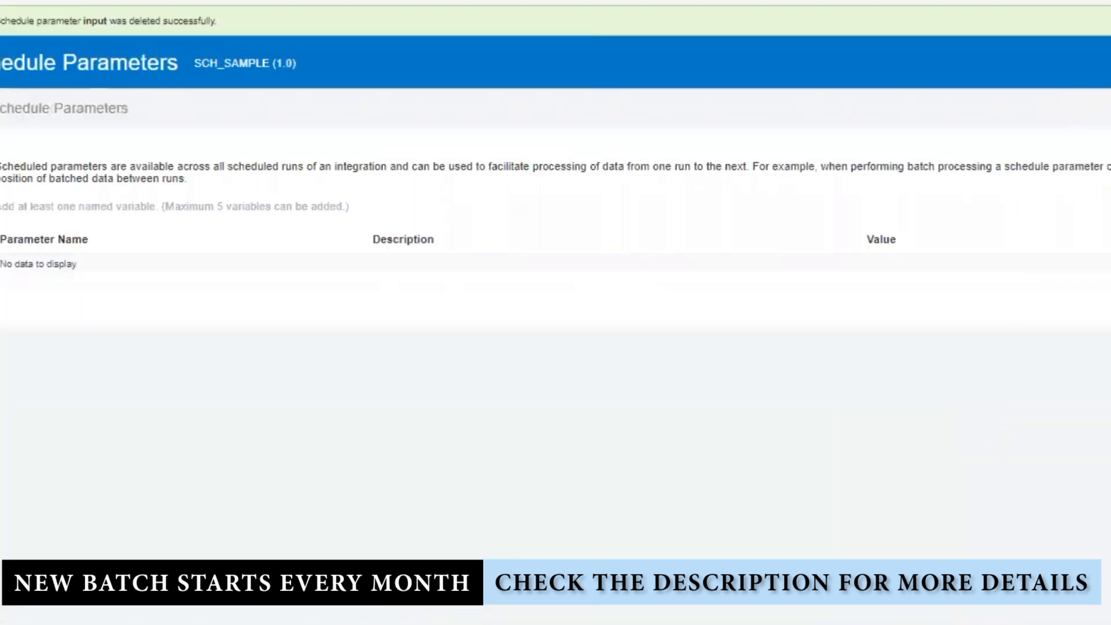
Add a schedule parameter under its default name with the value 1234, return to the flow and save the tracking identifiers
click(1, 239)
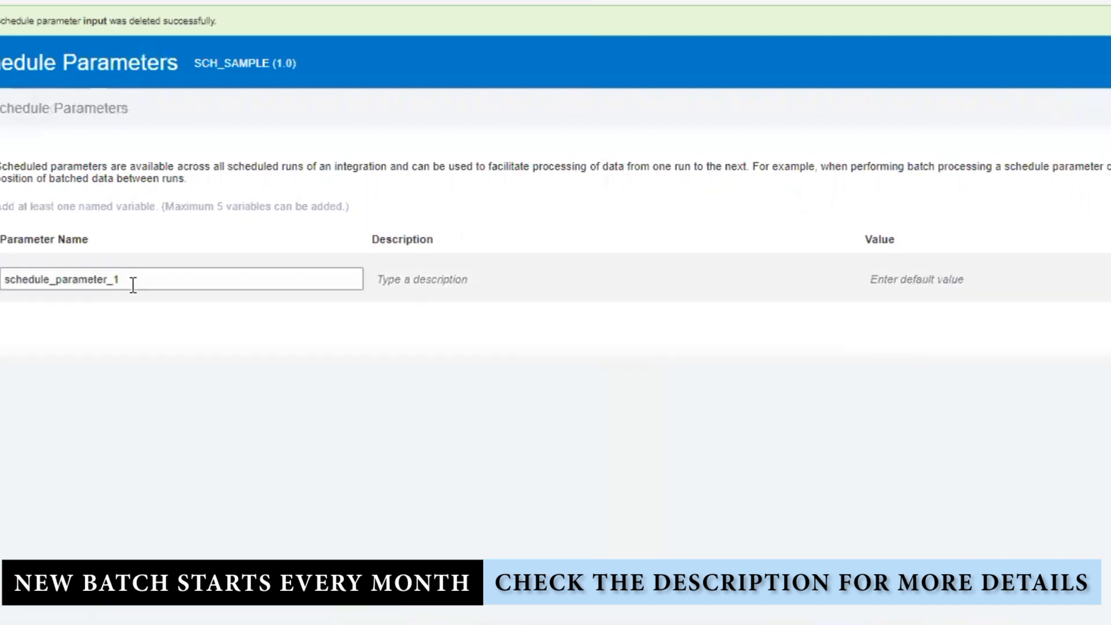
click(900, 277)
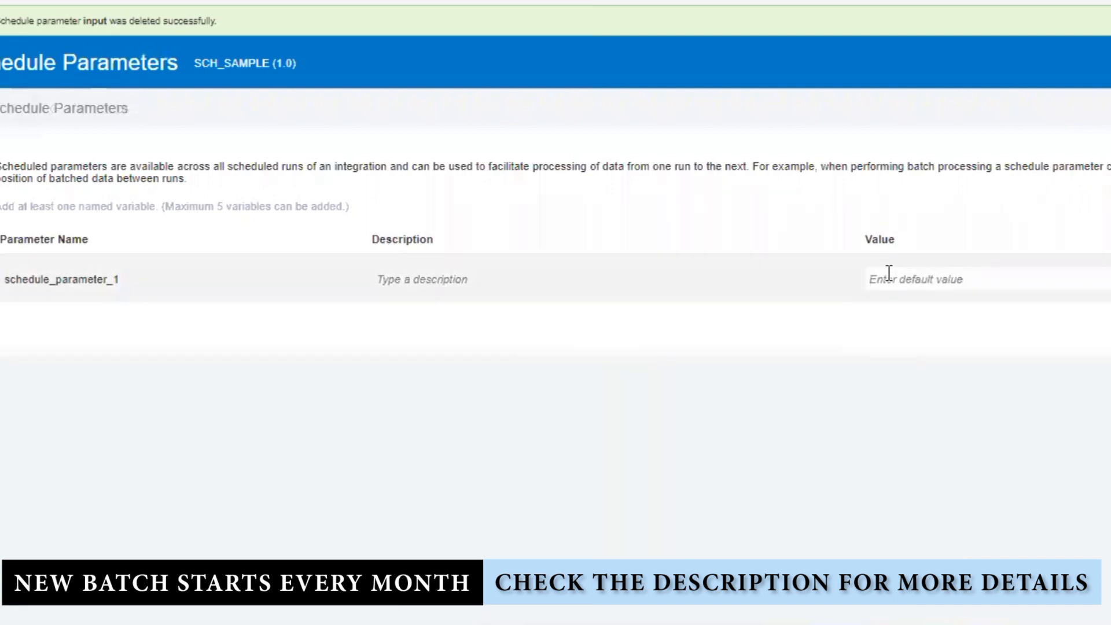
text(1234)
click(878, 449)
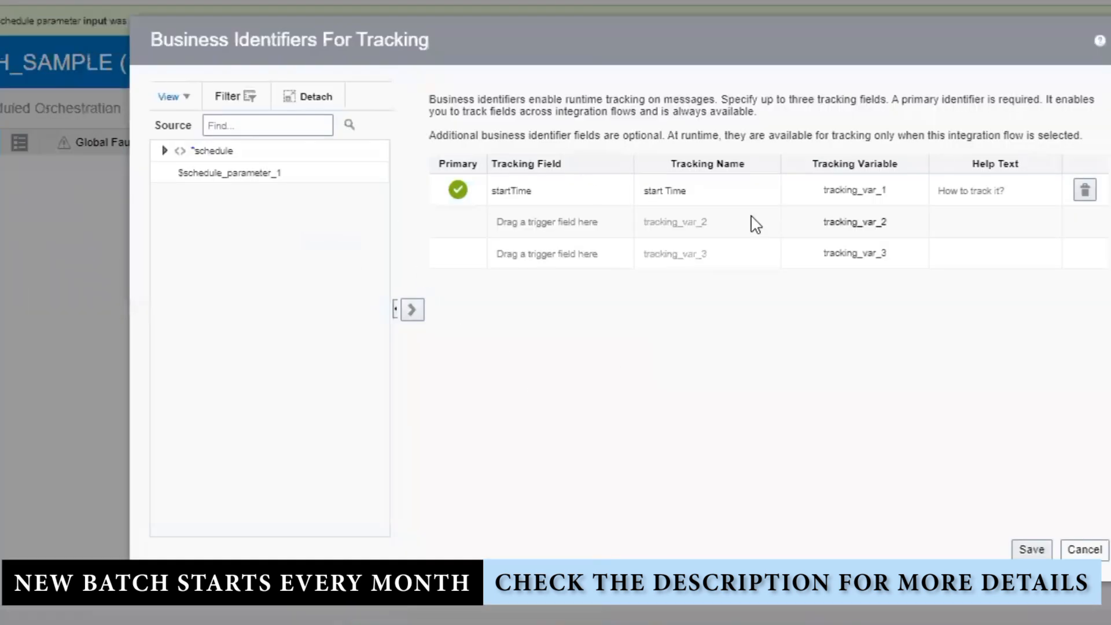
click(1031, 549)
Reopen the Schedule's parameters and delete schedule_parameter_1
click(640, 323)
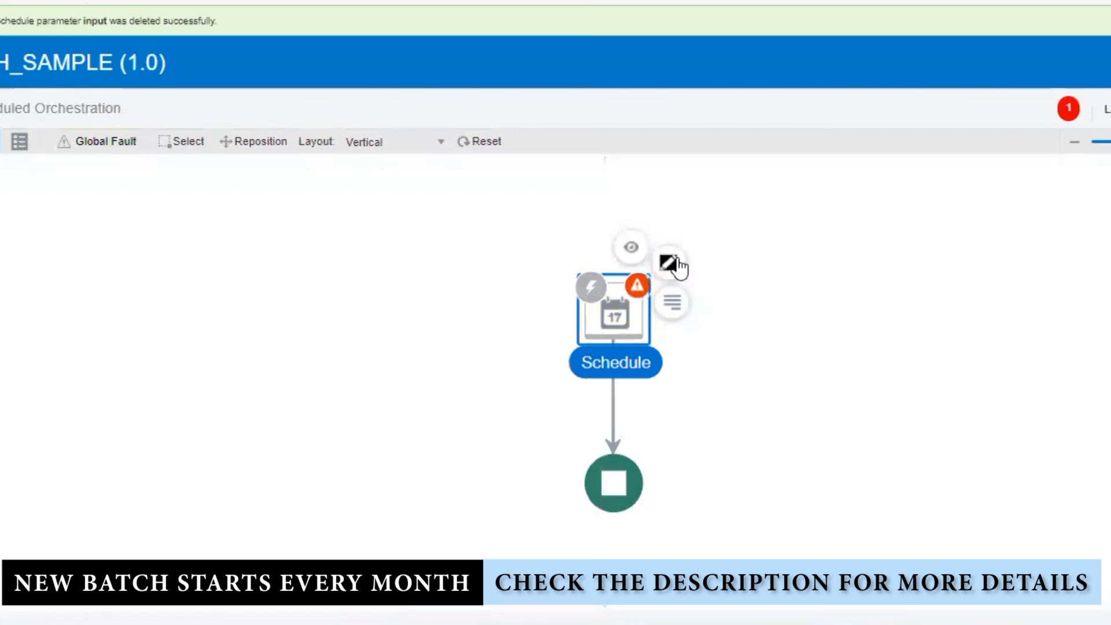
click(669, 263)
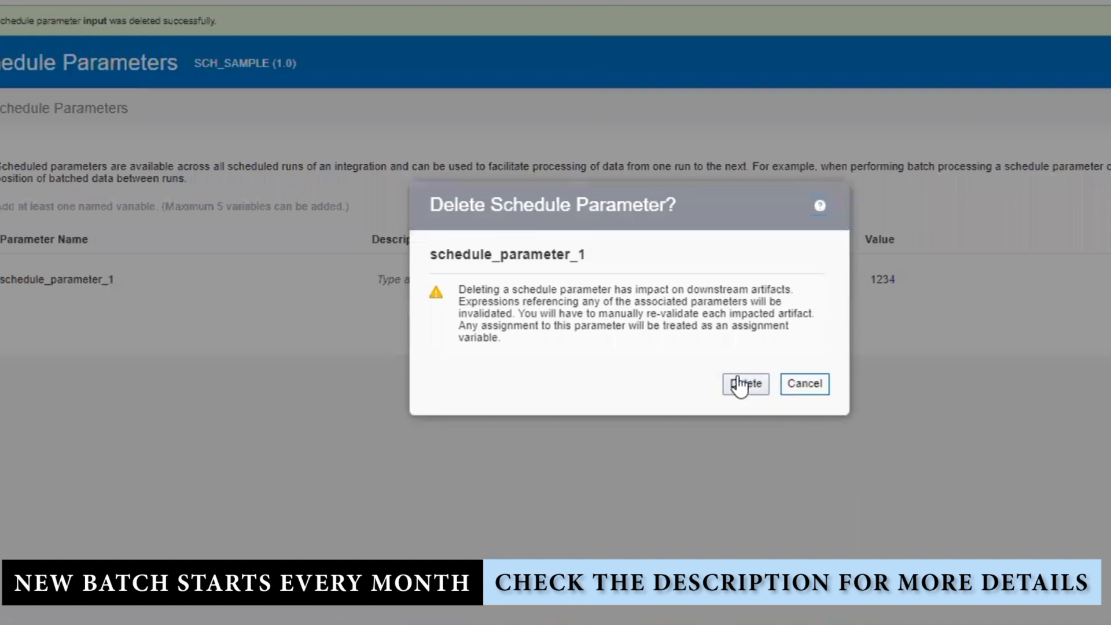
click(742, 384)
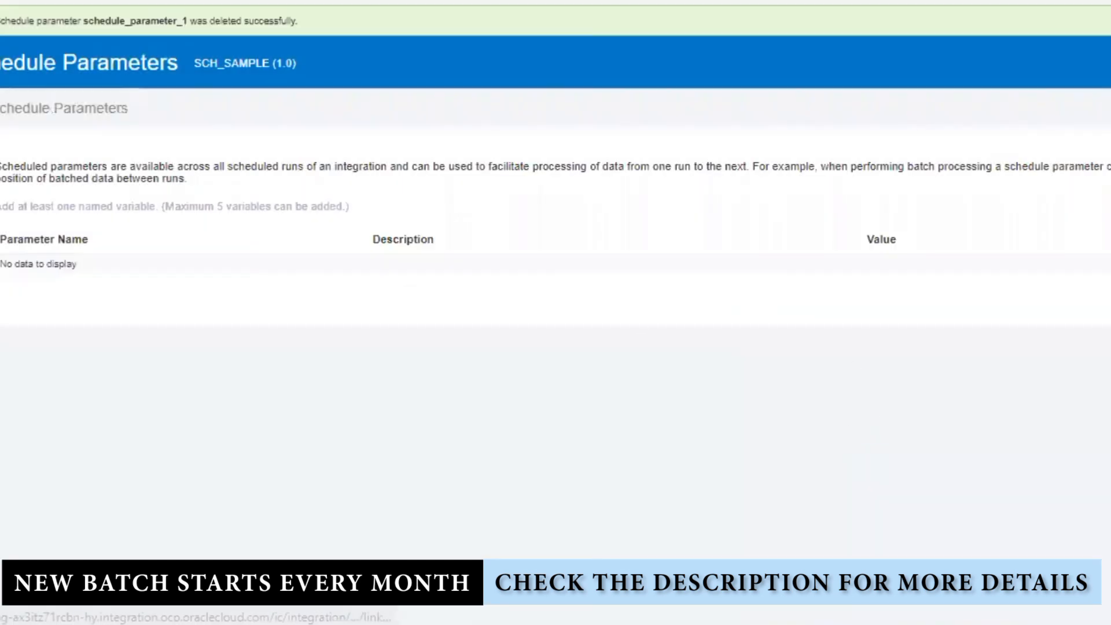
Add a fresh schedule parameter with the default value 1234 and return to the flow
click(116, 317)
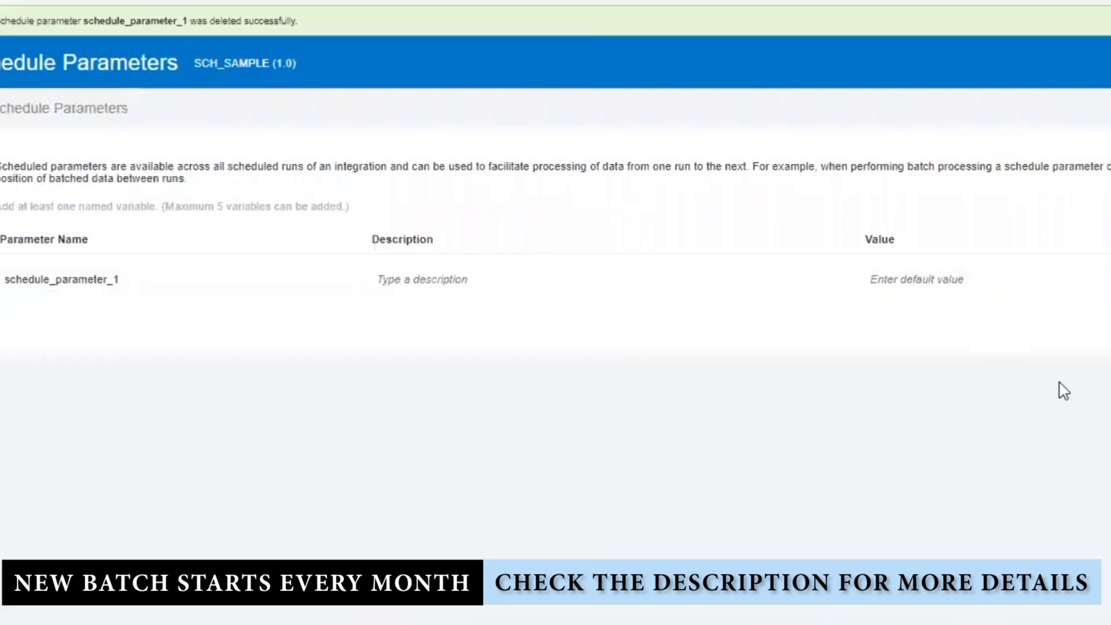
click(1109, 217)
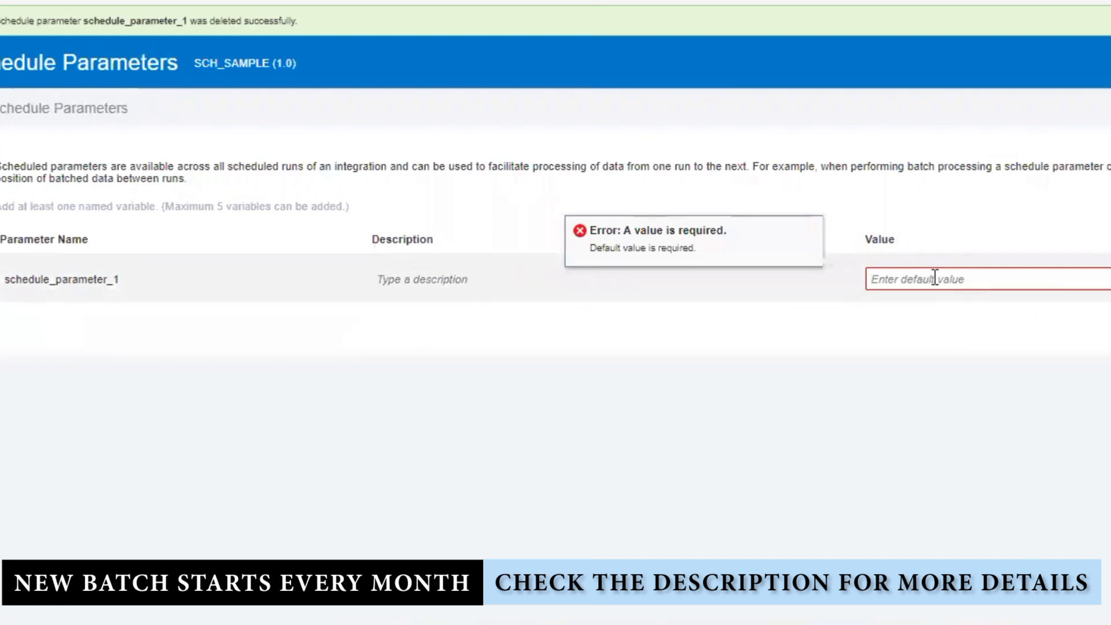
text(1234)
click(813, 418)
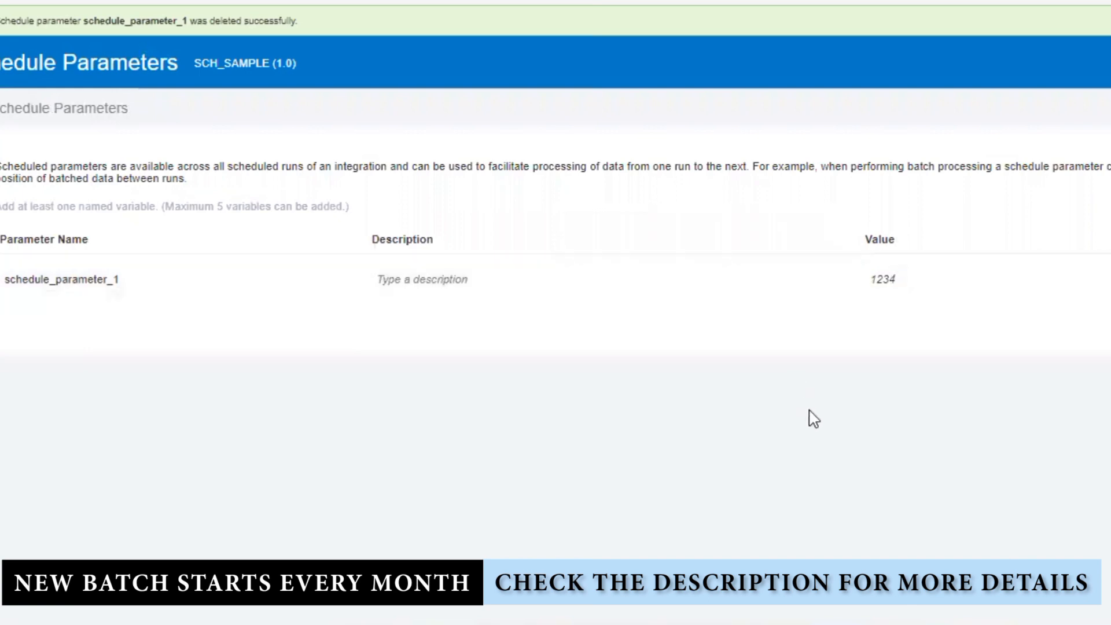
click(1, 62)
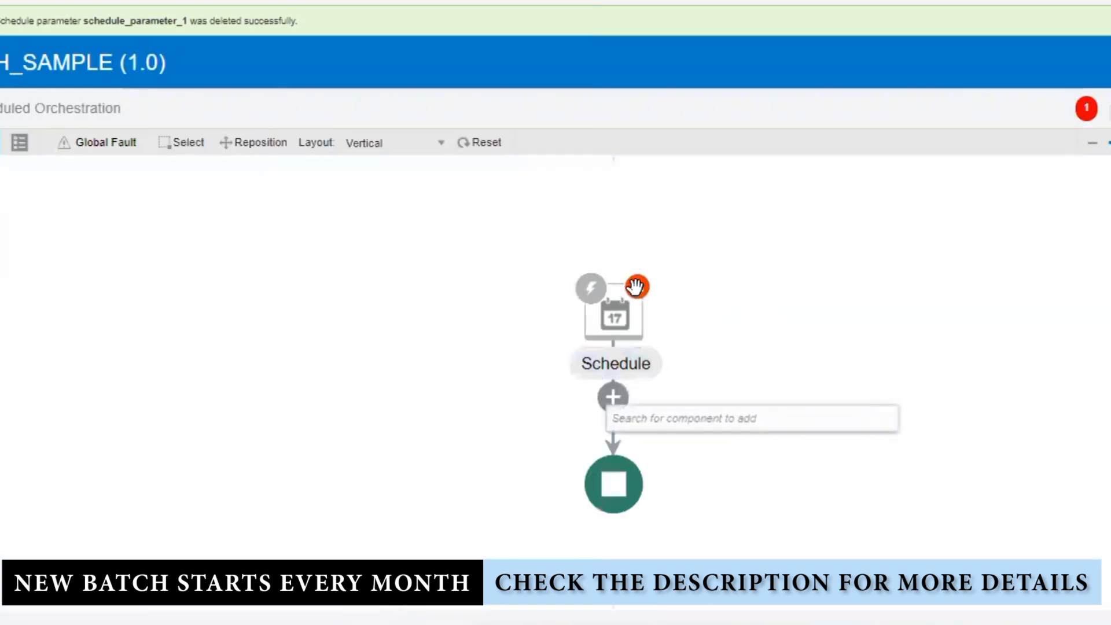
Check the Schedule's error details and add an Assign action named GlobalVariable_Assign directly after the Schedule
click(1087, 109)
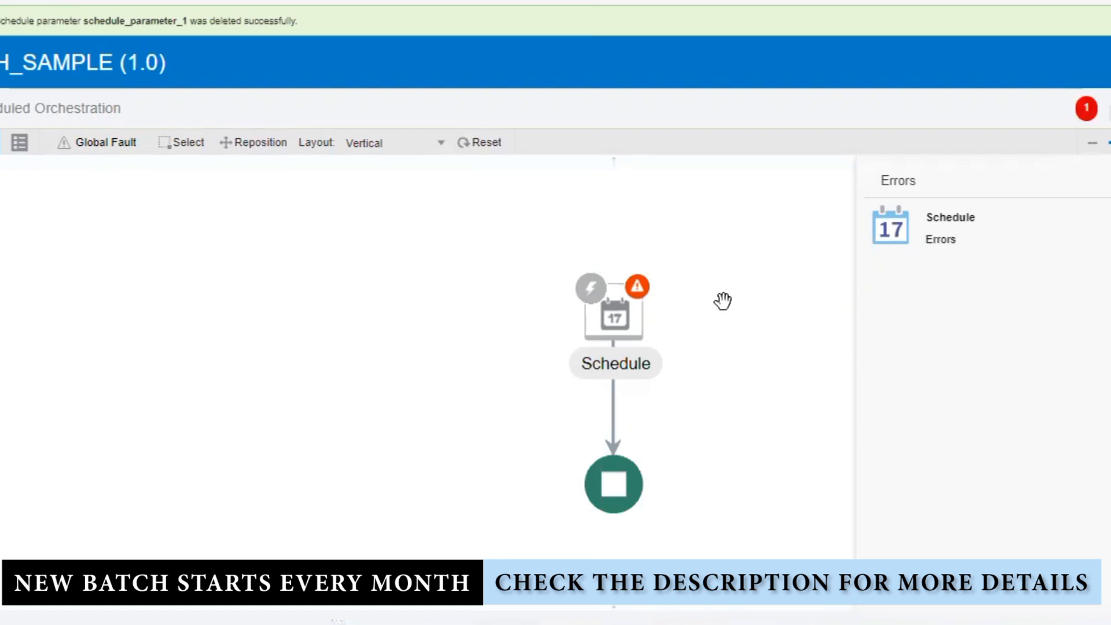
click(623, 305)
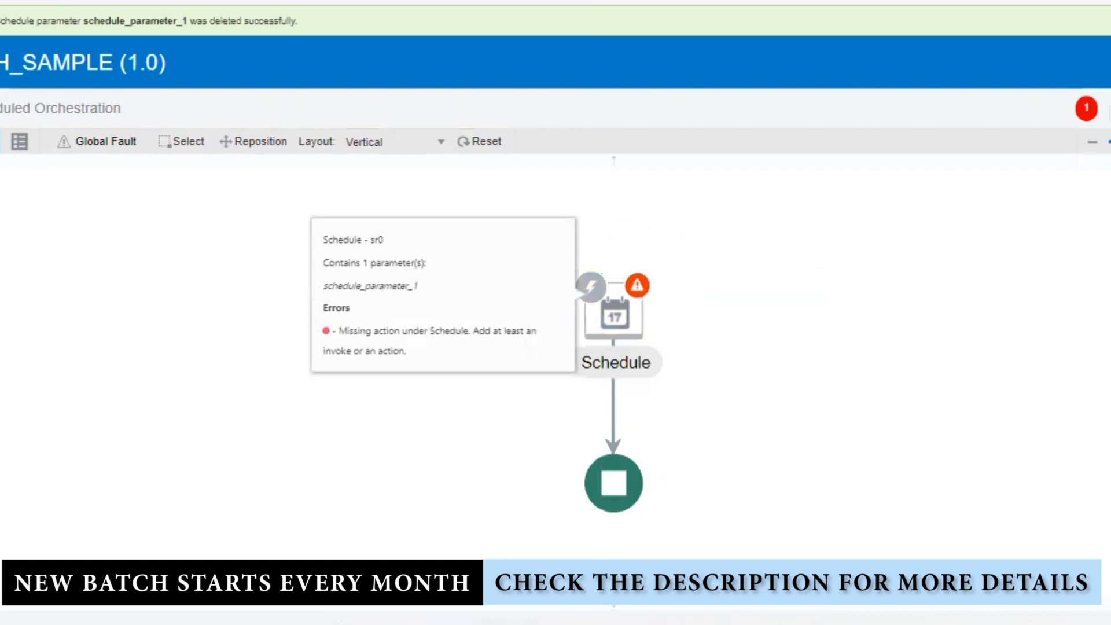
click(1108, 214)
drag(907, 267, 712, 399)
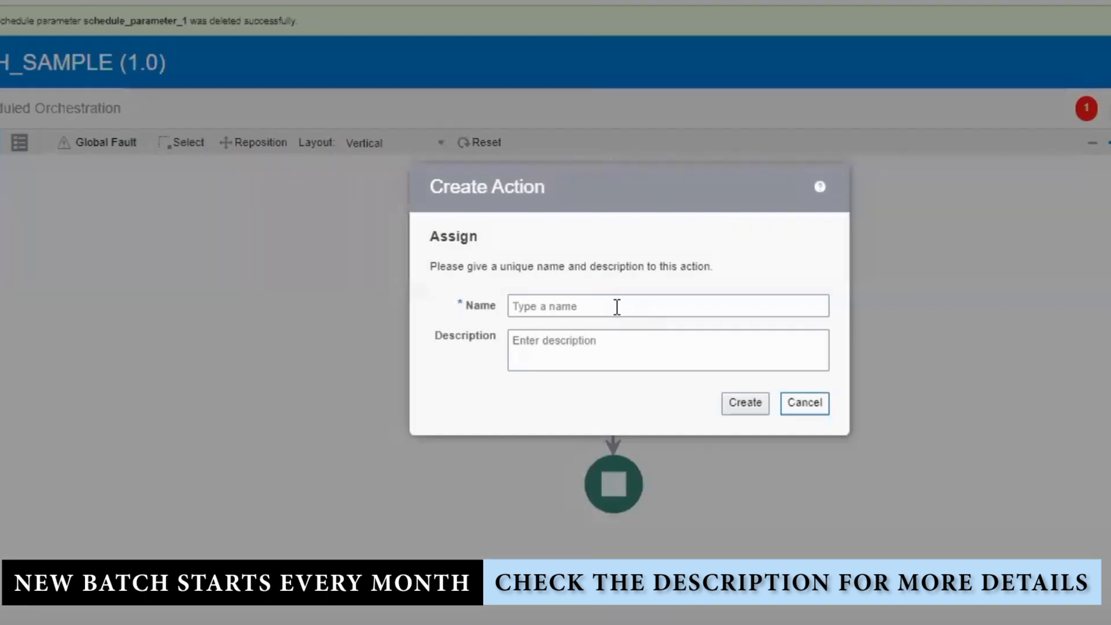
click(616, 307)
click(588, 344)
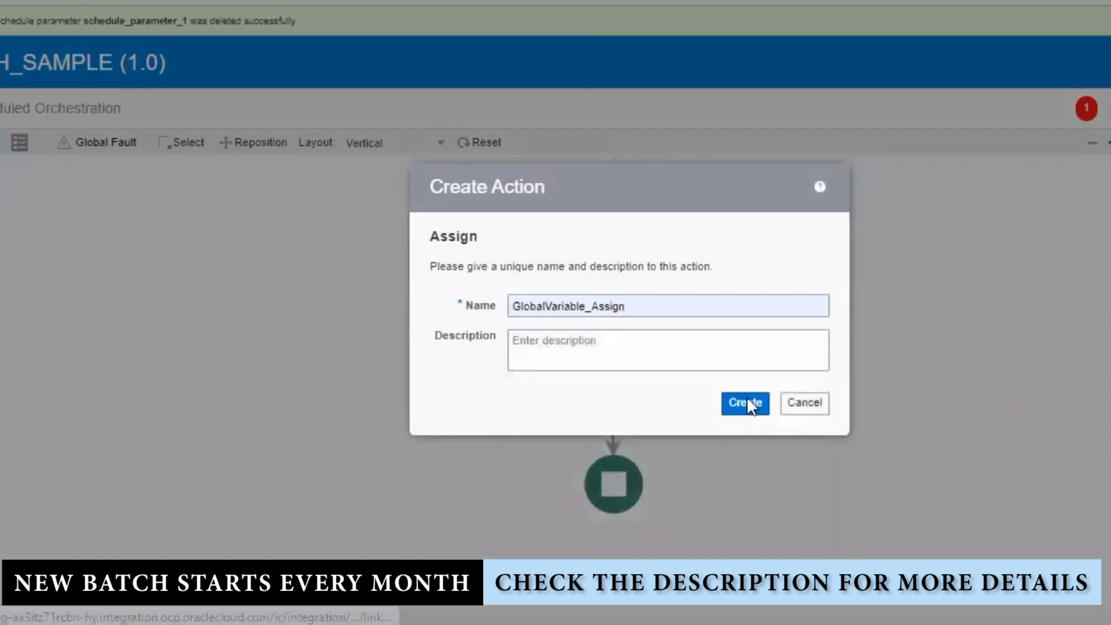
click(746, 399)
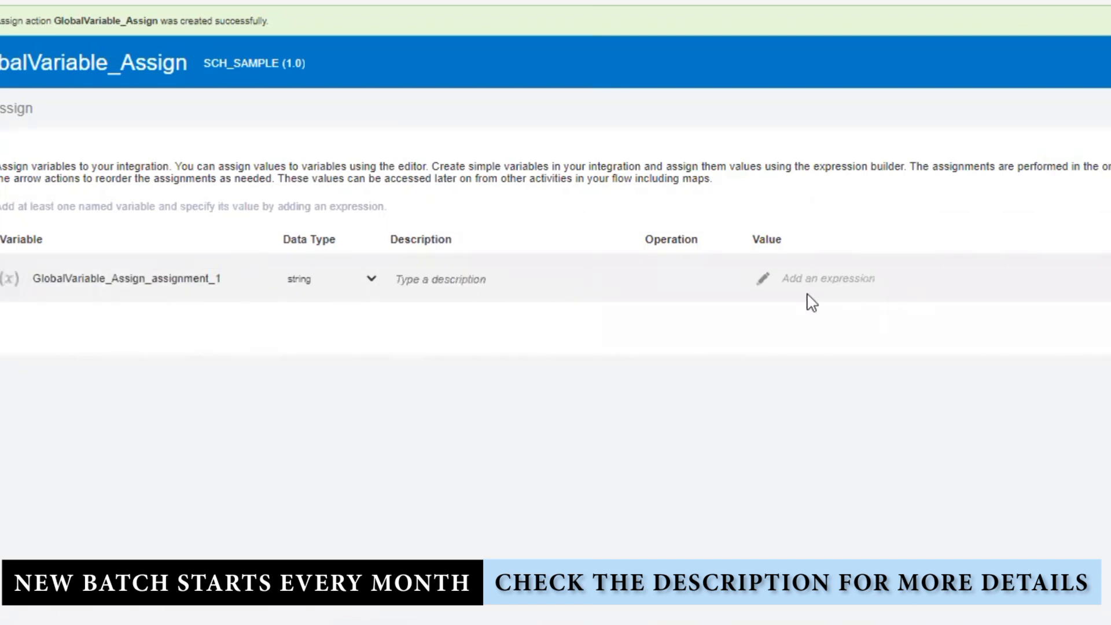
Set the assignment's expression to an empty string in double quotes, then save and close the SCH_SAMPLE integration
click(763, 279)
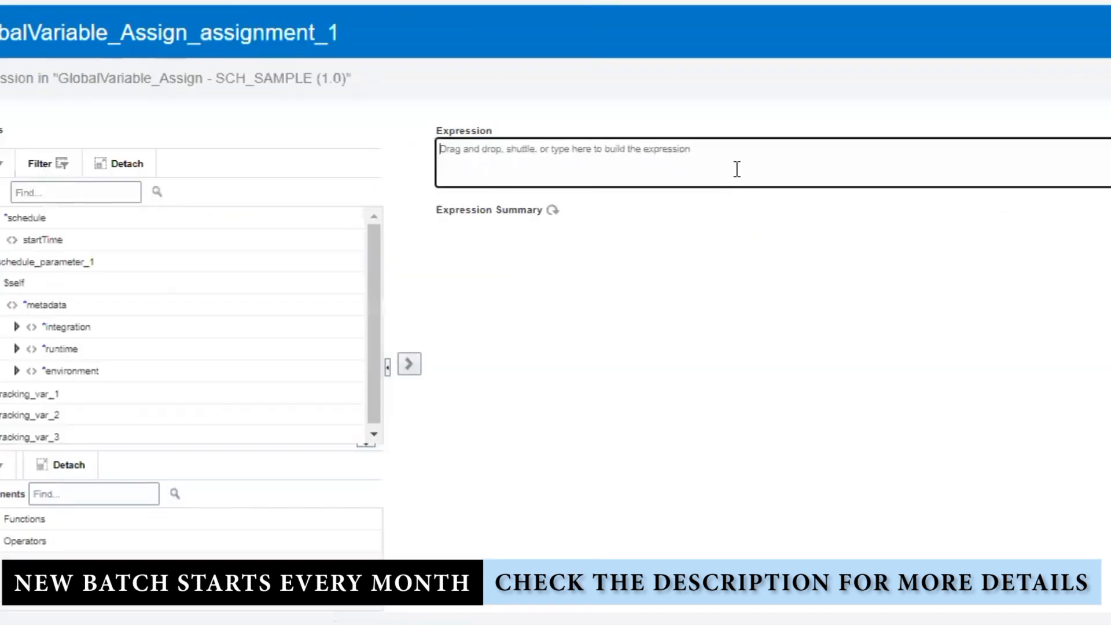
click(737, 169)
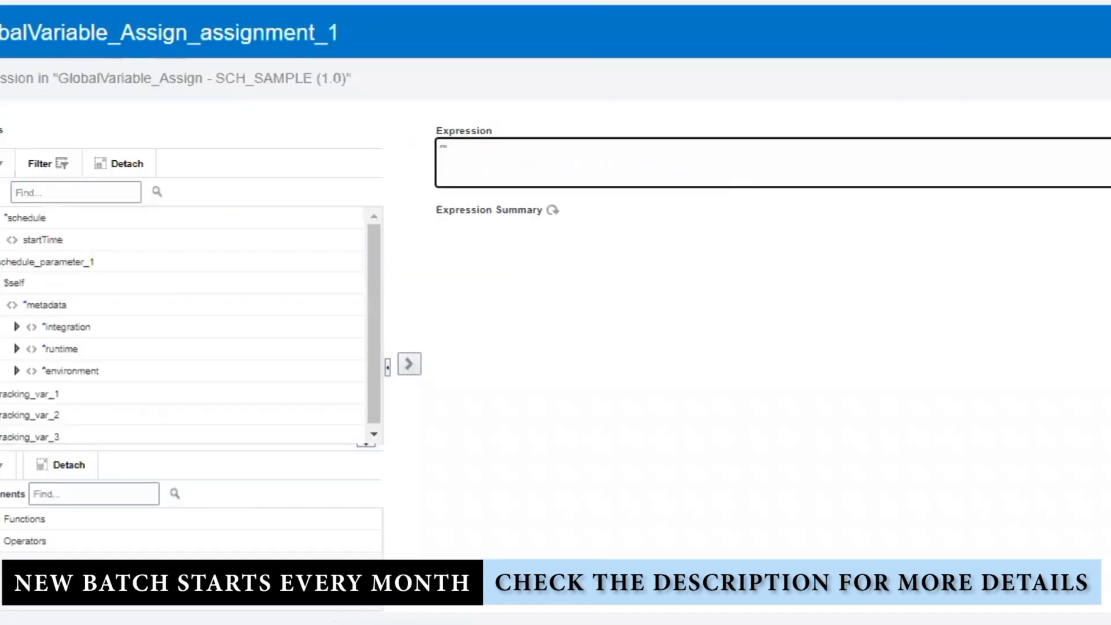
click(1106, 32)
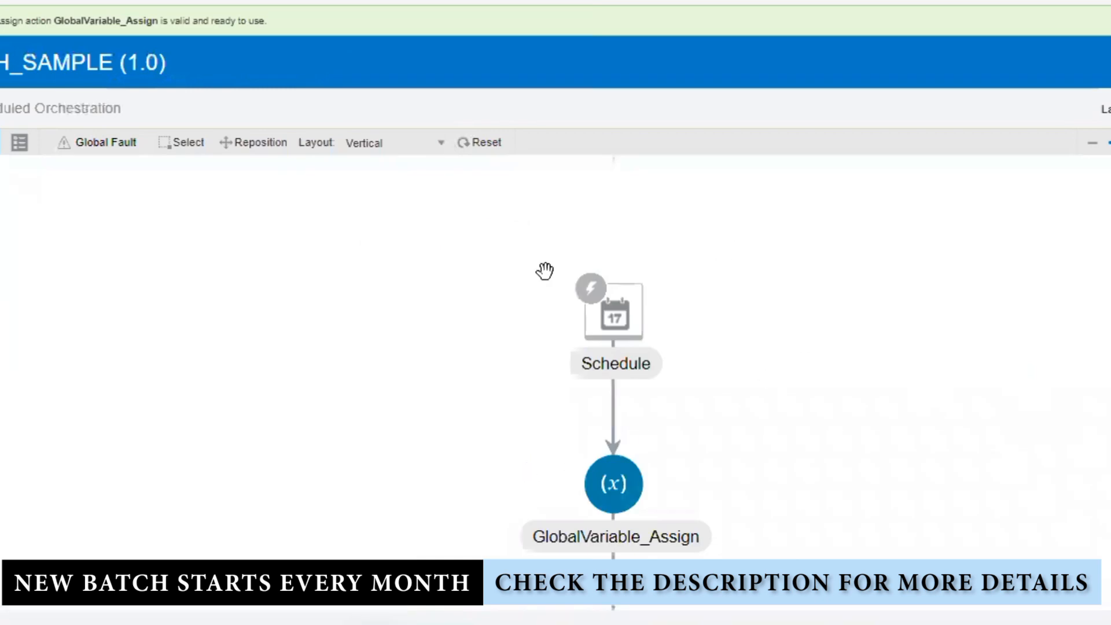
click(1109, 62)
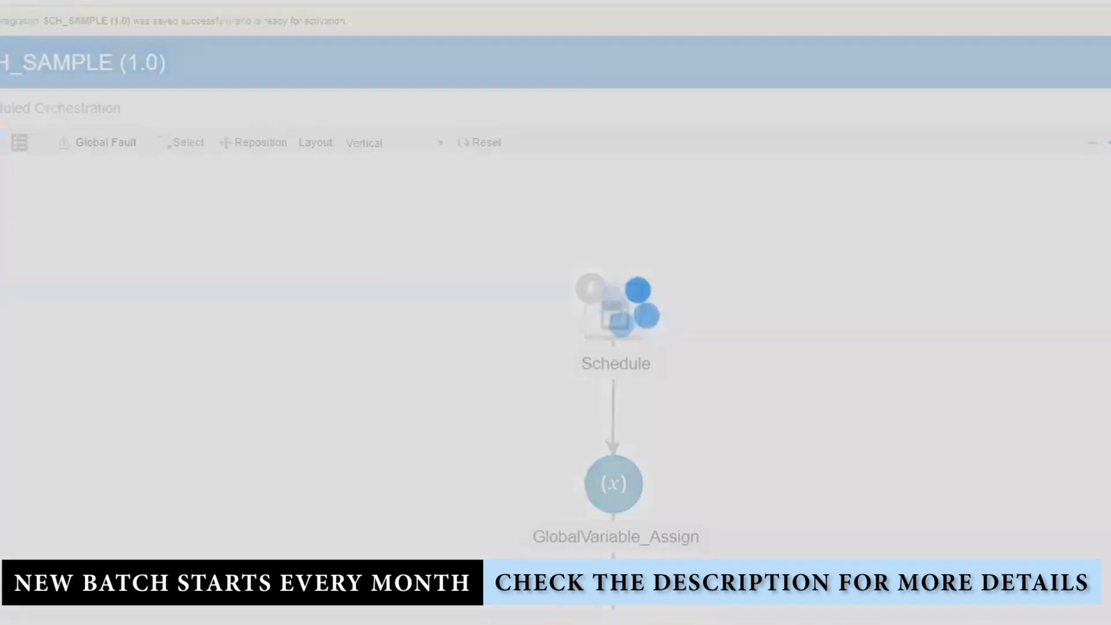
scroll(841, 371, down, 4)
scroll(840, 372, up, 4)
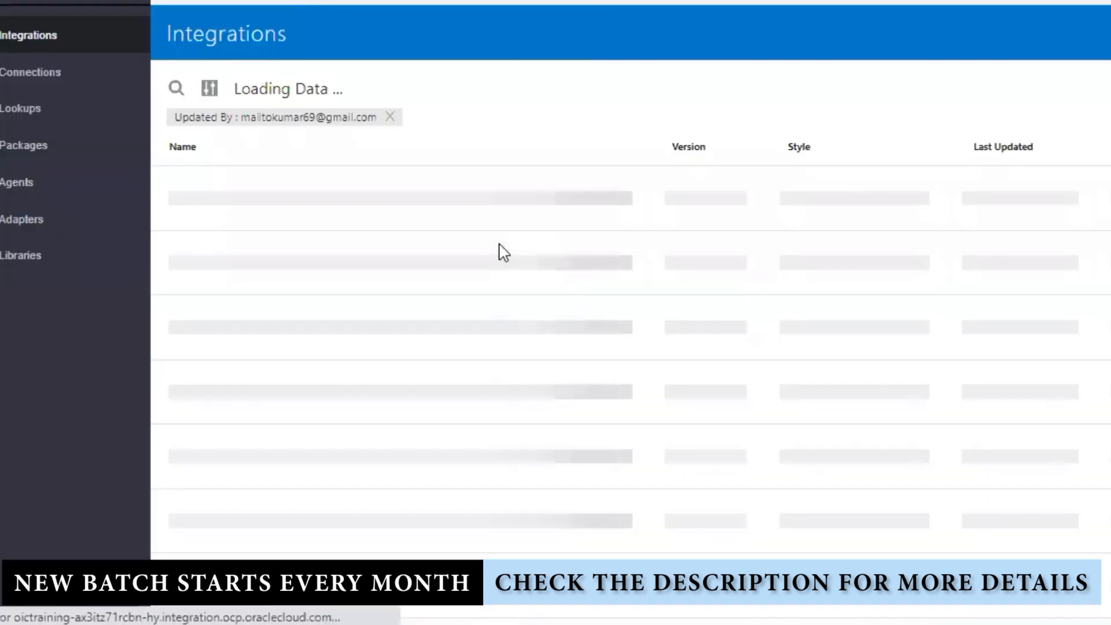
Activate the SCH_SAMPLE integration with tracing enabled and the payload included
click(1091, 196)
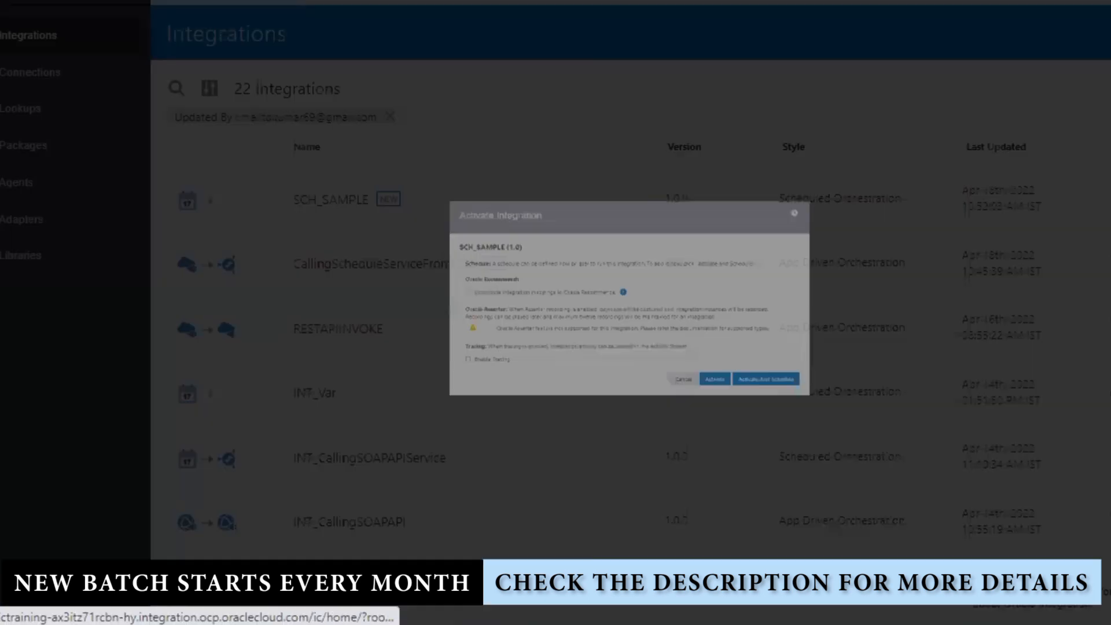
click(370, 429)
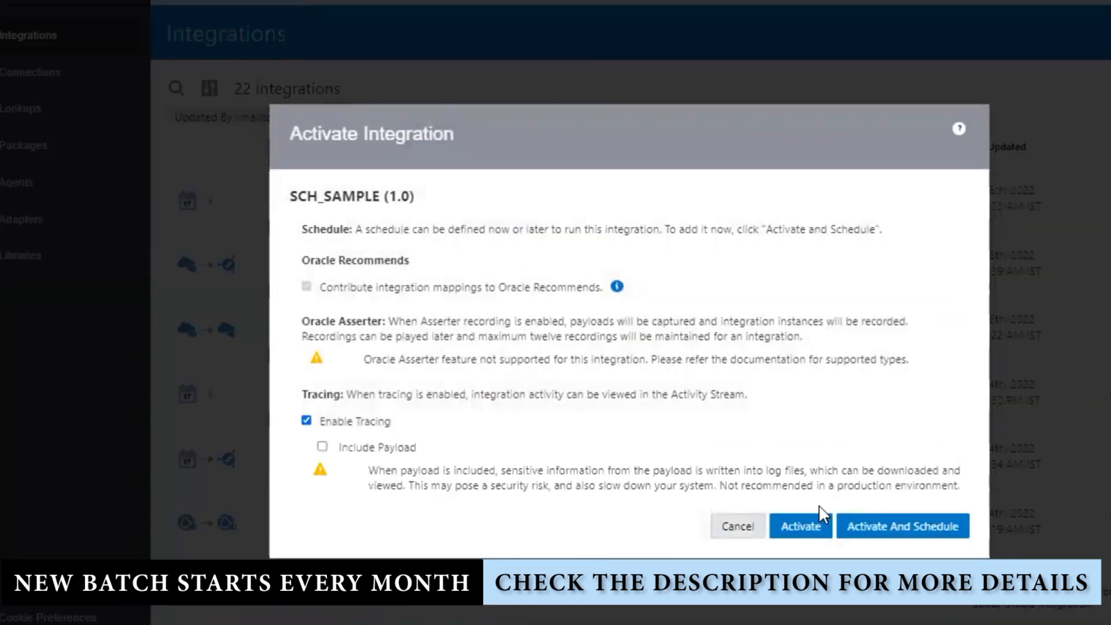
click(350, 448)
click(792, 556)
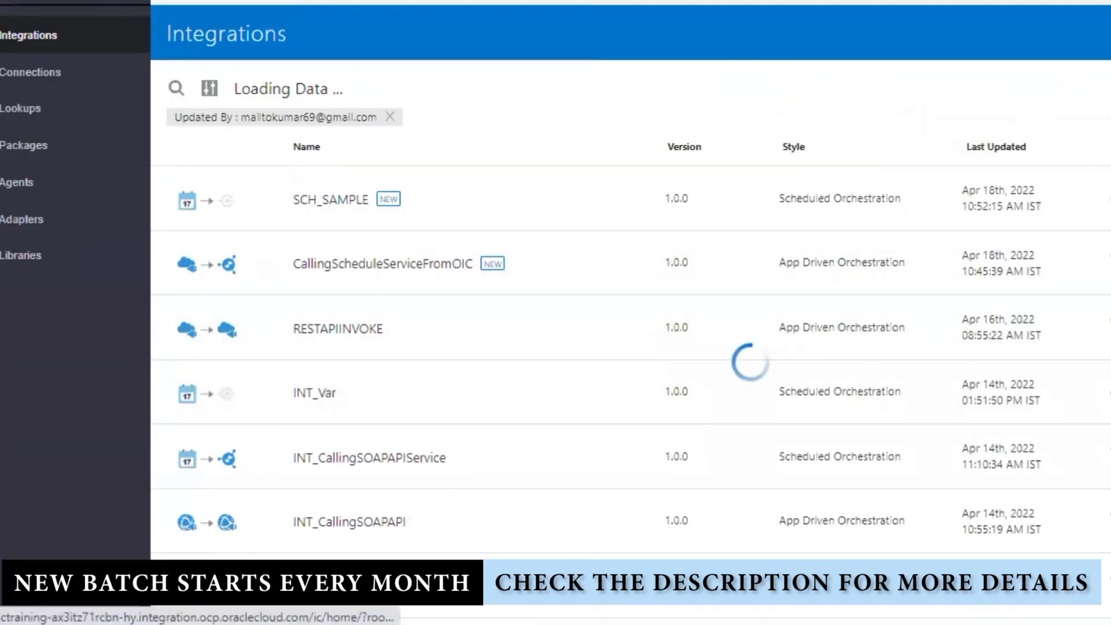
Start an immediate run of SCH_SAMPLE from the integrations list
mouse_move(1088, 203)
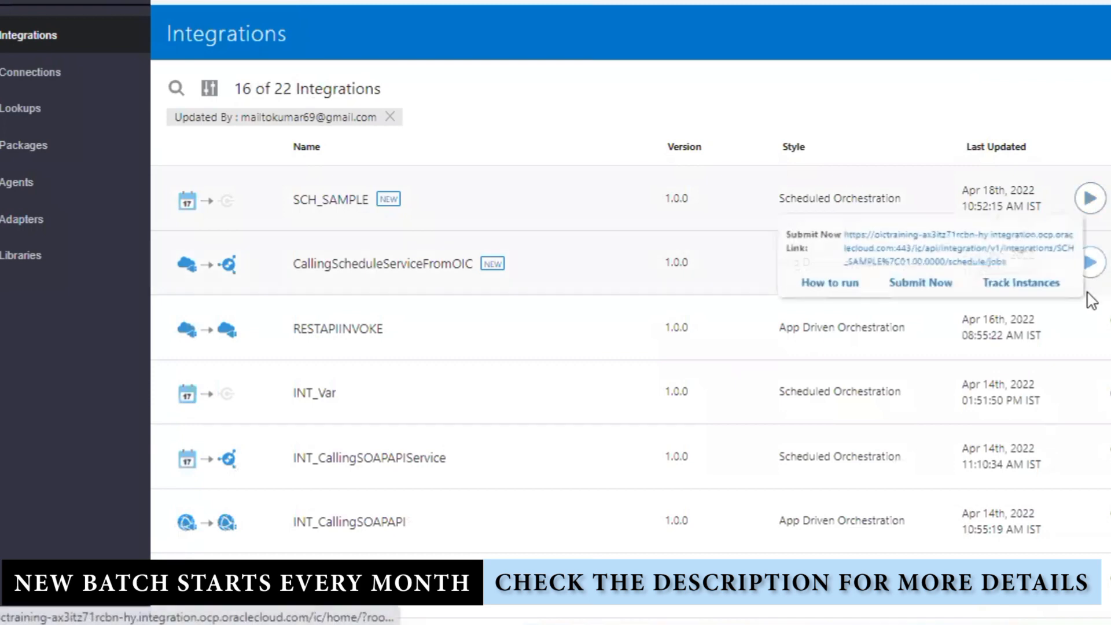
click(929, 287)
click(776, 396)
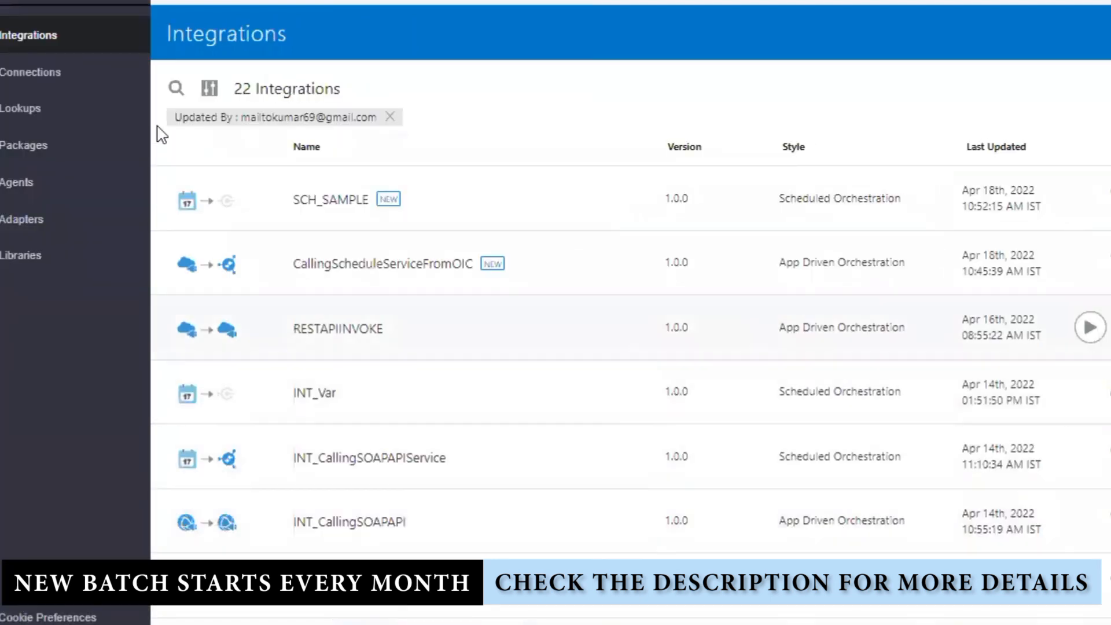
Reload the integrations list and deactivate the CallingScheduleServiceFromOIC integration
click(71, 72)
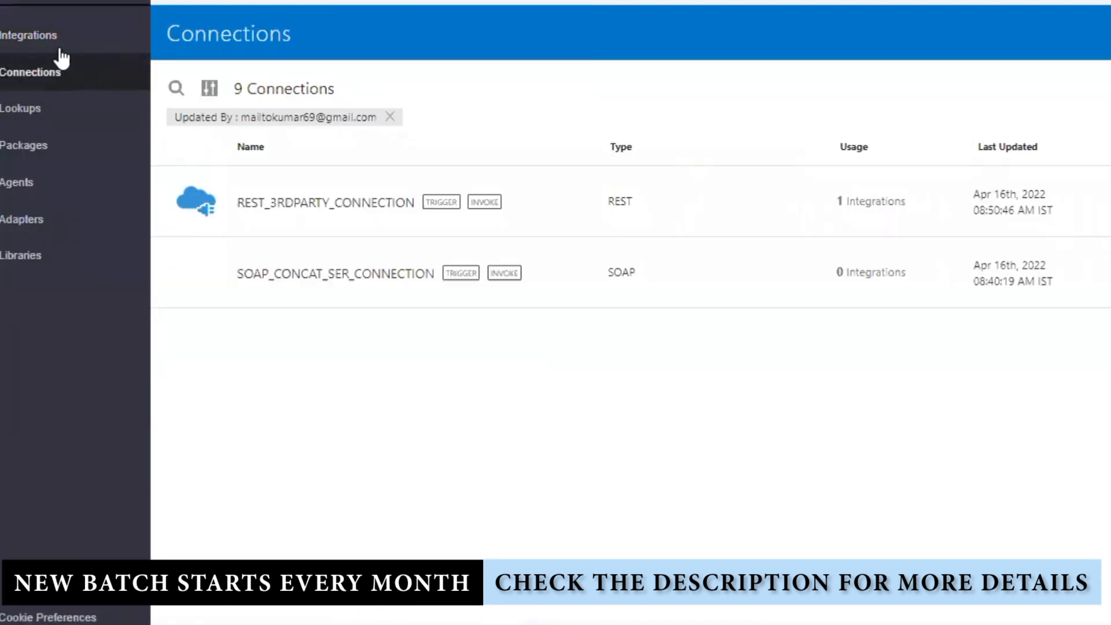
click(44, 36)
scroll(415, 311, down, 1)
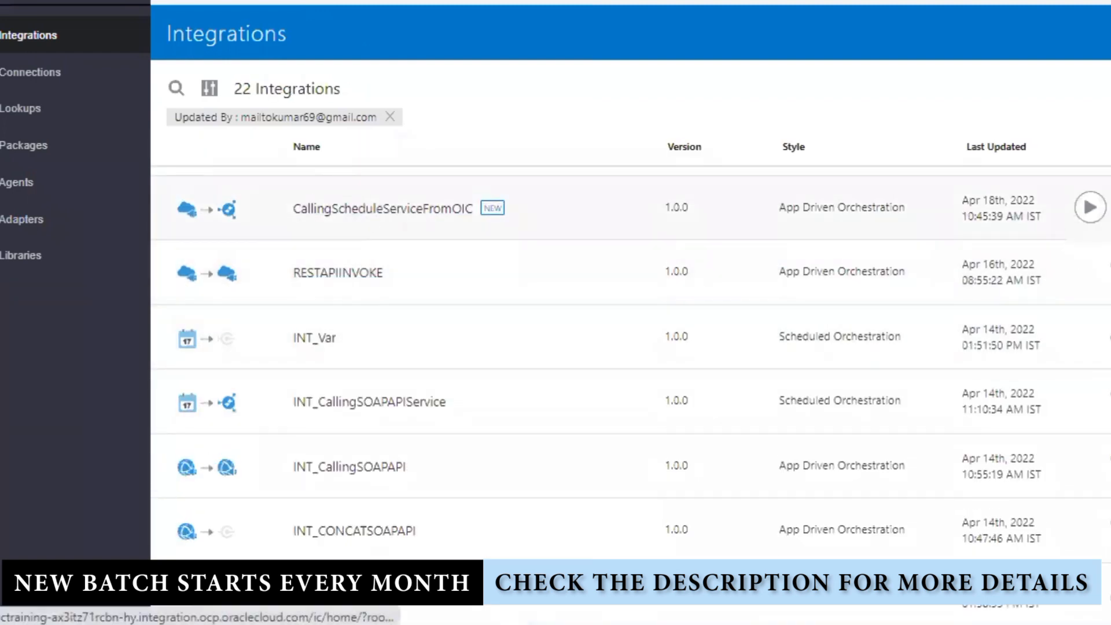
click(1090, 207)
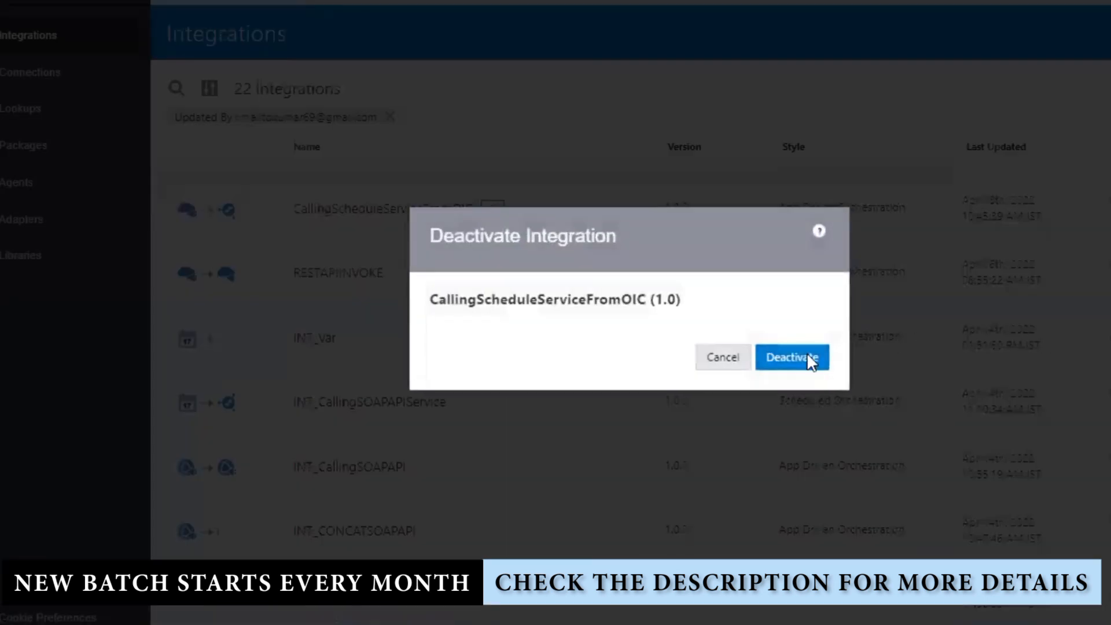
click(805, 356)
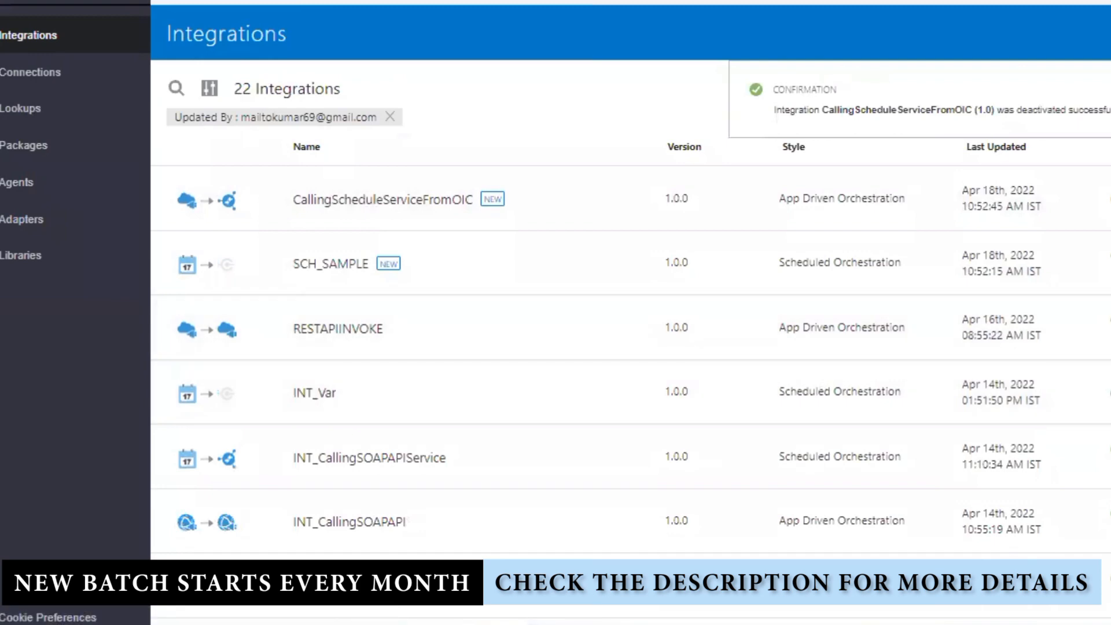
Open CallingScheduleServiceFromOIC for editing and delete its CallScheduledBased invocation
scroll(631, 358, down, 1)
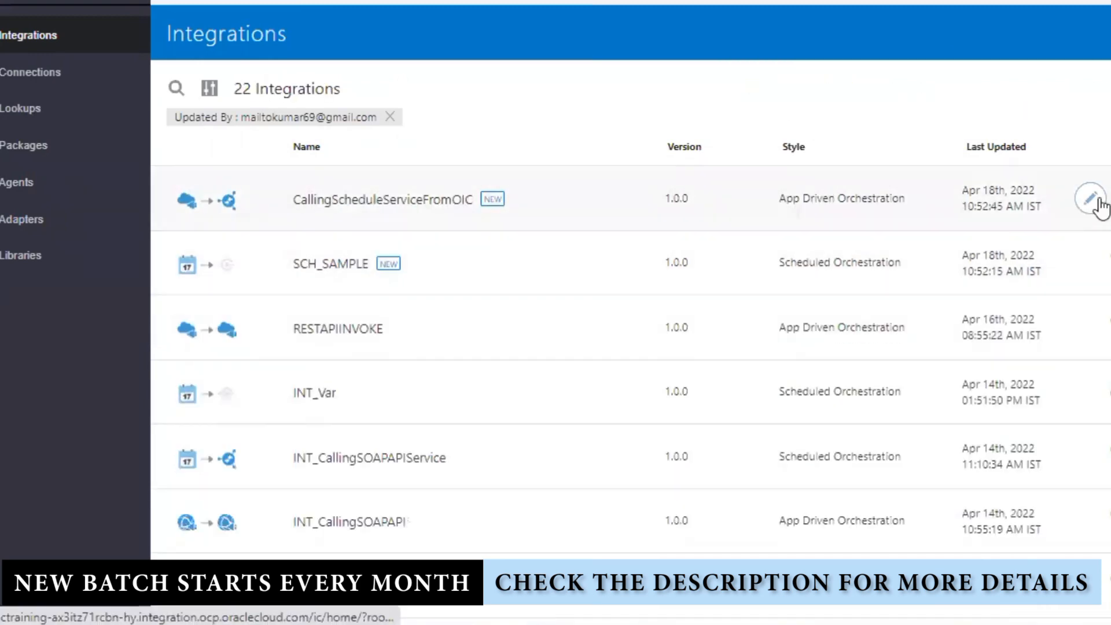
click(1091, 199)
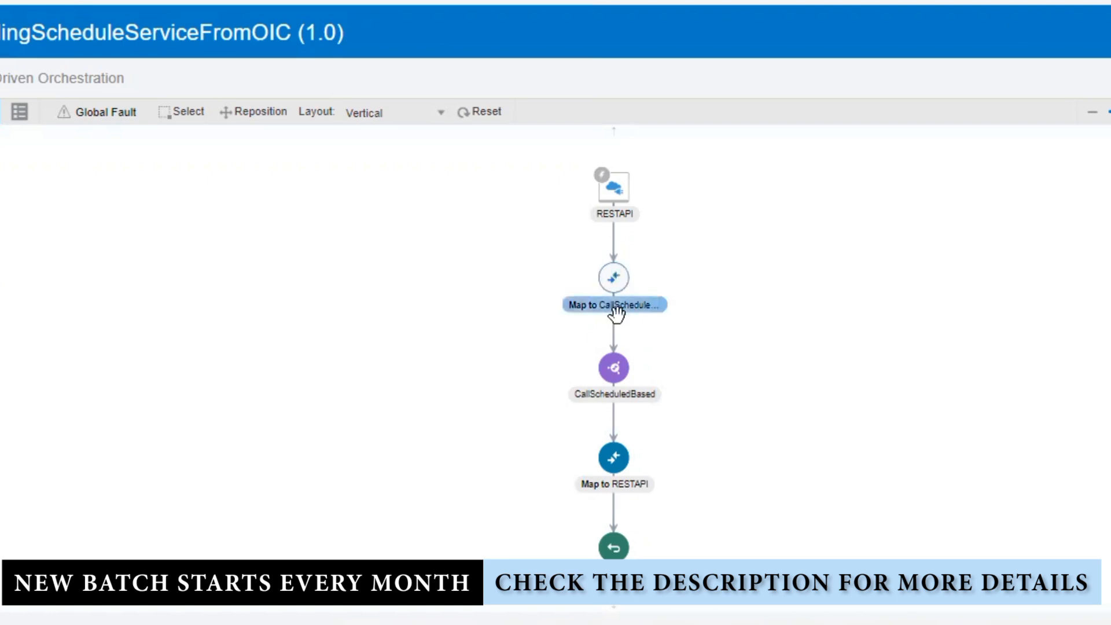
click(618, 373)
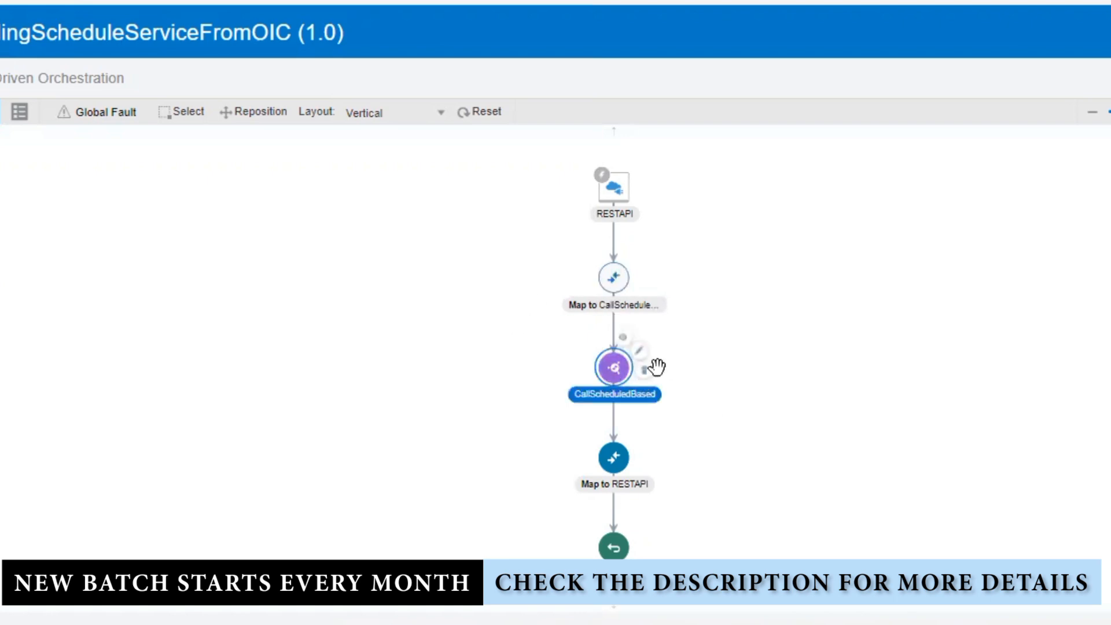
click(650, 373)
click(745, 373)
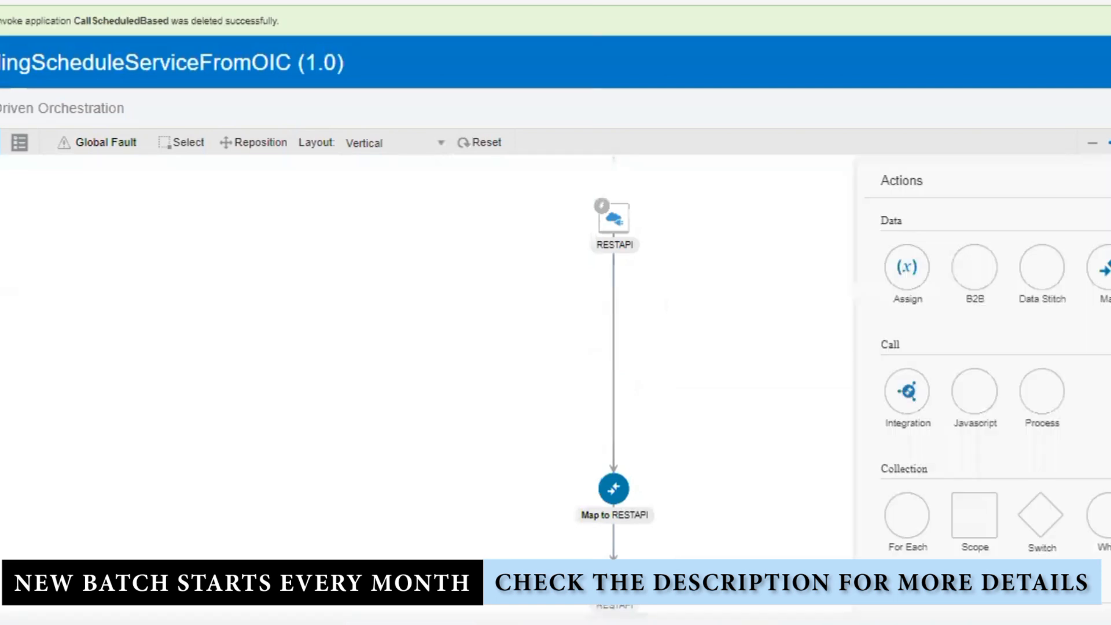
Add a local integration call named CallScheduleService between the RESTAPI trigger and Map to RESTAPI, invoking SCH_SAMPLE with the runNow operation
drag(915, 422, 608, 350)
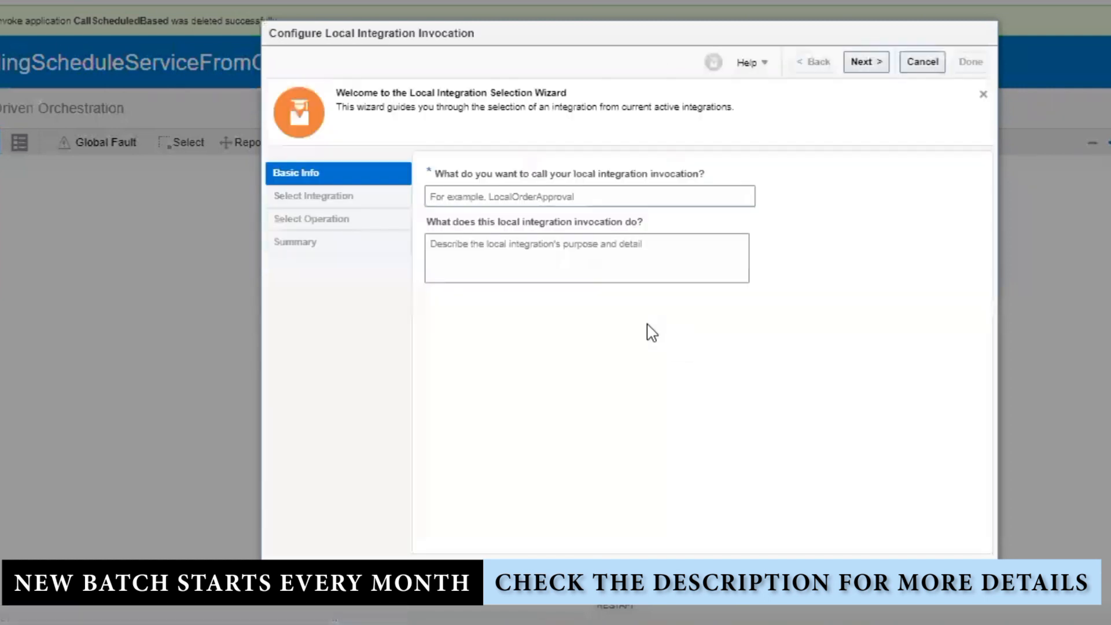
click(599, 197)
text(C)
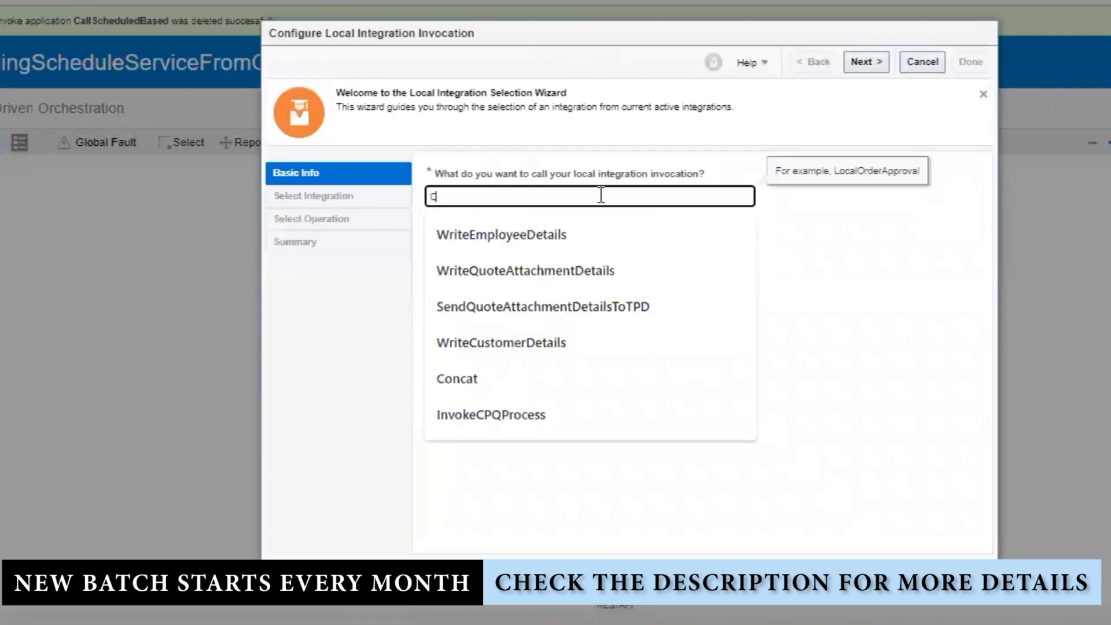
text(allSchedu)
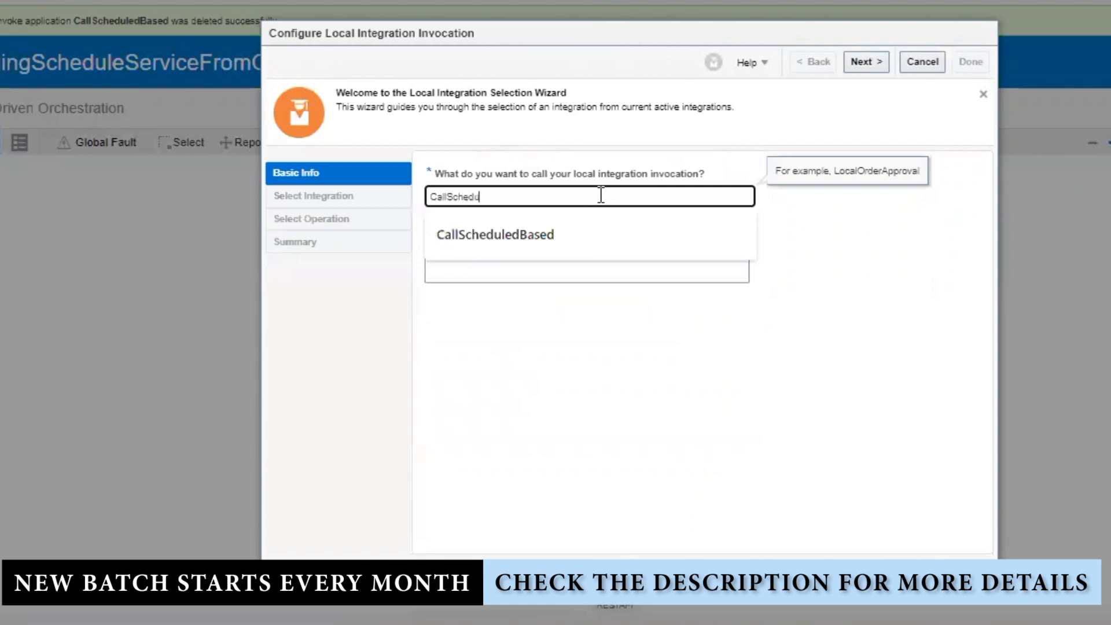
text(leService)
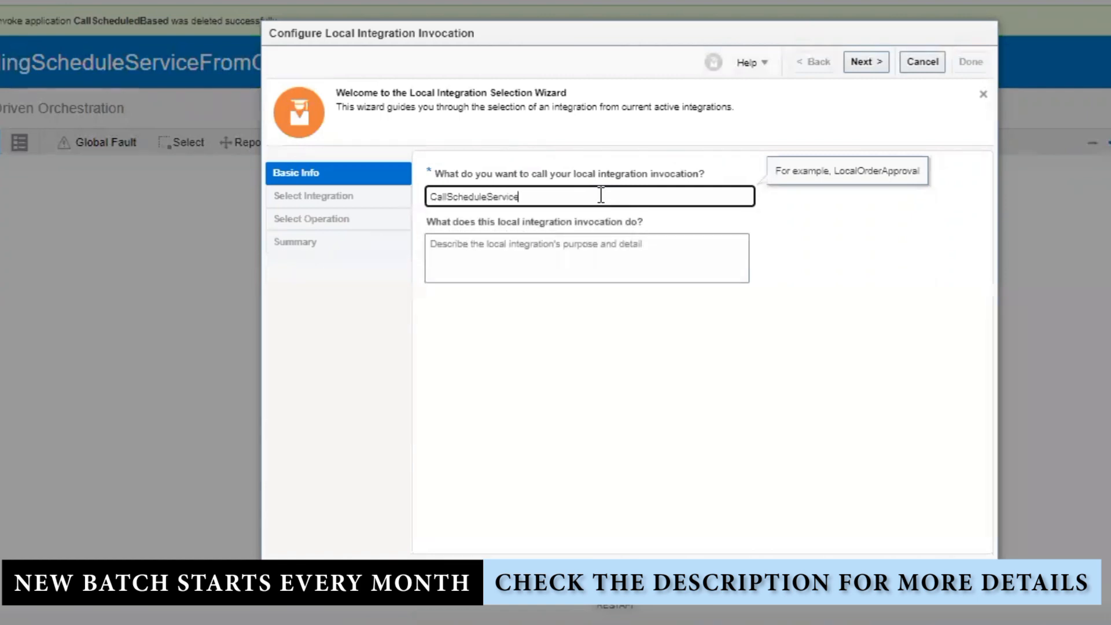
click(871, 63)
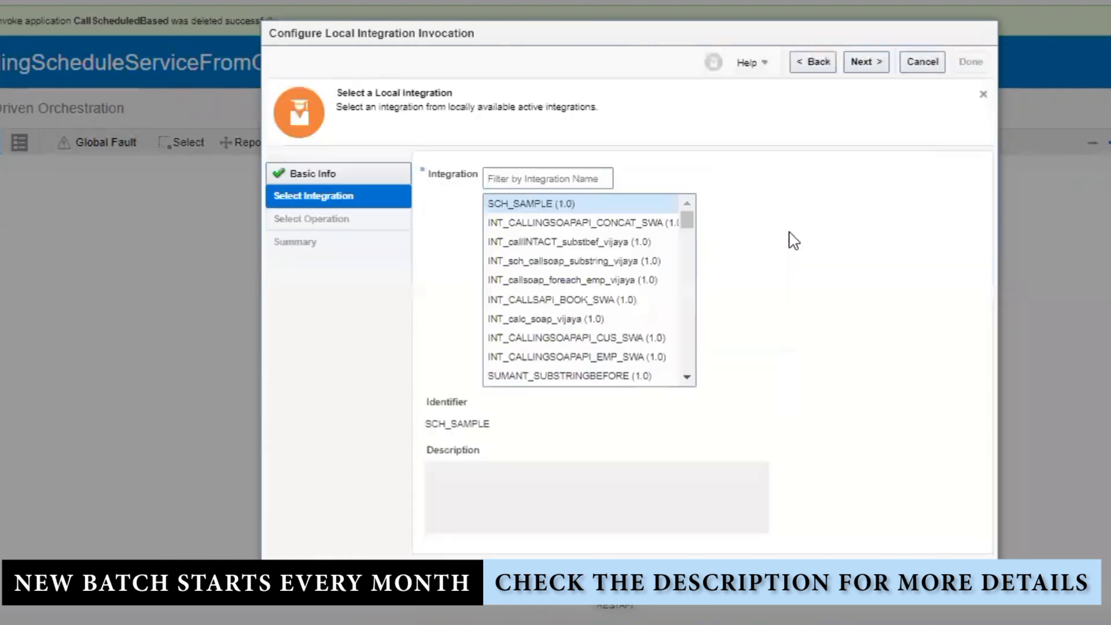
click(867, 62)
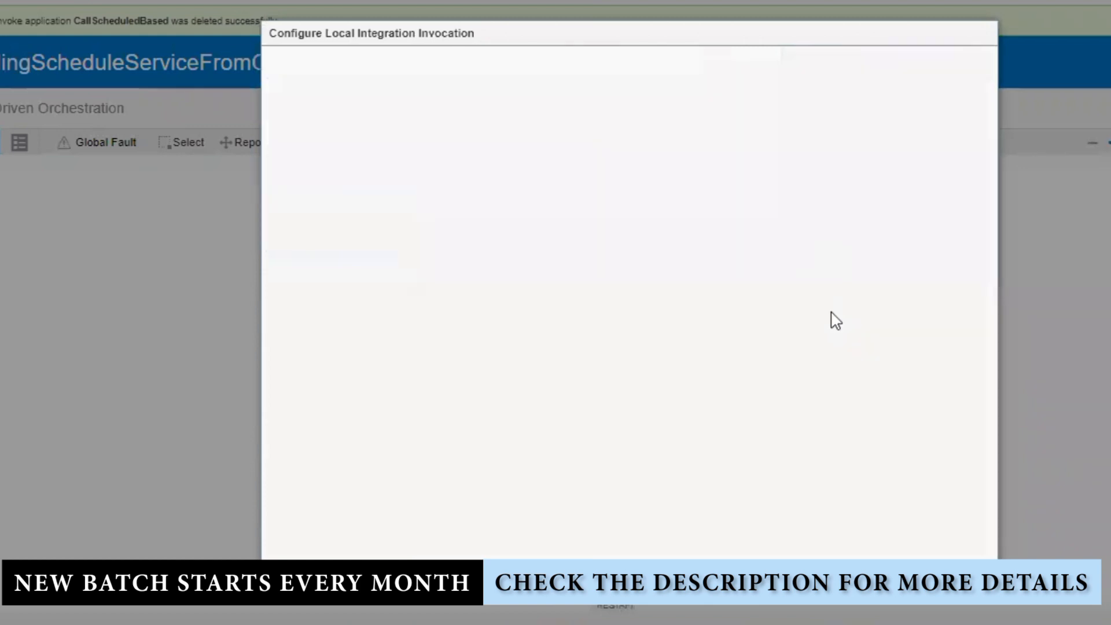
click(884, 62)
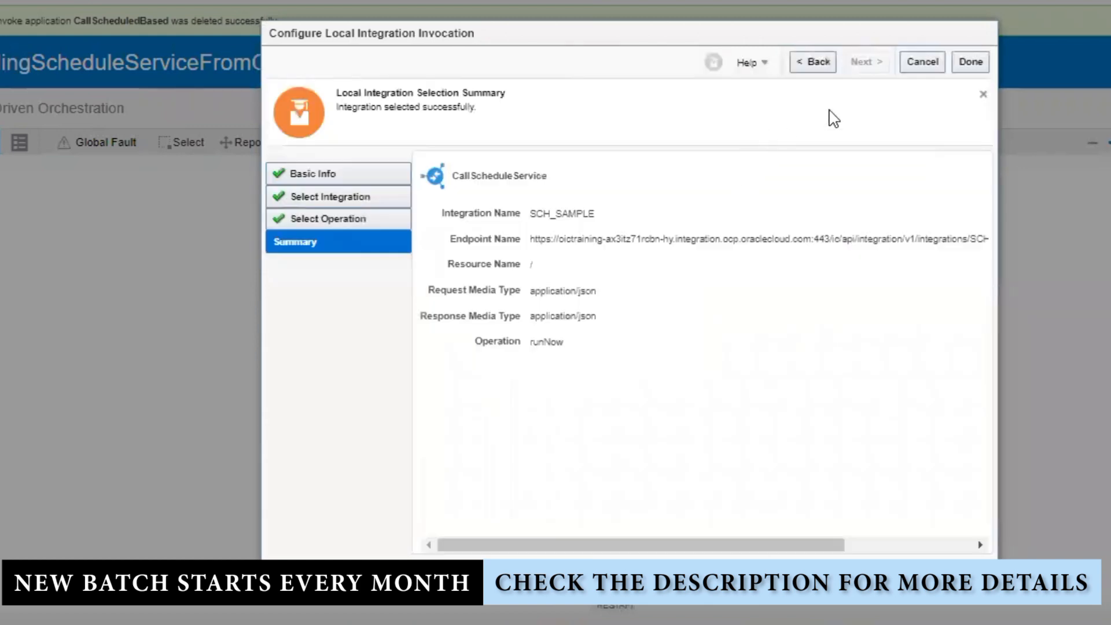
click(970, 63)
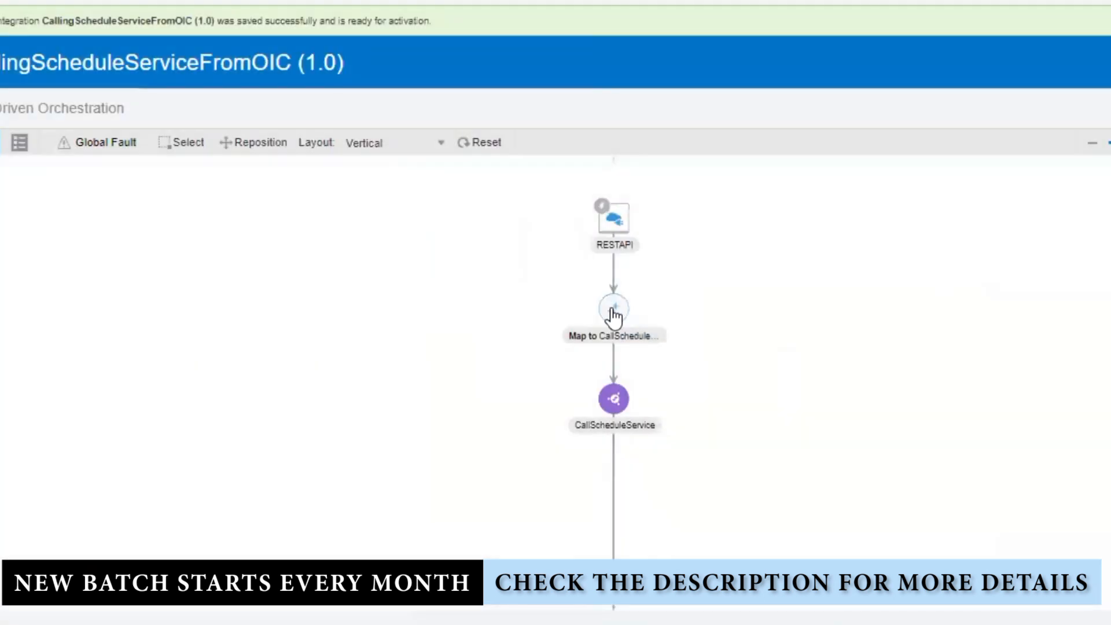
Edit the Map to CallScheduleService mapping to assign a value to schedule_parameter_1 in the request
click(614, 313)
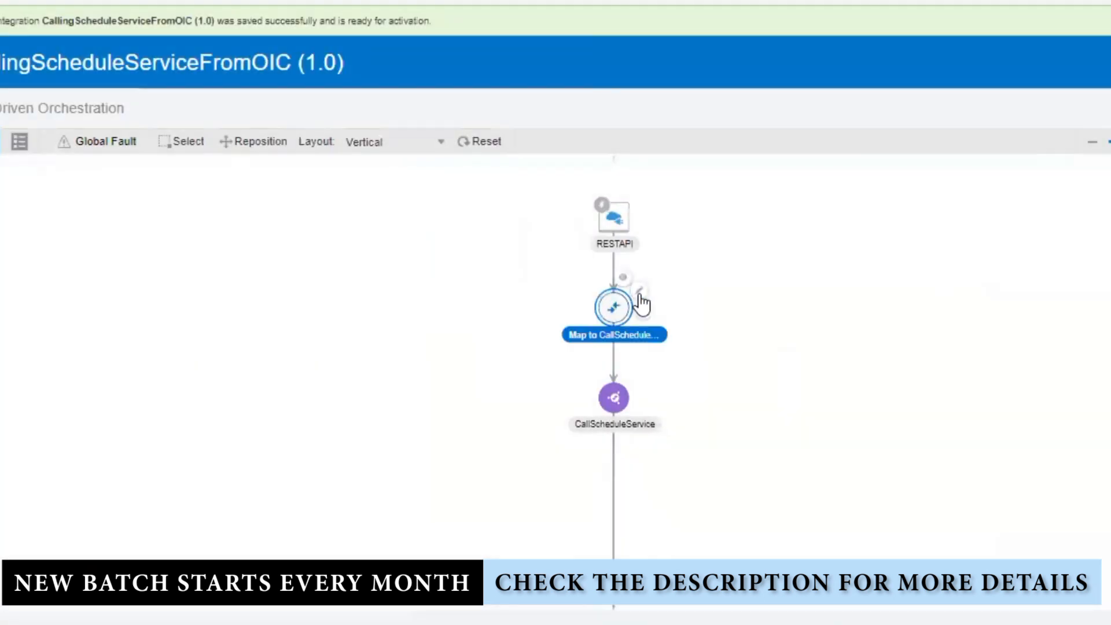
click(640, 294)
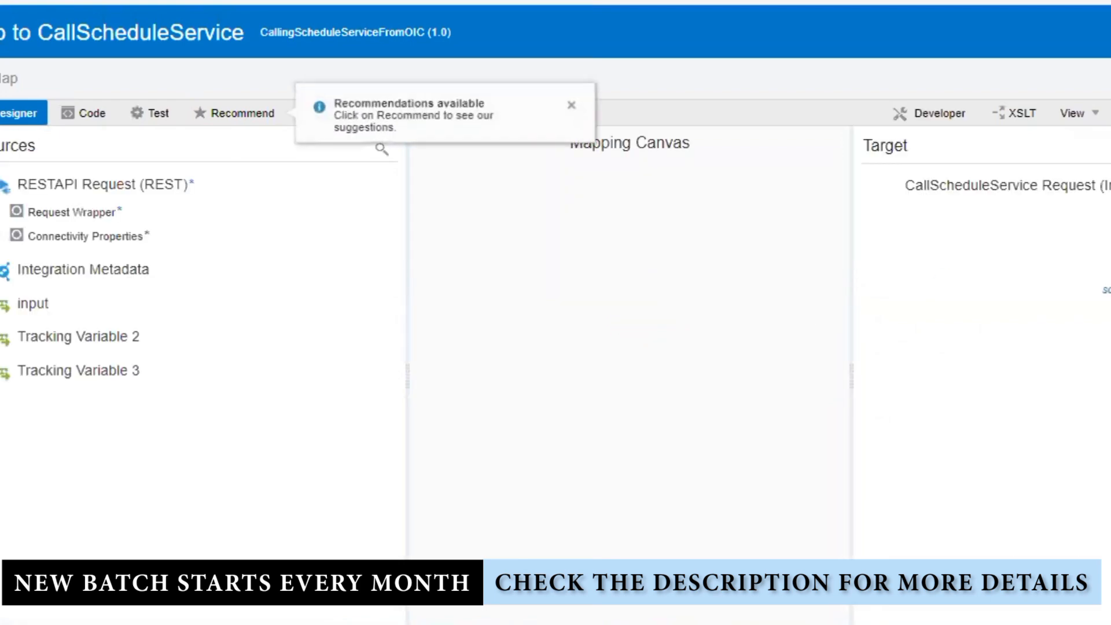
right_click(956, 289)
click(1035, 372)
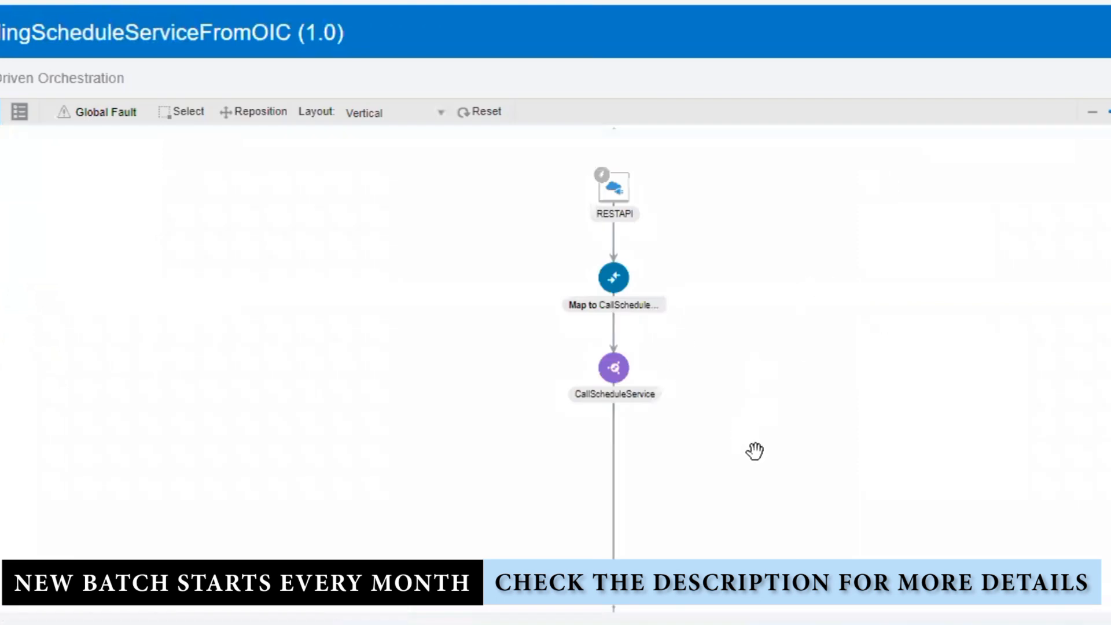
Switch the integration canvas to the Horizontal layout, then save and close CallingScheduleServiceFromOIC
drag(757, 452, 701, 368)
click(479, 114)
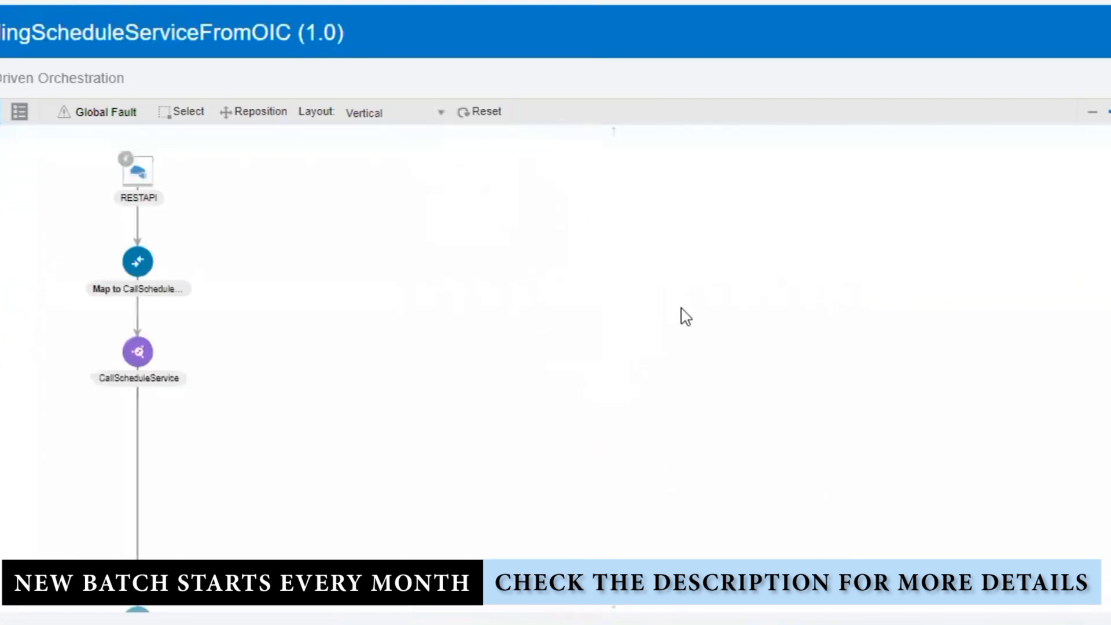
click(366, 119)
click(368, 131)
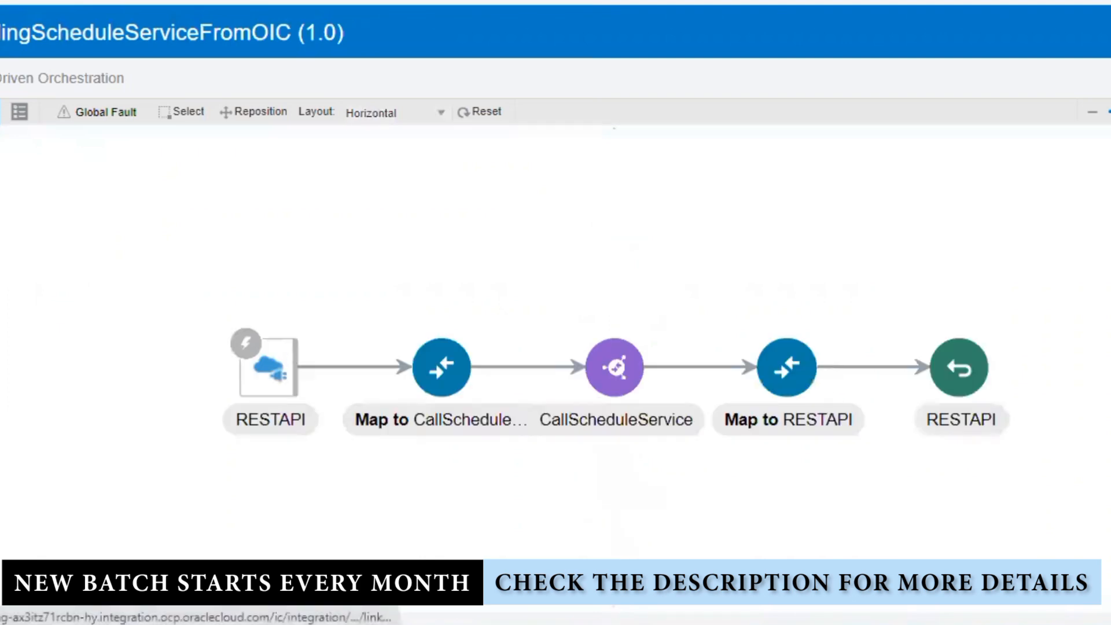
click(1109, 33)
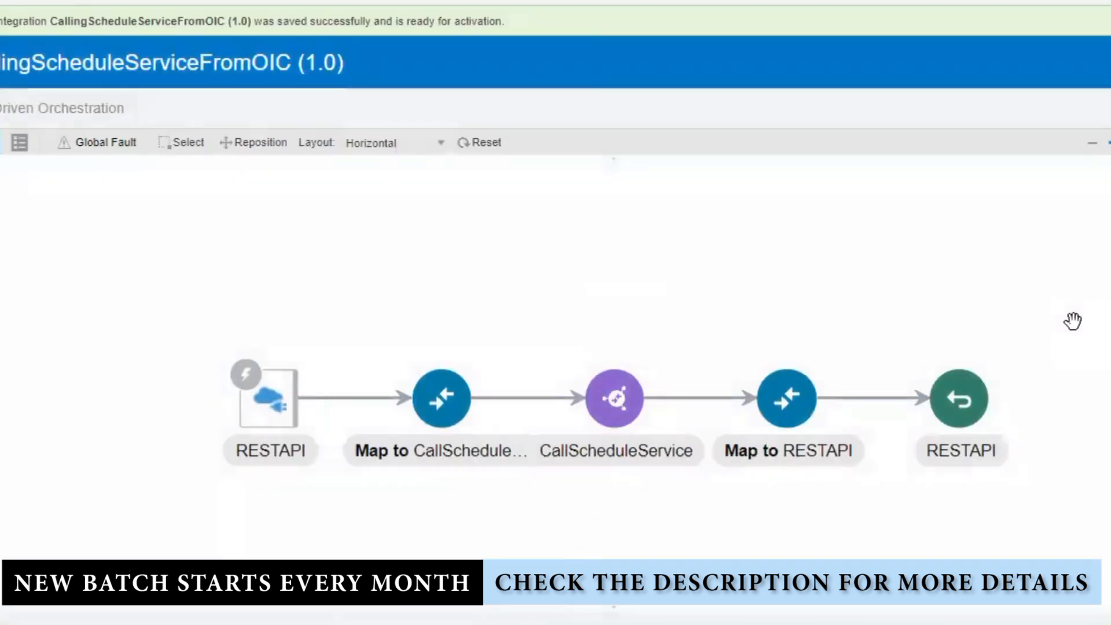
click(1110, 62)
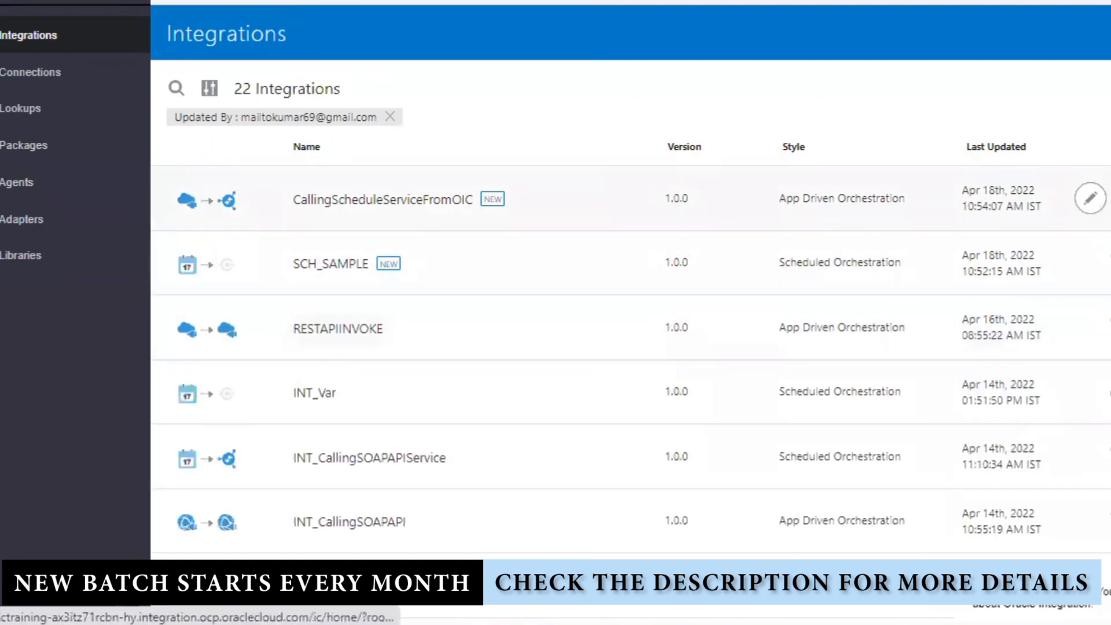
Activate the CallingScheduleServiceFromOIC integration and refresh the integrations list
click(1089, 193)
click(919, 543)
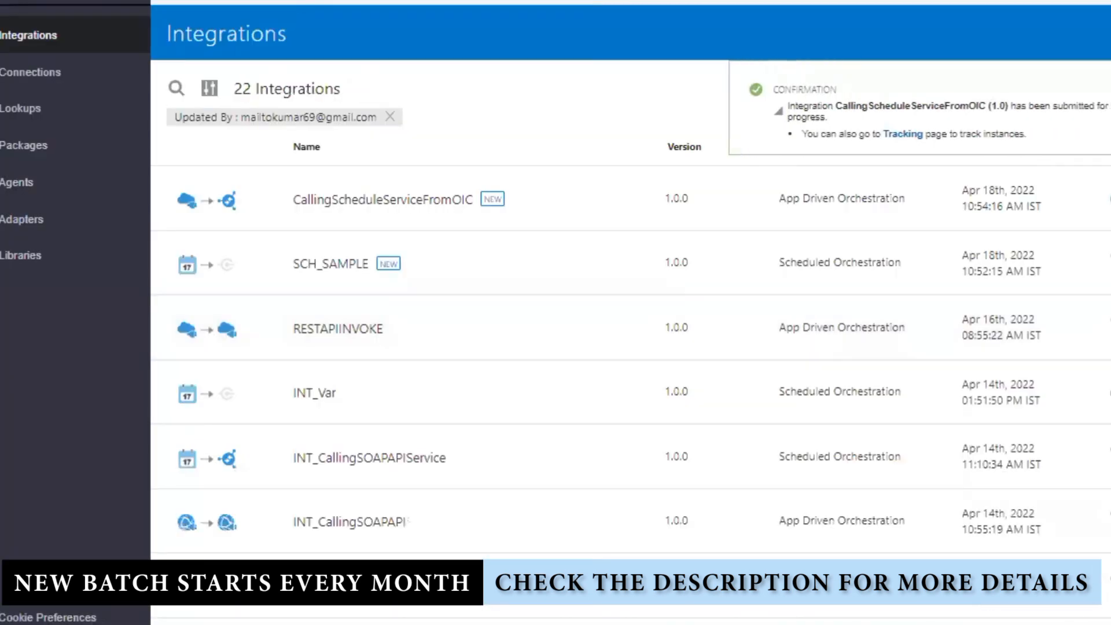
click(1110, 89)
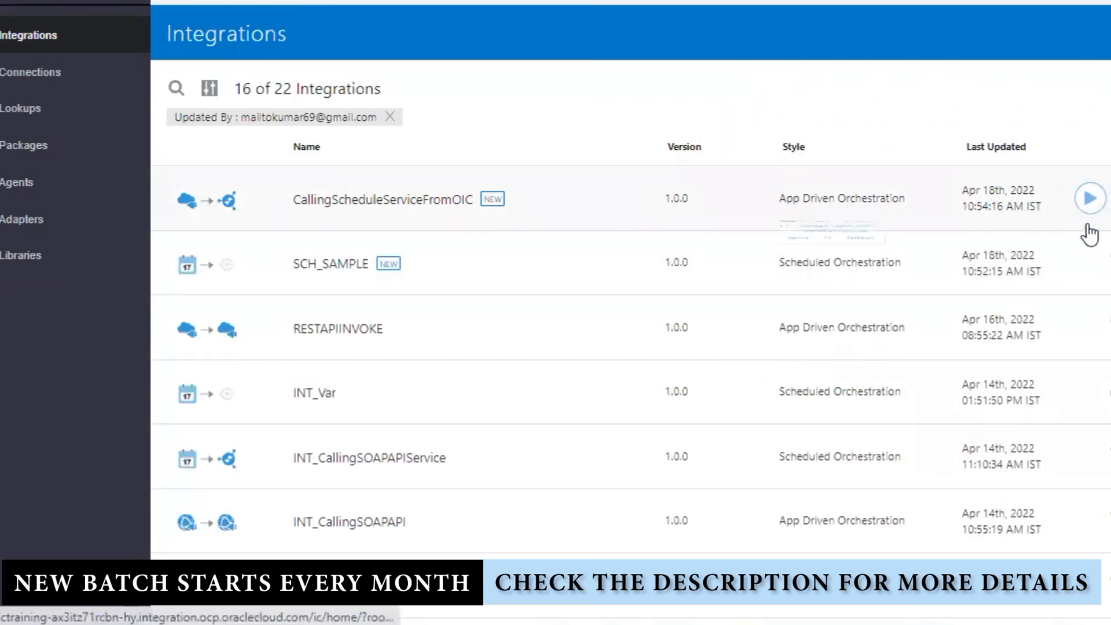
Test the CallingScheduleServiceFromOIC endpoint with a JSON request body whose input is "xyz"
click(1090, 199)
click(936, 290)
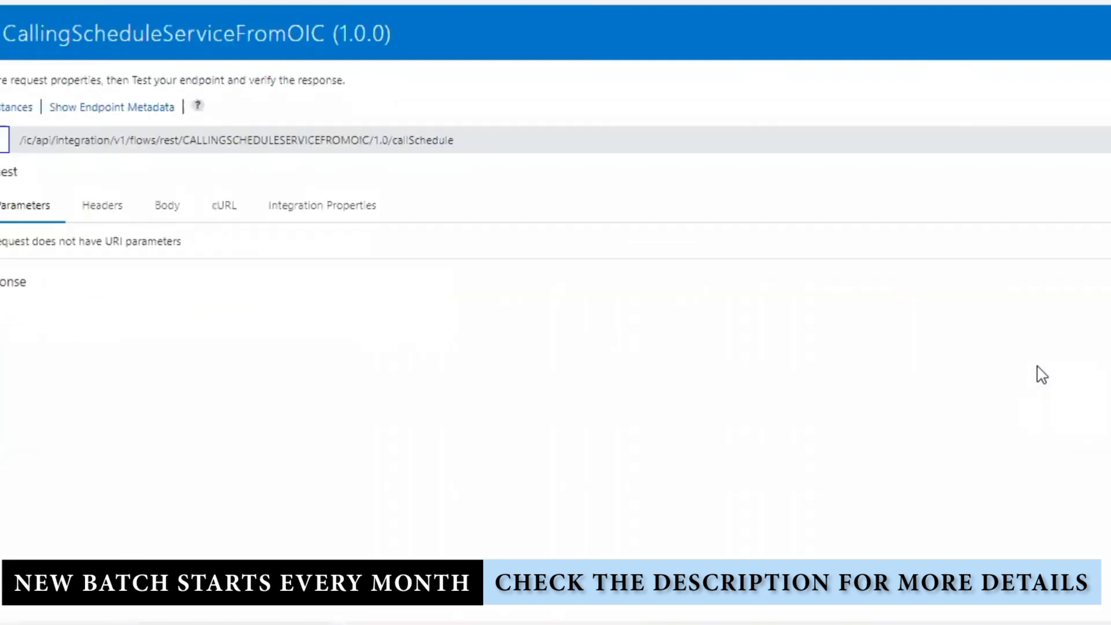
click(176, 217)
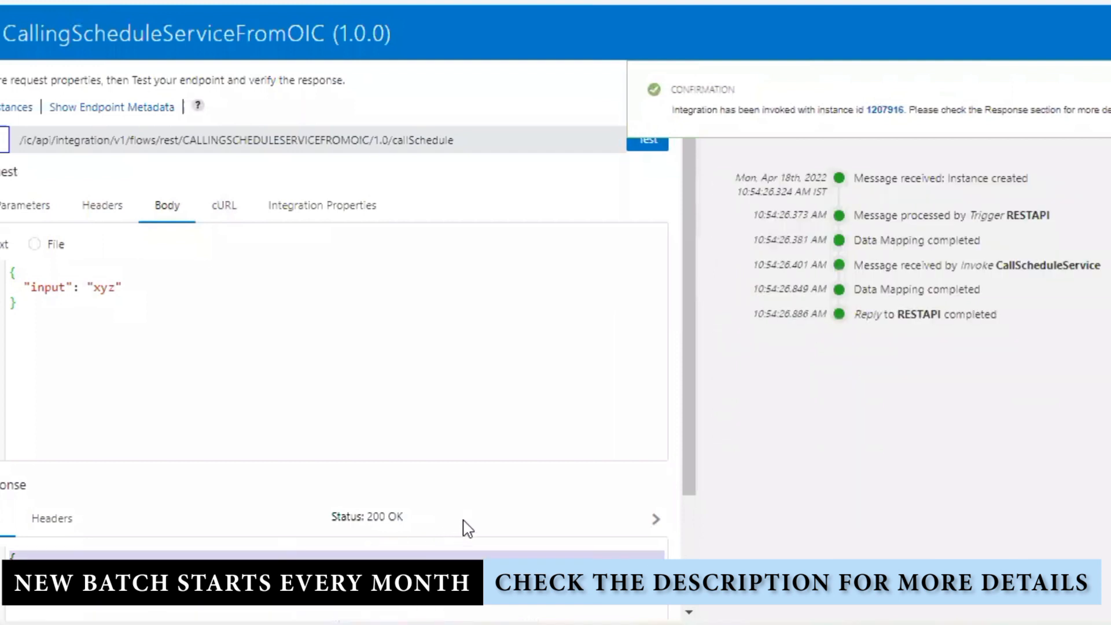
Open the invoked test instance and examine the message sent to CallScheduleService in its activity stream
click(885, 110)
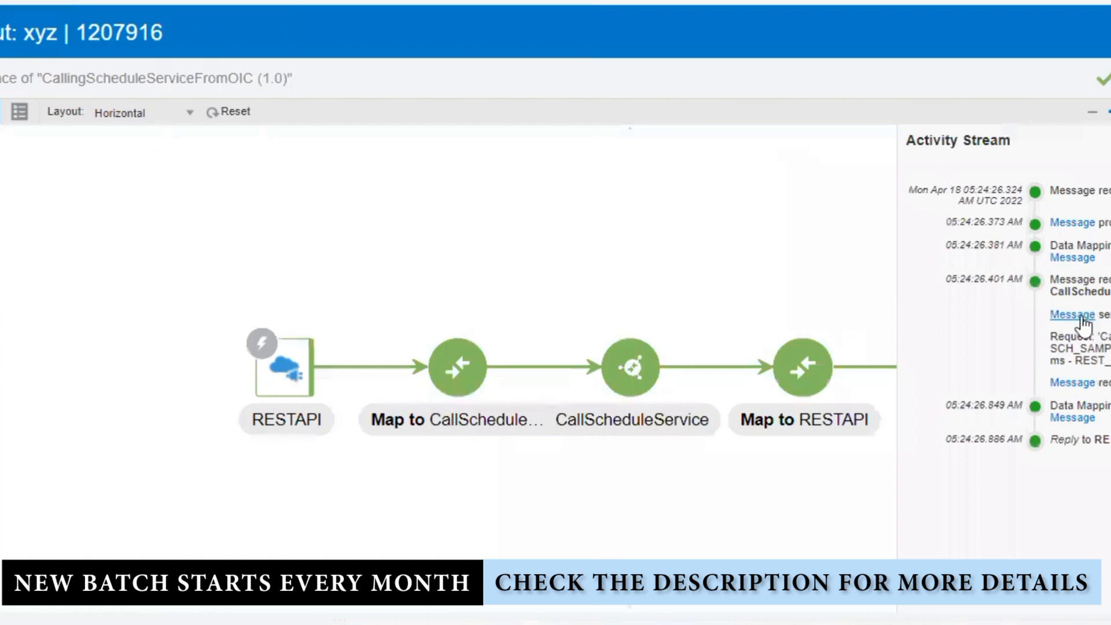
click(1082, 316)
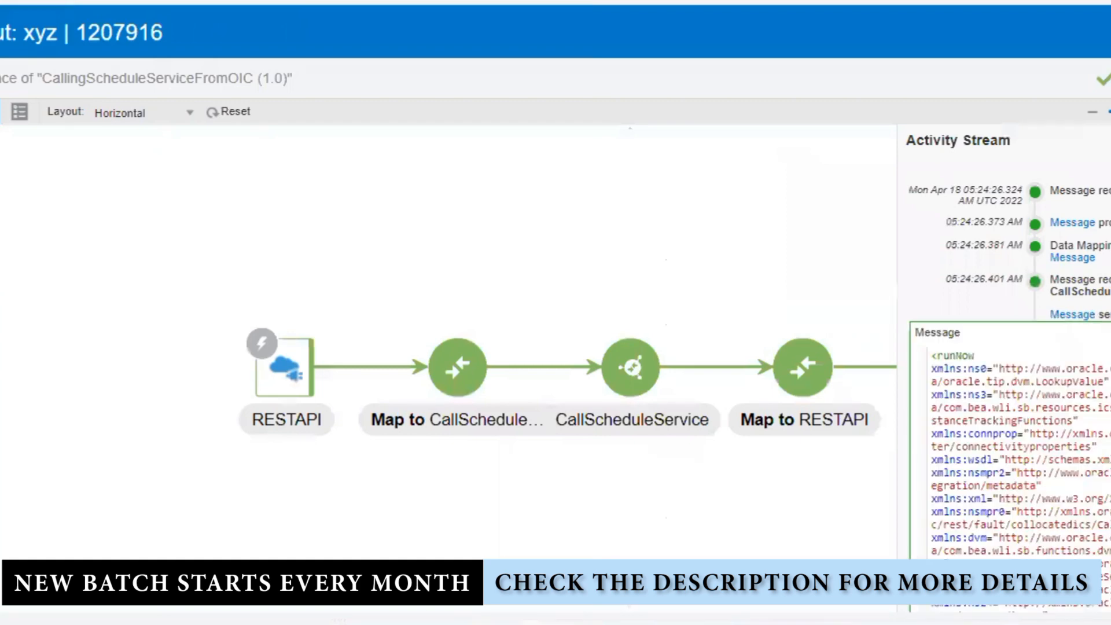
scroll(1010, 371, down, 5)
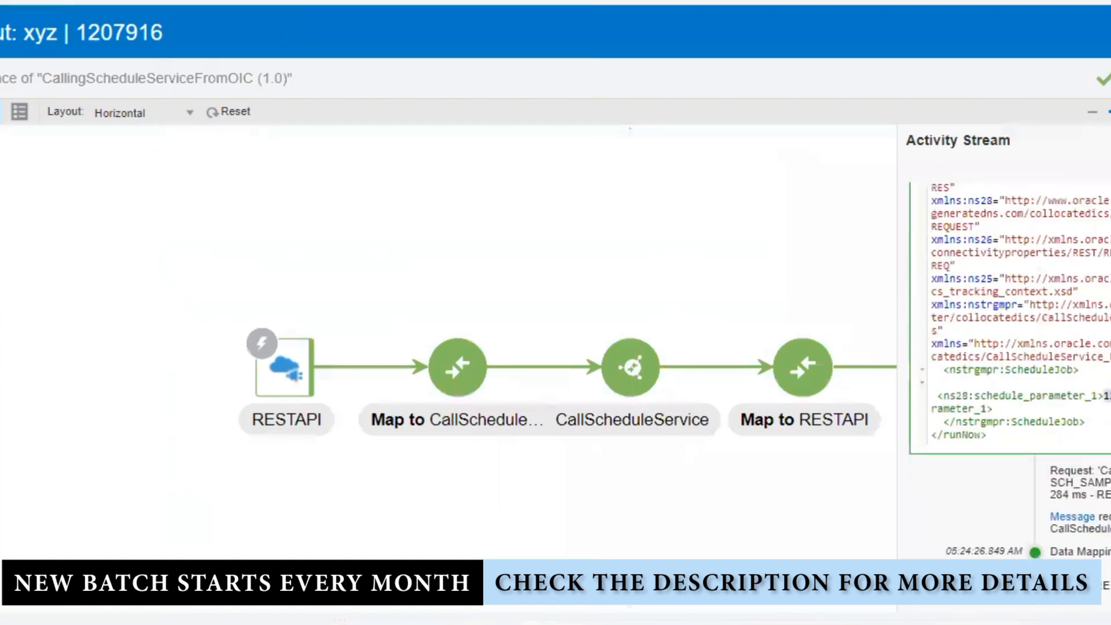
scroll(1010, 371, up, 4)
key(Escape)
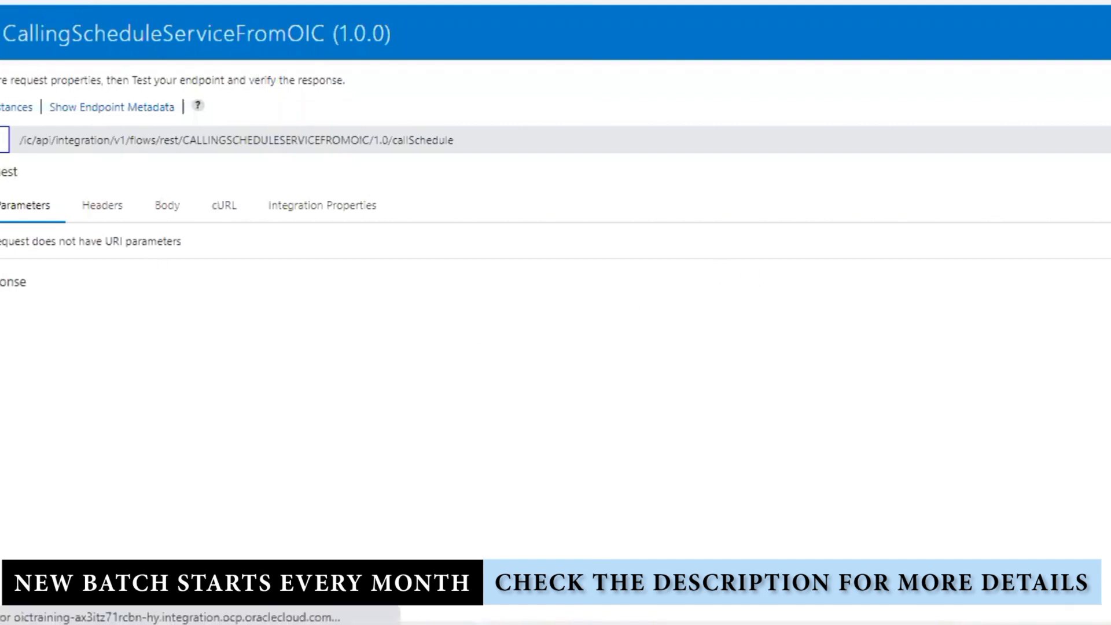
Return to the integrations list and open the tracked instances of SCH_SAMPLE
click(1, 3)
click(38, 44)
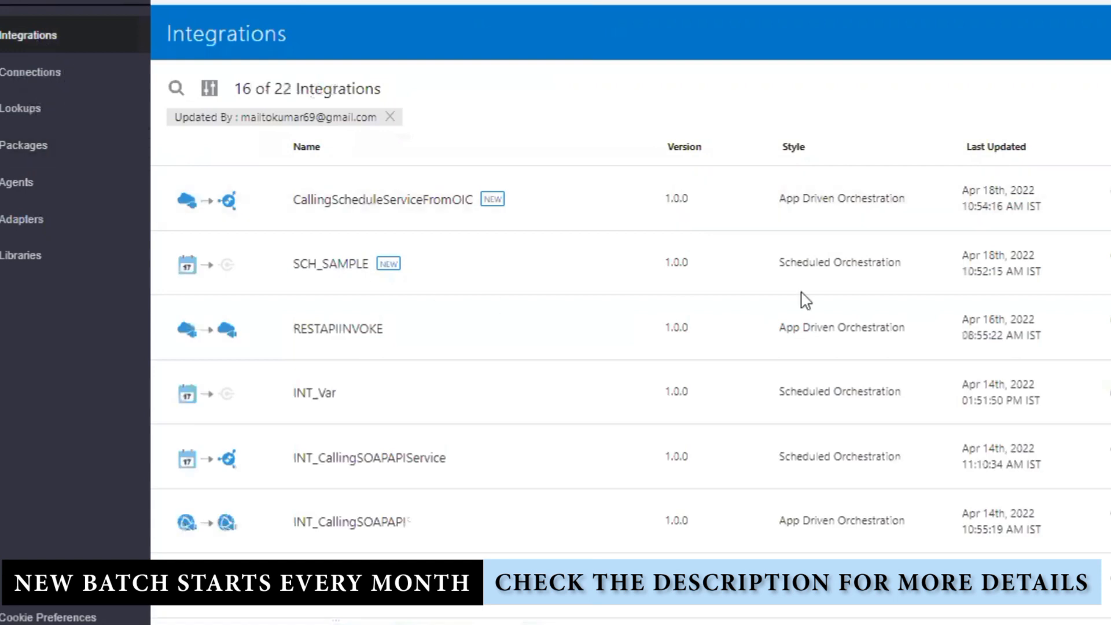
mouse_move(1087, 276)
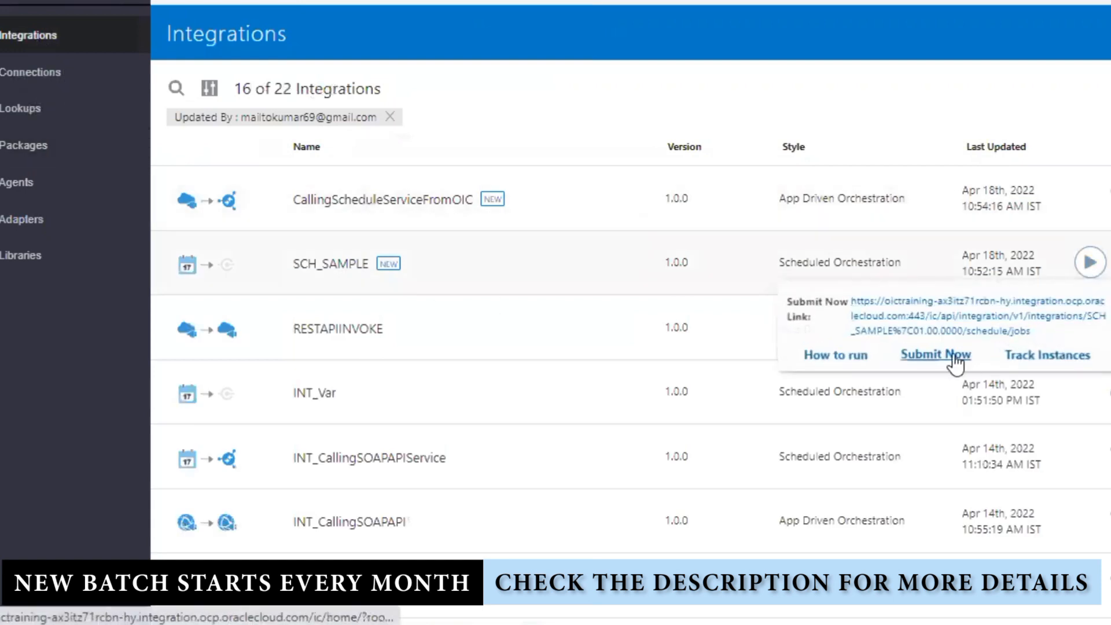
click(1029, 357)
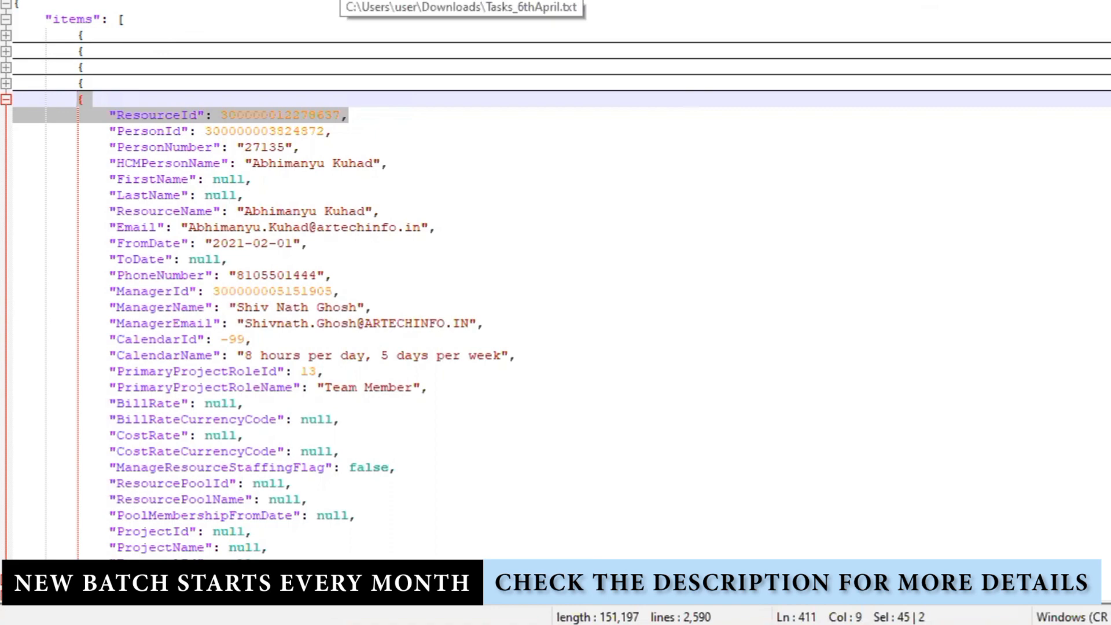
Switch to the text editor, find the notes listing the 15 SOAP and schedule examples, and clear all their text
click(343, 1)
click(476, 1)
click(653, 0)
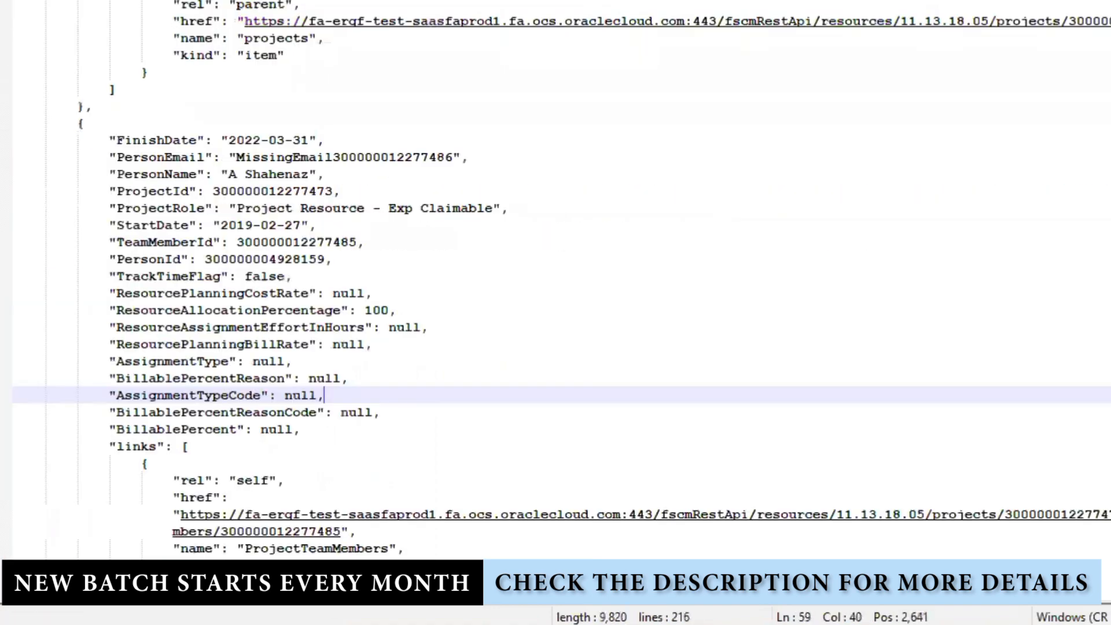
click(1000, 1)
click(1060, 2)
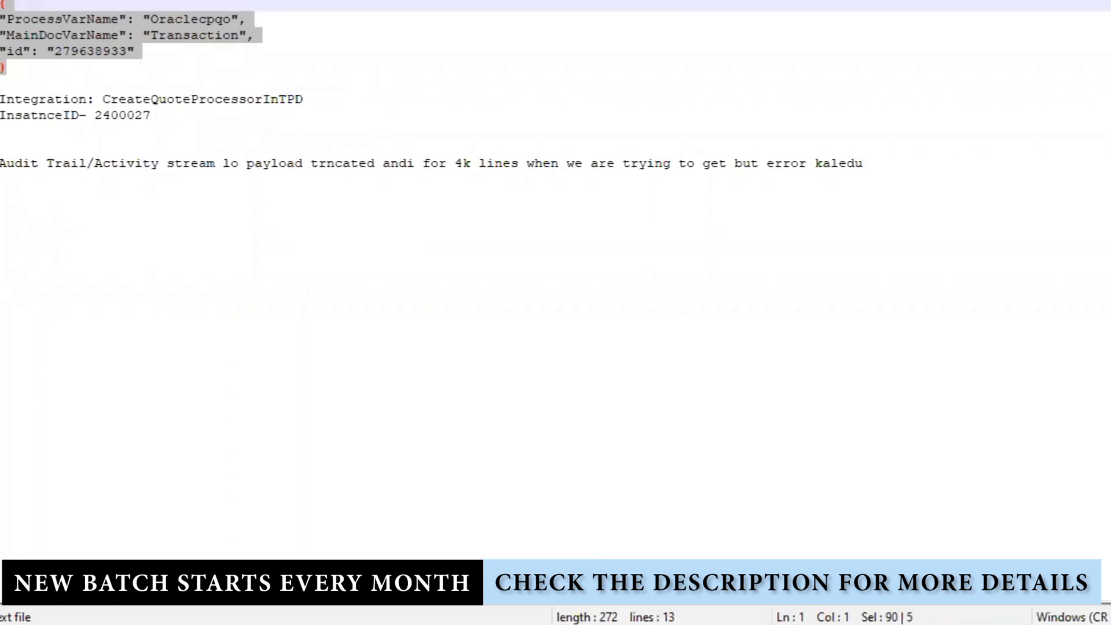
click(990, 2)
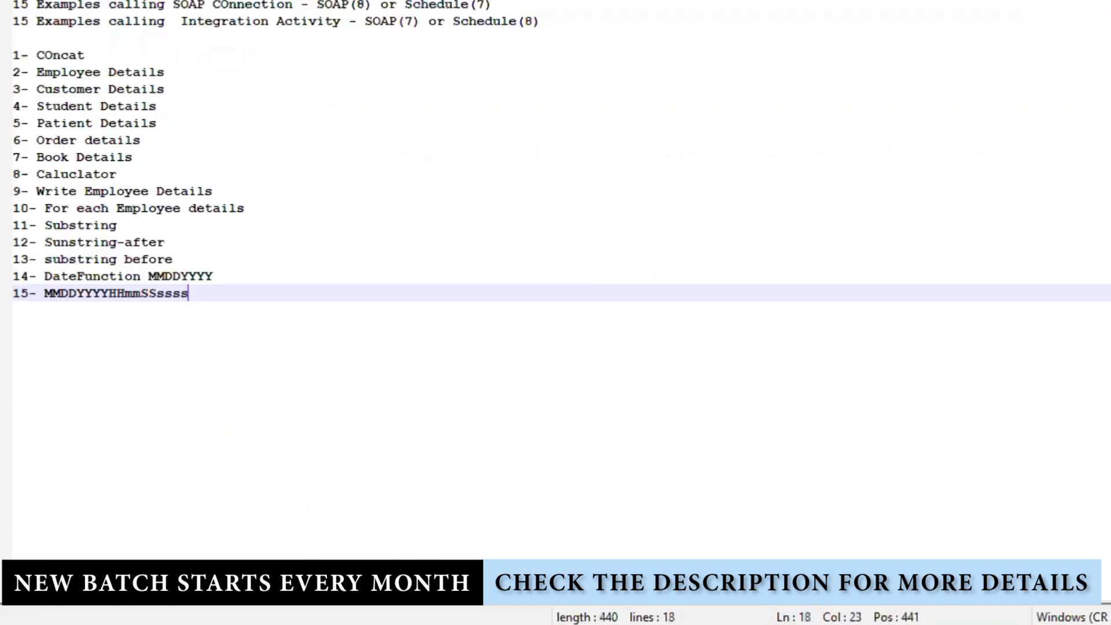
drag(236, 320, 13, 5)
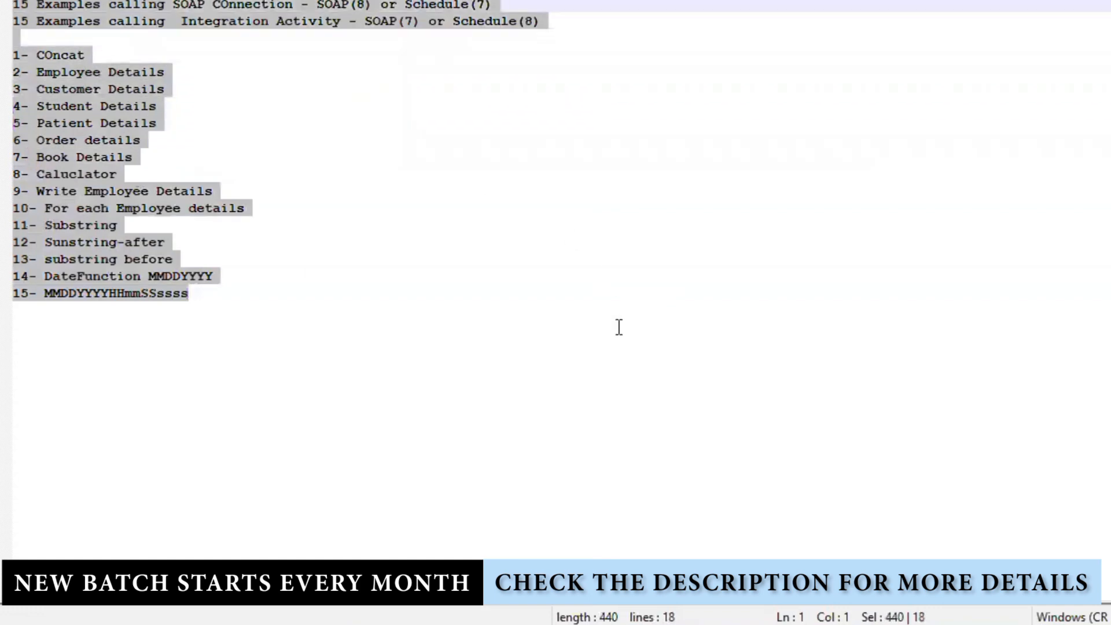
key(Delete)
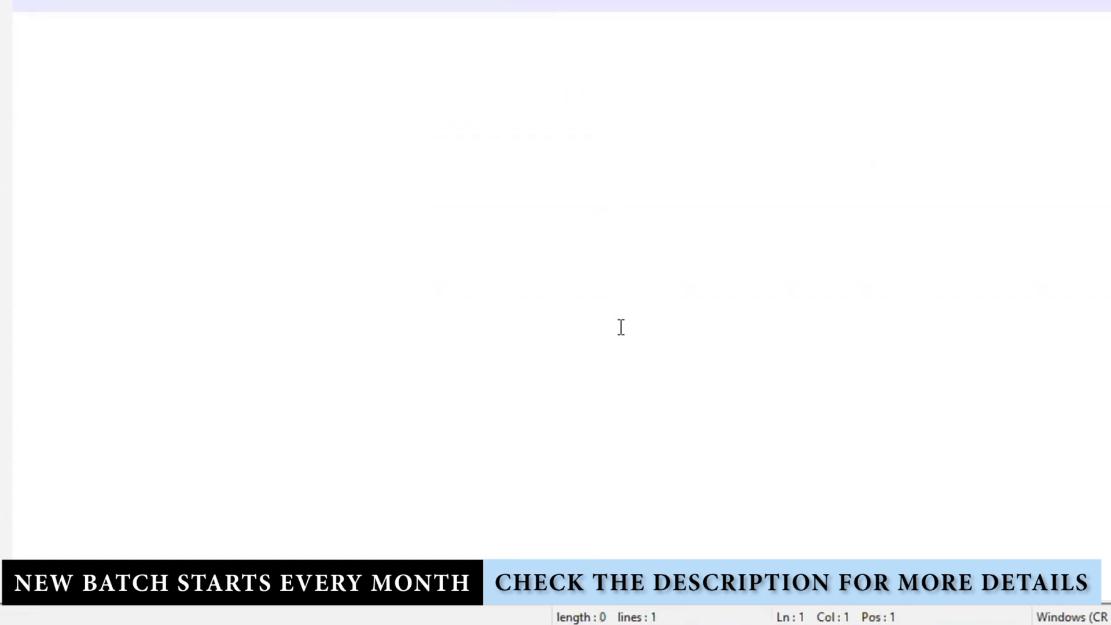
Write the heading "How to call a Schedule based Orchestration From OIC" on the first line of the empty file
text(How to call )
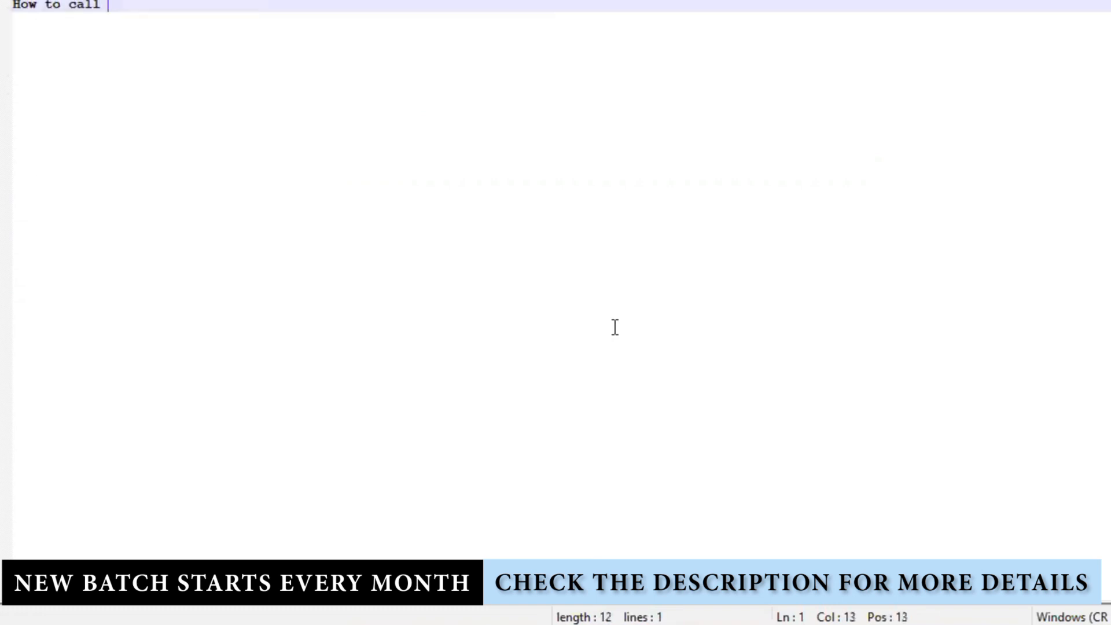
text(a Schedu)
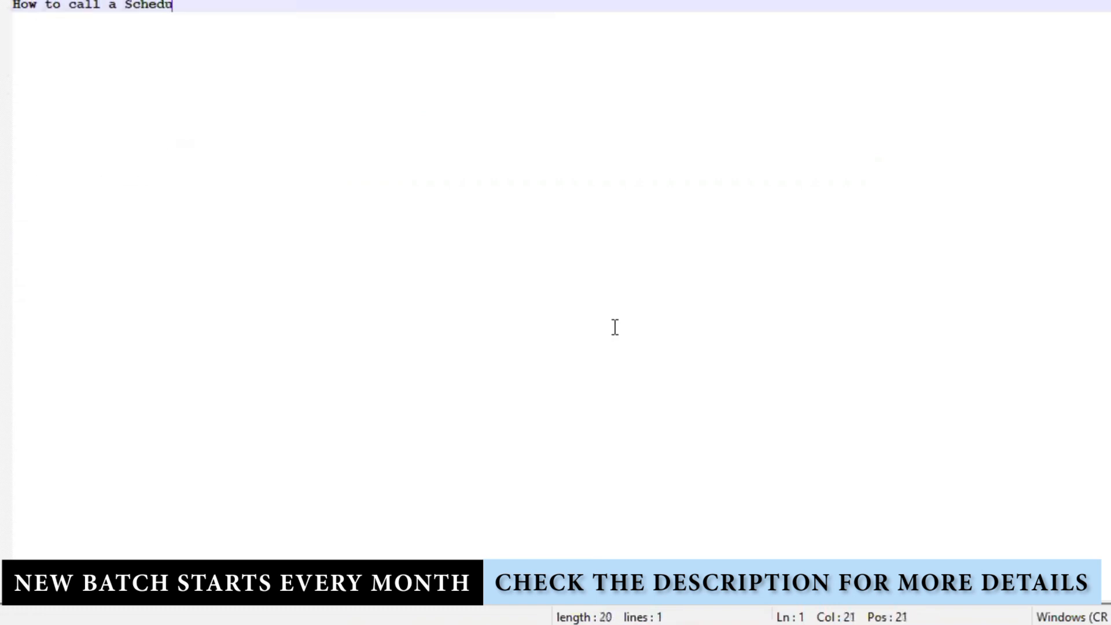
text(le based O)
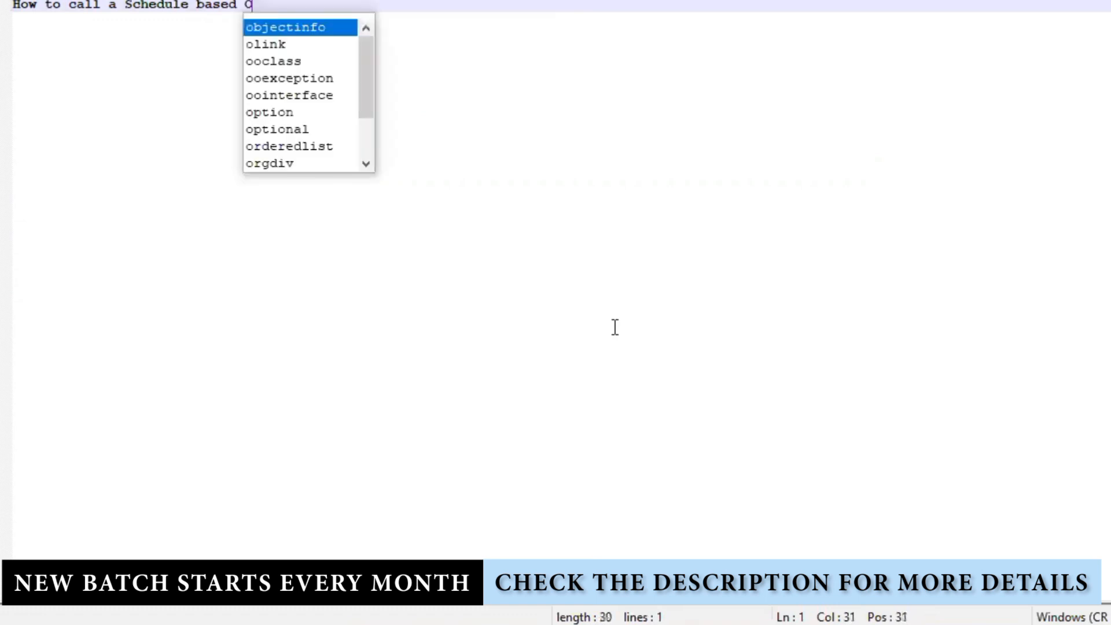
text(rchestratio)
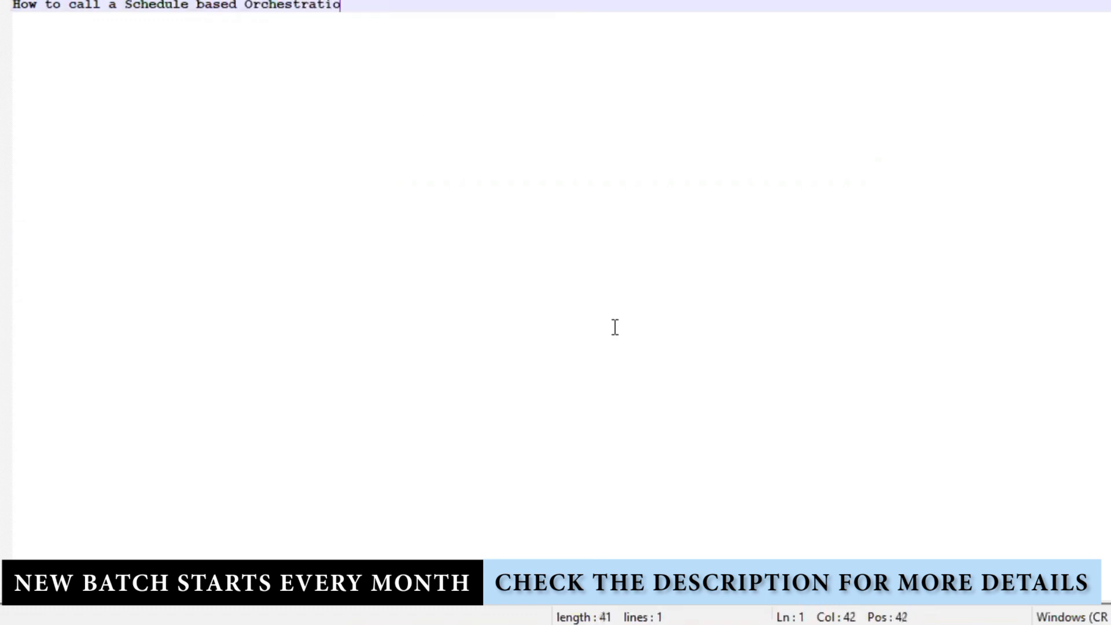
text(n From OIC)
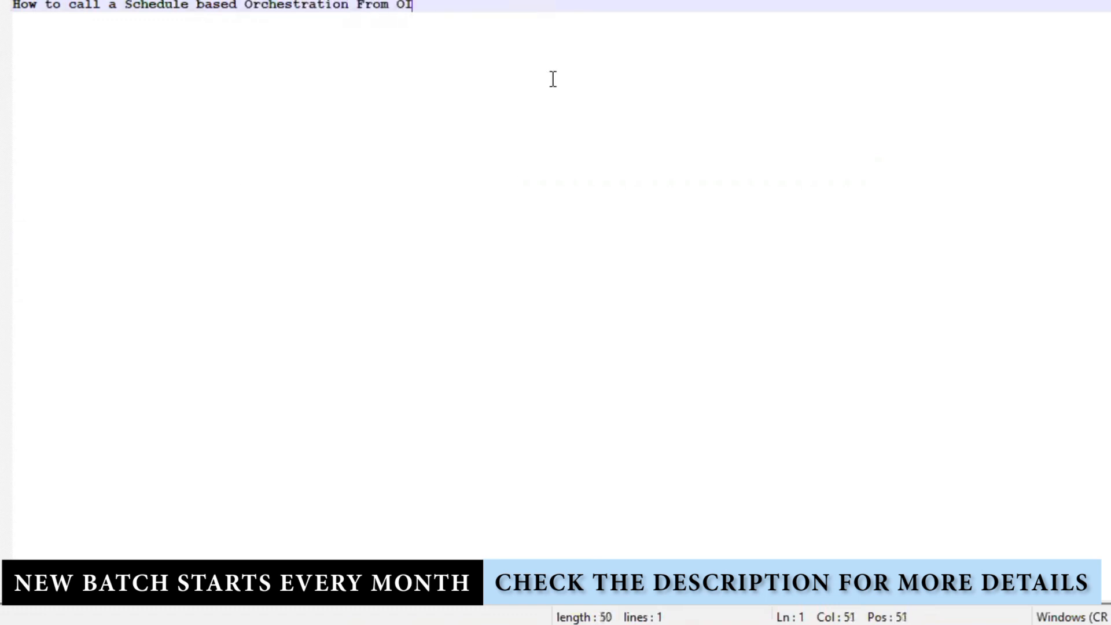
Below a blank line, add the double-indented note "Use Integration activity and need to have a Schedule Paramaerts"
key(Return)
key(Return)
key(Tab)
key(Tab)
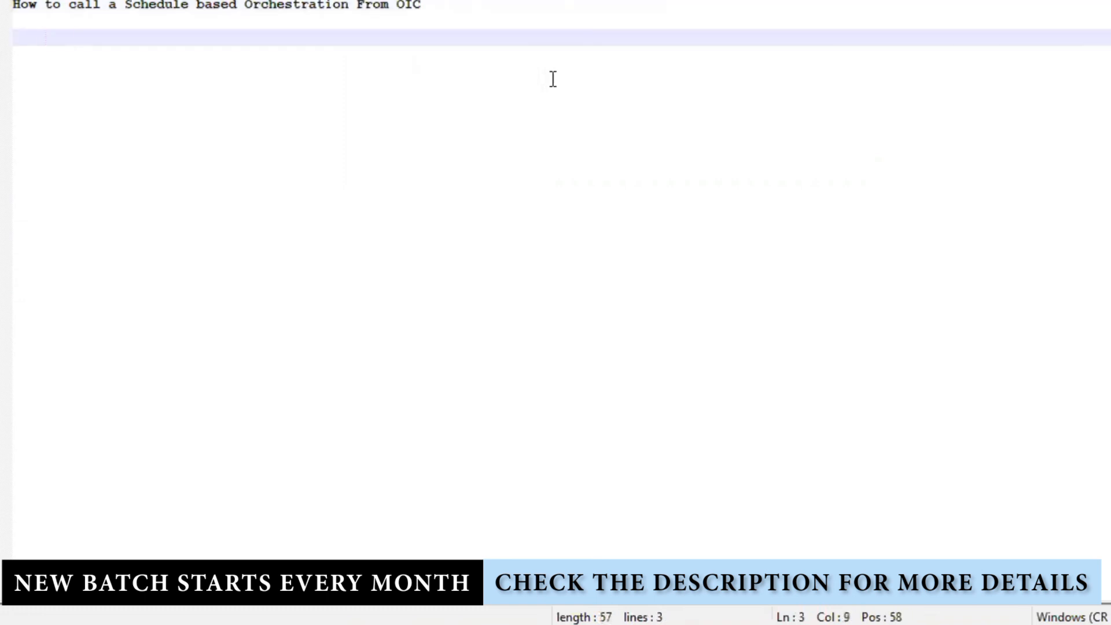
text(Us)
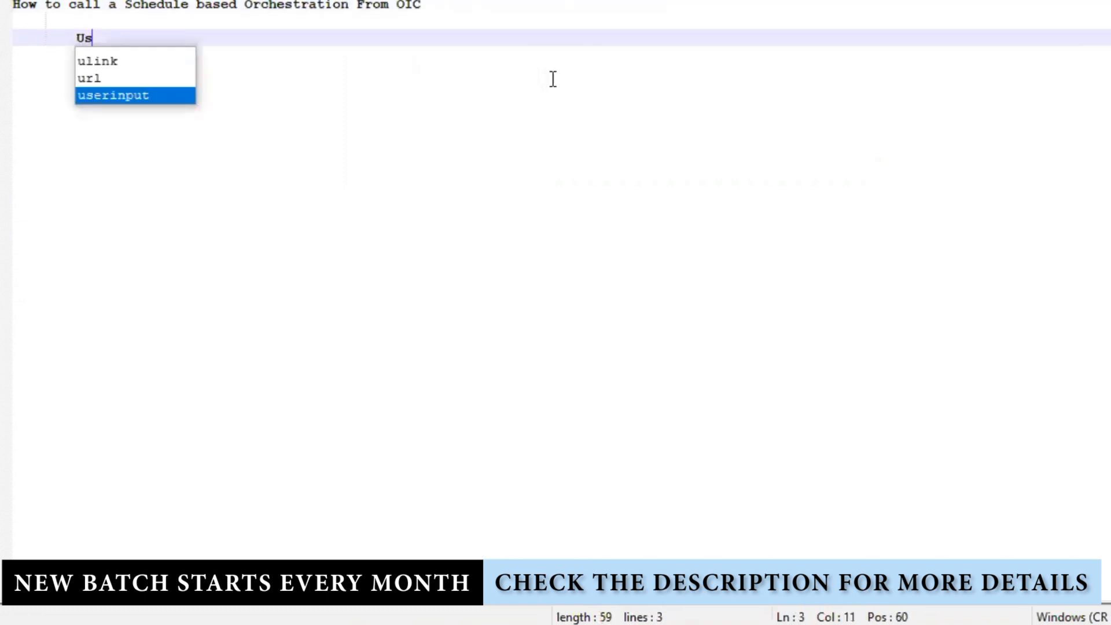
text(e Integrati)
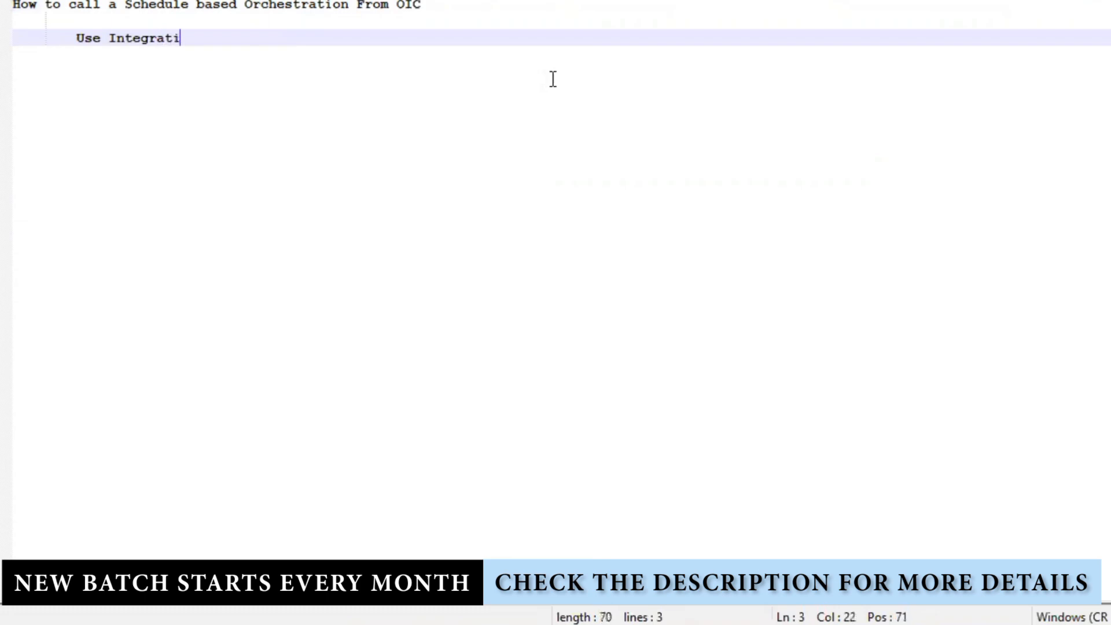
text(on activi)
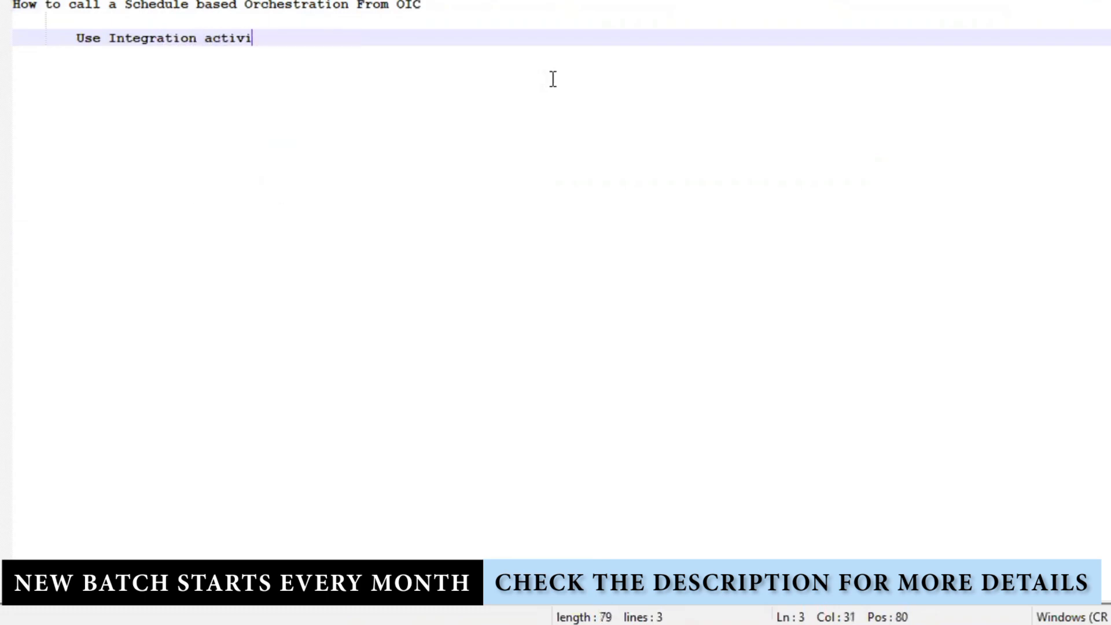
text(ty and nee)
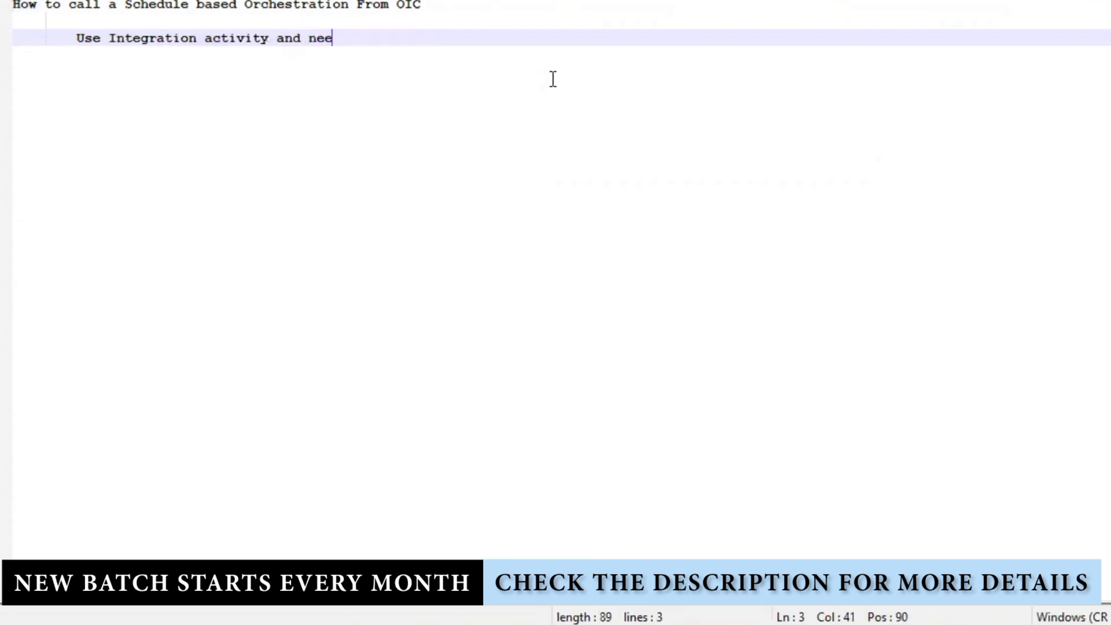
text(d to have )
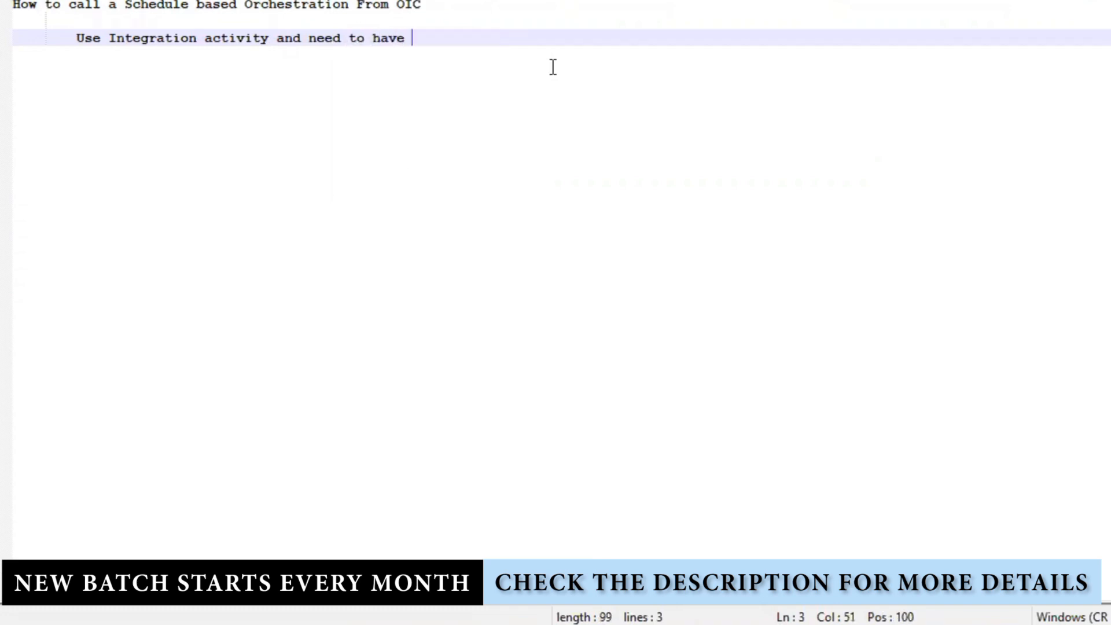
text(a Sched)
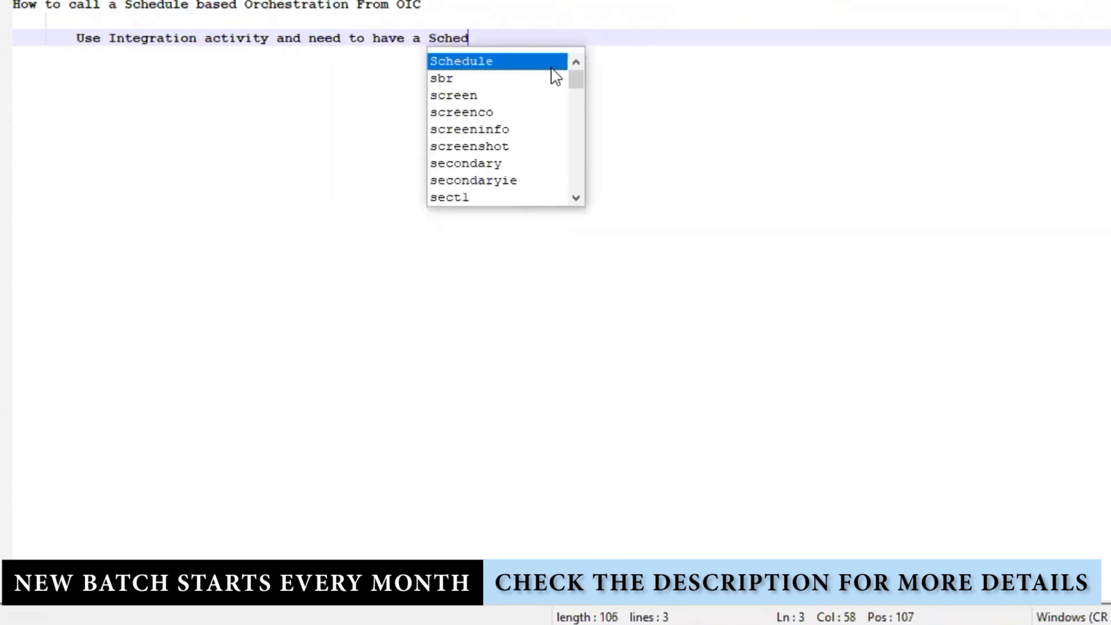
text(ule Para)
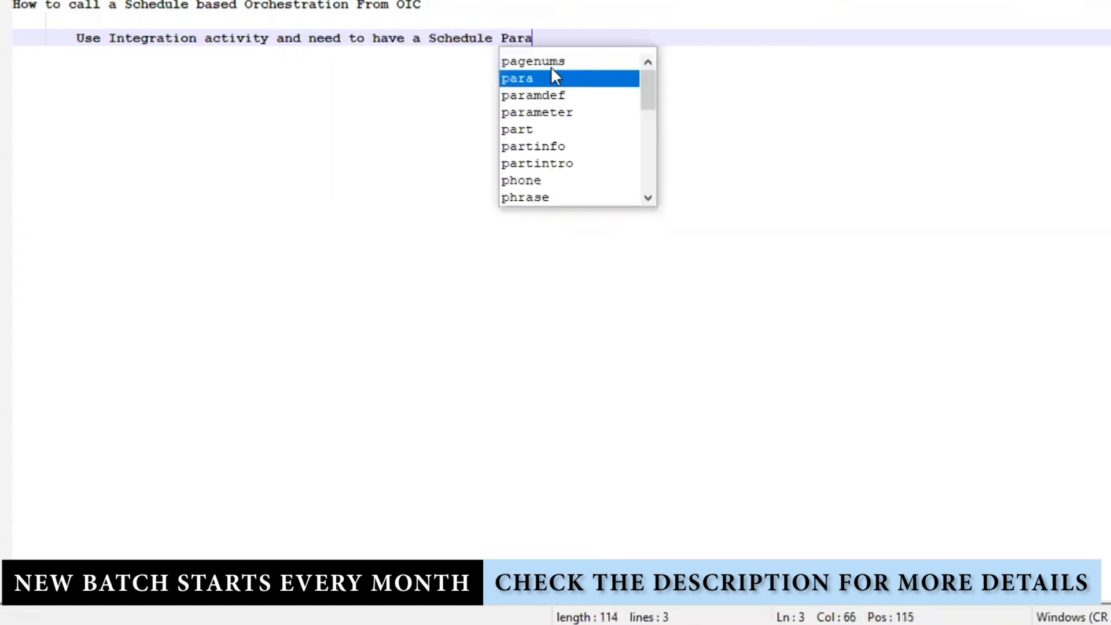
text(maerts)
Add the note "max of 5 schedule we can create" on the next line at the same indentation
key(Return)
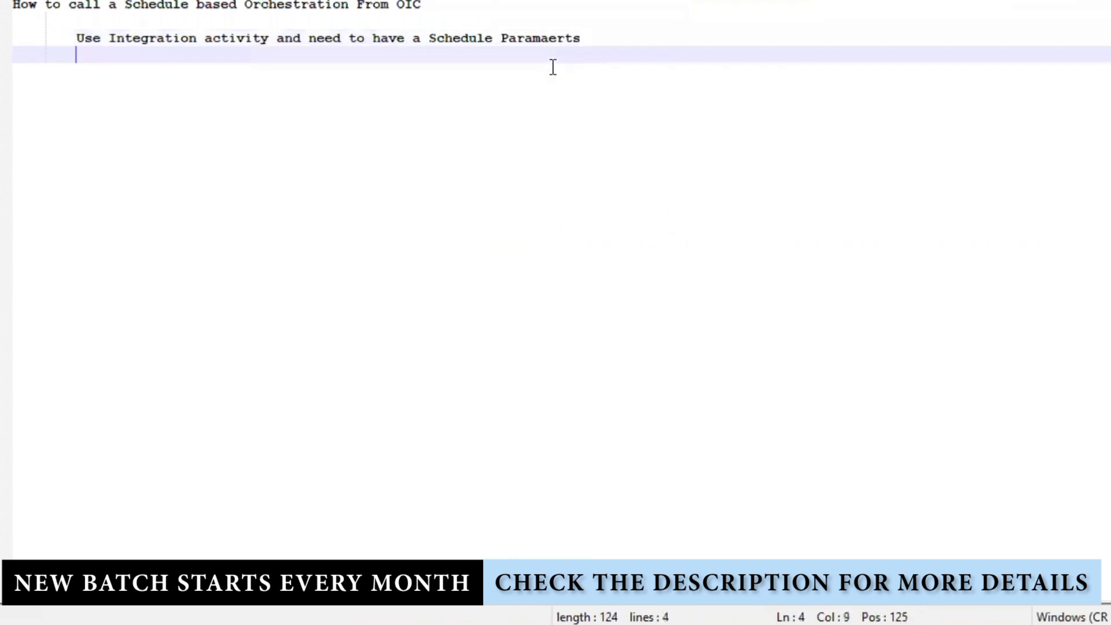
text(max )
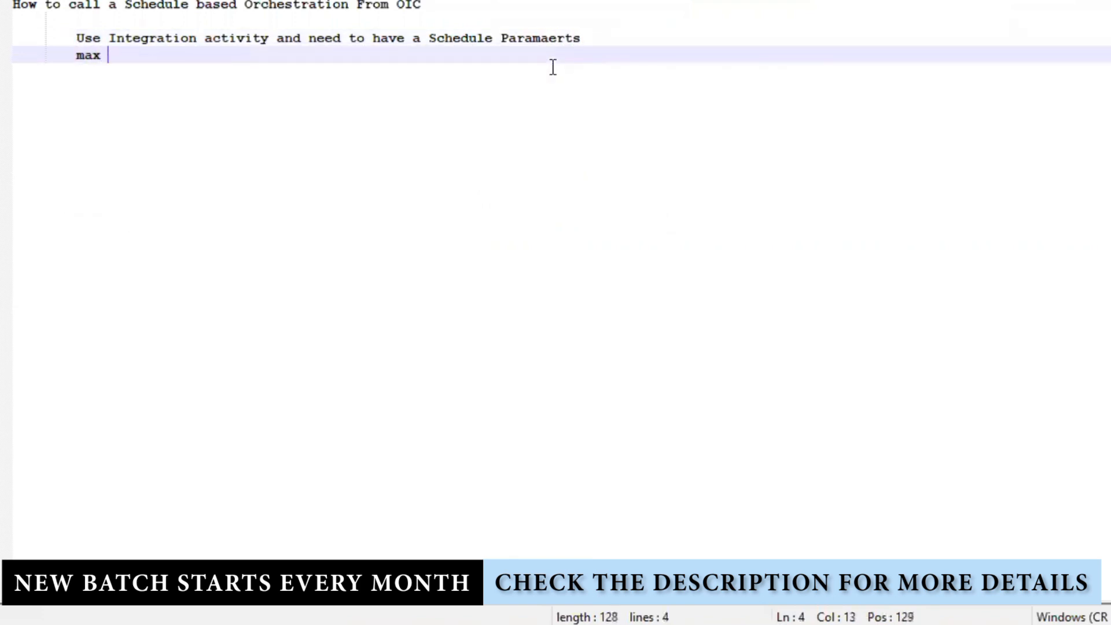
text(of 5 sch)
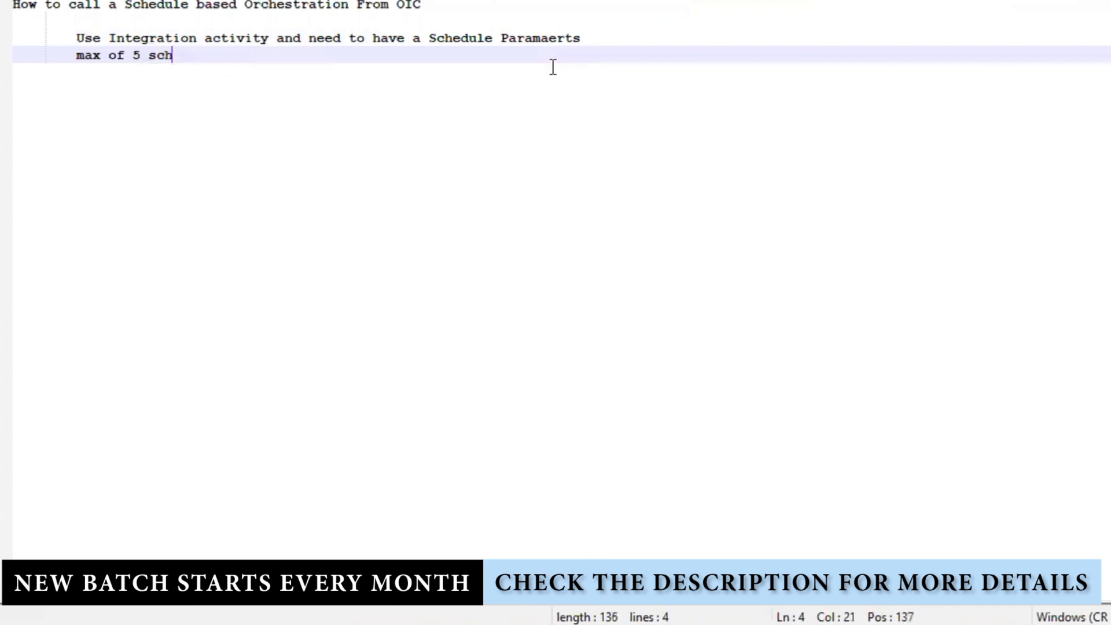
text(edule we c)
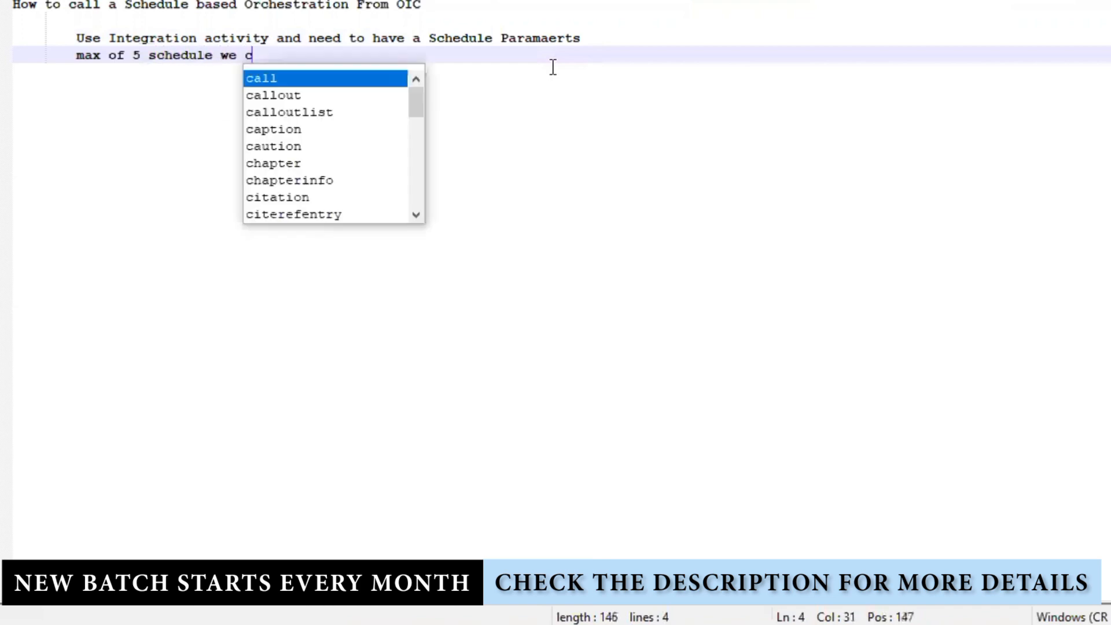
text(an create)
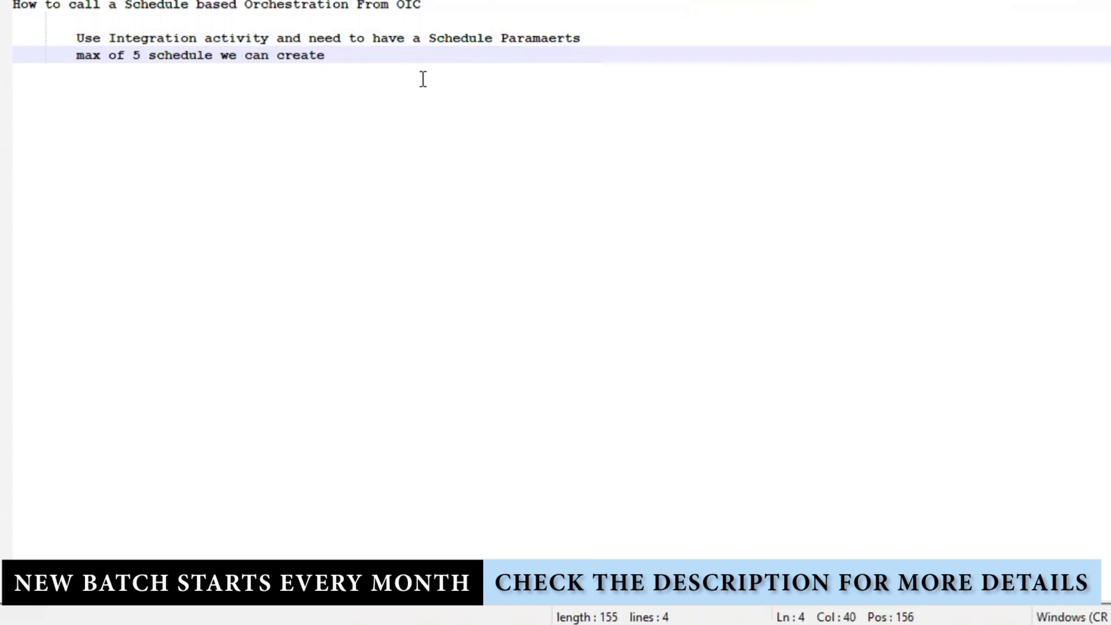
Leave a blank line after the notes and add the unindented heading "5-10 exammple"
key(ctrl+a)
click(367, 99)
key(Return)
key(Return)
key(Return)
key(BackSpace)
key(BackSpace)
key(BackSpace)
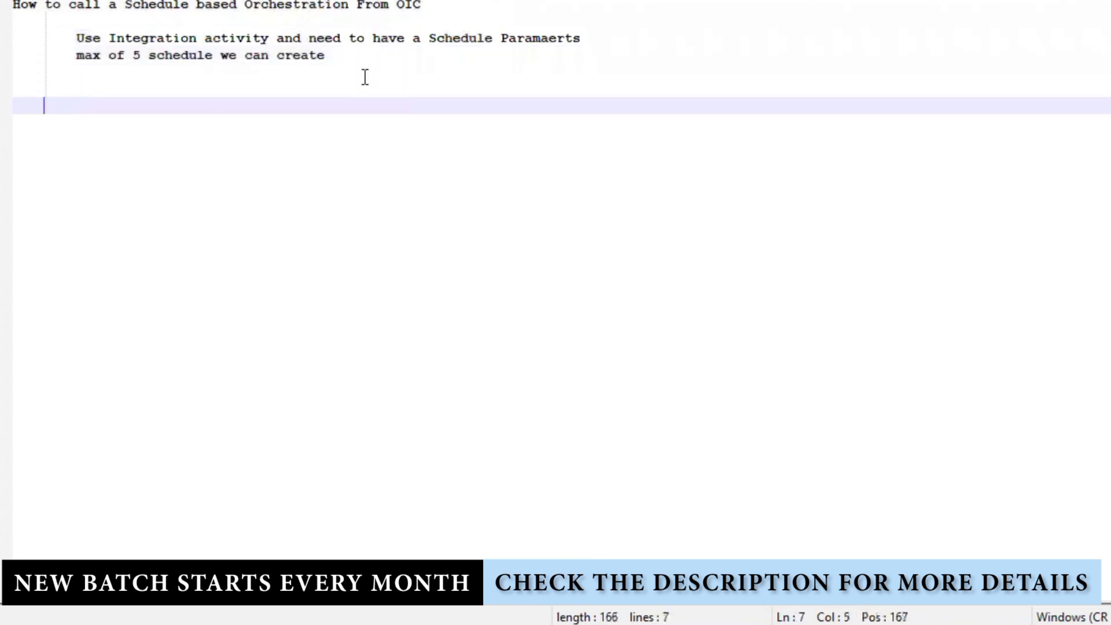
key(BackSpace)
key(BackSpace)
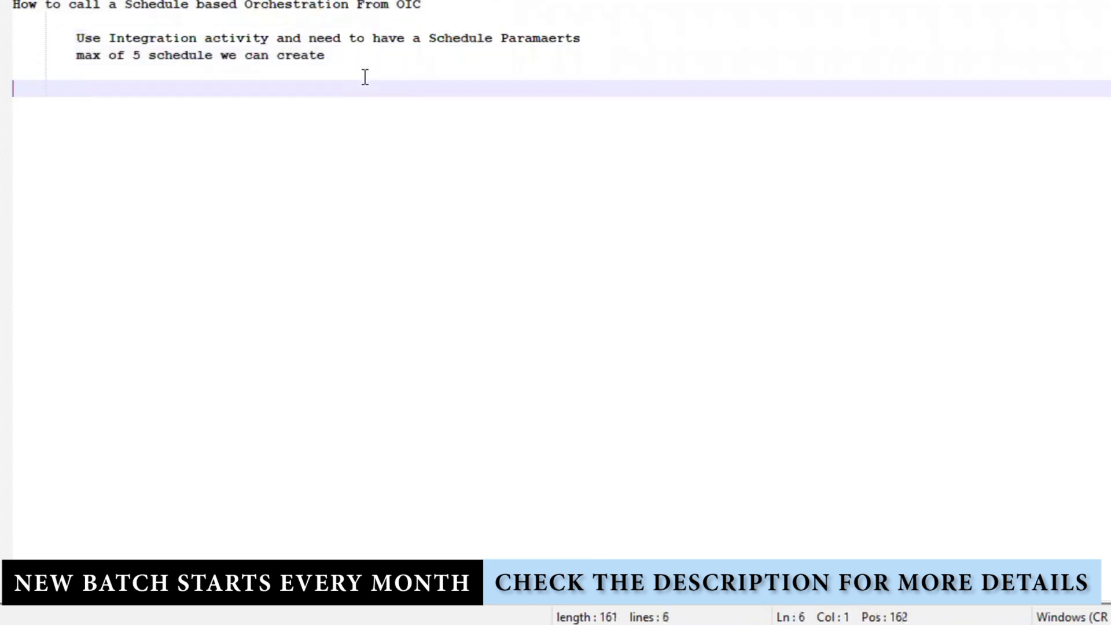
text(5-10 exammple)
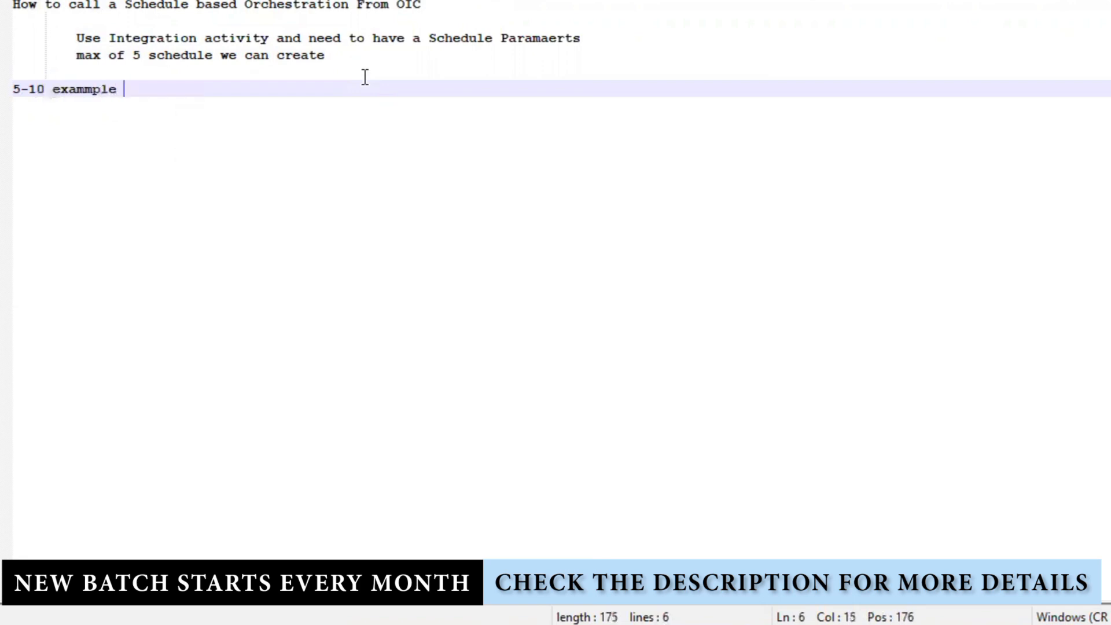
key(Return)
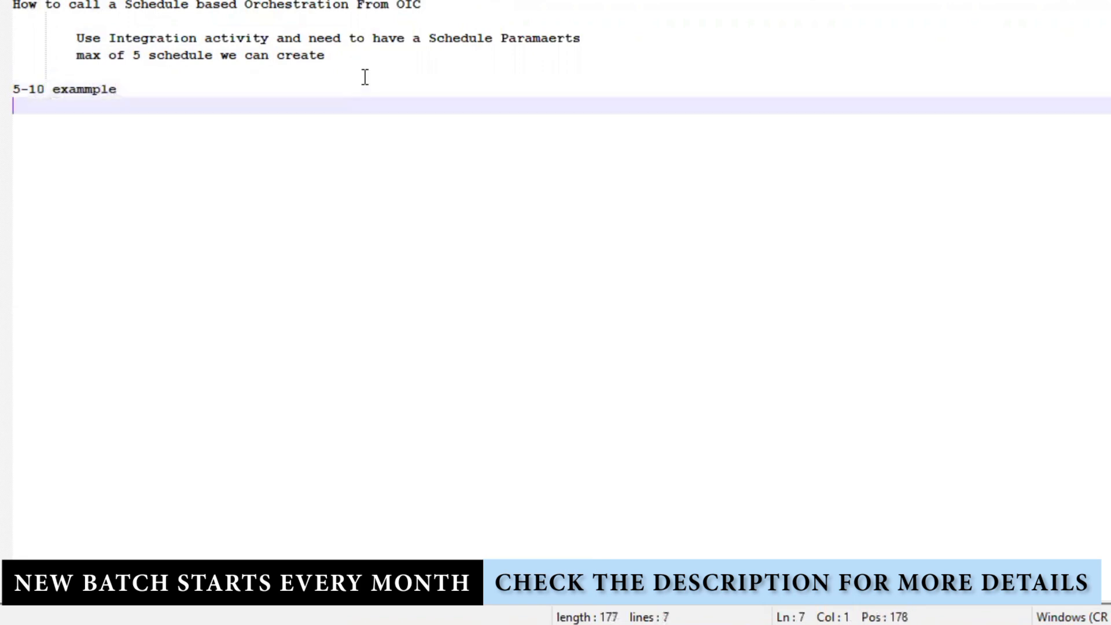
key(Tab)
text(C)
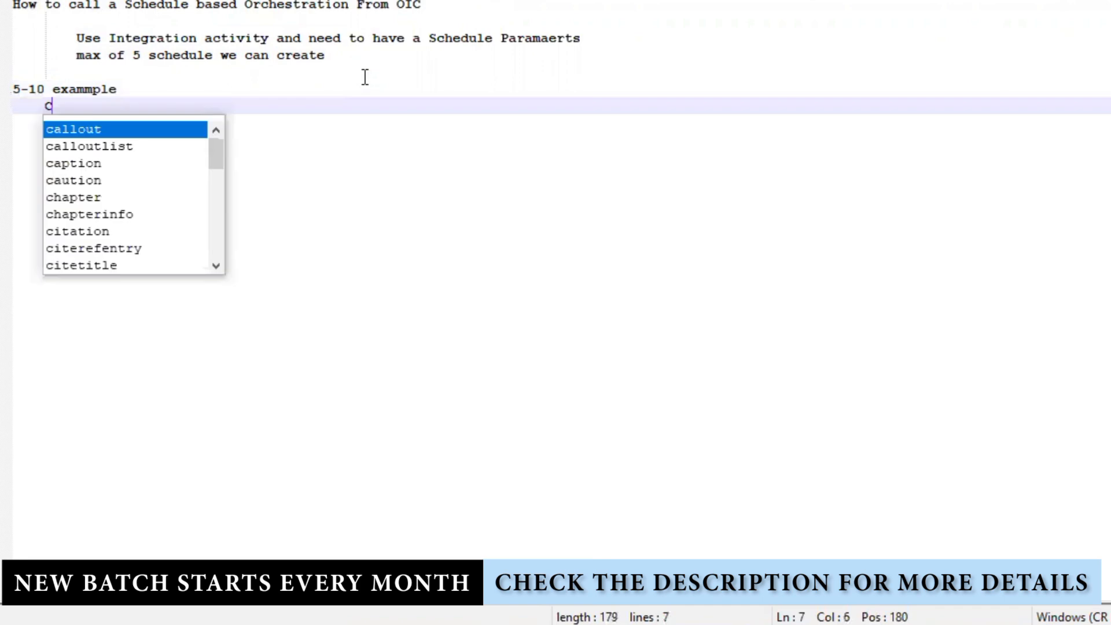
text(all)
key(Return)
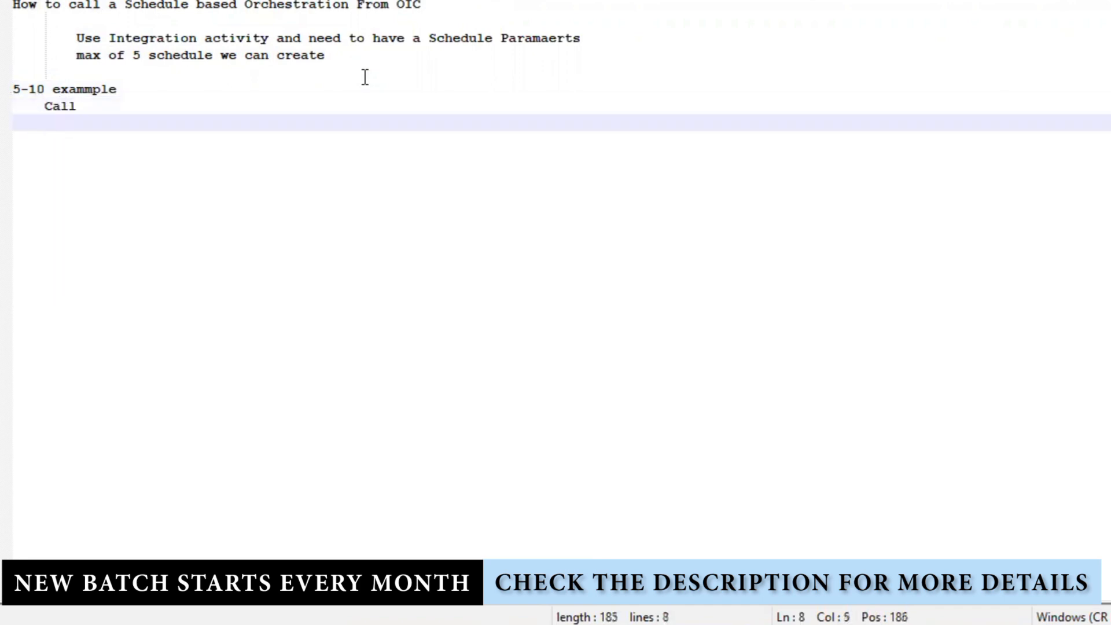
key(BackSpace)
key(BackSpace)
key(BackSpace)
key(BackSpace)
key(BackSpace)
key(BackSpace)
key(BackSpace)
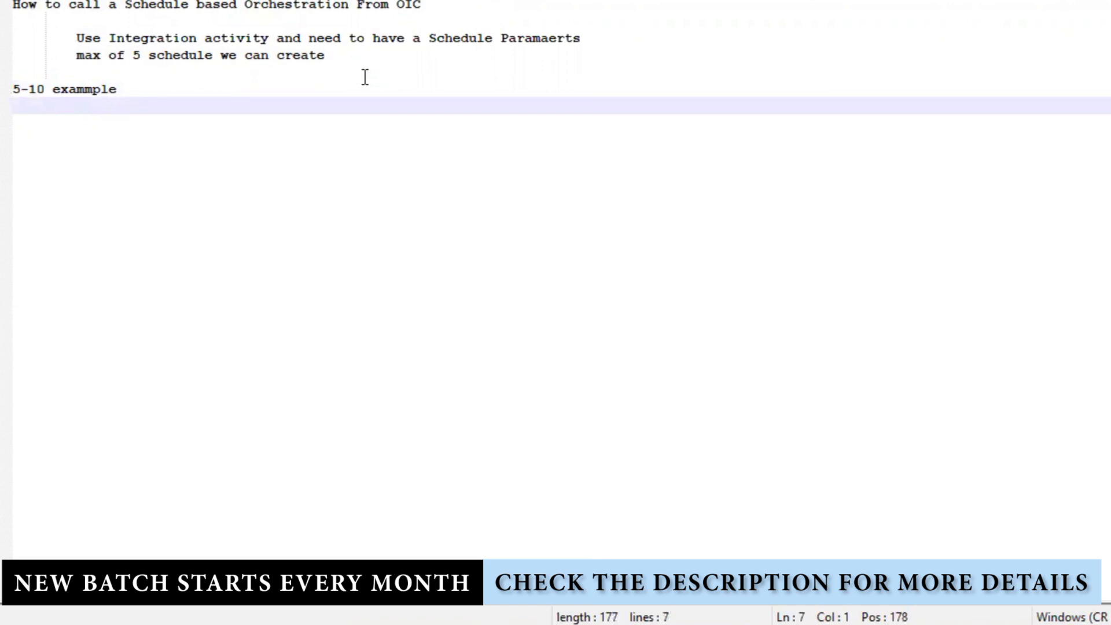
Add the indented line "Parent Service - SOAP or REST API" under the "5-10 exammple" heading
key(Tab)
text(Parent Service -)
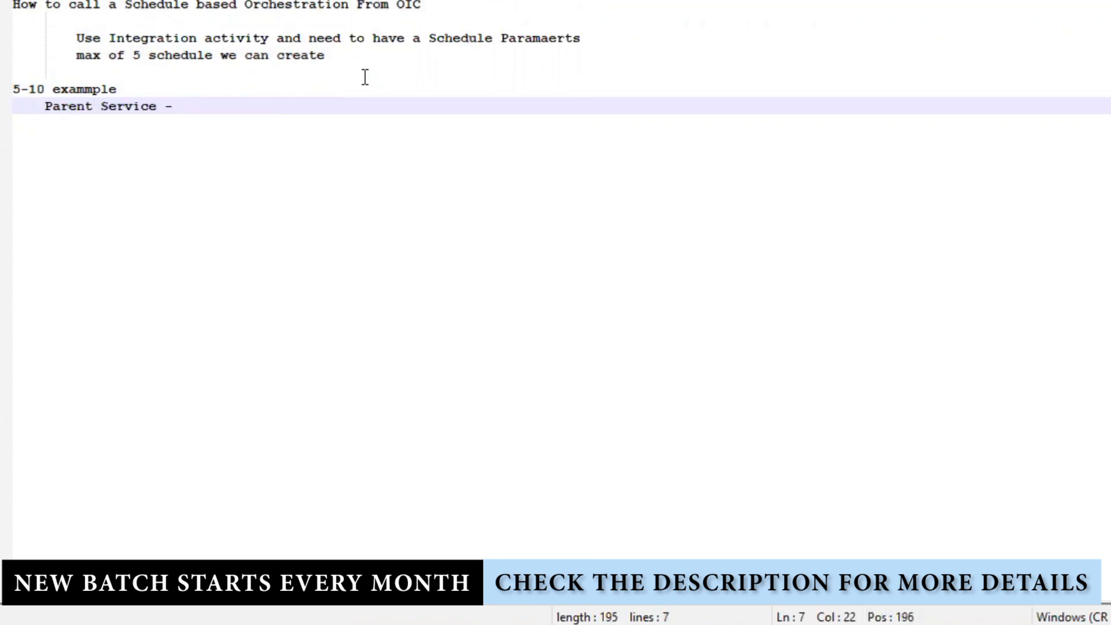
text( OI)
key(BackSpace)
key(BackSpace)
text(SOAP or )
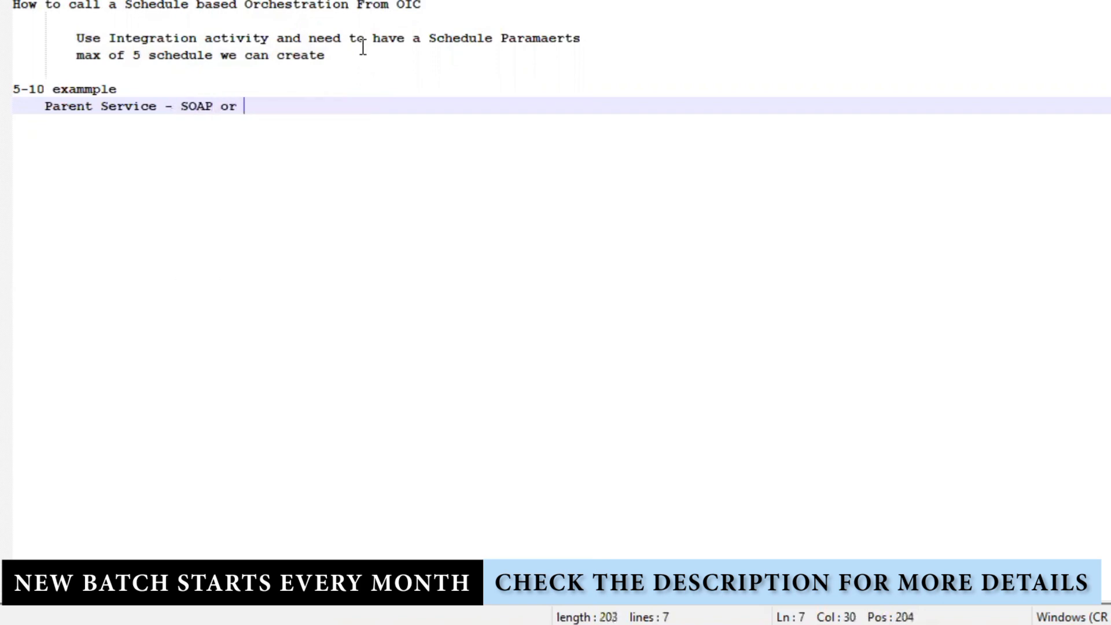
text(REST API)
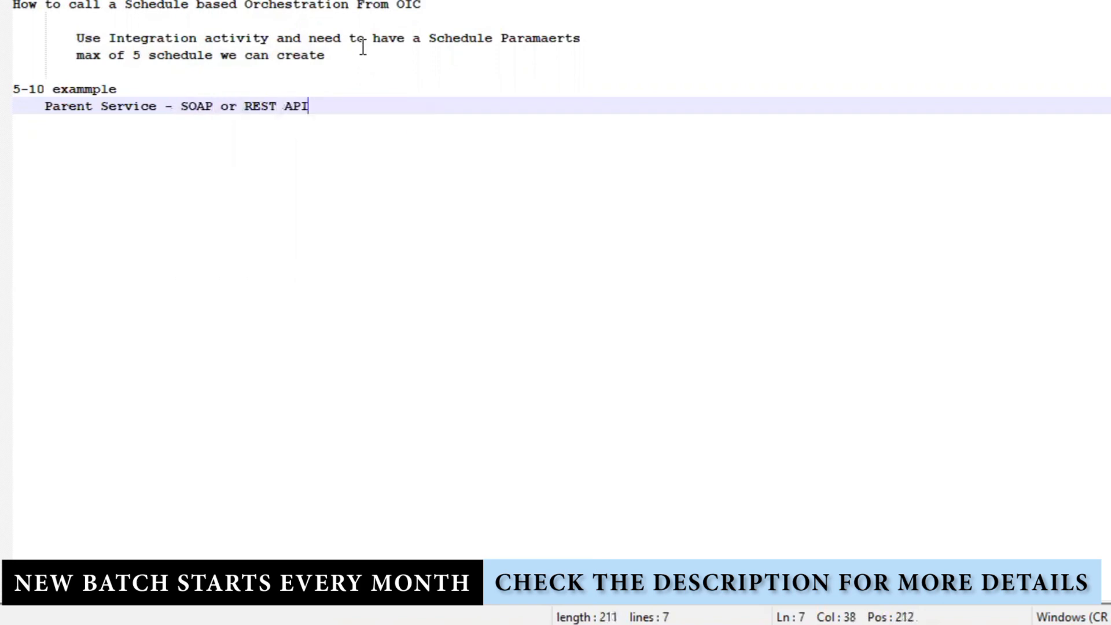
Add "Child Service - Schedule based" one indent level deeper under the Parent Service line, and start a new line
key(Return)
key(Tab)
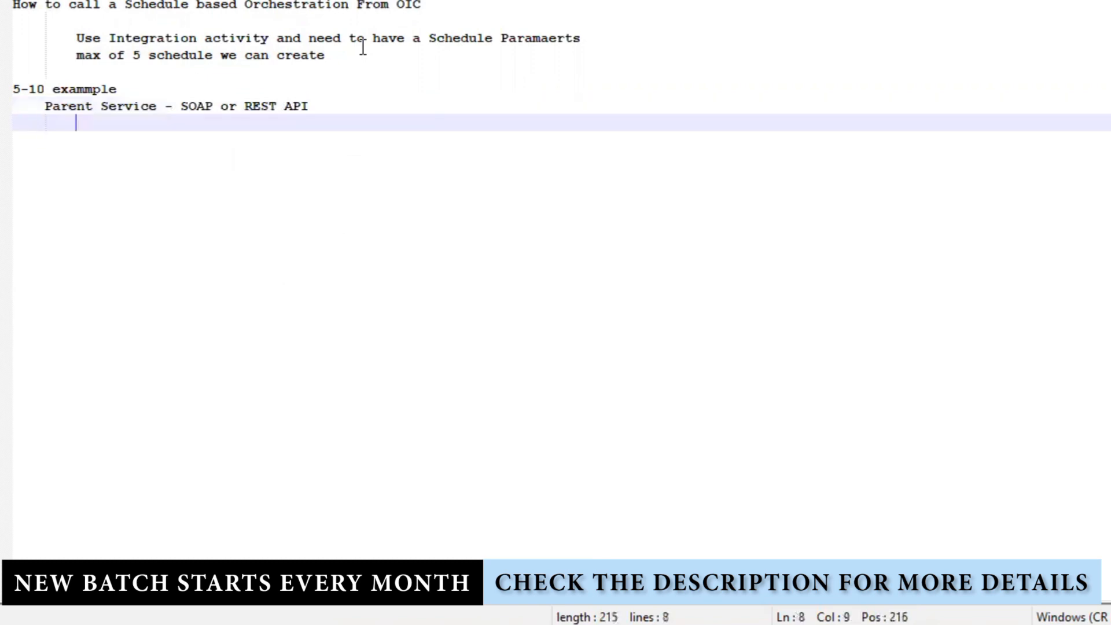
text(Child )
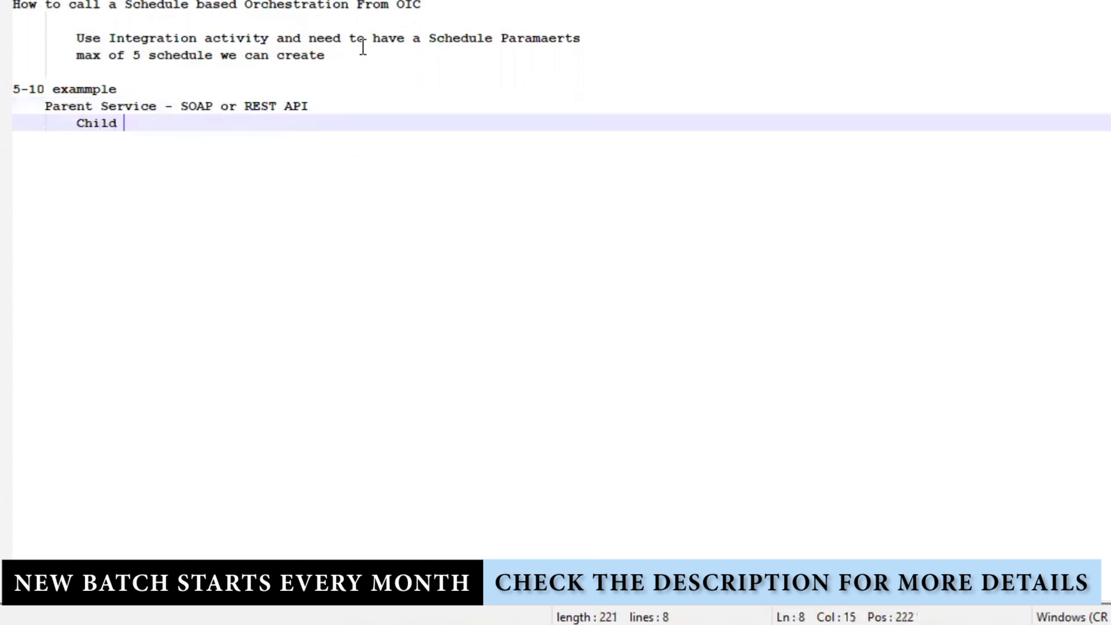
text(Service )
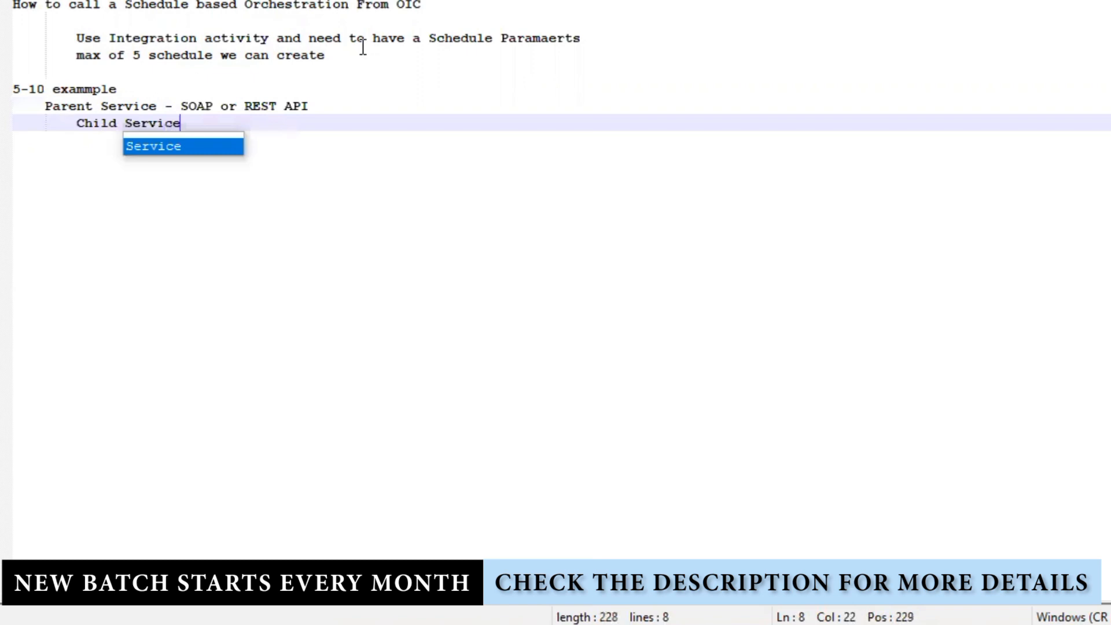
text(- )
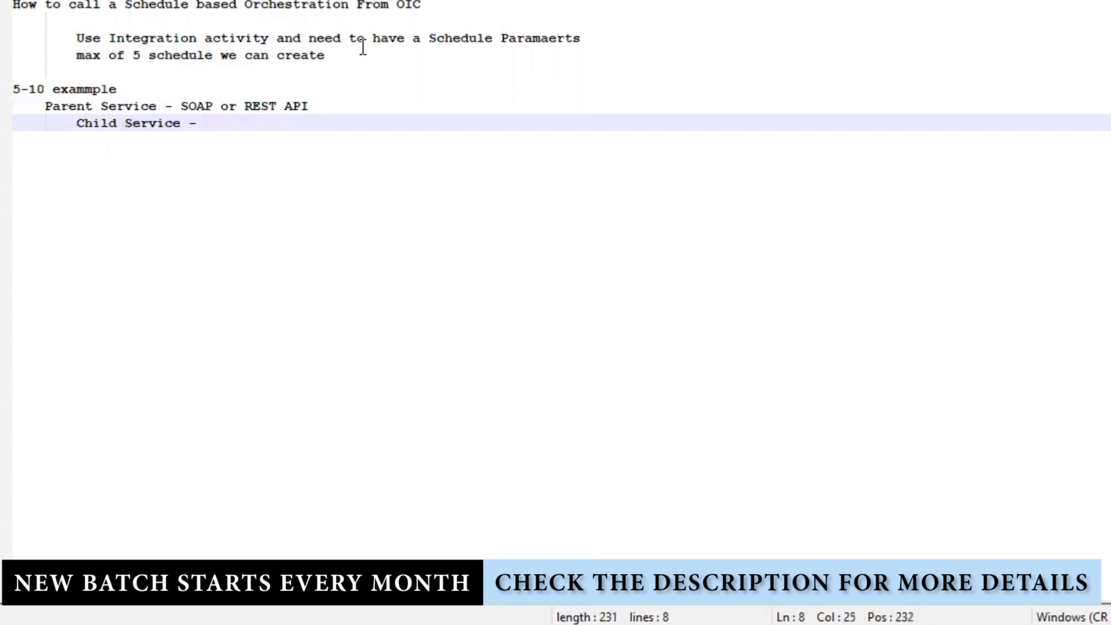
text(Schedu)
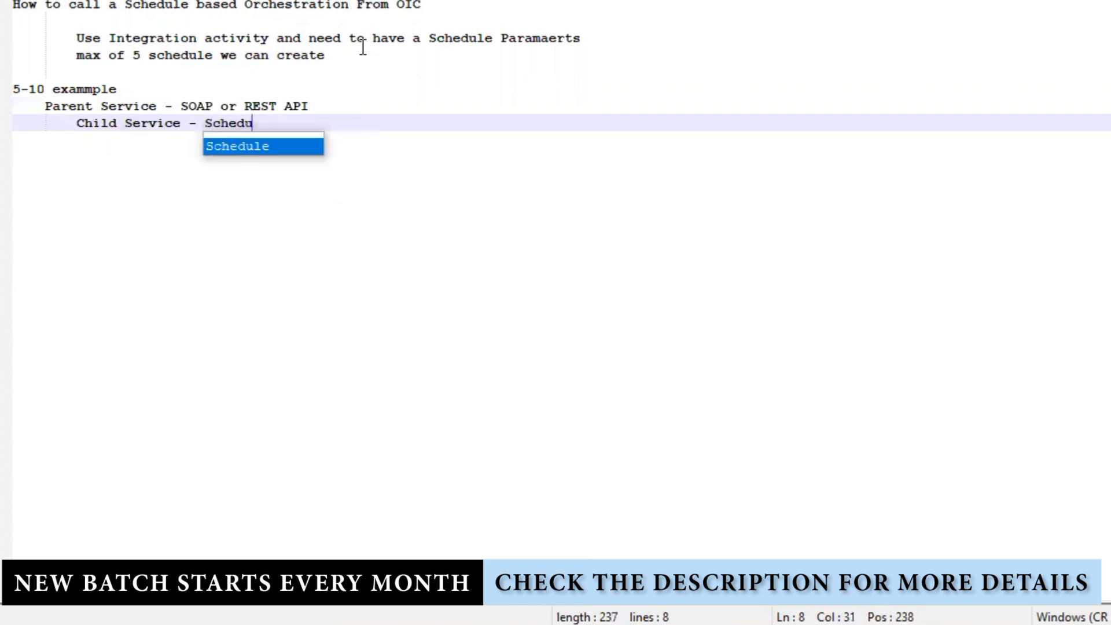
text(le based)
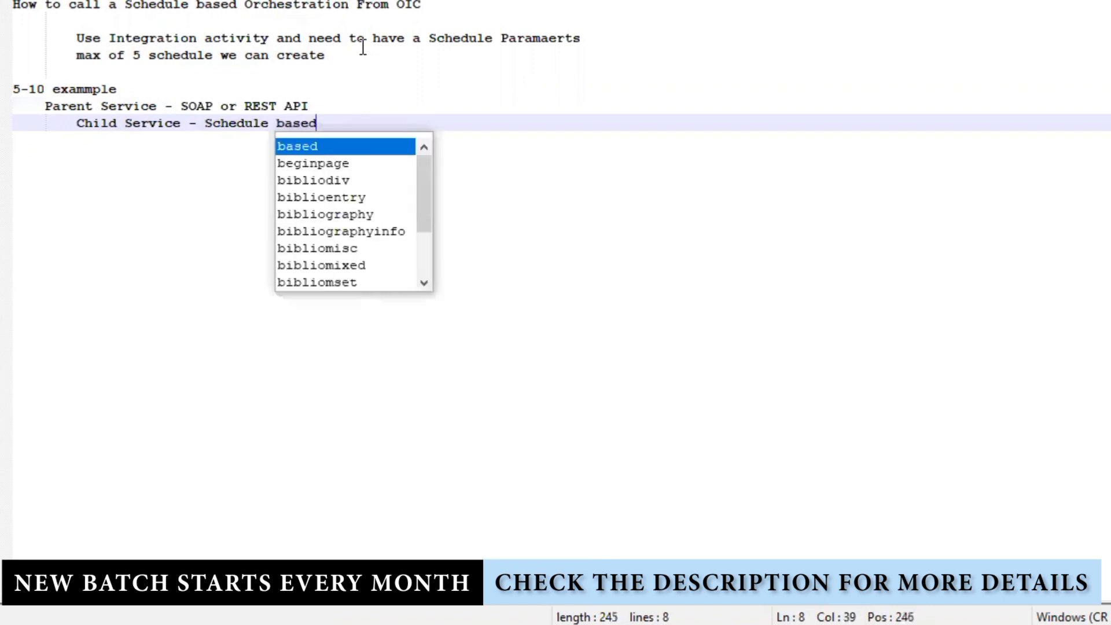
key(Return)
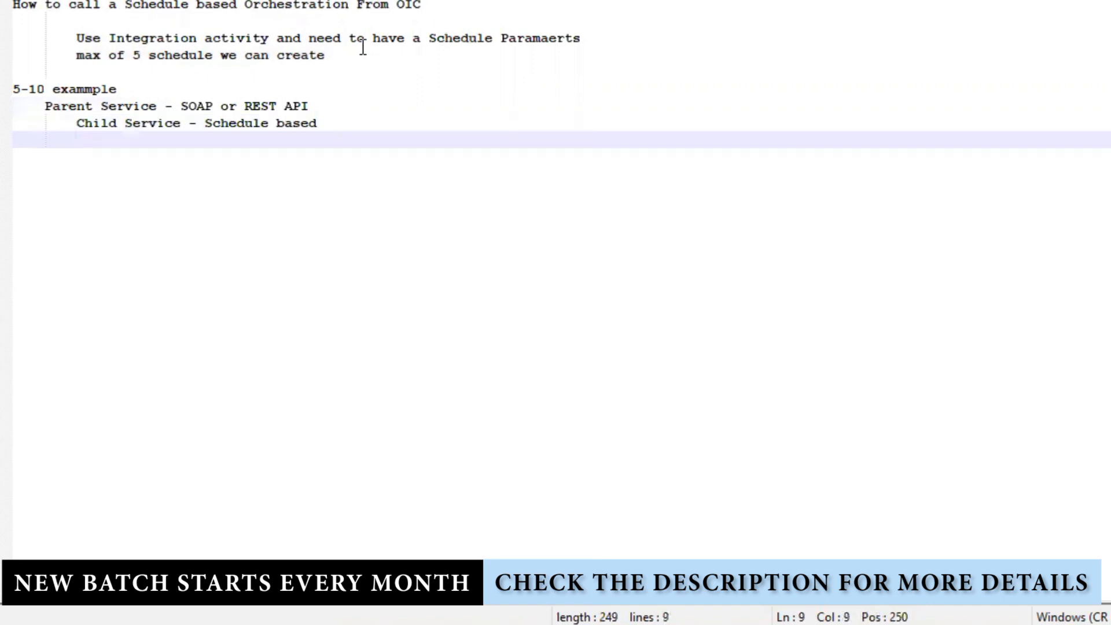
Append "- Concat, Substring, Date function," to the end of the Child Service line
click(341, 126)
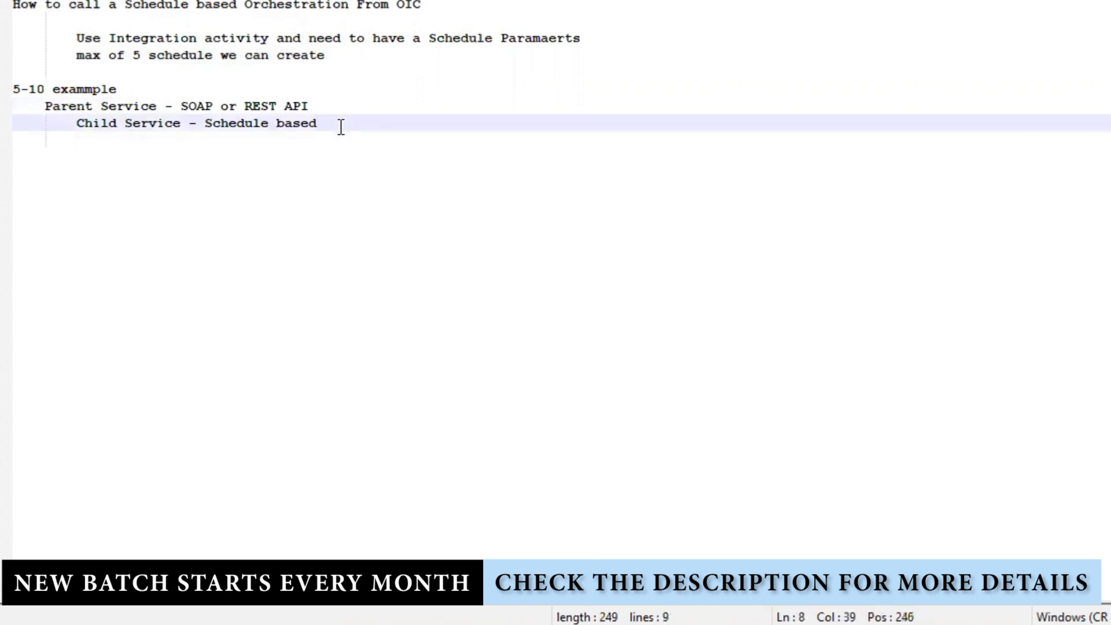
text(- Concat, Su)
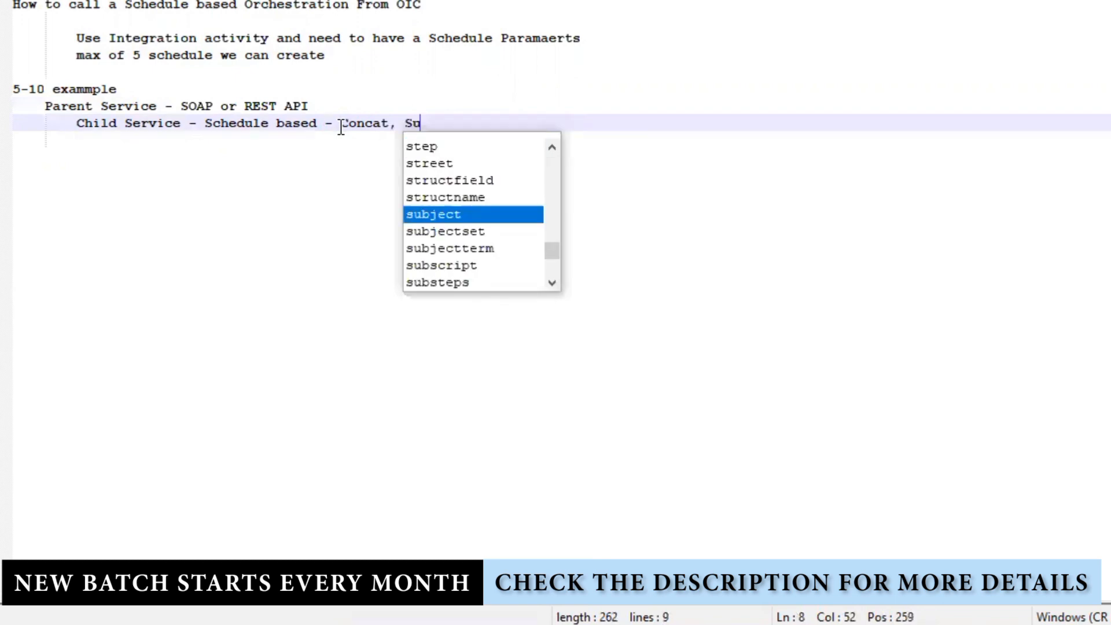
text(bstring)
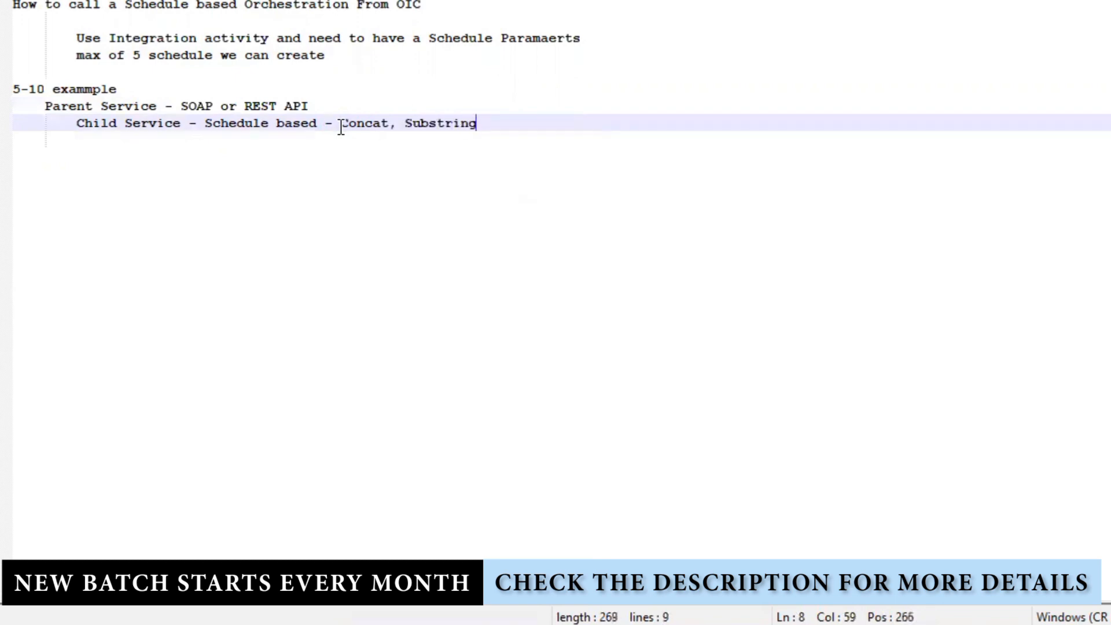
text(, Date)
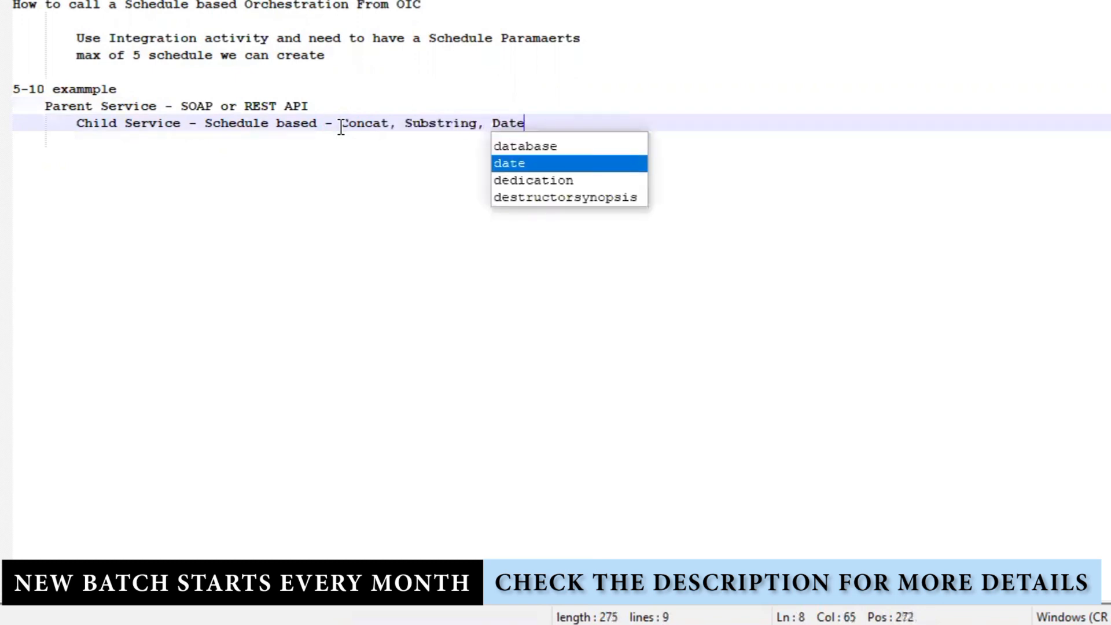
text( function,)
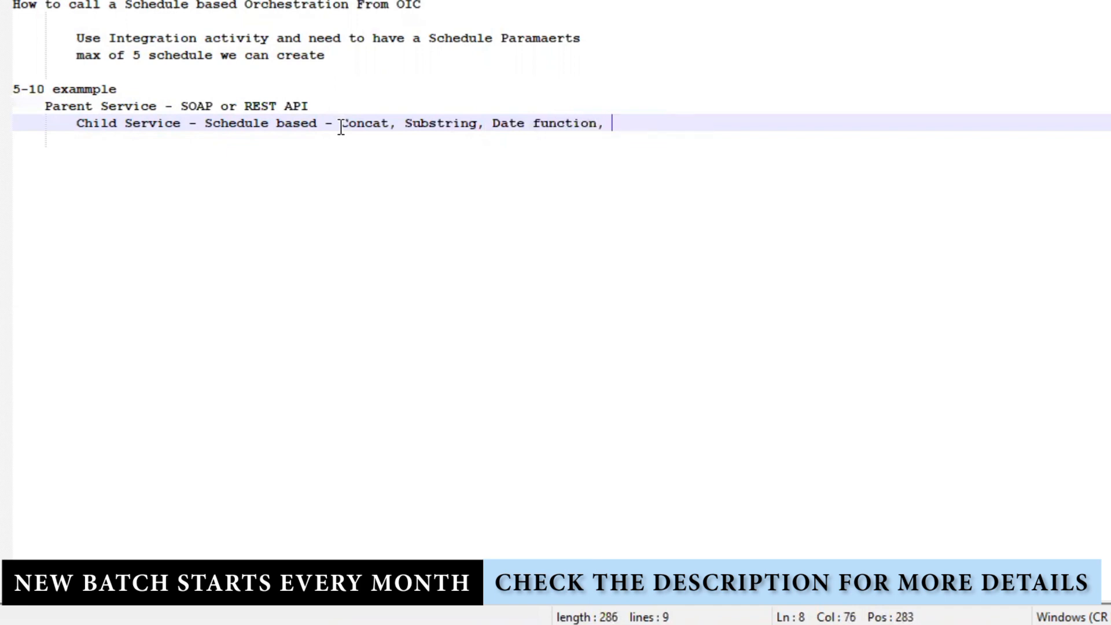
Continue the Child Service line with " , Mathematical(Calculator Service)" after the date function entry
text( , M)
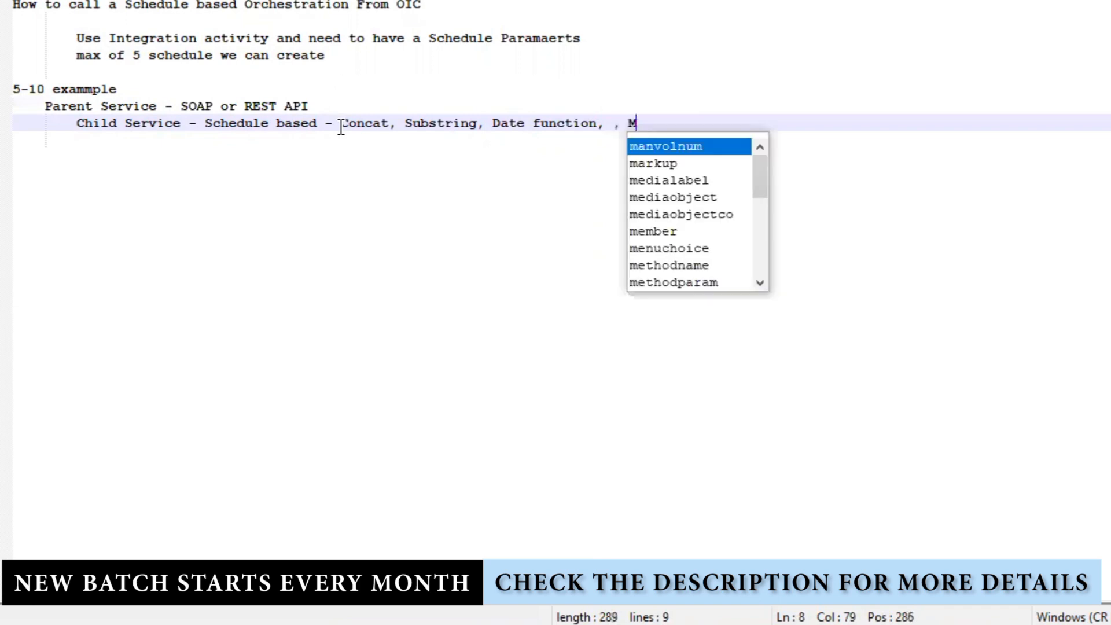
text(athematical)
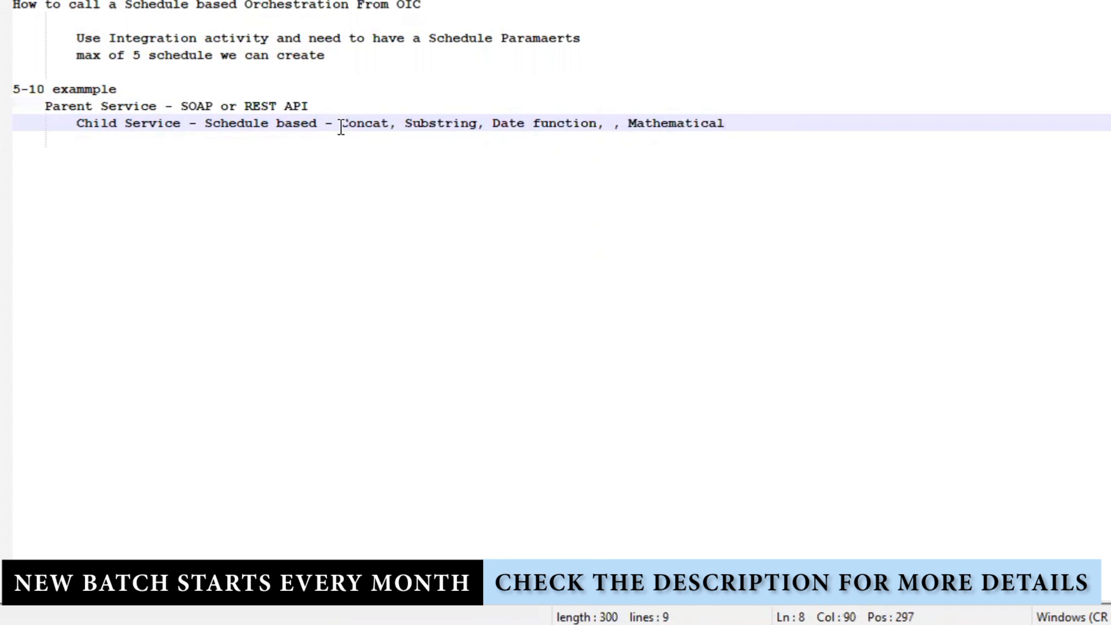
text((Calcula)
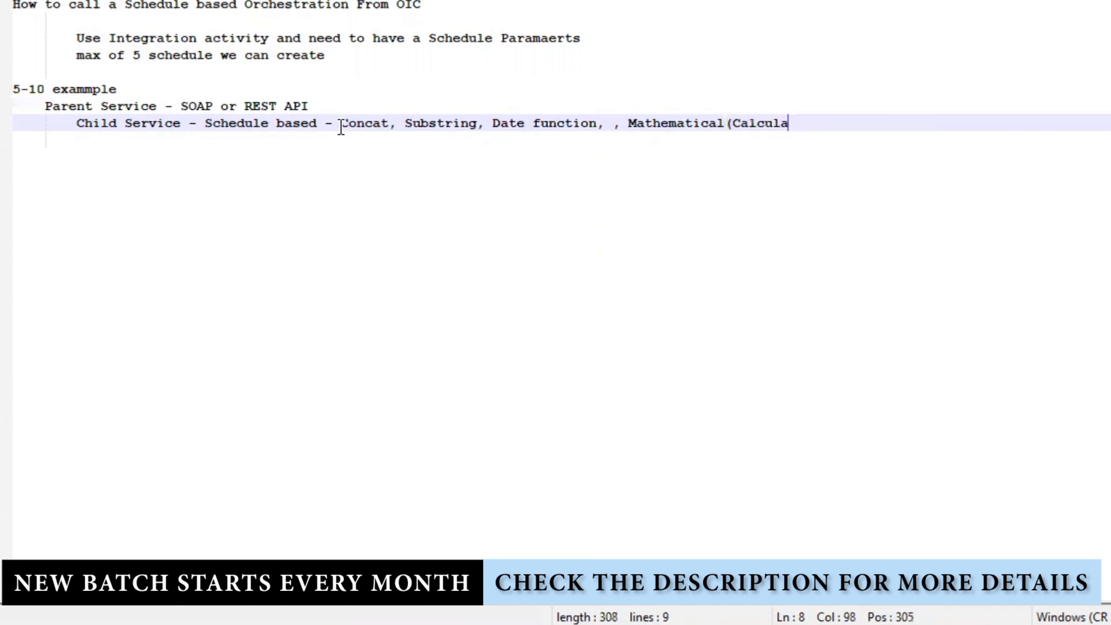
text(tor Service)
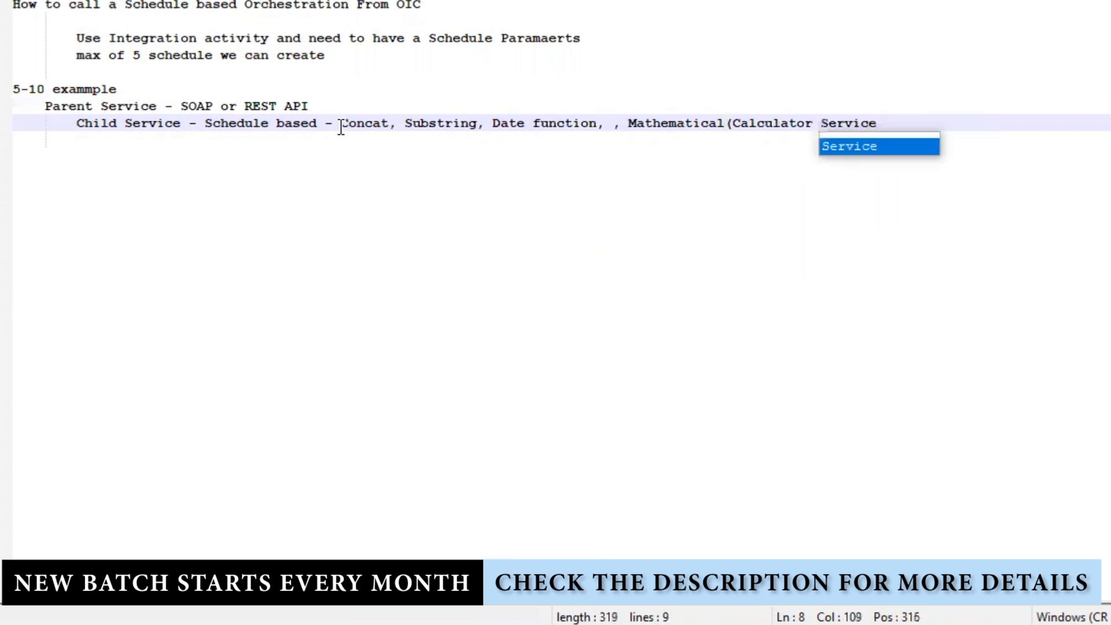
text())
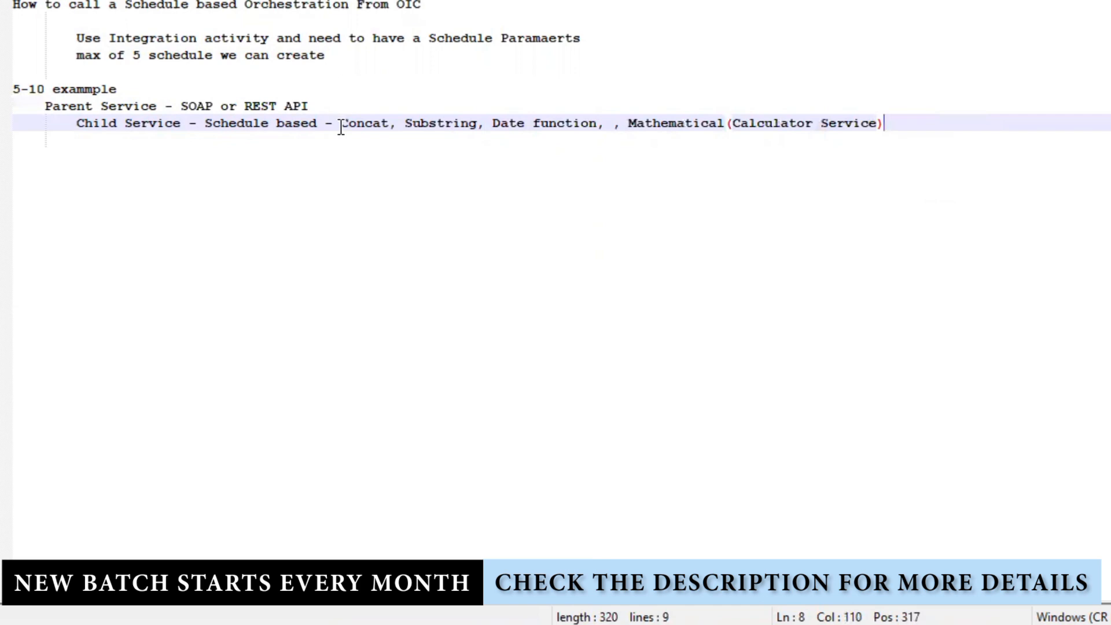
Add ", SUbstring before and substring after" to the end of the Child Service line
text(, SUbstri)
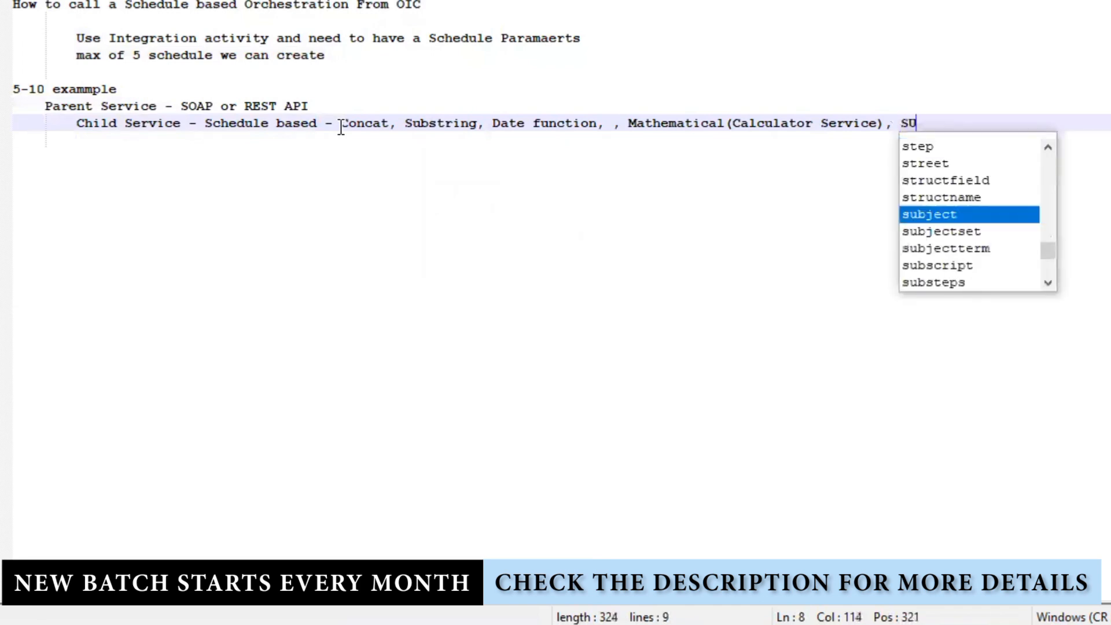
text(ng )
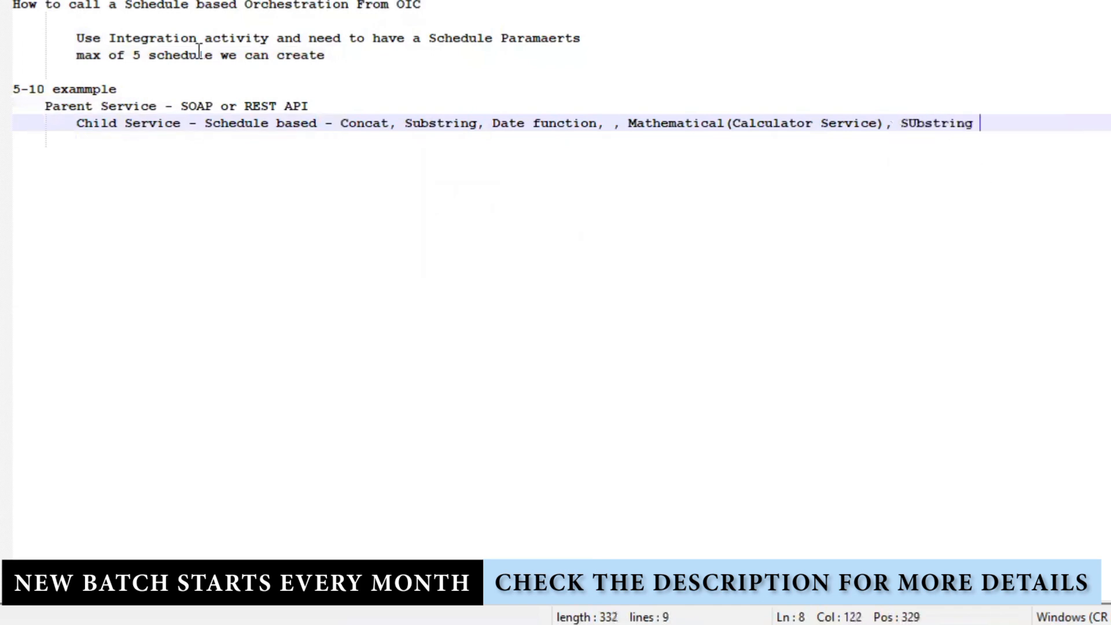
text(before and sub)
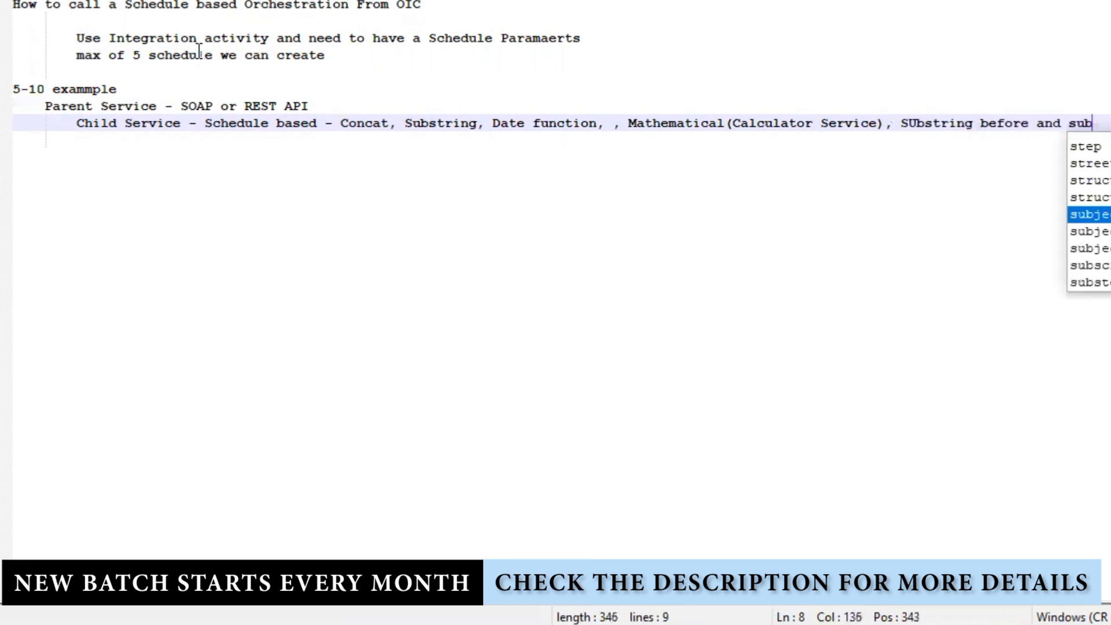
text(string after)
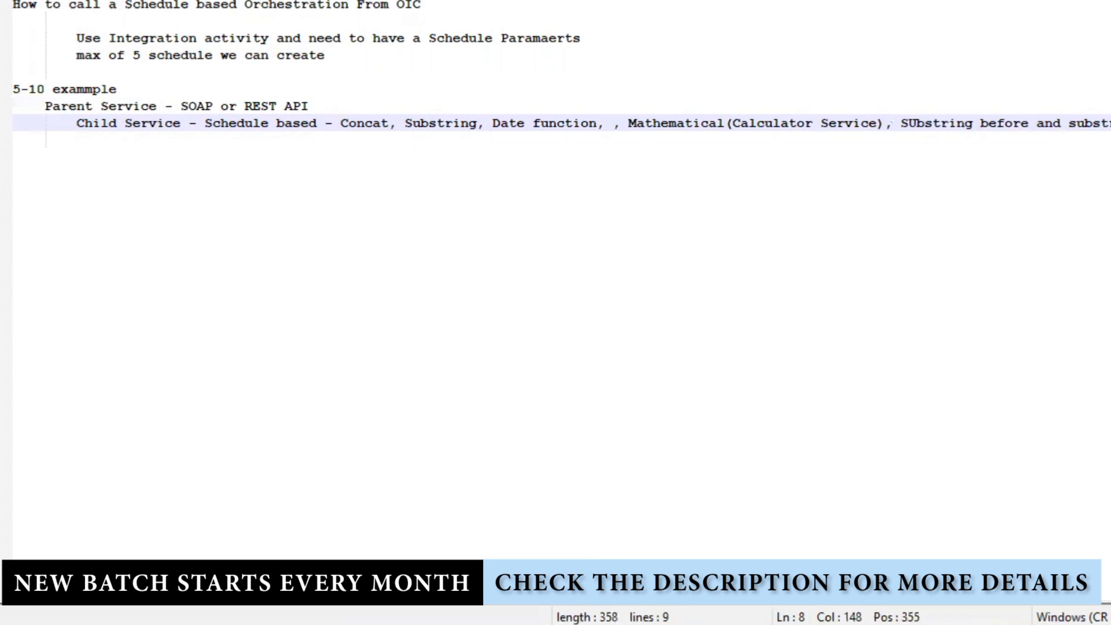
Replace "or" with "and" between SOAP and REST API in the Parent Service line
drag(1110, 123, 231, 105)
click(258, 138)
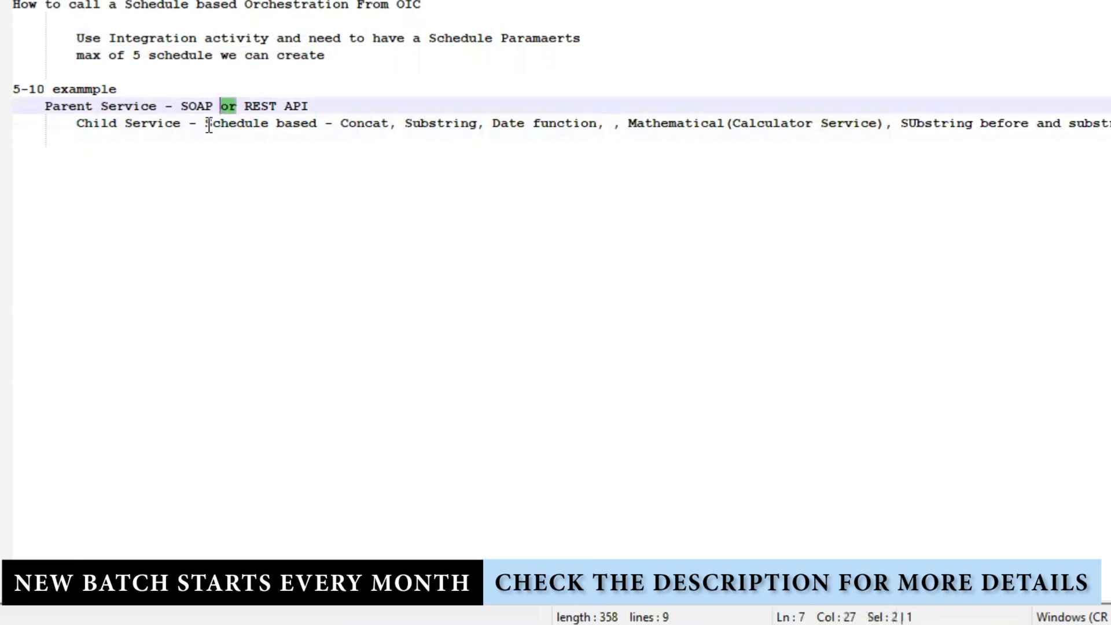
text(and)
click(739, 284)
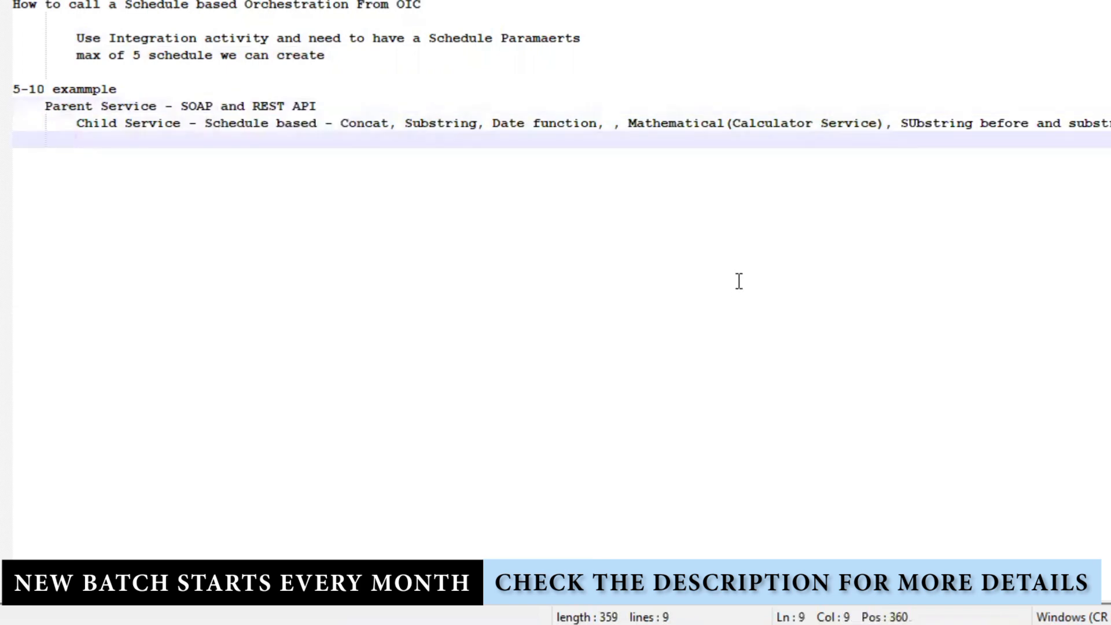
Change the number in the example heading above the Parent Service line to 12
double_click(72, 109)
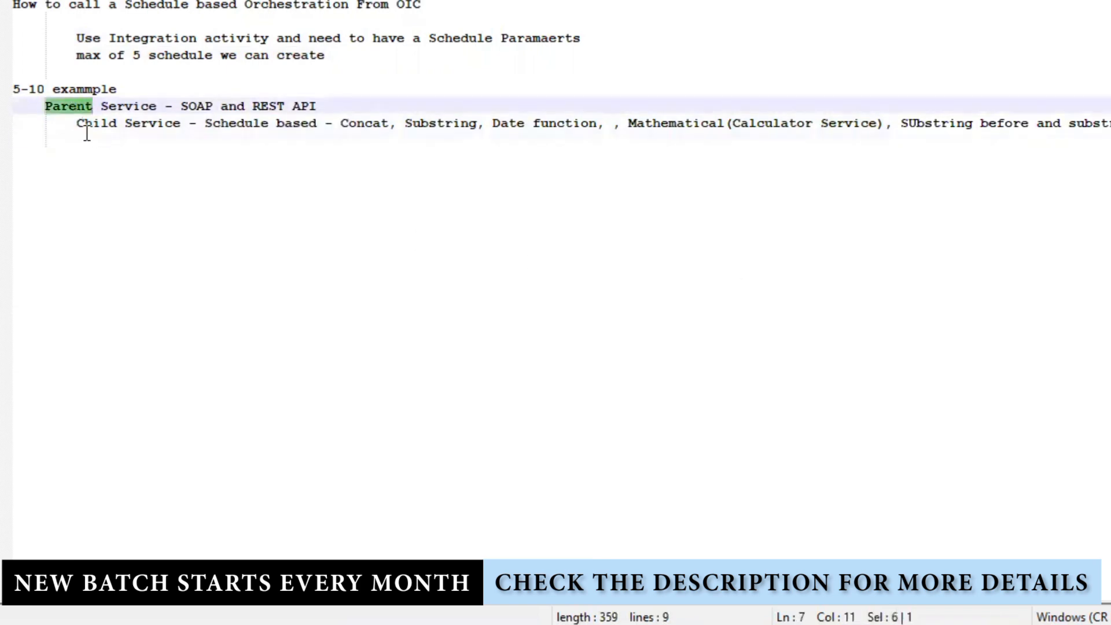
drag(76, 124, 188, 125)
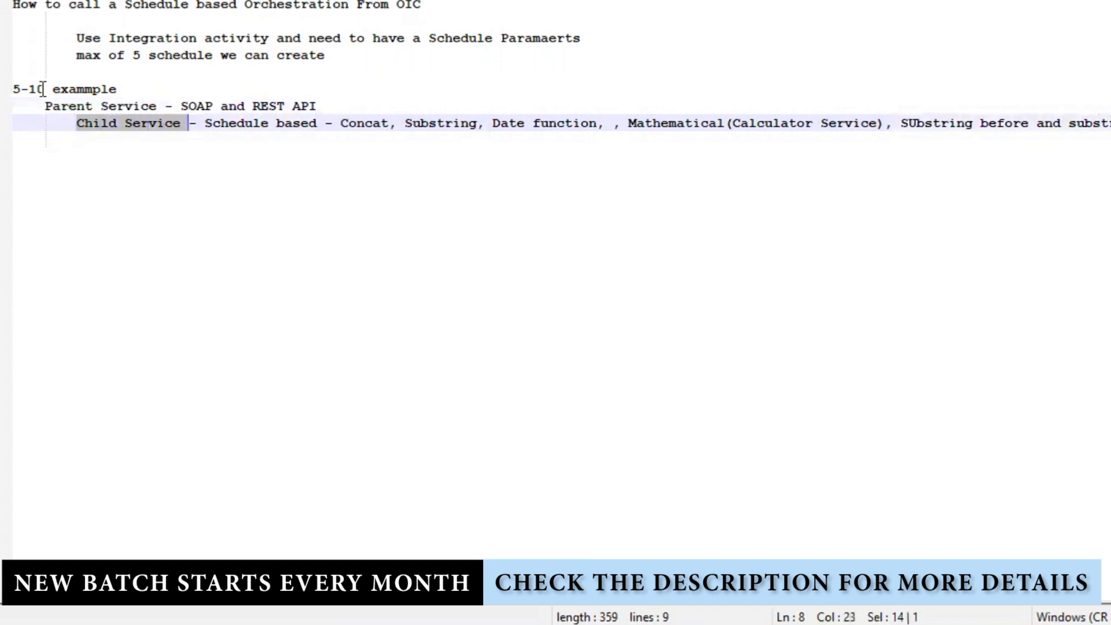
drag(43, 89, 12, 89)
text(12)
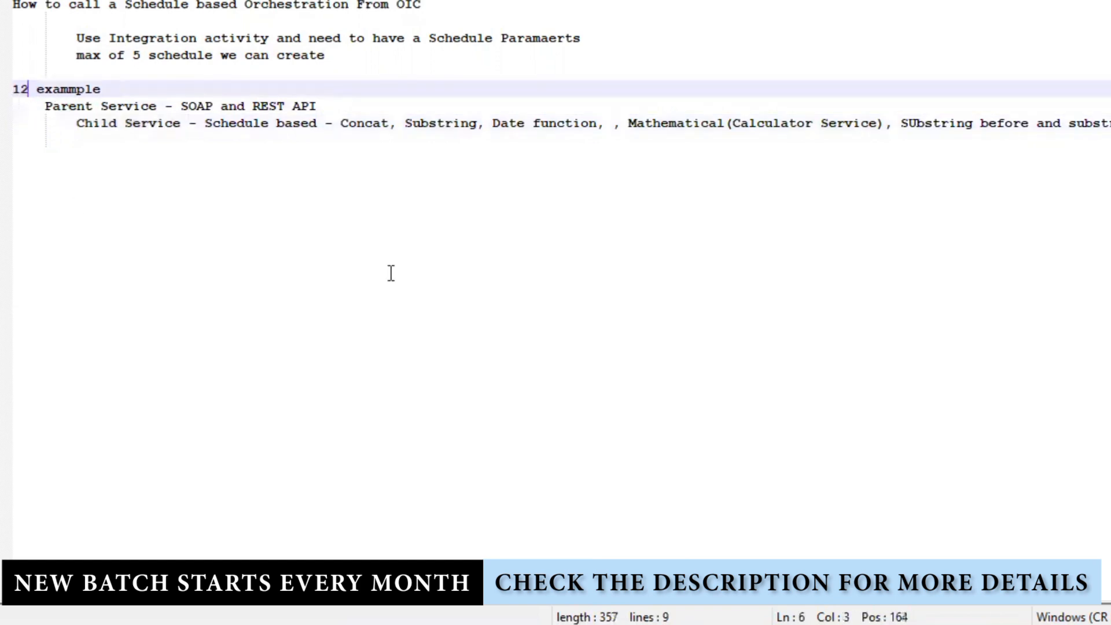
click(389, 273)
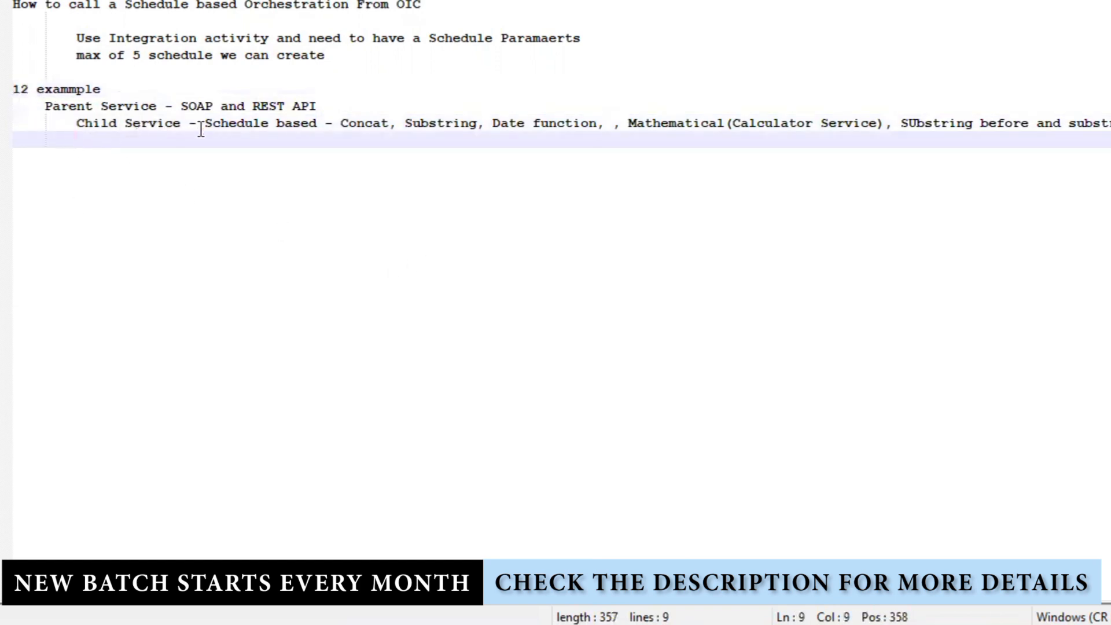
Review the Parent Service line and the function examples listed for the schedule-based Child Service, from Concat to the substring functions
drag(170, 107, 157, 107)
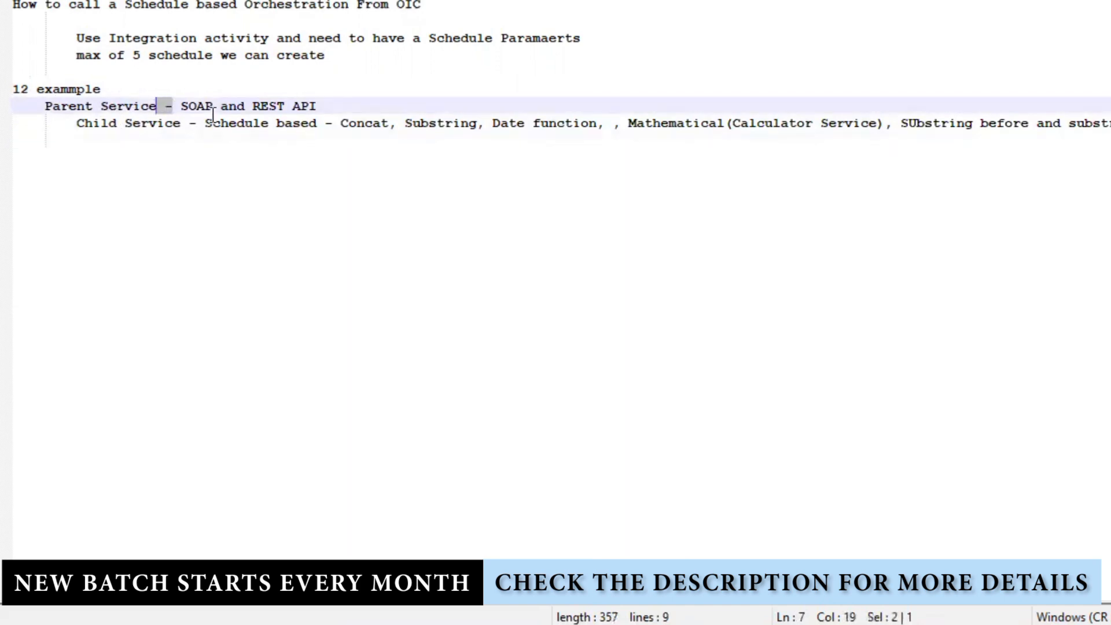
click(225, 160)
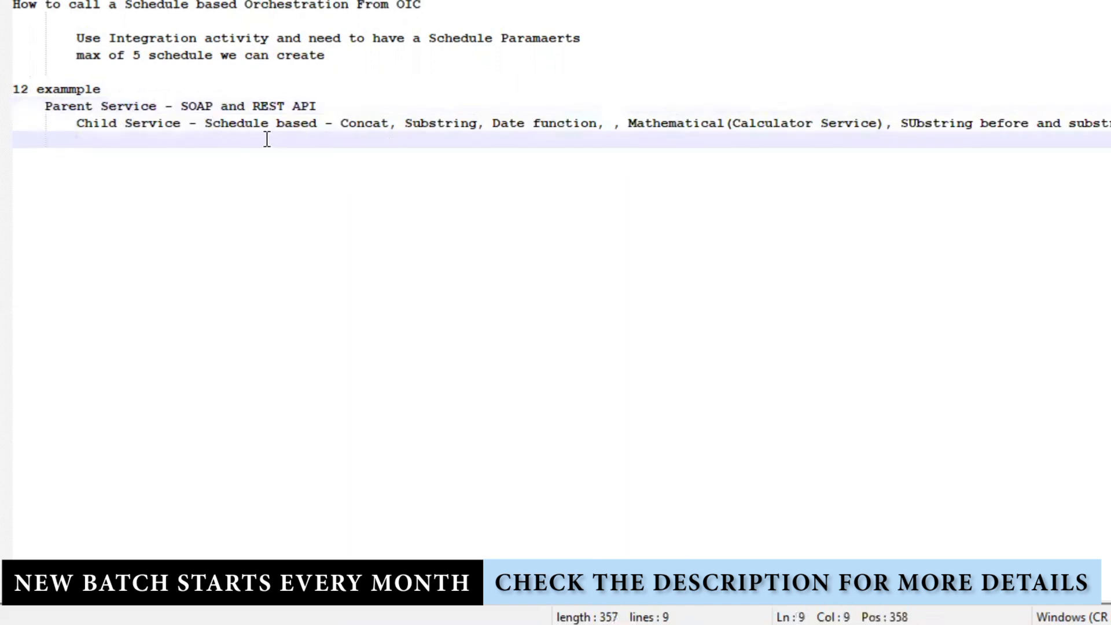
drag(205, 124, 338, 125)
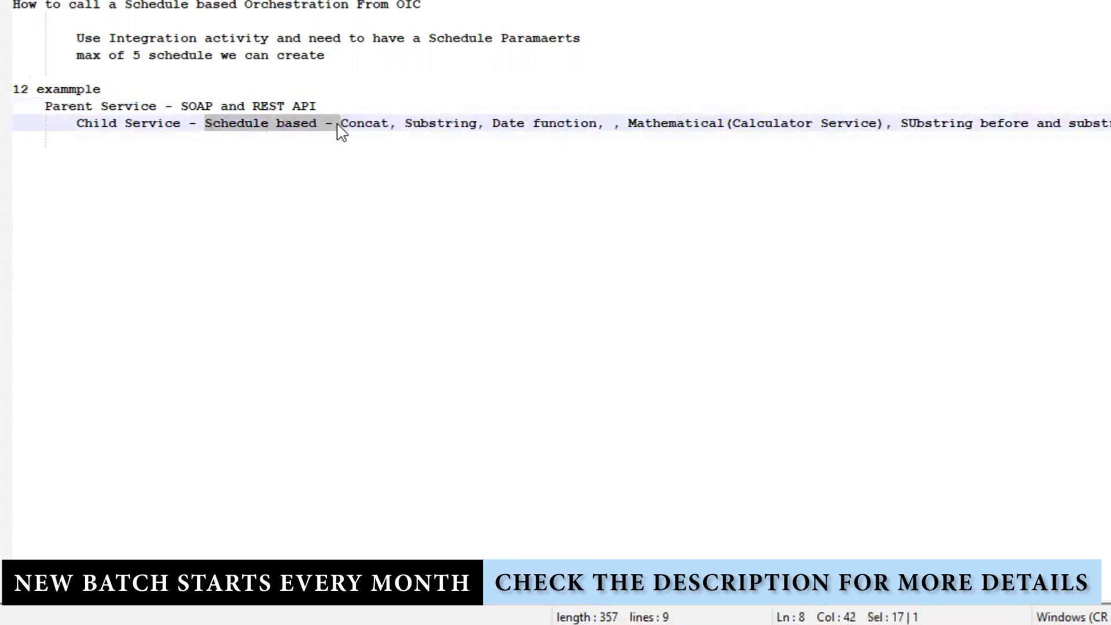
double_click(374, 124)
click(425, 218)
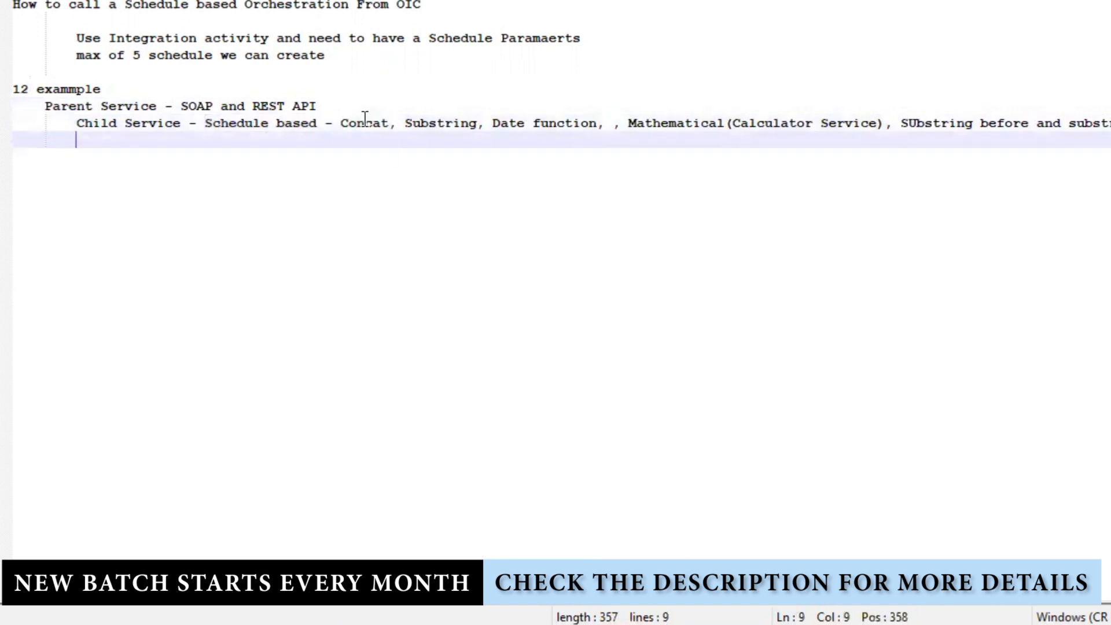
double_click(363, 121)
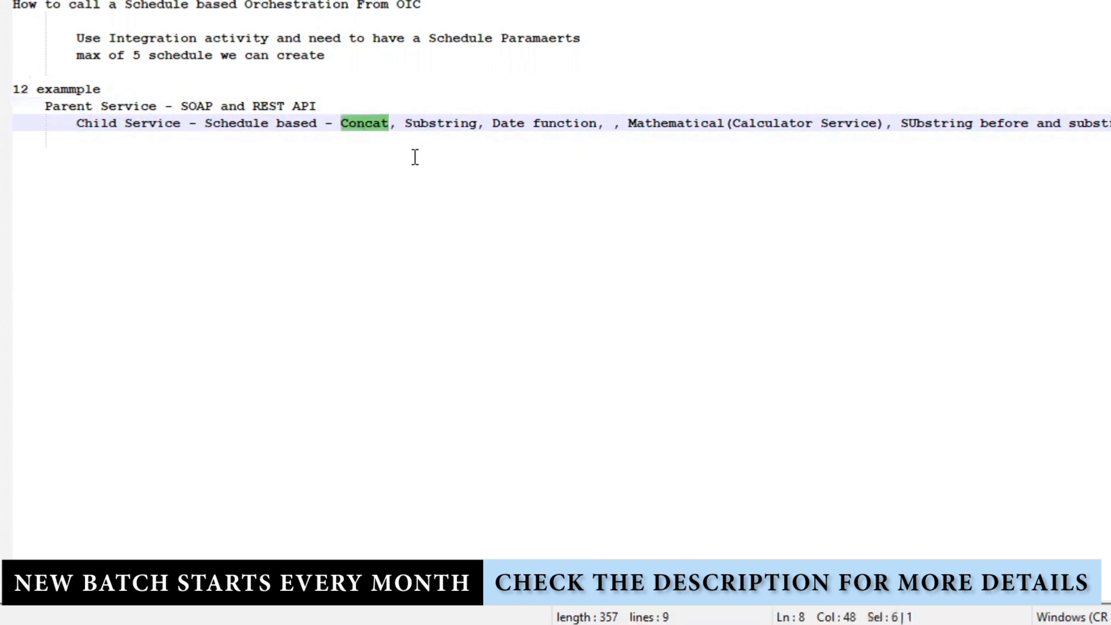
double_click(427, 123)
drag(493, 123, 517, 123)
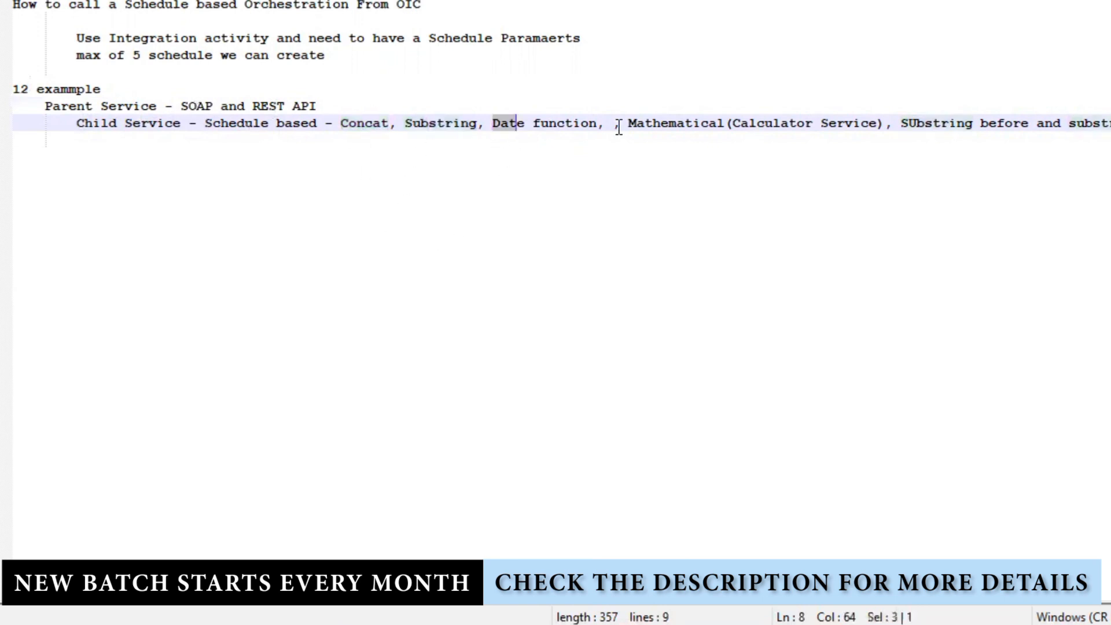
drag(619, 128, 1109, 141)
click(975, 262)
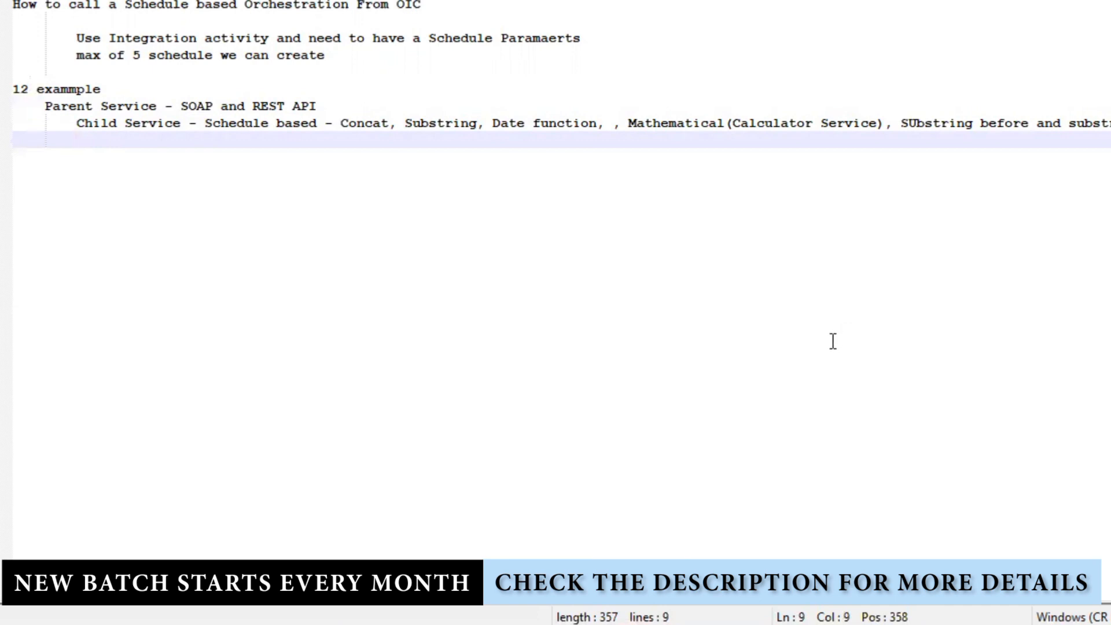
double_click(372, 123)
click(385, 155)
click(372, 121)
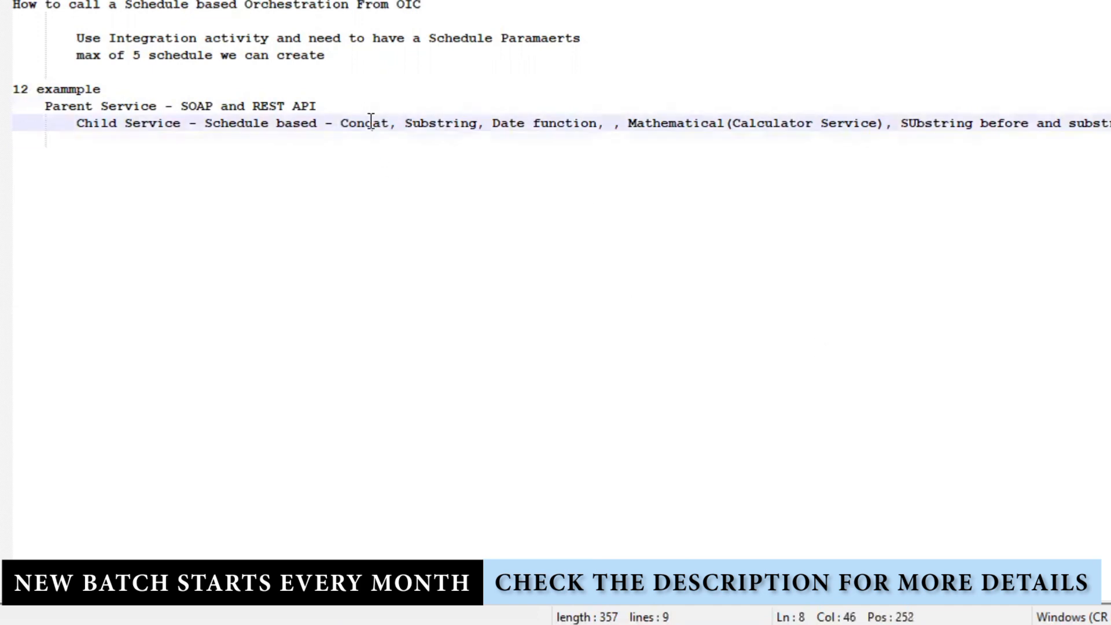
double_click(372, 121)
double_click(440, 128)
drag(499, 123, 598, 123)
click(659, 243)
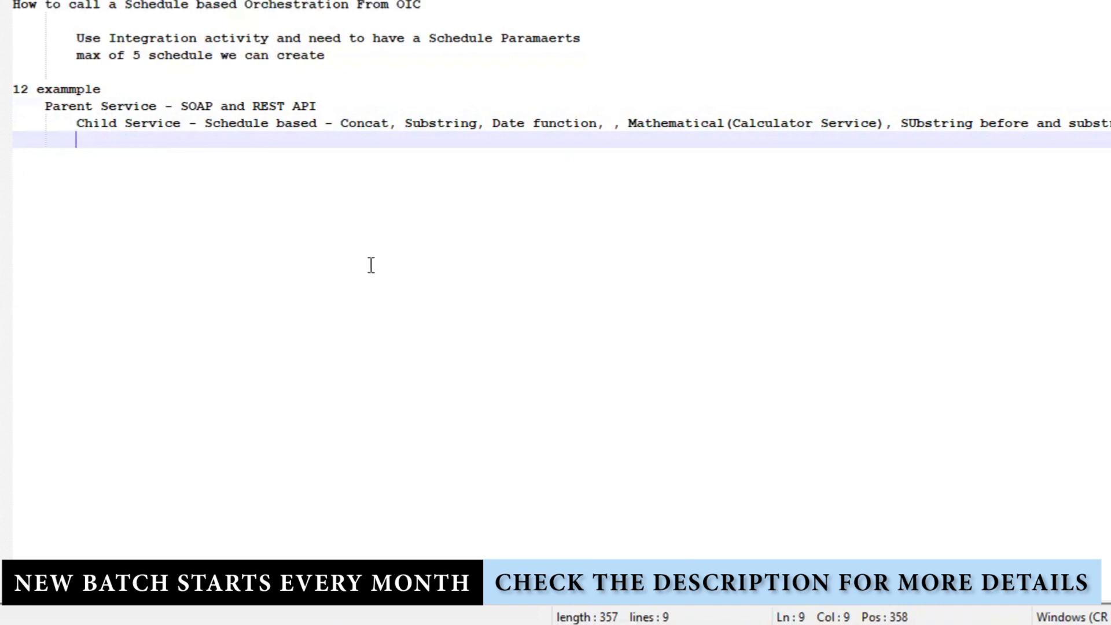
click(358, 124)
double_click(355, 123)
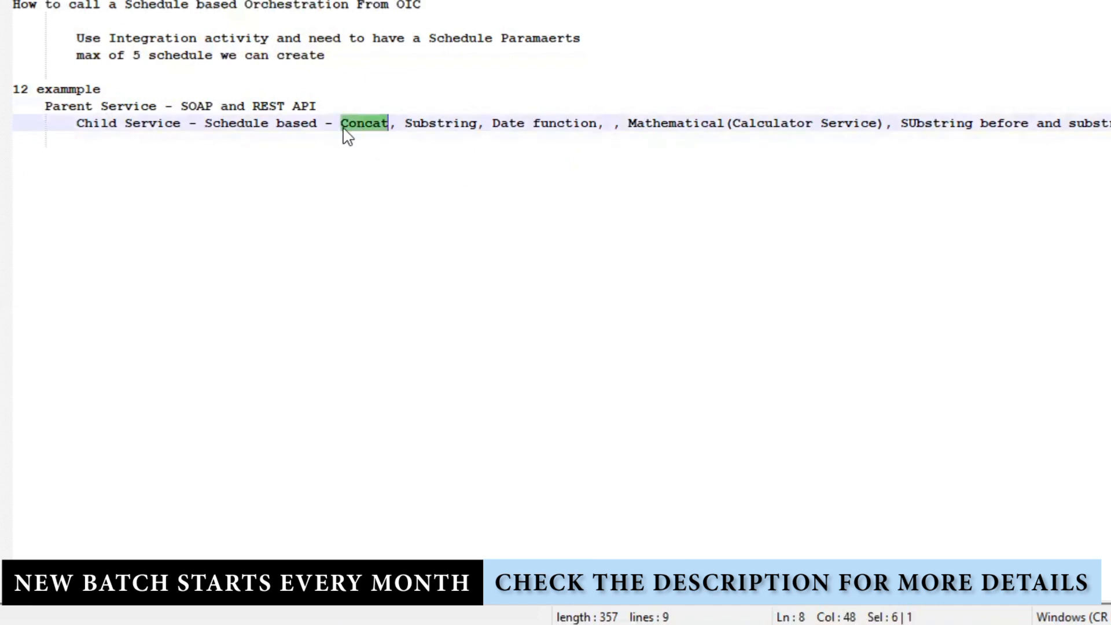
click(366, 126)
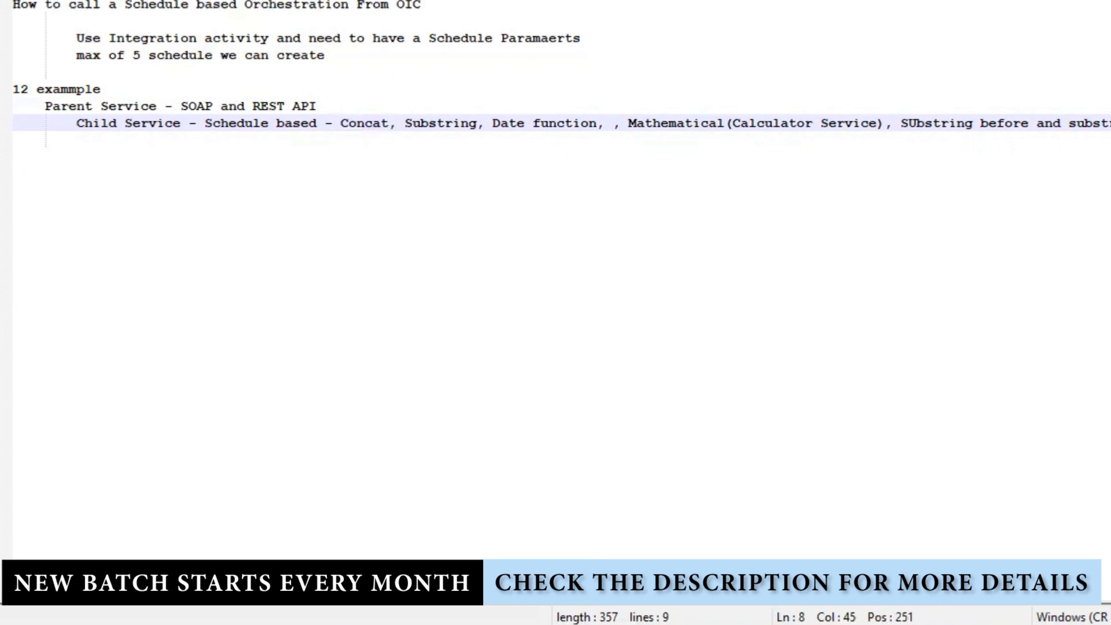
Switch to Oracle Integration Cloud and open the list of integrations
click(614, 515)
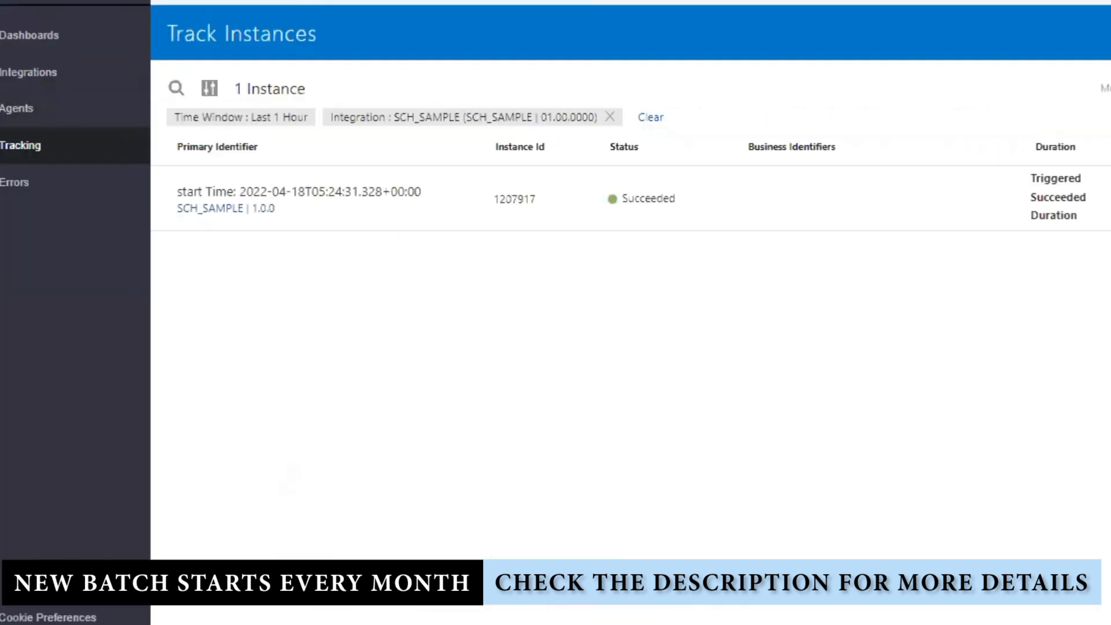
click(58, 2)
click(58, 2)
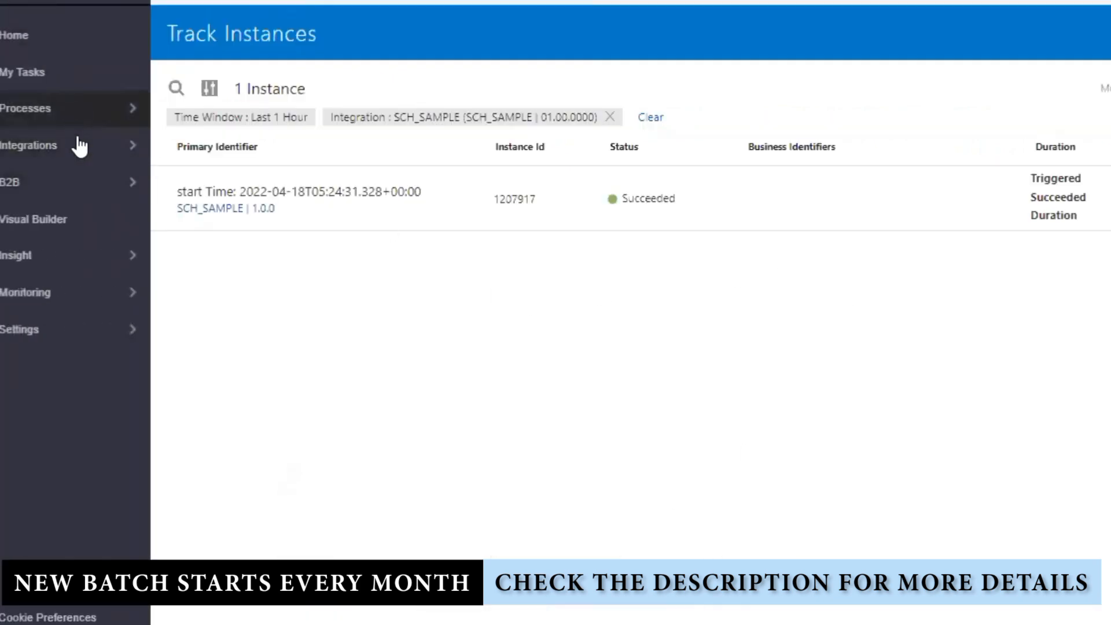
click(71, 145)
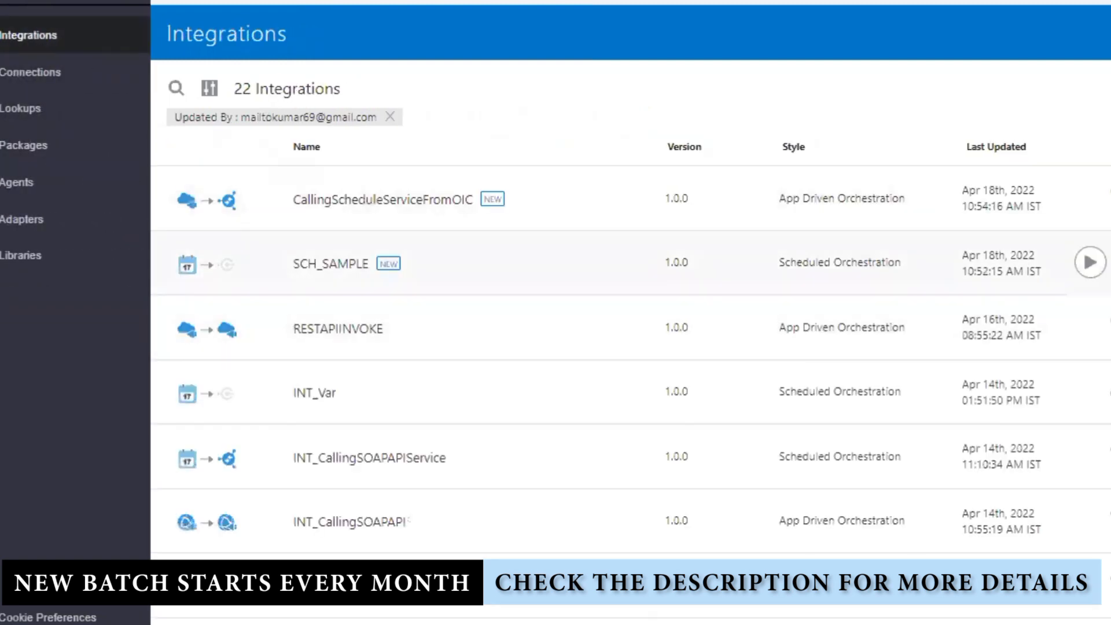
Deactivate the SCH_SAMPLE 1.0.0 integration and open it for editing
click(1090, 262)
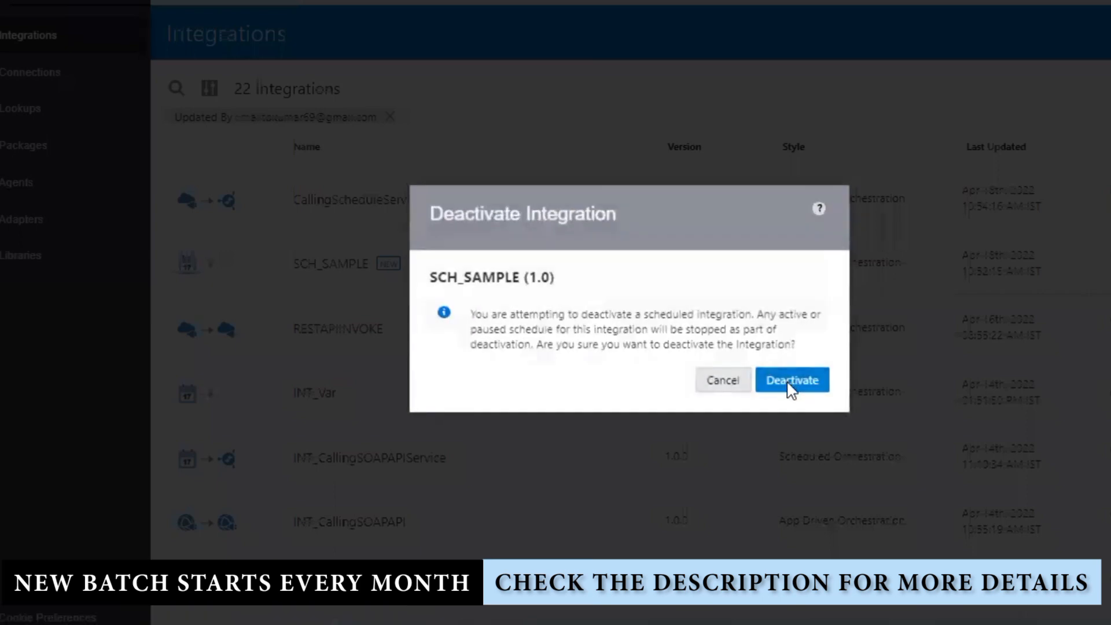
click(791, 384)
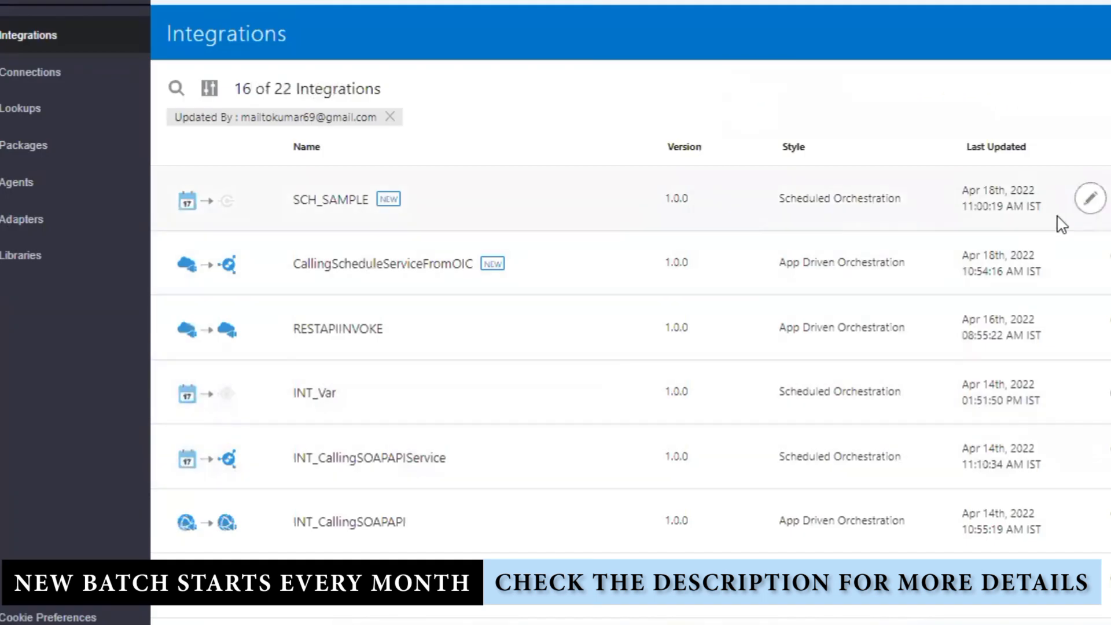
click(1088, 201)
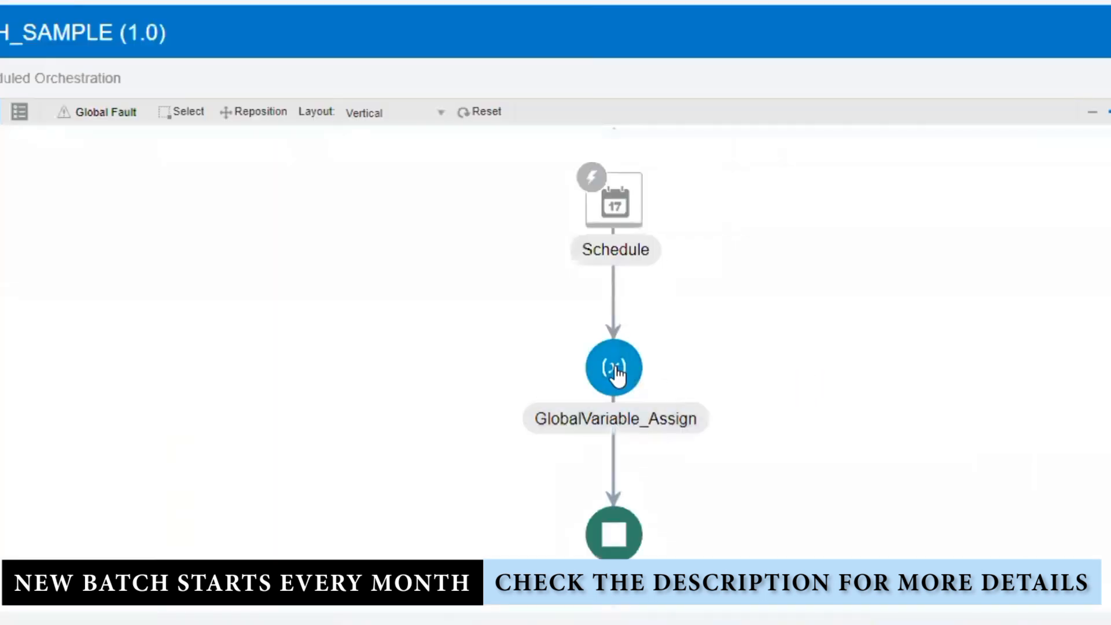
Replace the empty value of GlobalVariable_Assign_assignment_1 in the GlobalVariable_Assign action with the expression $schedule_parameter_1
click(617, 373)
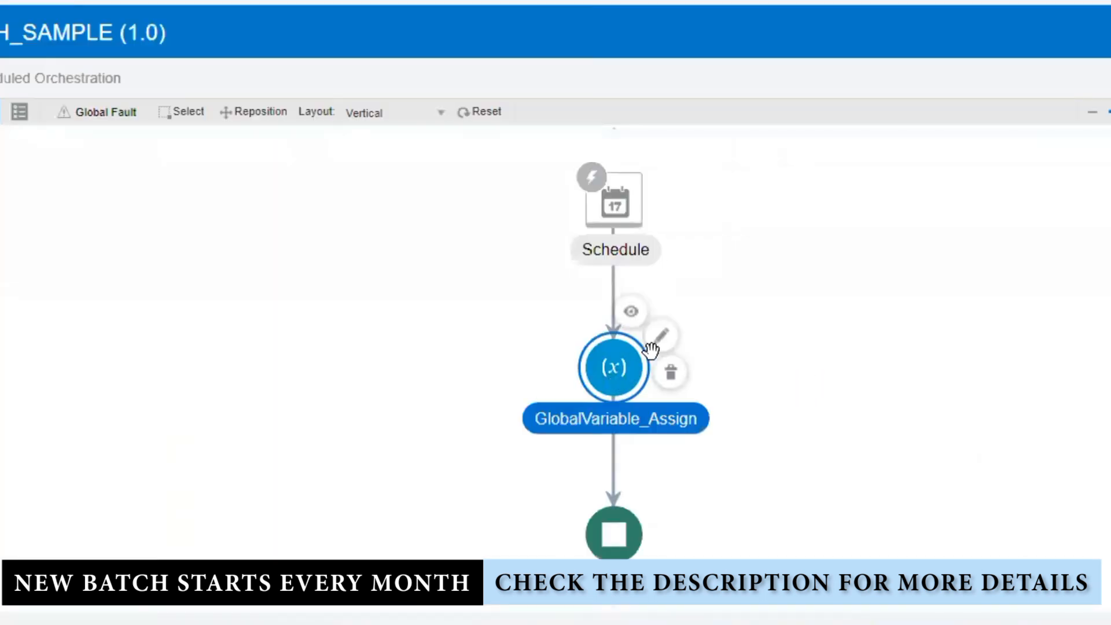
click(664, 337)
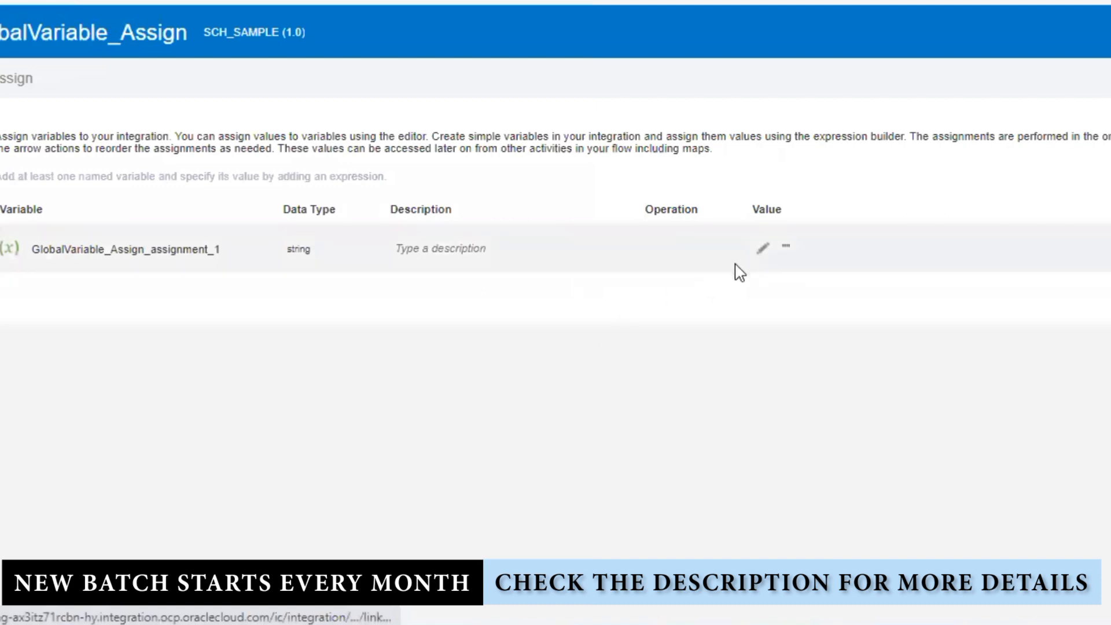
click(758, 252)
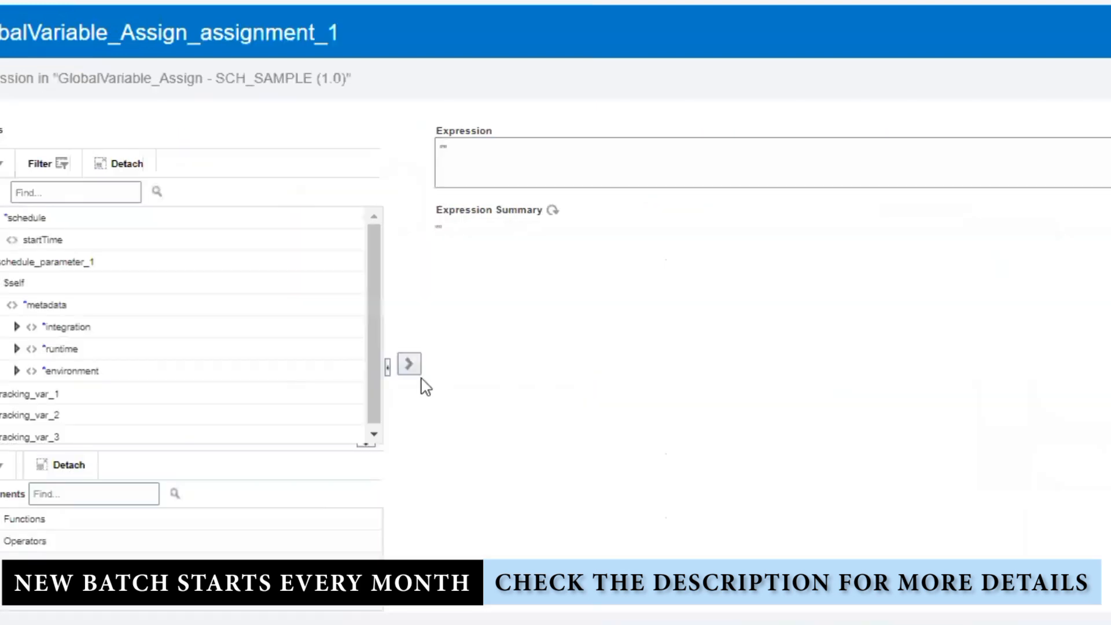
click(119, 265)
drag(555, 162, 235, 123)
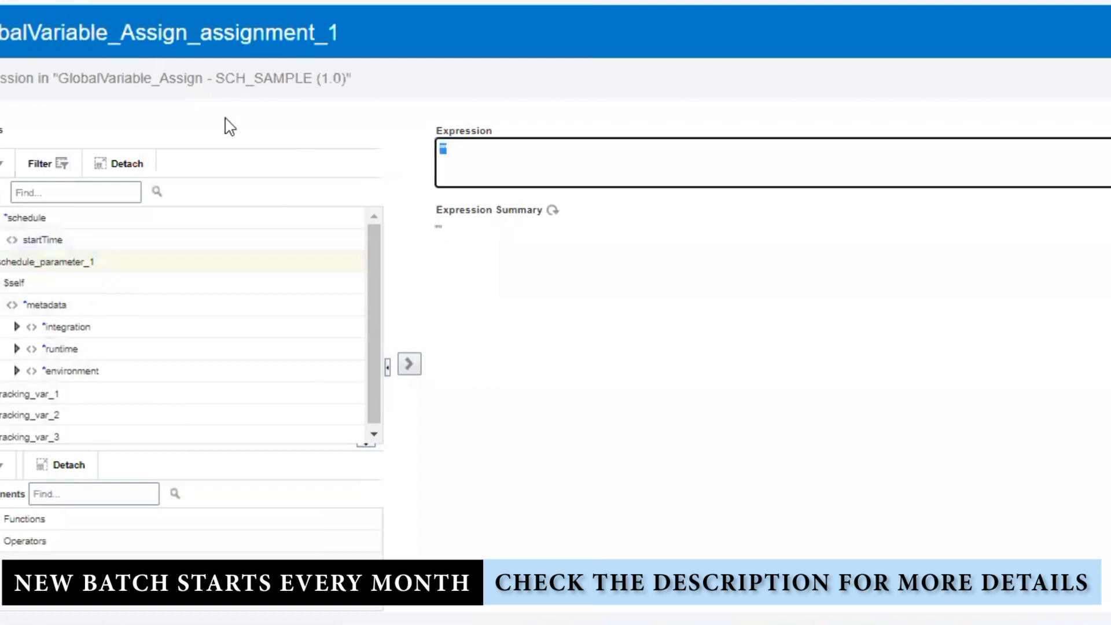
key(BackSpace)
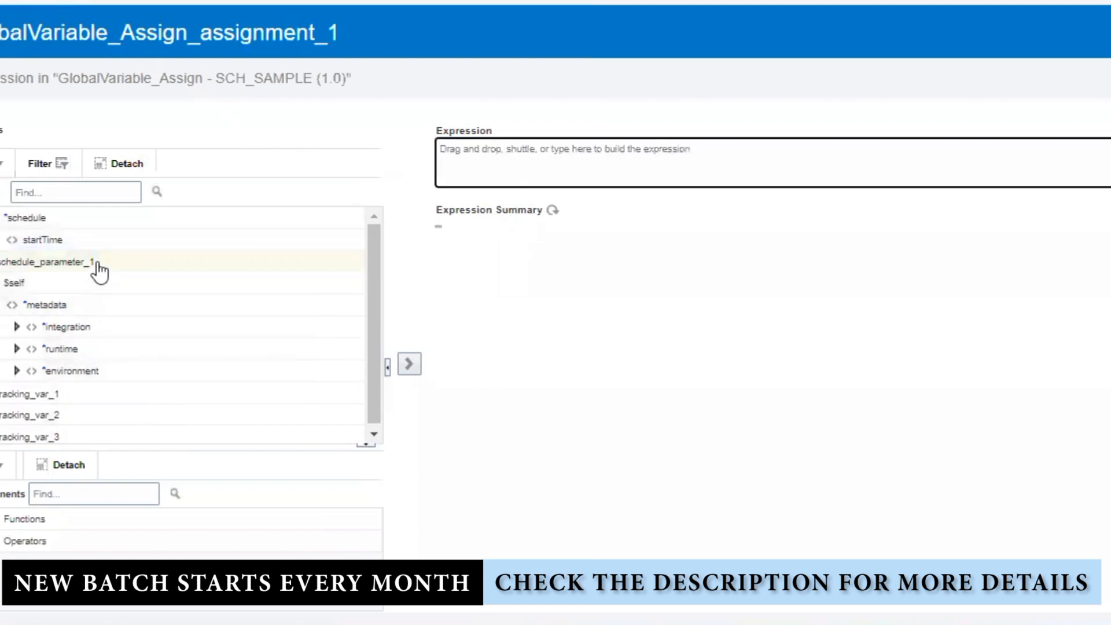
drag(98, 265, 687, 166)
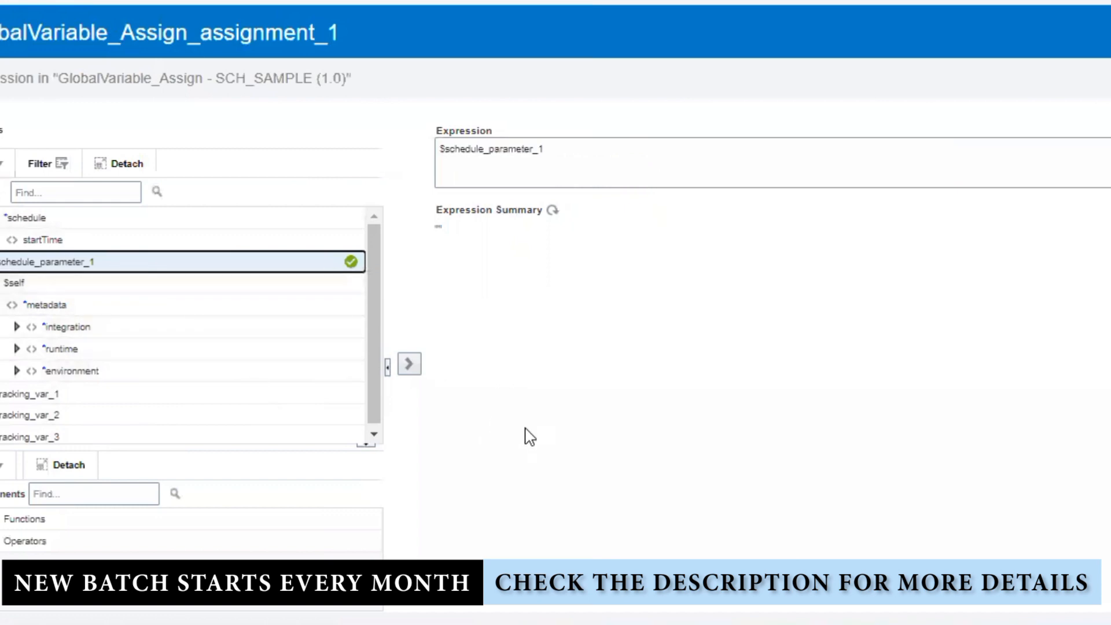
Validate the variable's expression and the GlobalVariable_Assign action, closing both editors
drag(588, 156, 320, 144)
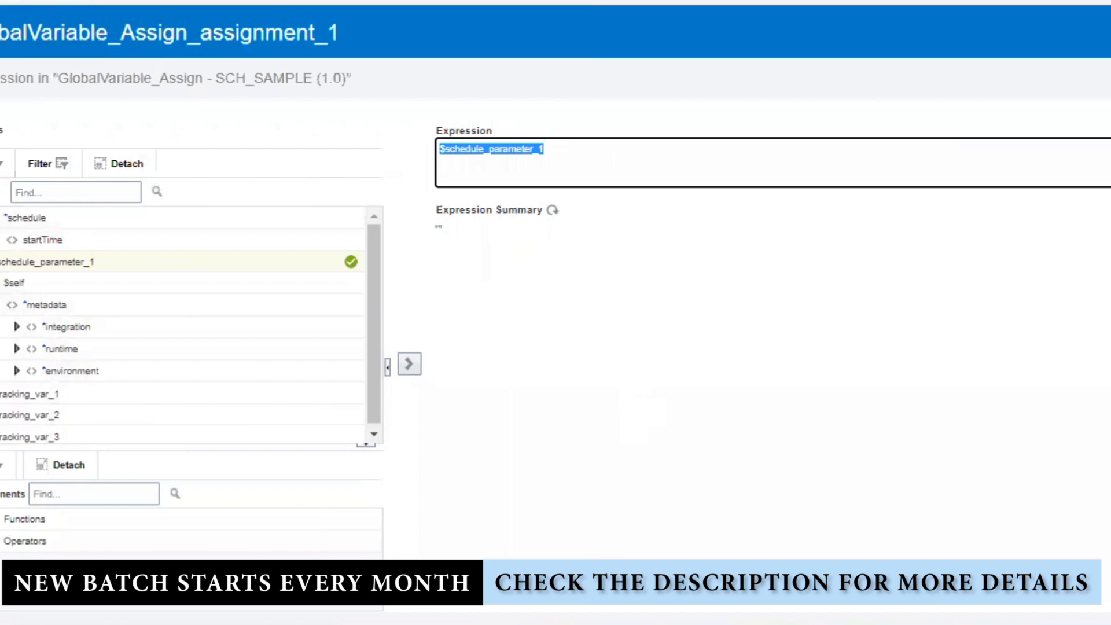
click(1109, 32)
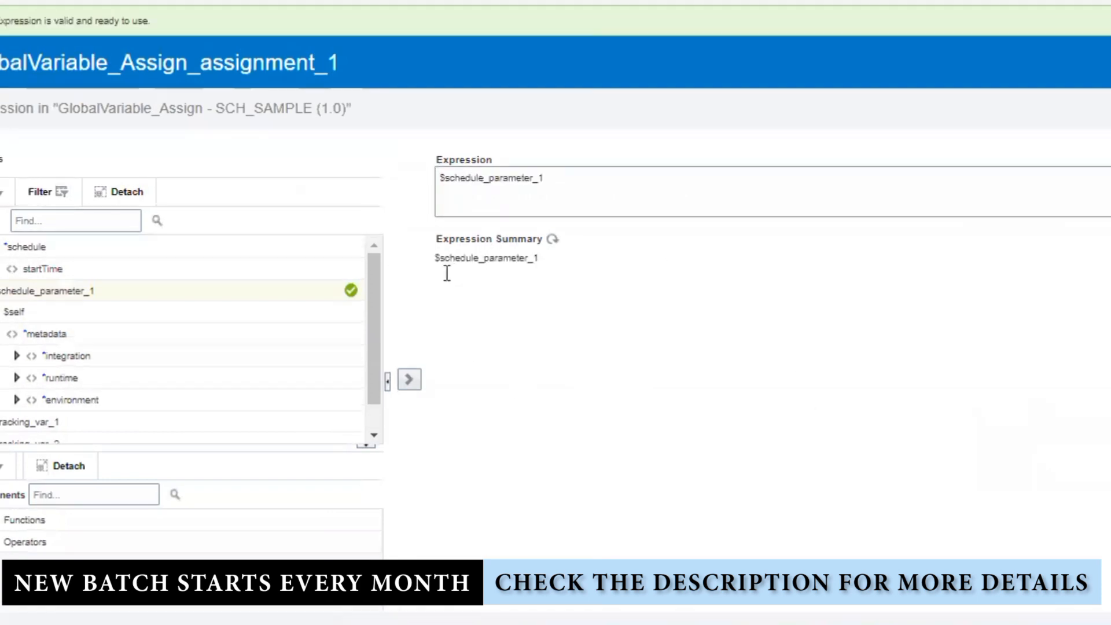
click(1110, 62)
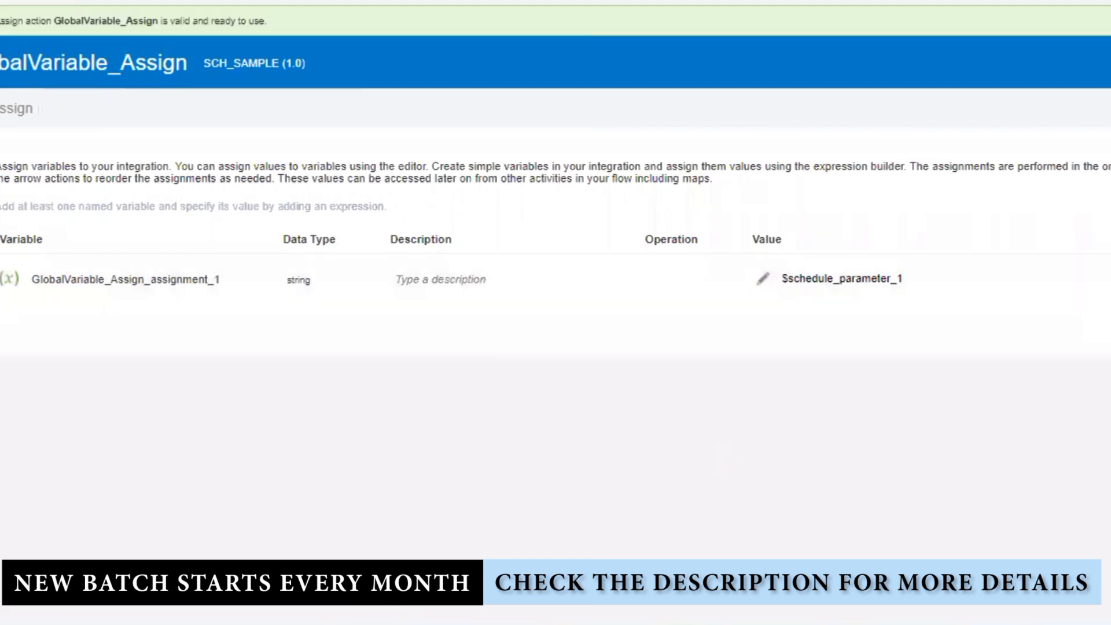
click(1110, 63)
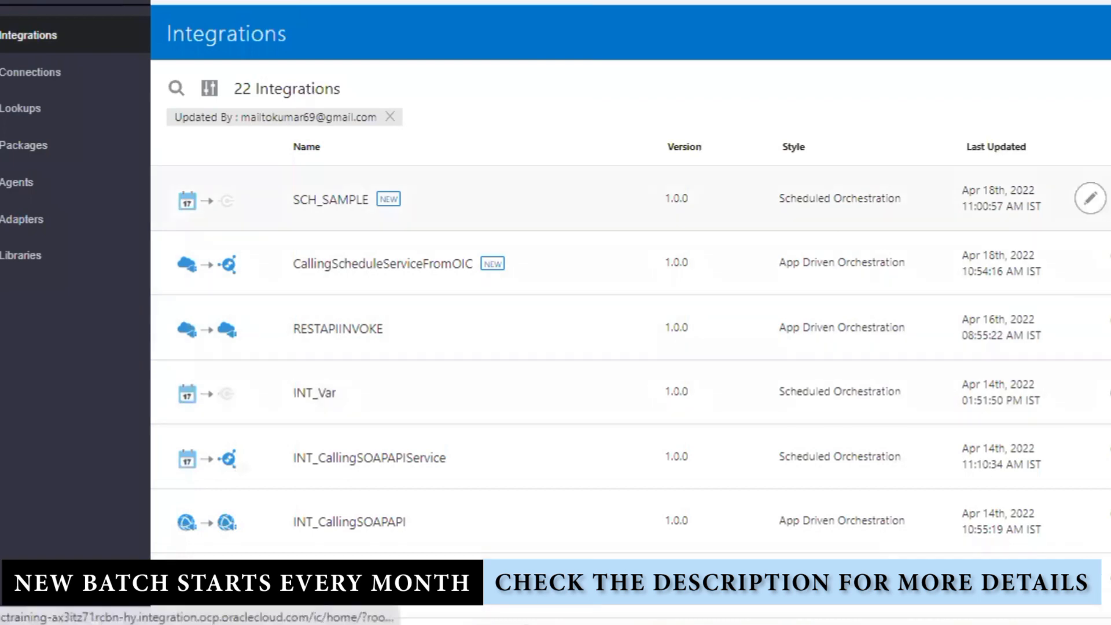
Activate the edited SCH_SAMPLE 1.0.0 integration without adding a schedule
click(1110, 198)
click(800, 509)
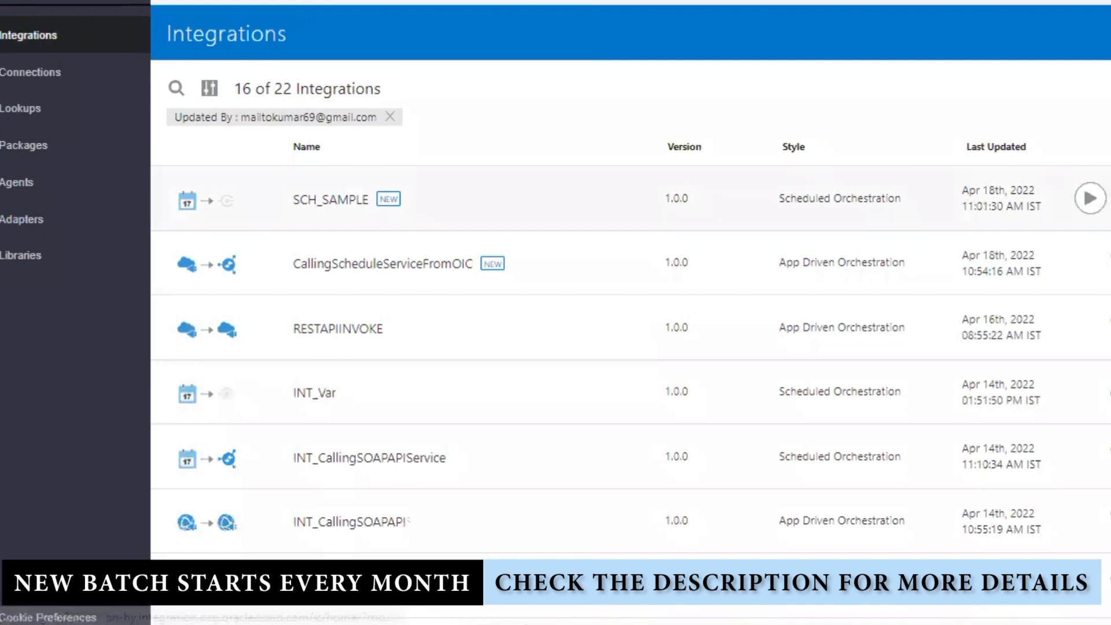
Try to clone SCH_SAMPLE 1.0.0 using the same name and identifier, SCH_SAMPLE, and version 01.00.0000
click(1109, 199)
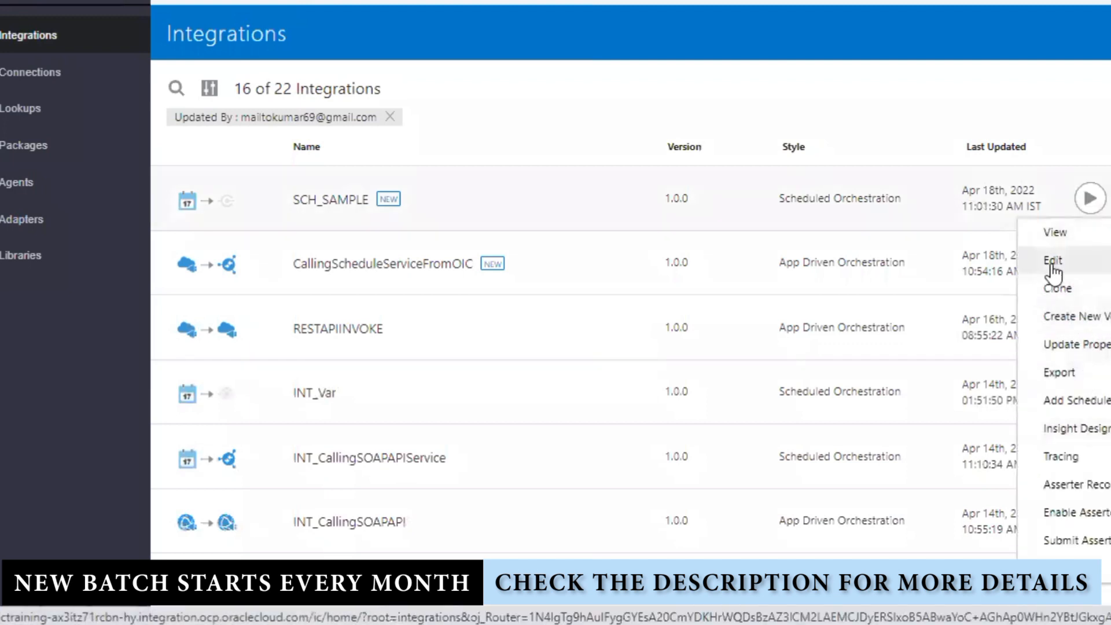
click(1064, 288)
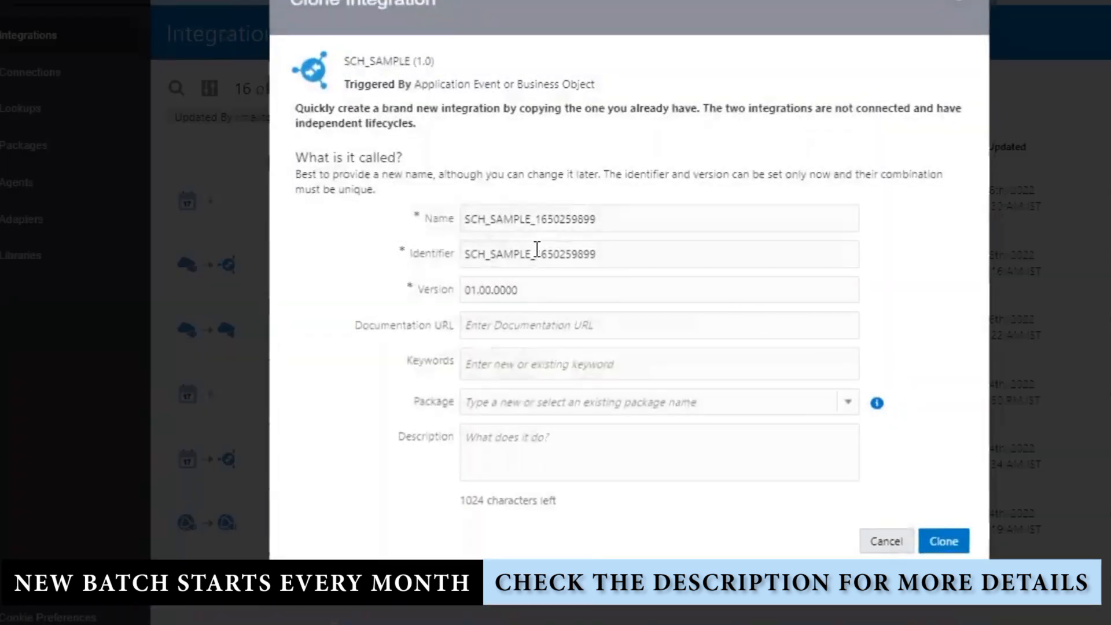
mouse_move(525, 219)
mouse_down()
mouse_move(643, 215)
mouse_move(530, 223)
mouse_up()
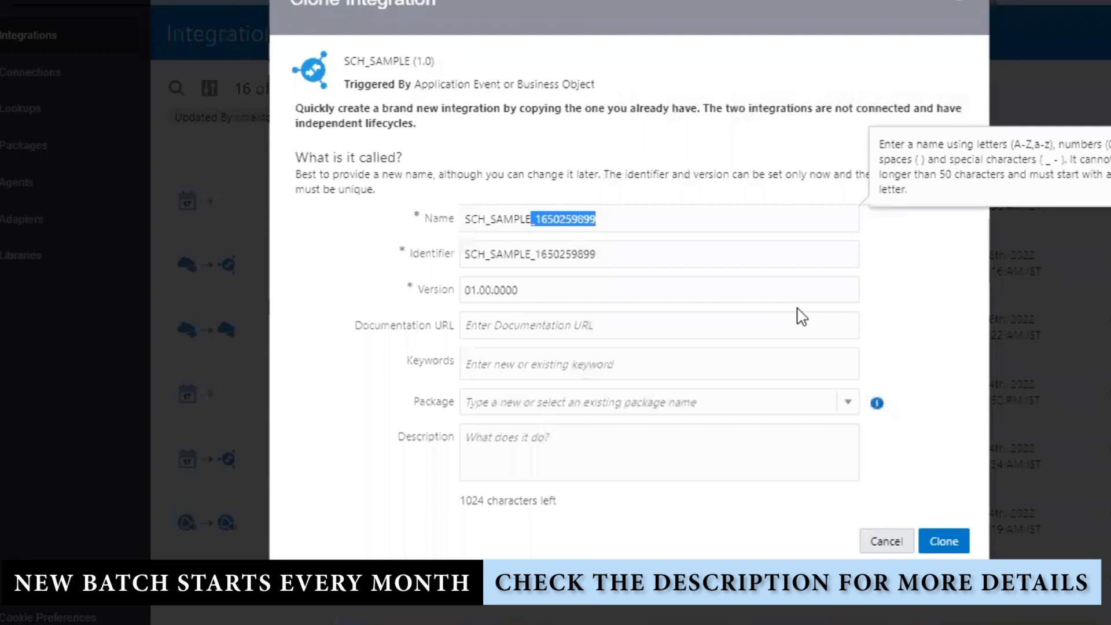
key(BackSpace)
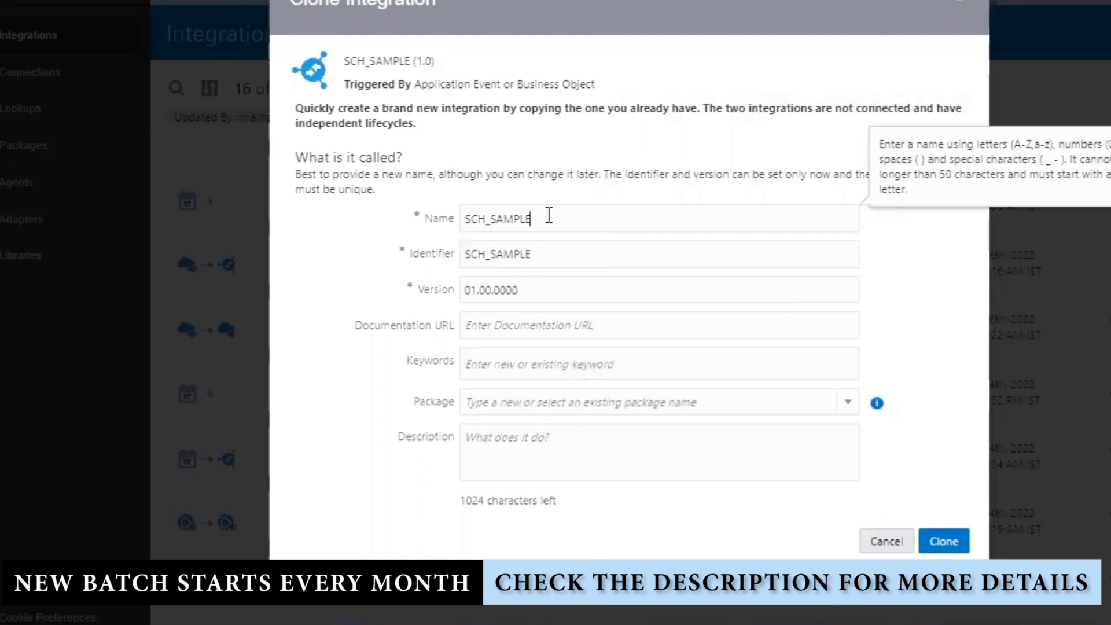
double_click(509, 219)
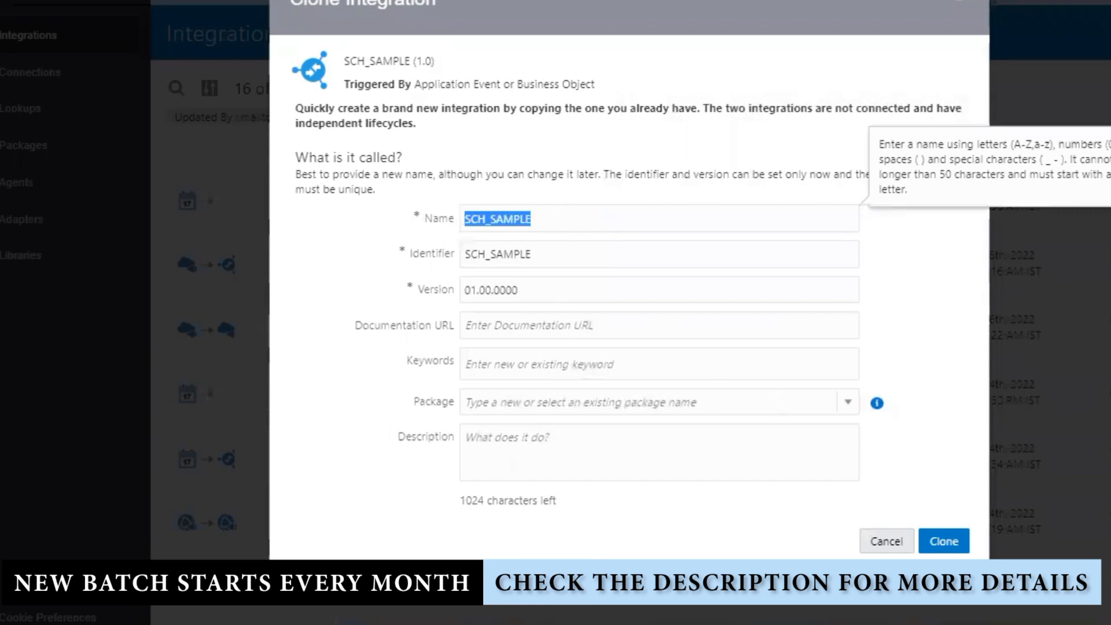
click(942, 549)
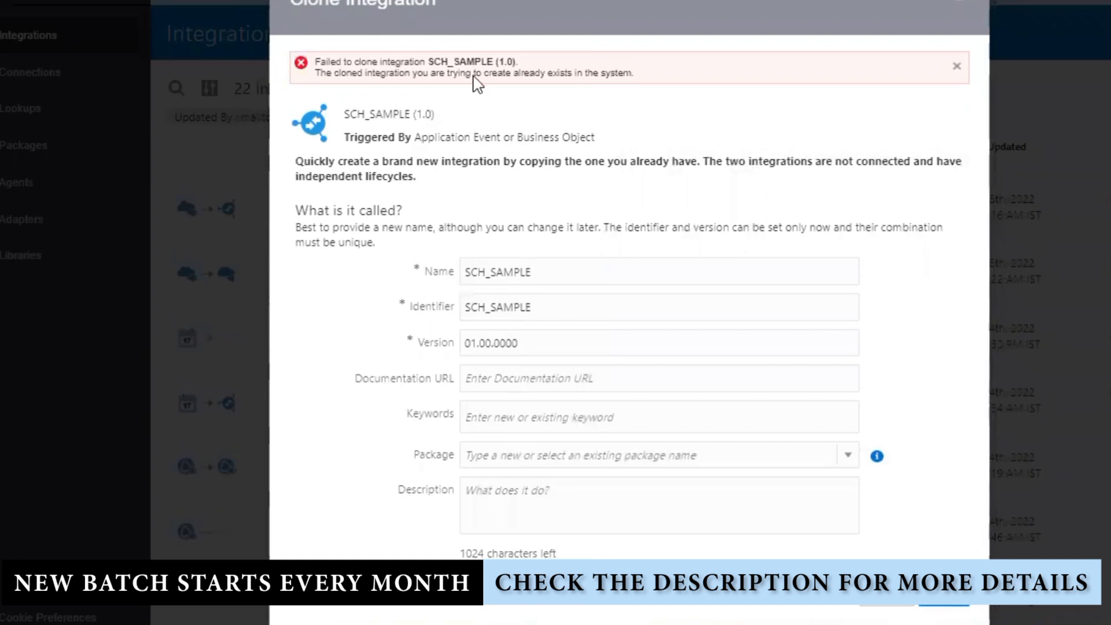
Set the clone's version to 01.00.0001 and create the clone
click(517, 335)
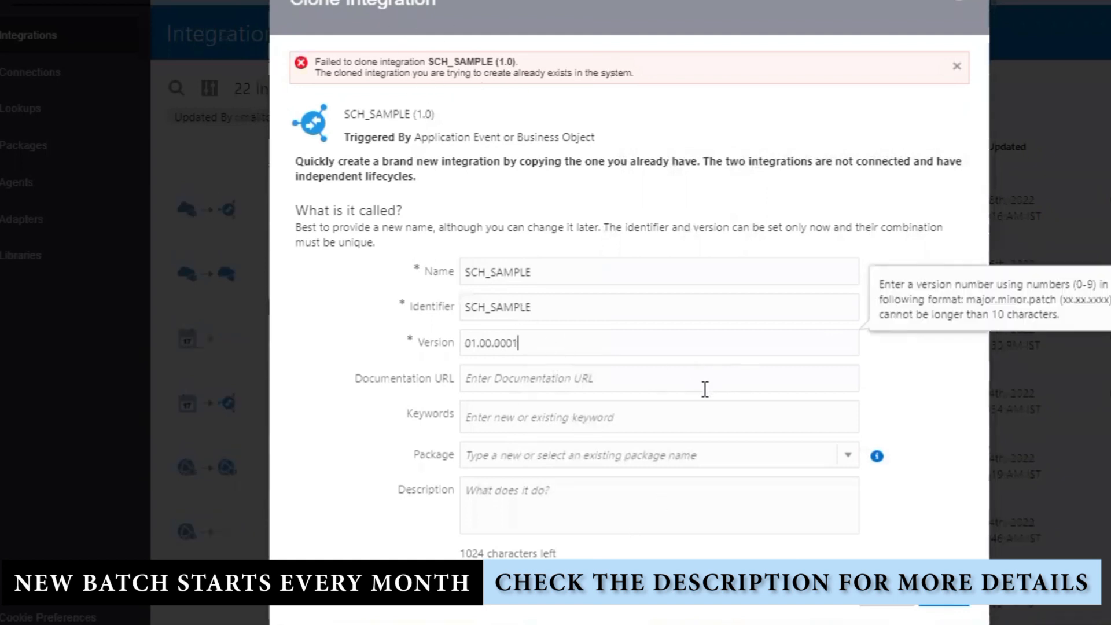
click(952, 610)
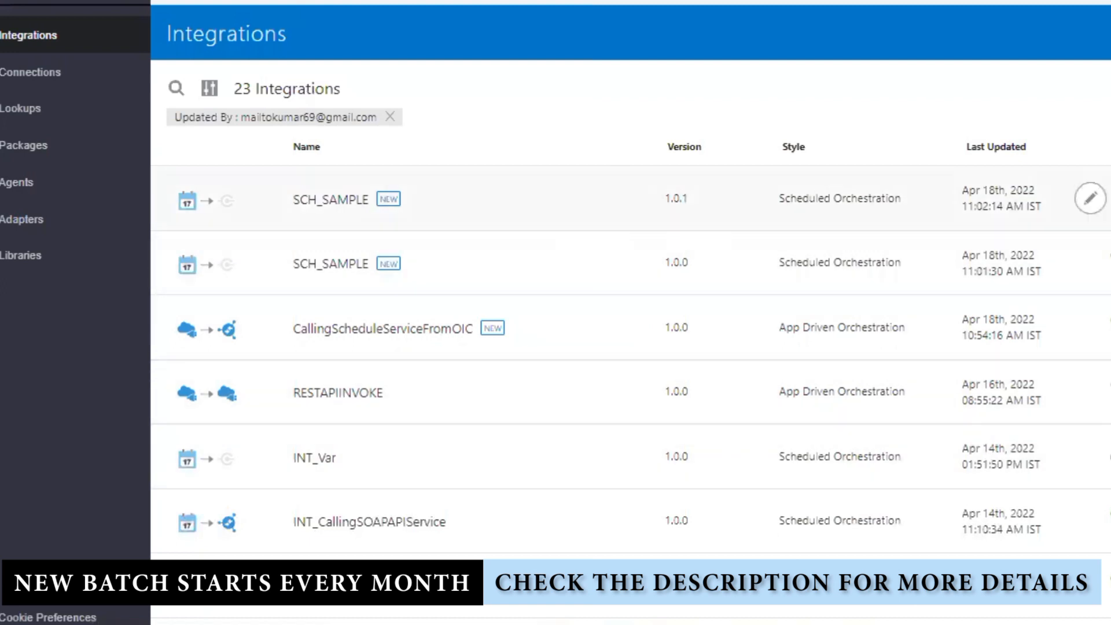
Activate SCH_SAMPLE version 1.0.1 as the replacement for the active version 1.0.0
click(1110, 199)
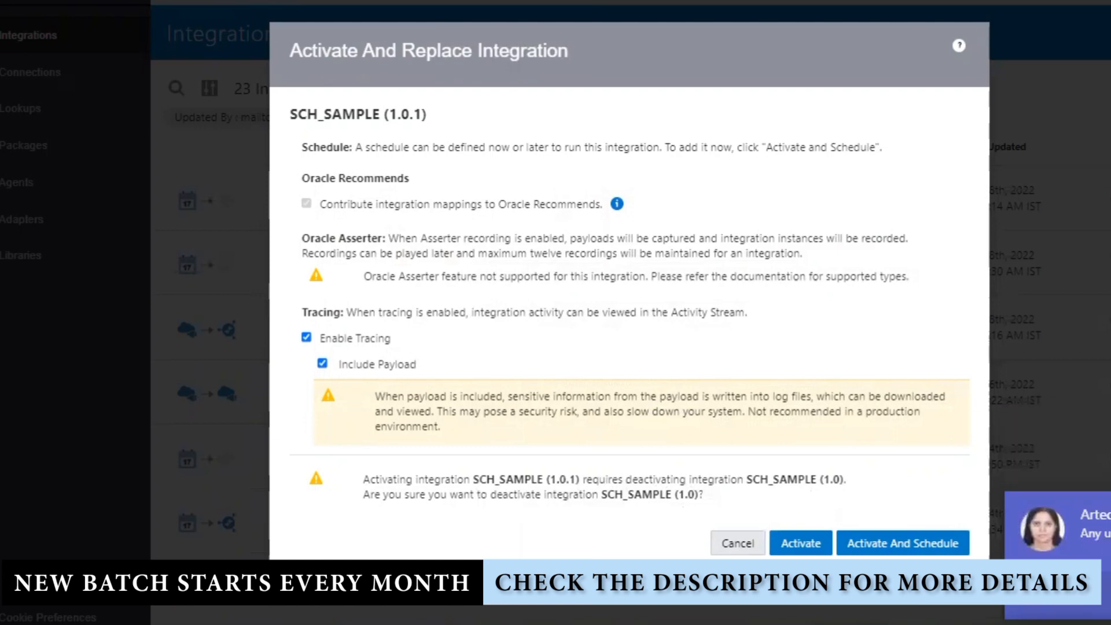
mouse_move(803, 624)
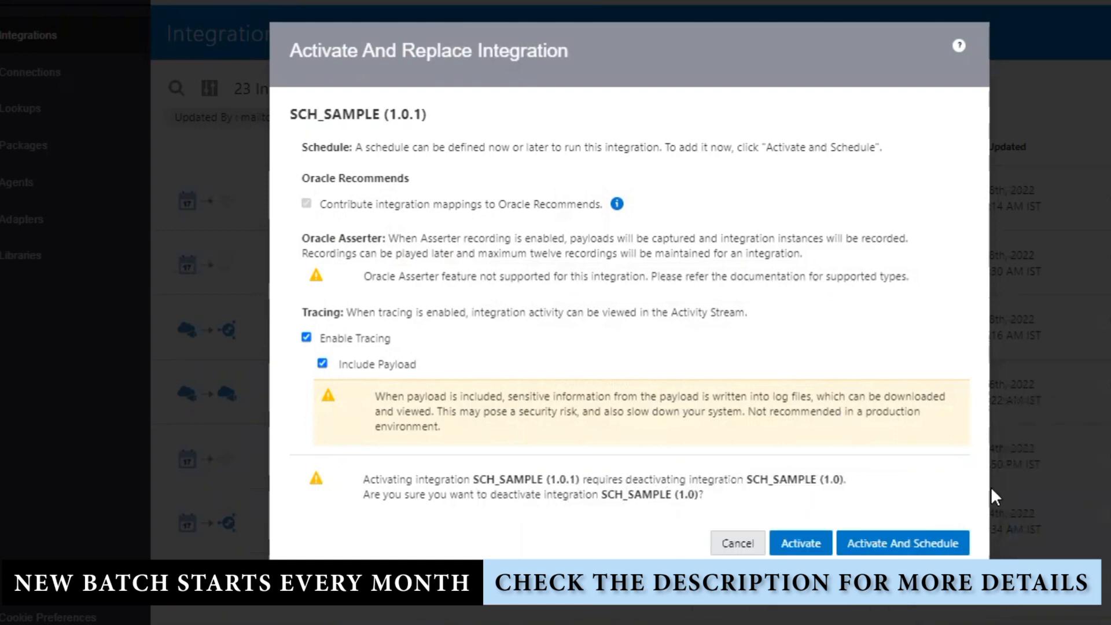
click(807, 541)
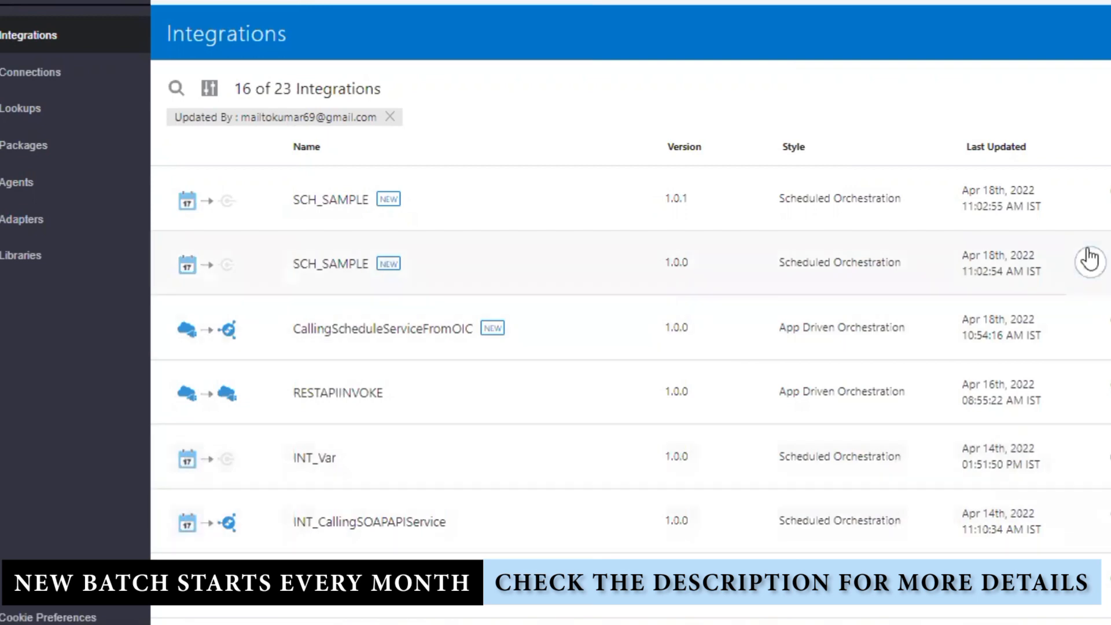
Activate SCH_SAMPLE version 1.0.0 in place of 1.0.1, and check the activation dialog of version 1.0.1 without activating it
click(1109, 262)
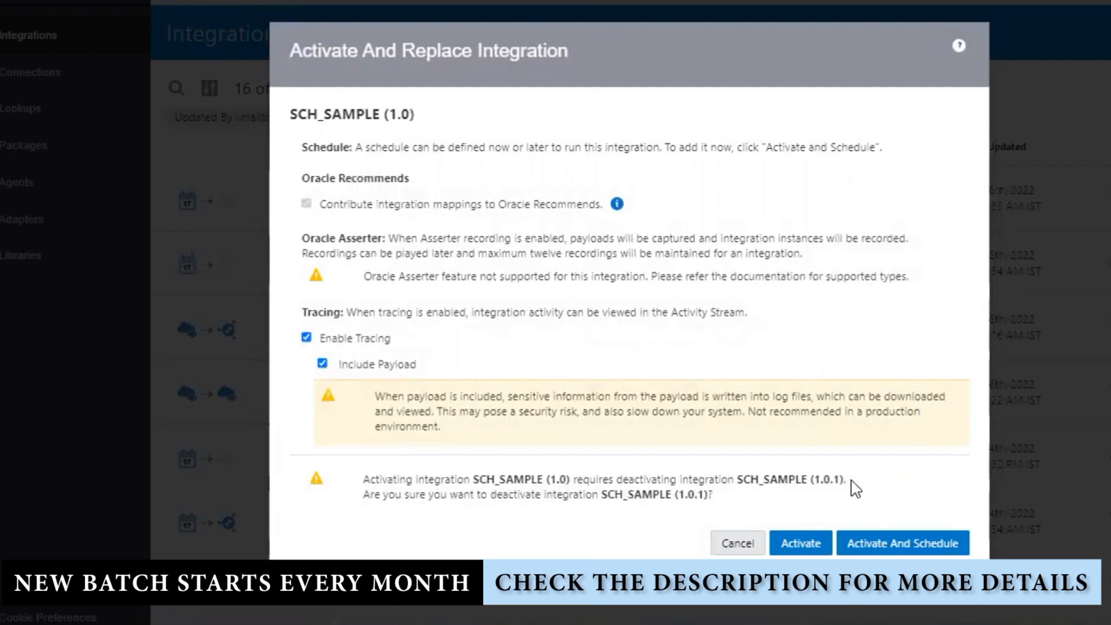
click(813, 539)
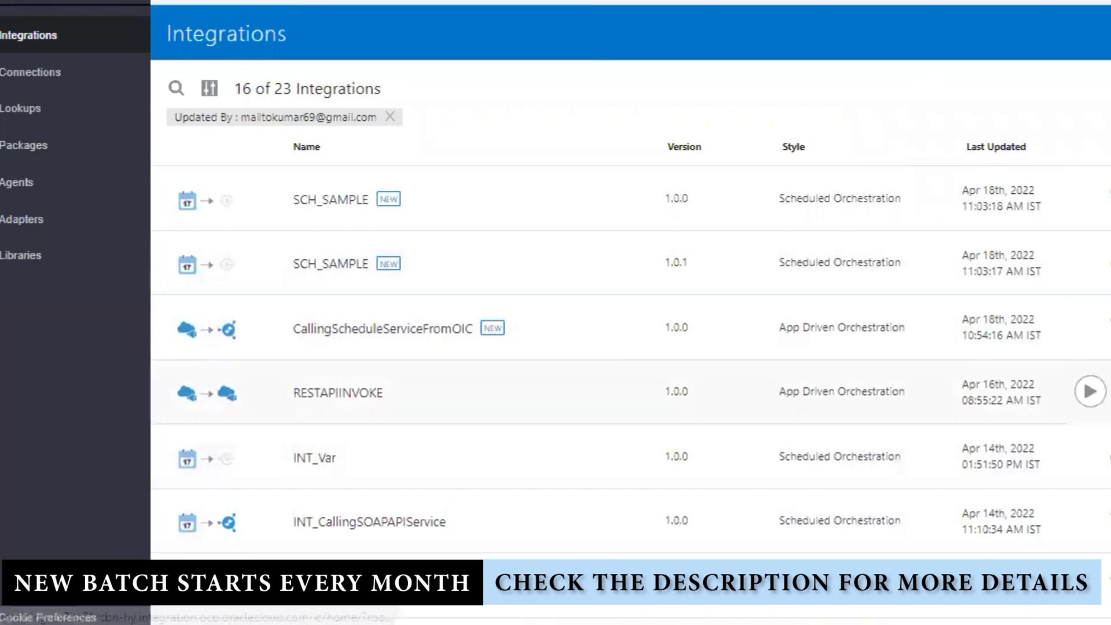
click(1108, 262)
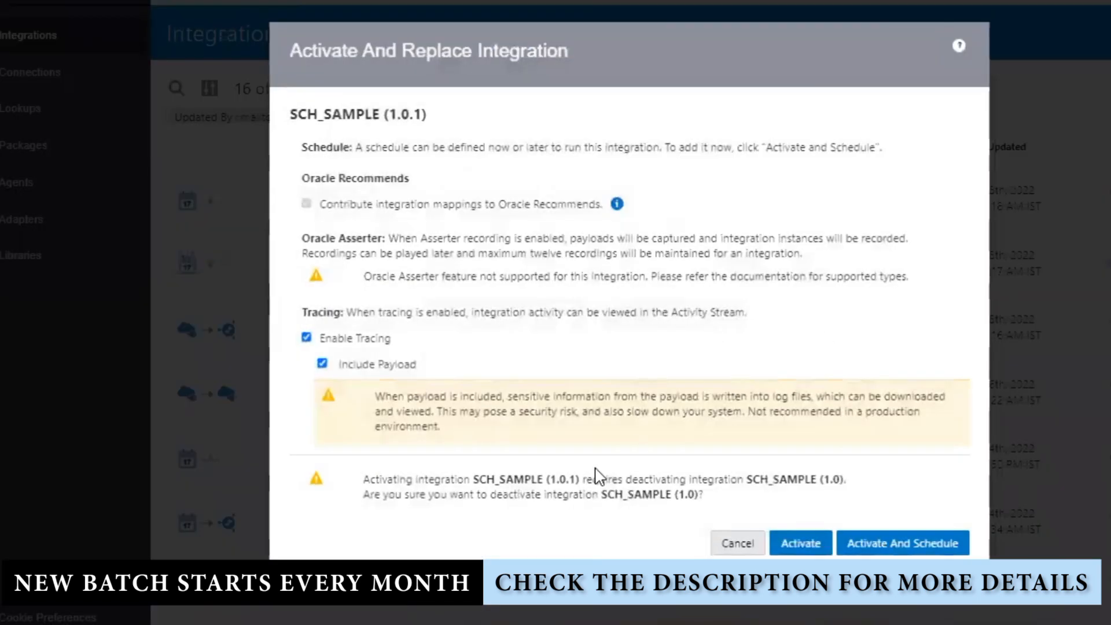
click(724, 513)
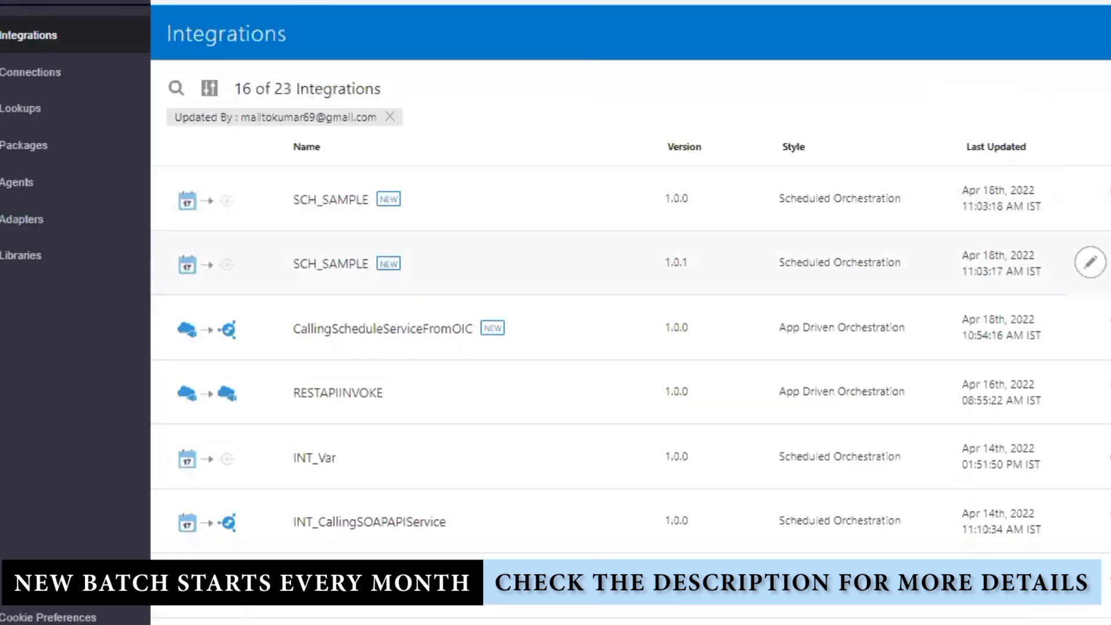
Start cloning SCH_SAMPLE 1.0.1 and shorten the clone's name to SCH_SAMPLE
click(1110, 262)
click(1079, 333)
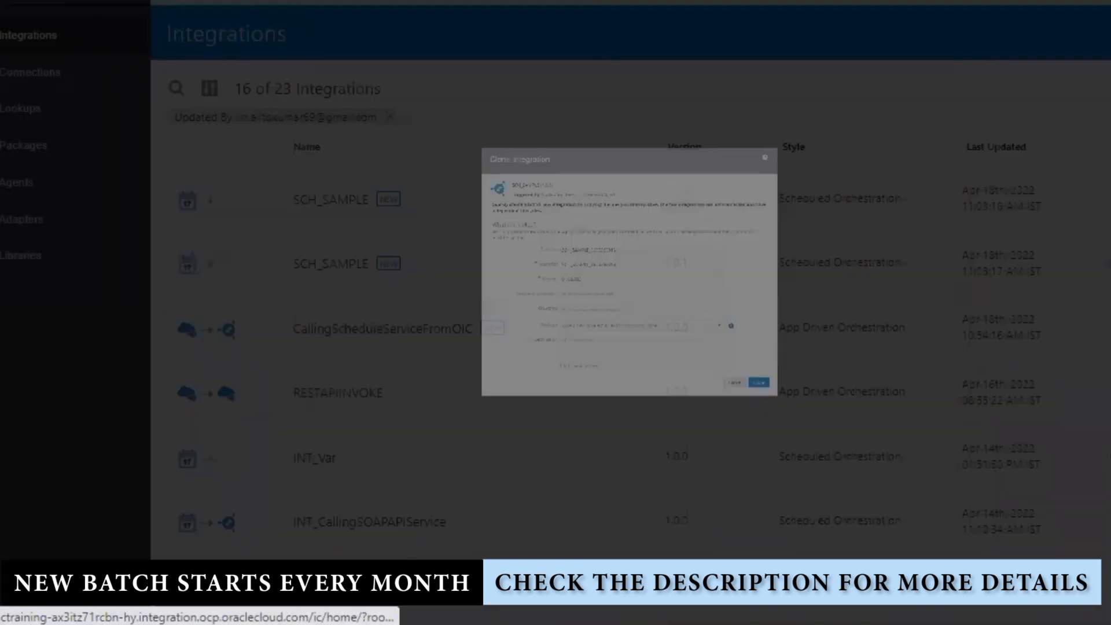
drag(537, 223, 656, 217)
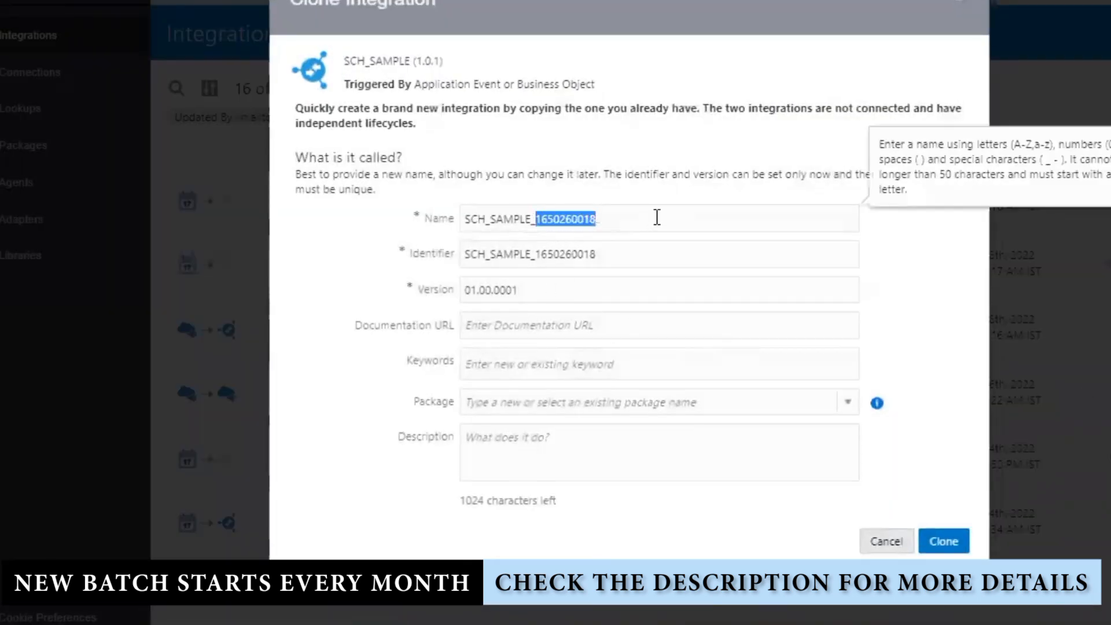
key(BackSpace)
key(BackSpace)
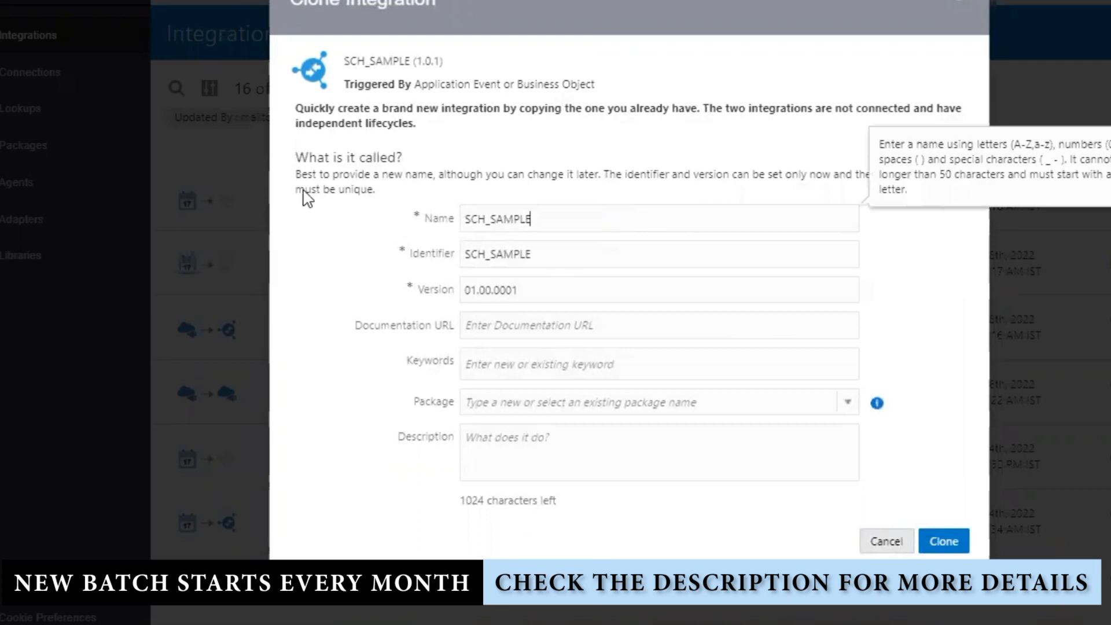
Keep SCH_SAMPLE as the clone's identifier and set its version to 02.00.0000
drag(535, 258, 423, 267)
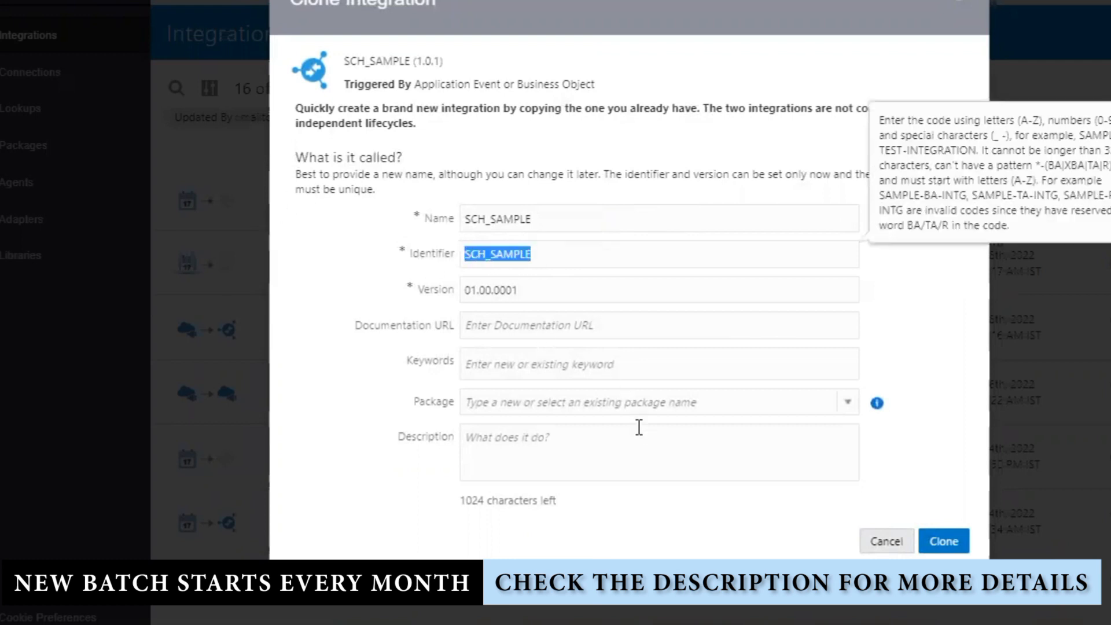
click(476, 293)
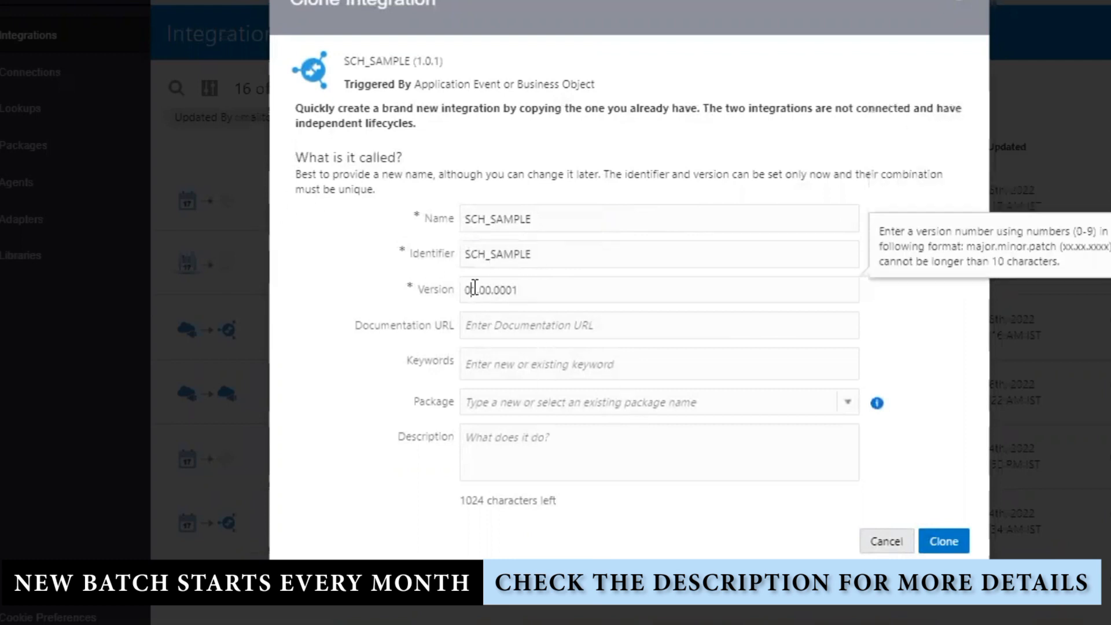
drag(470, 289, 476, 285)
drag(475, 291, 451, 291)
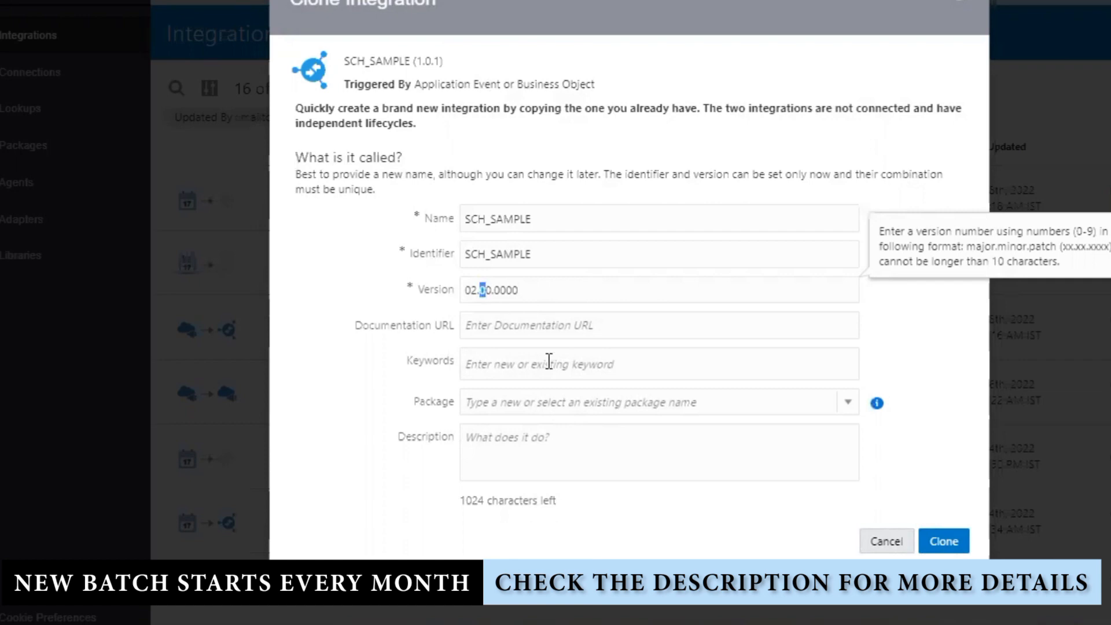
Create the SCH_SAMPLE clone with version 02.00.0000 and activate it without a schedule
click(488, 288)
click(940, 539)
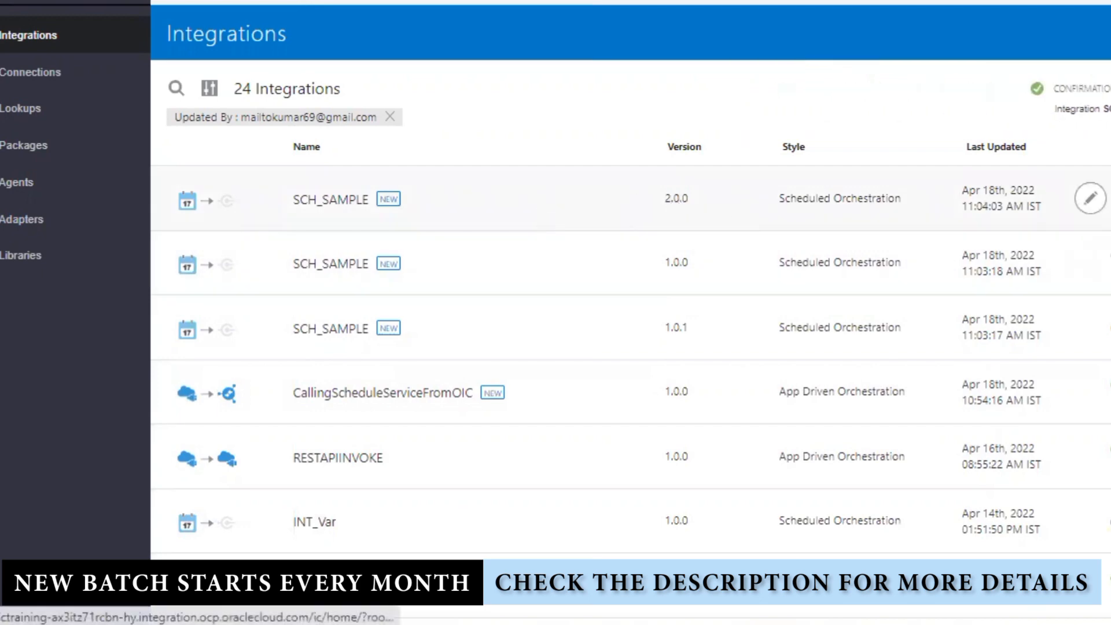
click(1110, 199)
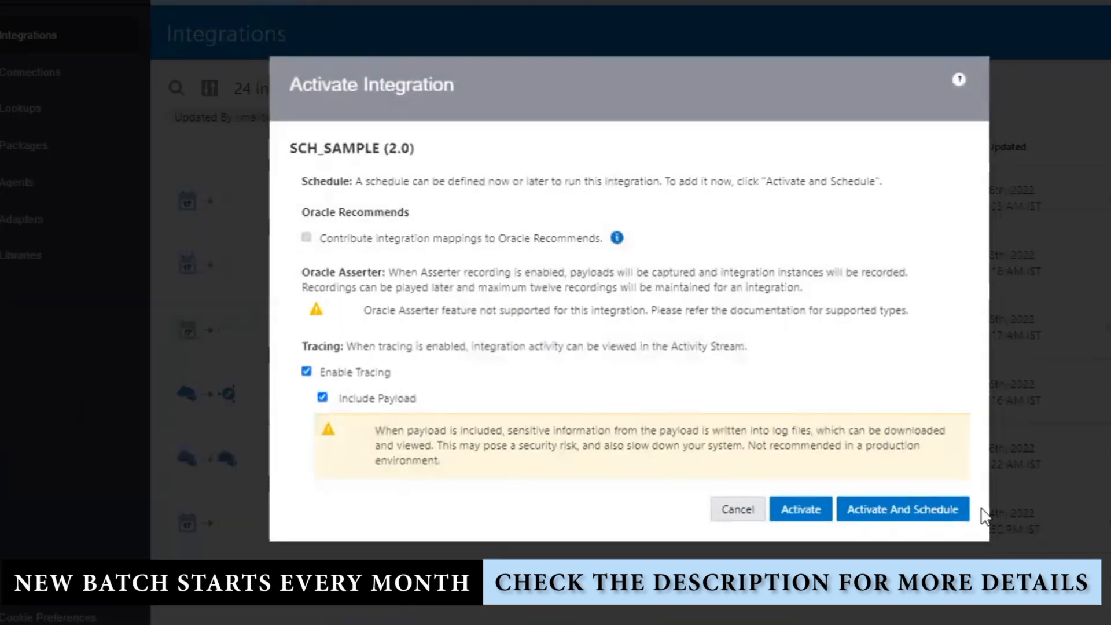
click(807, 502)
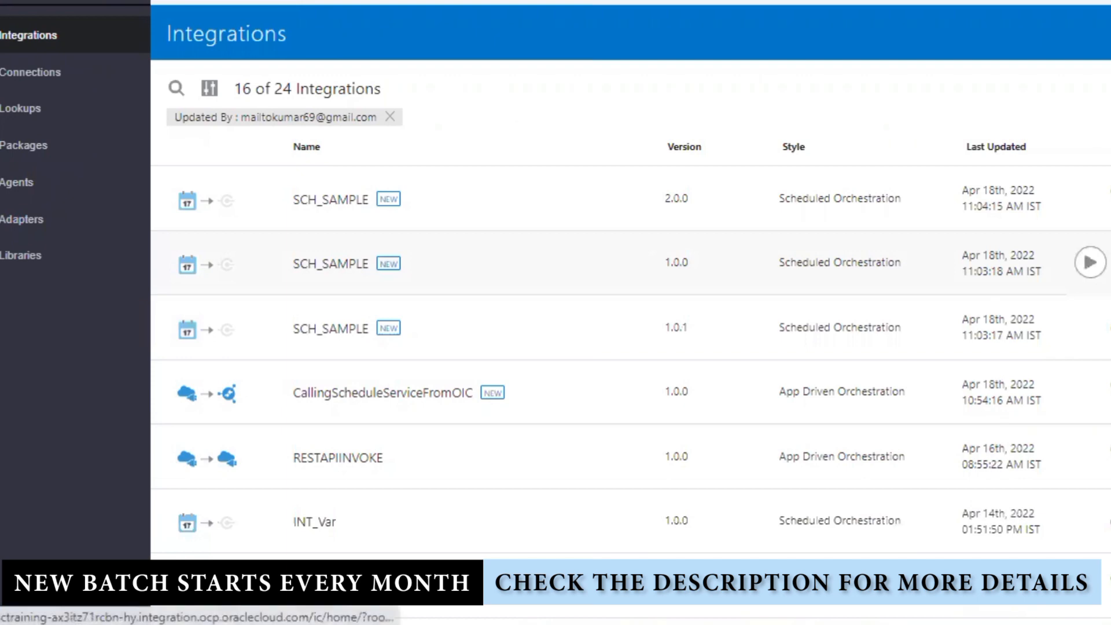
Delete version 1.0.1 of the SCH_SAMPLE integration
click(1110, 262)
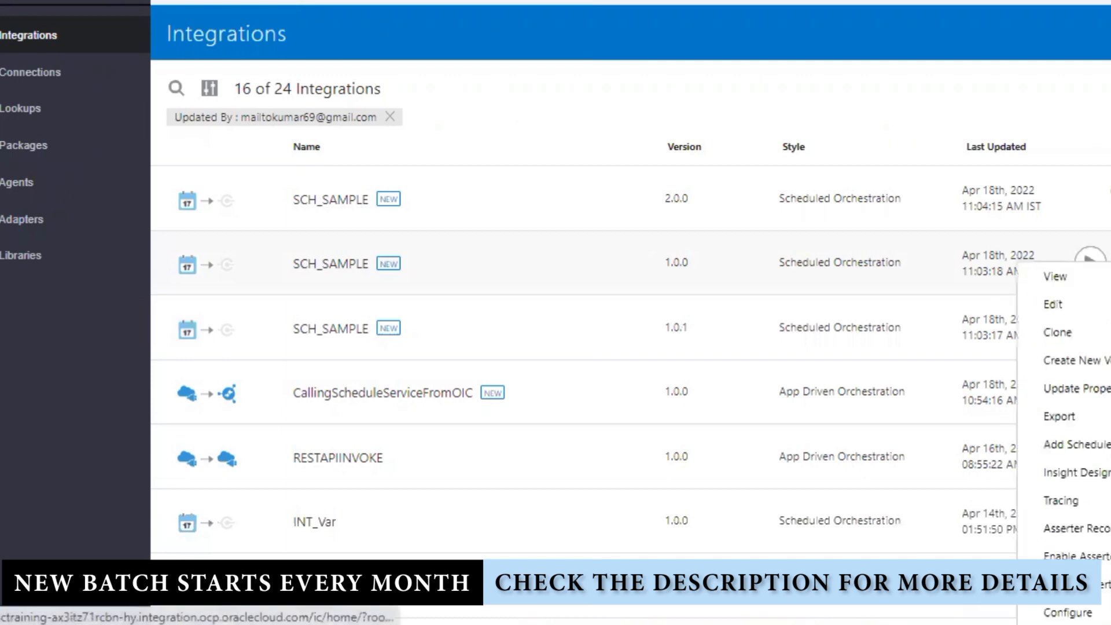
click(851, 104)
click(1105, 328)
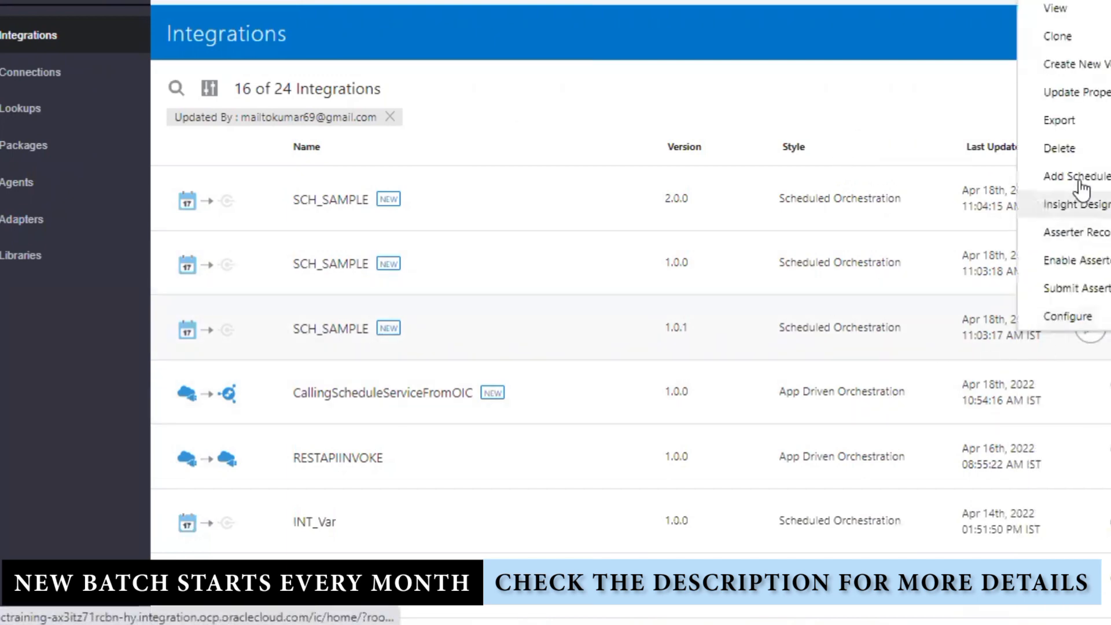
click(1079, 157)
click(815, 346)
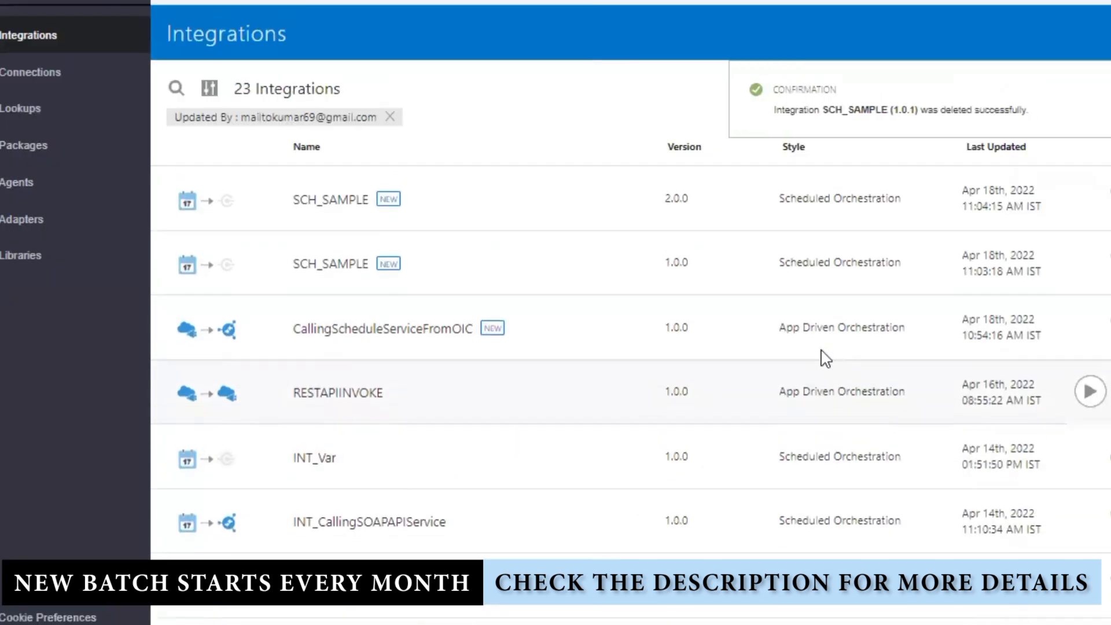
Create new version 02.00.0001 from SCH_SAMPLE 2.0.0 and activate it as the replacement for 2.0.0
click(1105, 198)
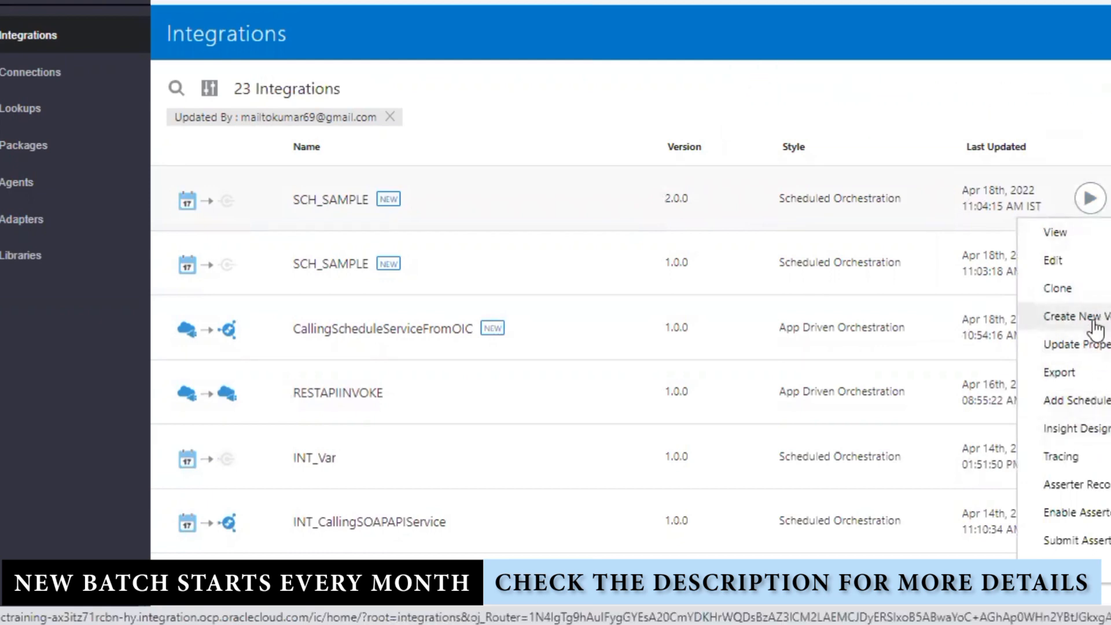
click(1093, 322)
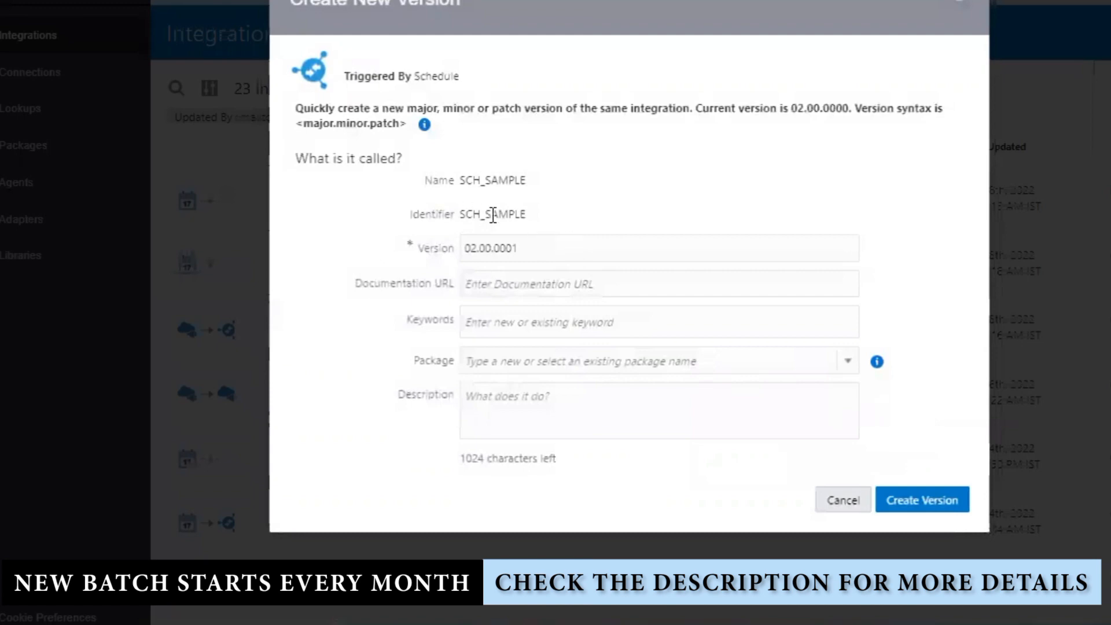
double_click(492, 215)
click(507, 180)
double_click(507, 180)
click(563, 251)
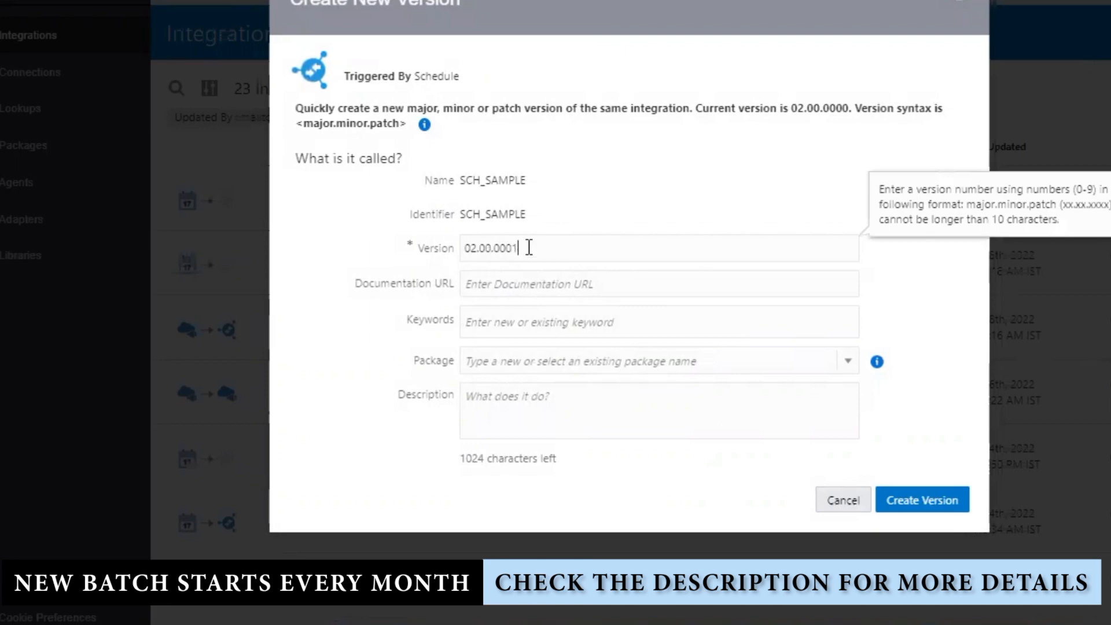
click(920, 508)
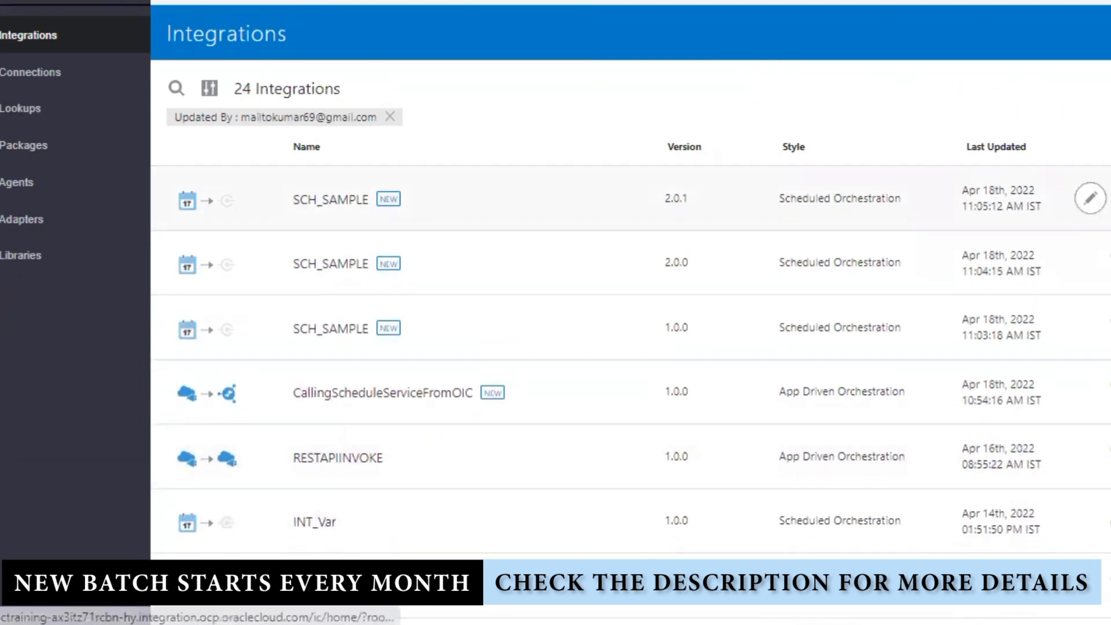
click(1110, 198)
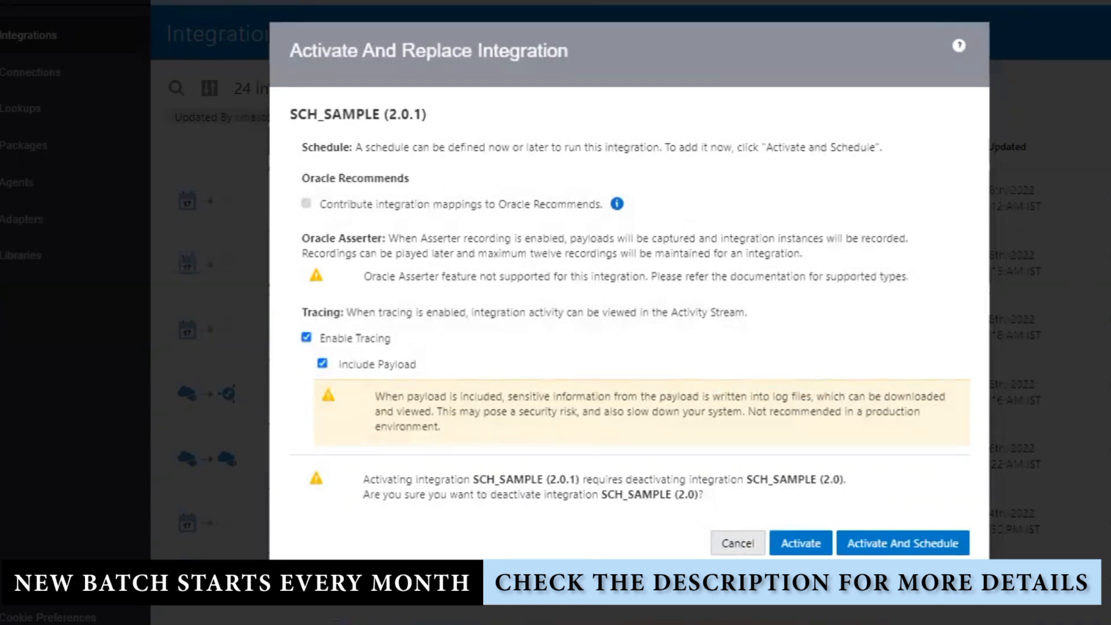
click(801, 538)
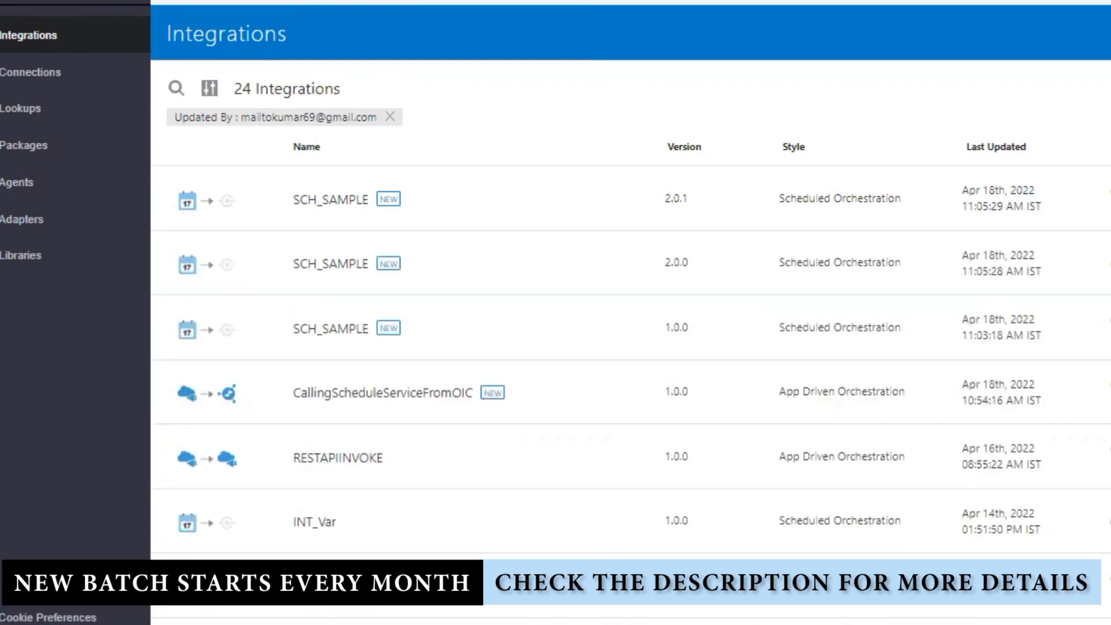
Switch to the text editor notes and extend the "12 exammple" line with "and CLone and Version(Note)"
key(alt+Tab)
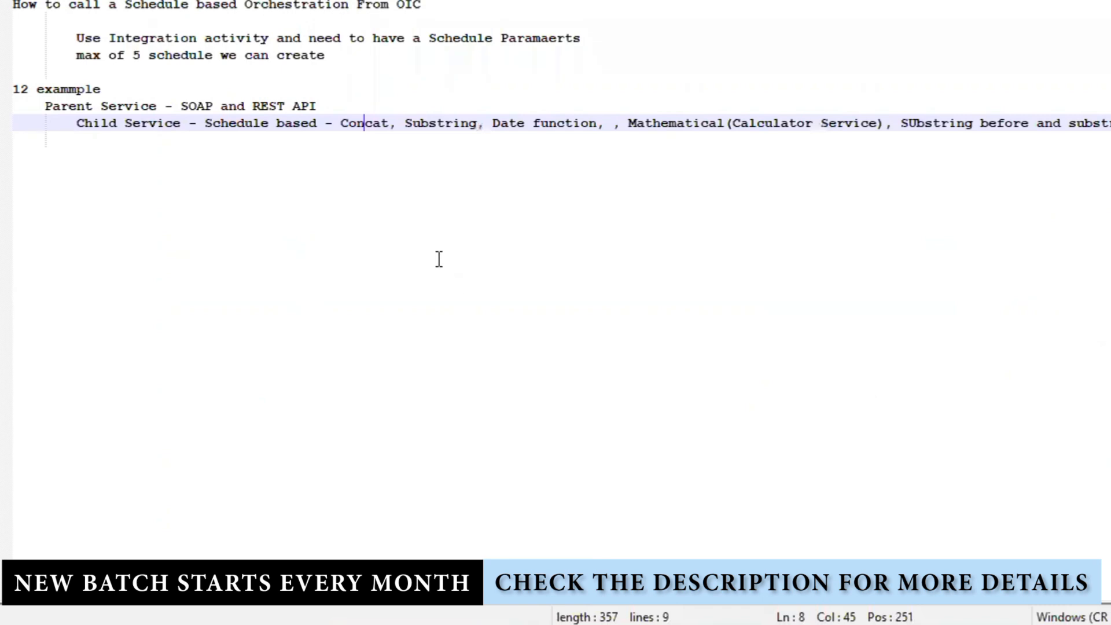
click(126, 85)
text(and )
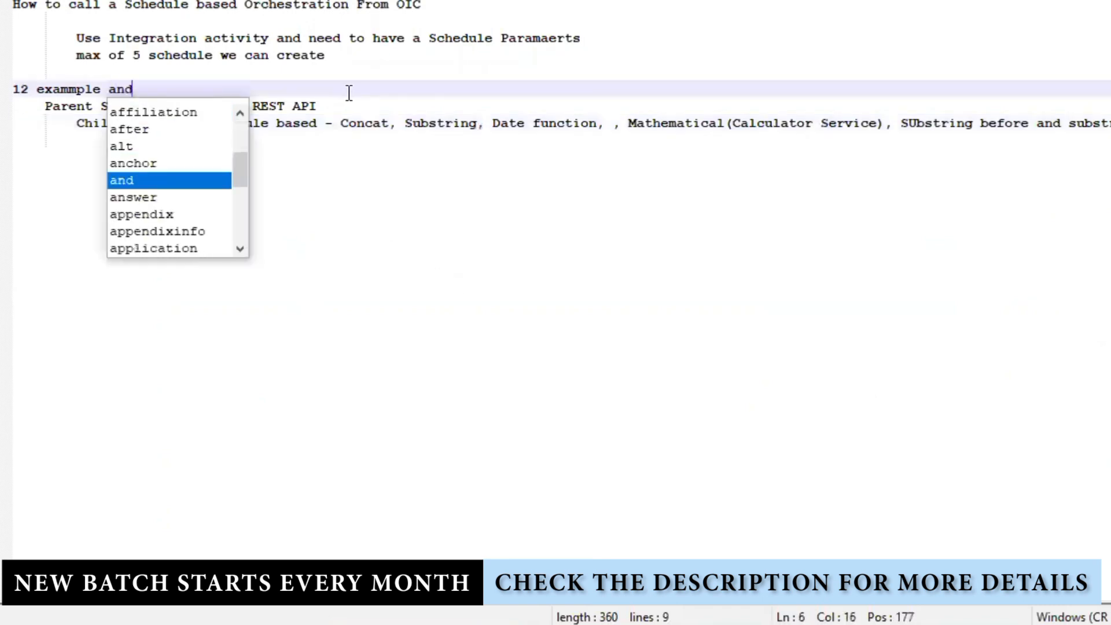
text(CLone and )
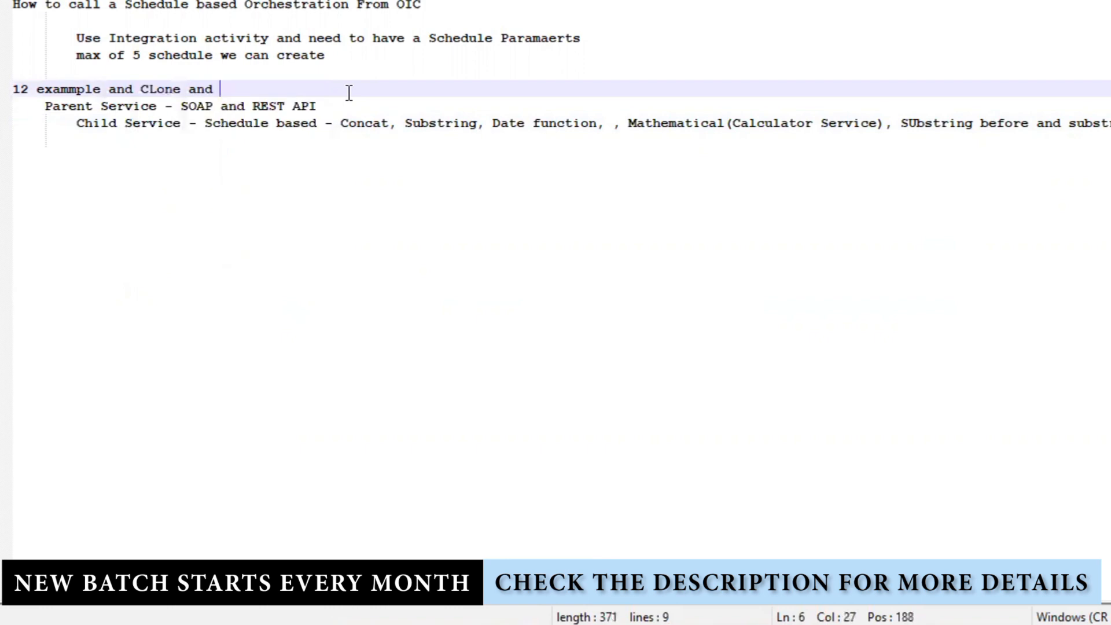
text(Version(Note)
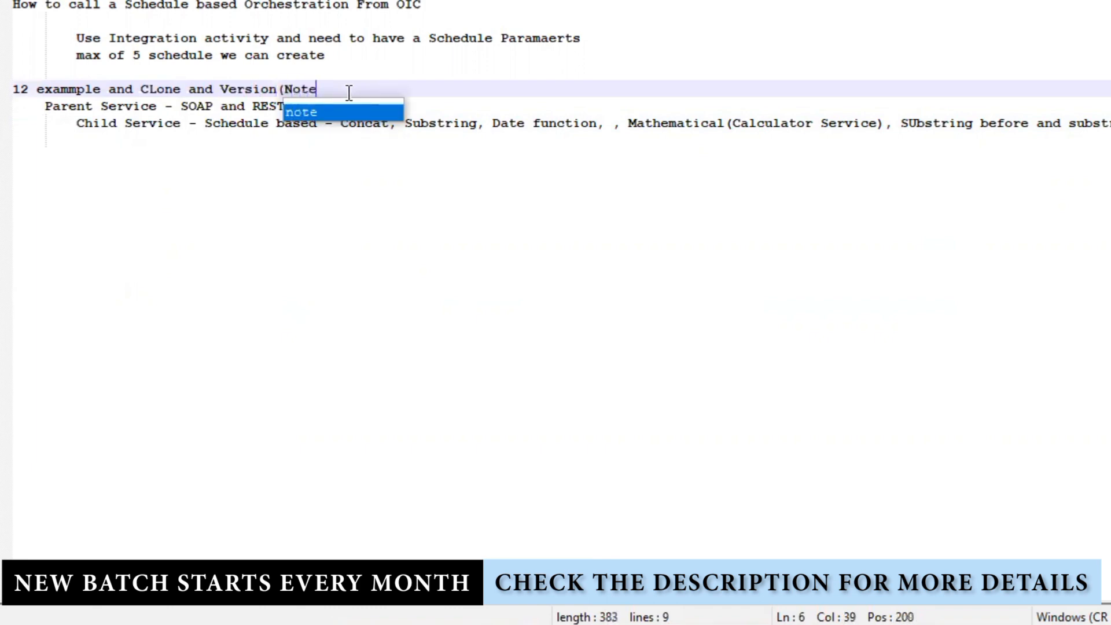
text())
Leave two blank lines below the Child Service line and start an unindented list with "Assign Activity"
key(Down)
key(Down)
key(End)
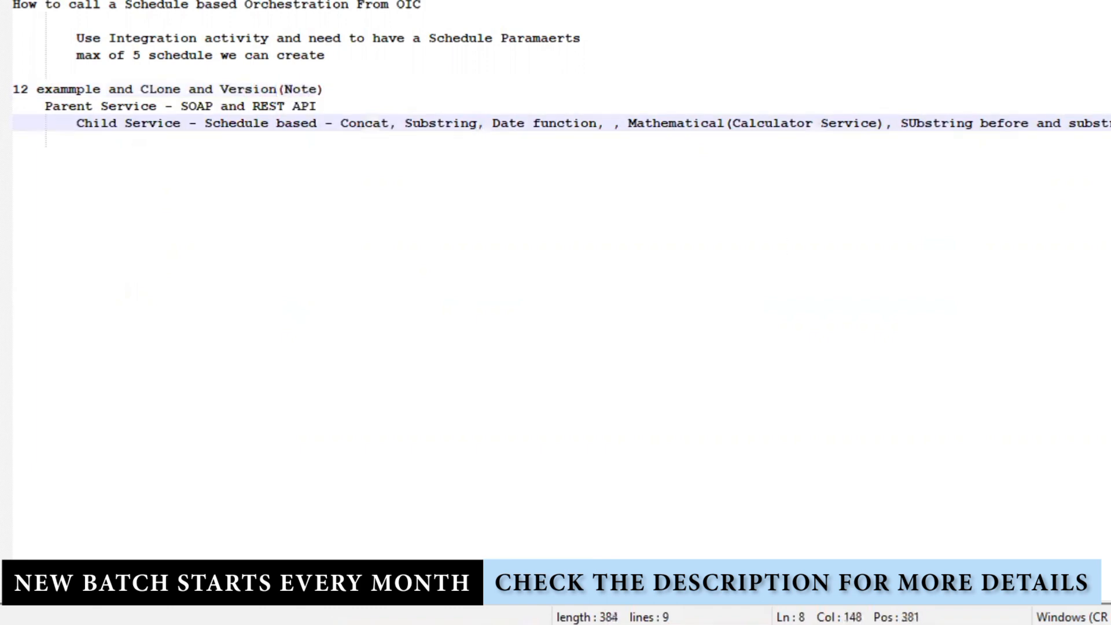
key(Return)
key(BackSpace)
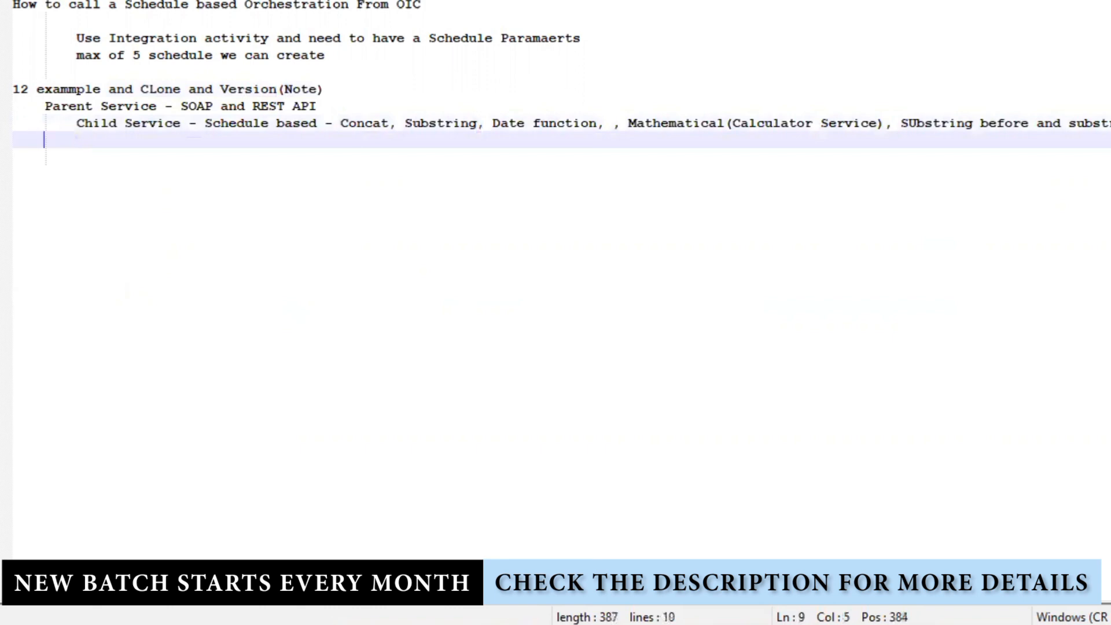
key(BackSpace)
key(Return)
key(Return)
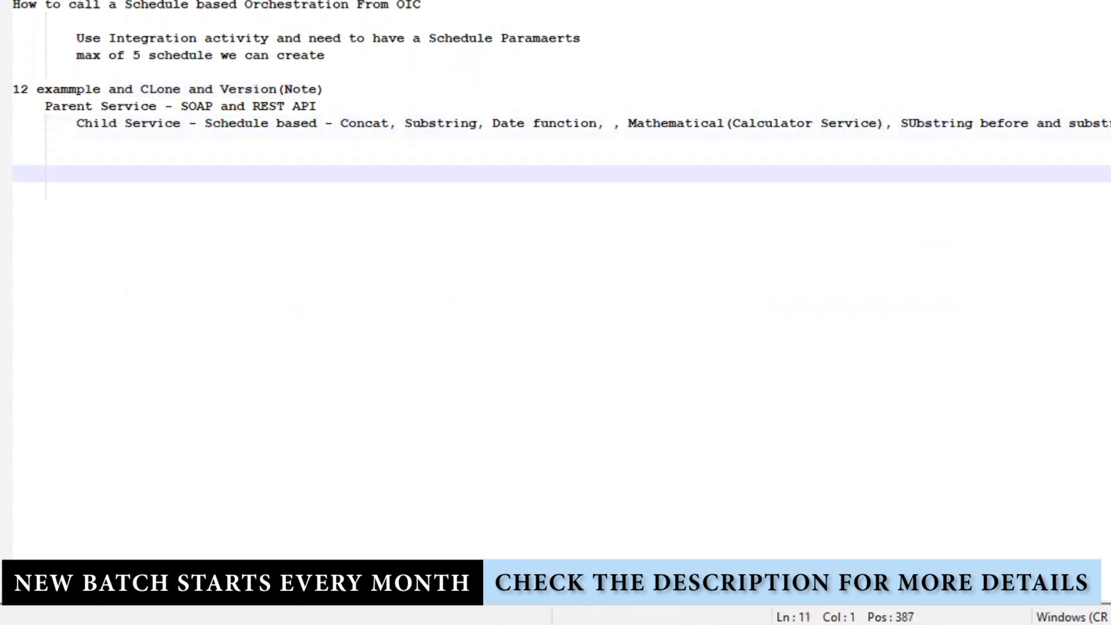
text(Assign A)
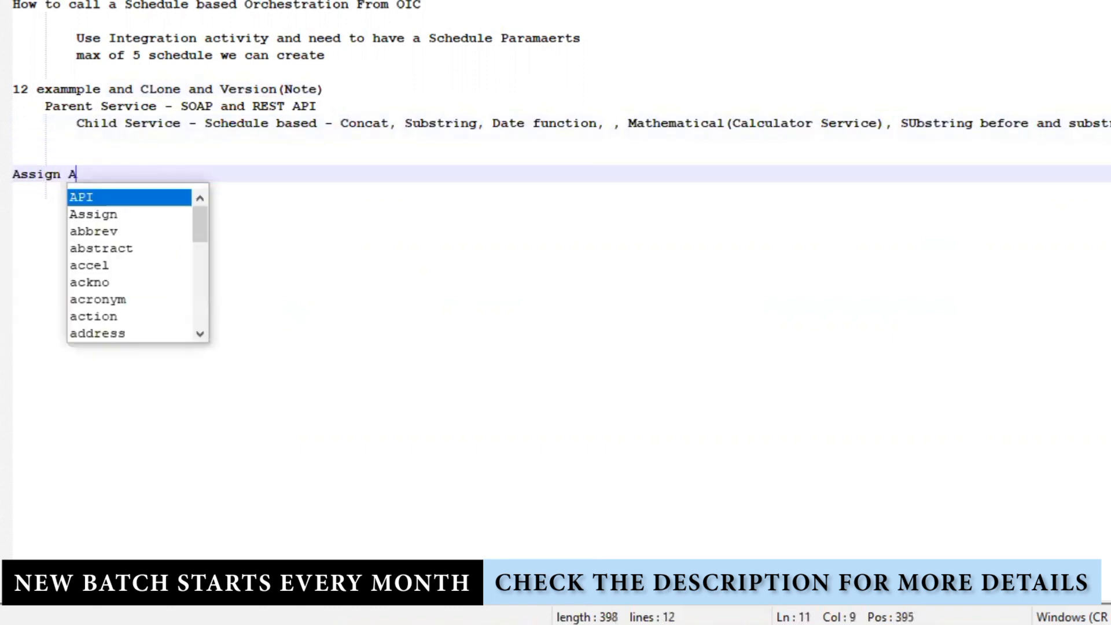
text(ctivity)
key(Return)
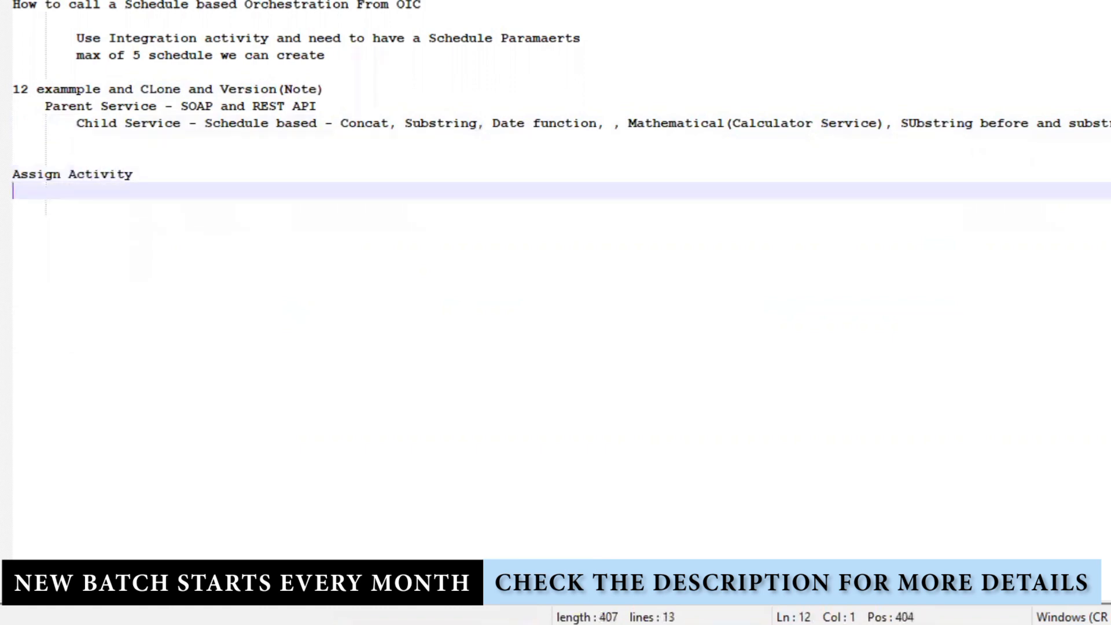
Add "Wait Activity", "Throw Error" and "Integration activity" to the list on separate lines
text(Wait A)
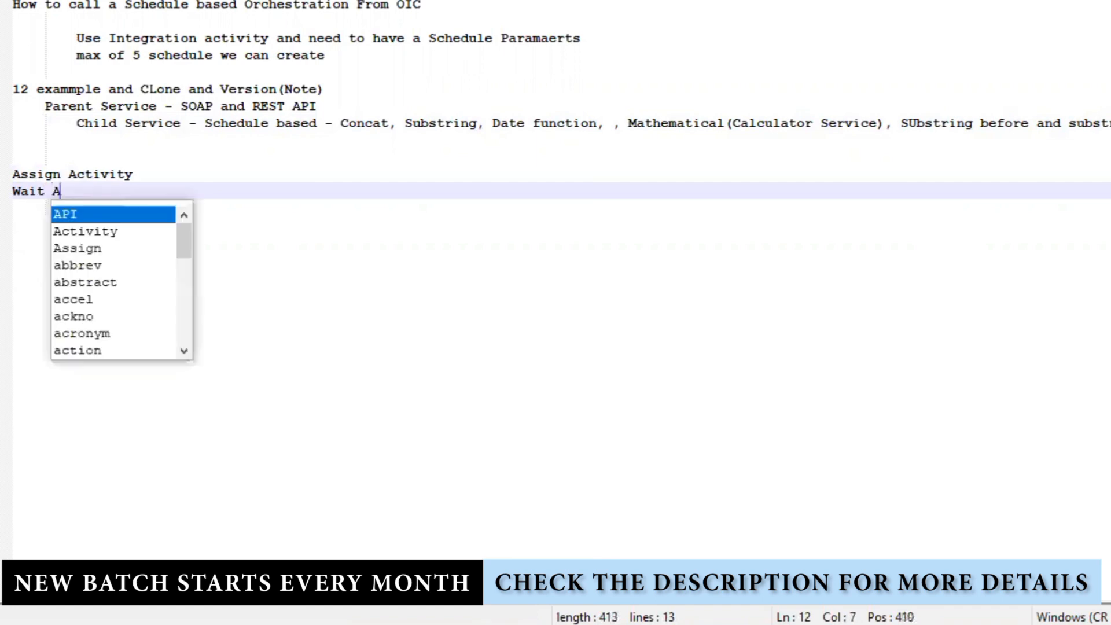
text(ctivity)
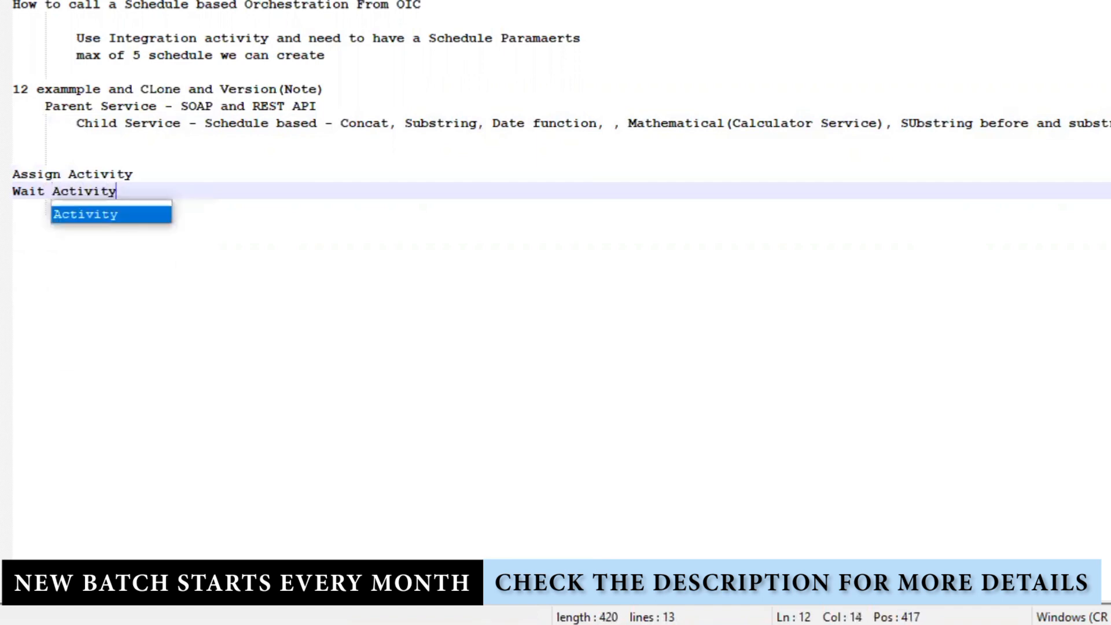
key(Return)
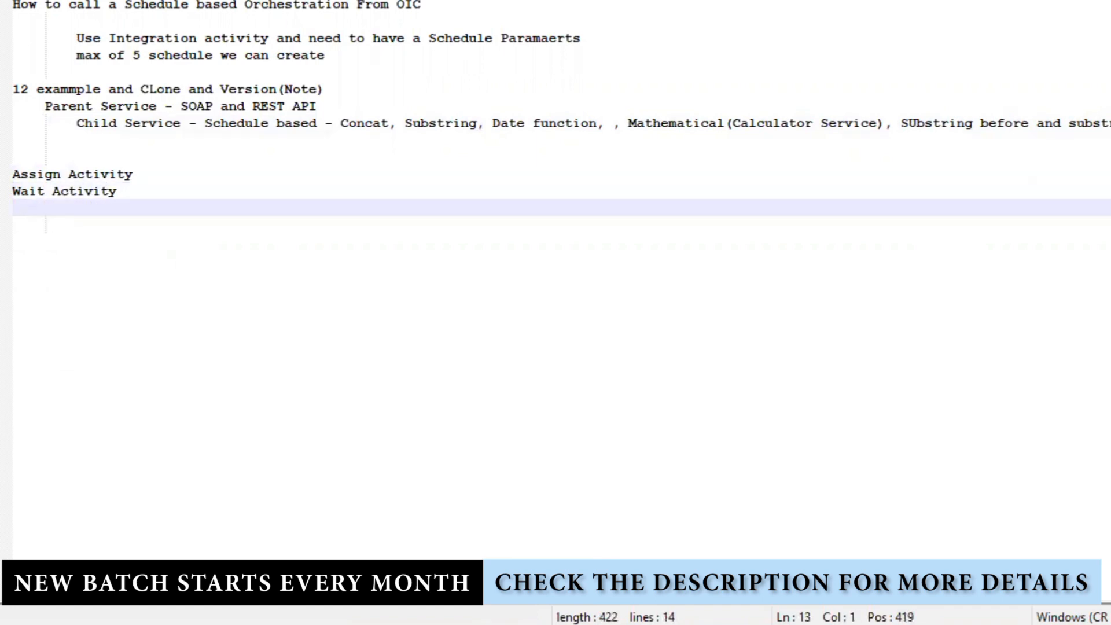
text(Throw Error)
key(Return)
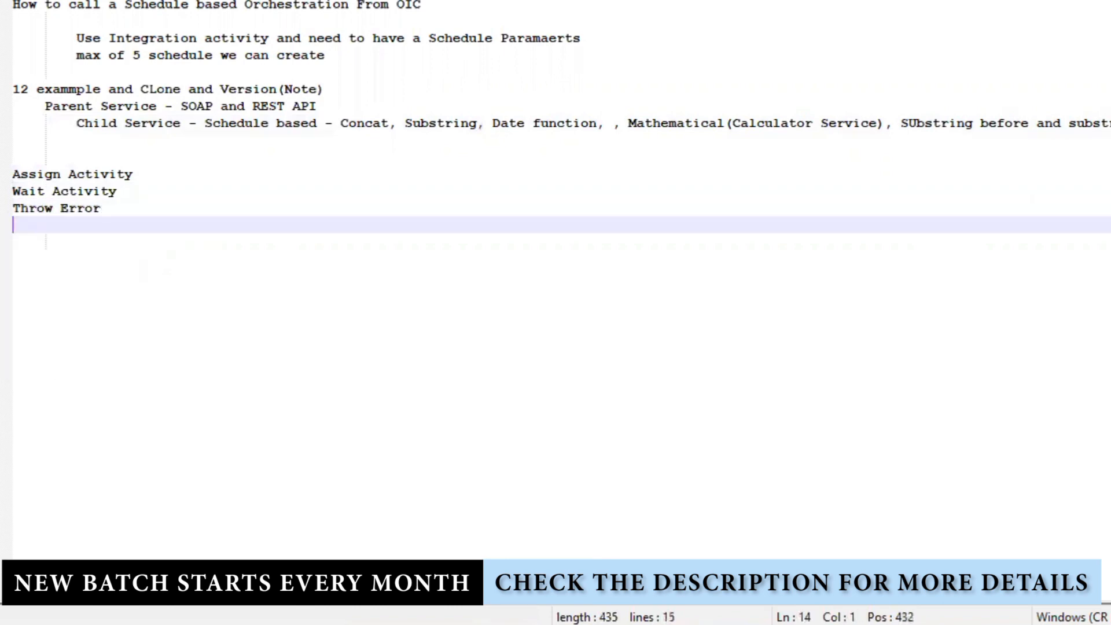
text(I)
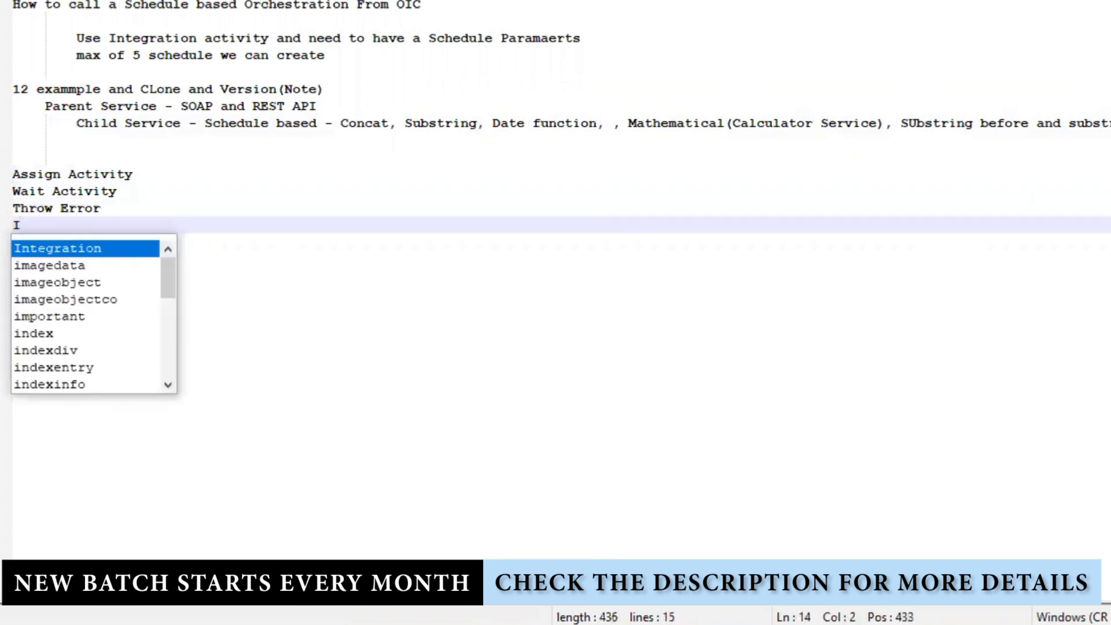
text(ntegration )
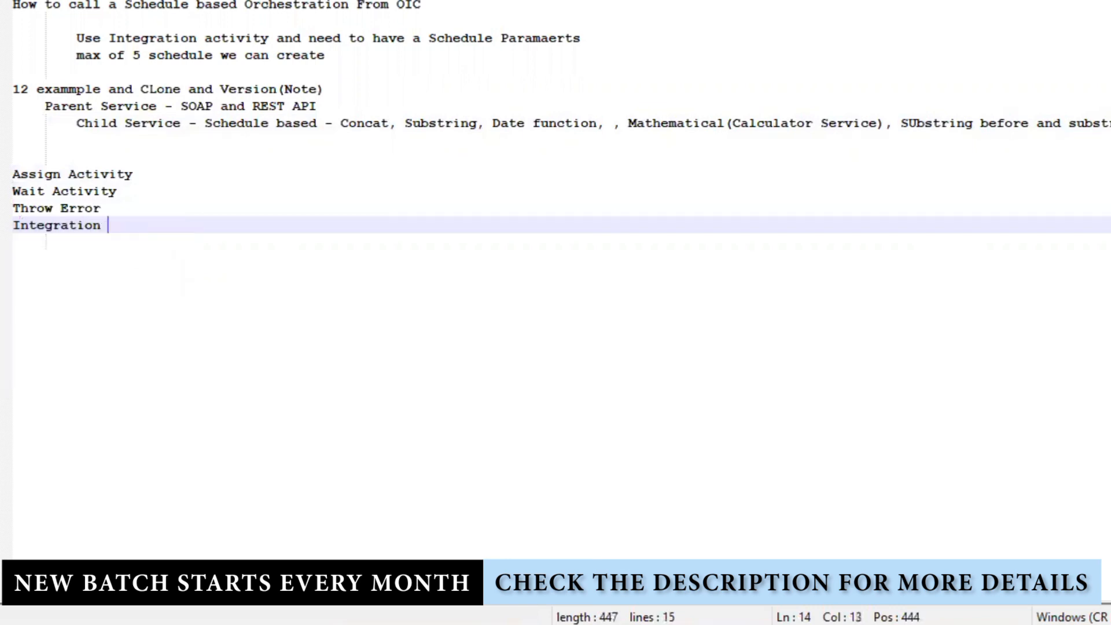
text(activit)
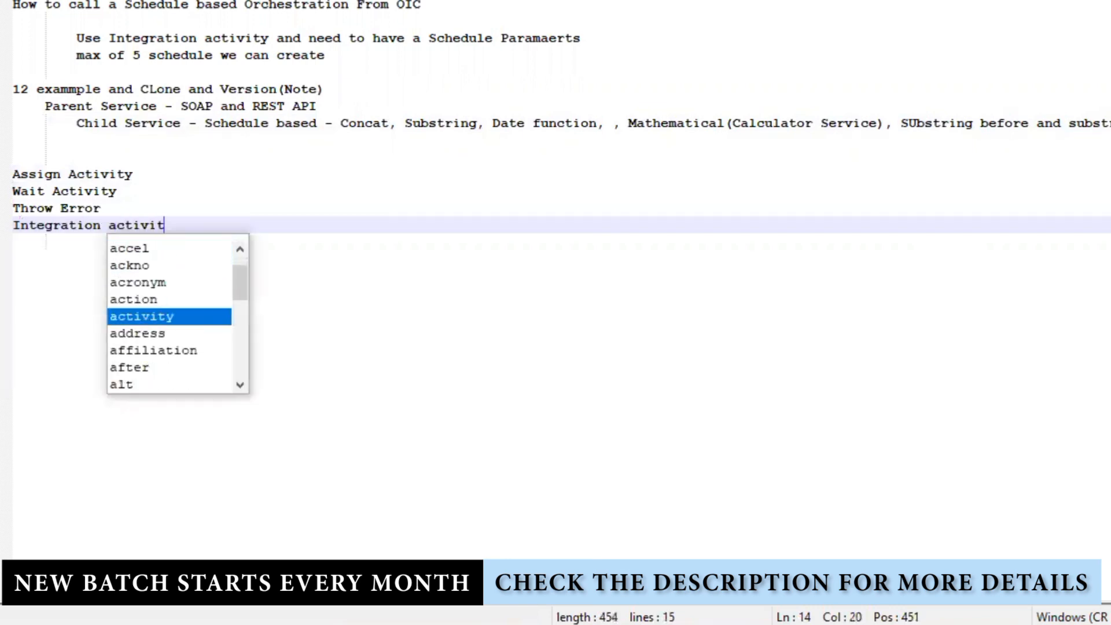
text(y)
key(Return)
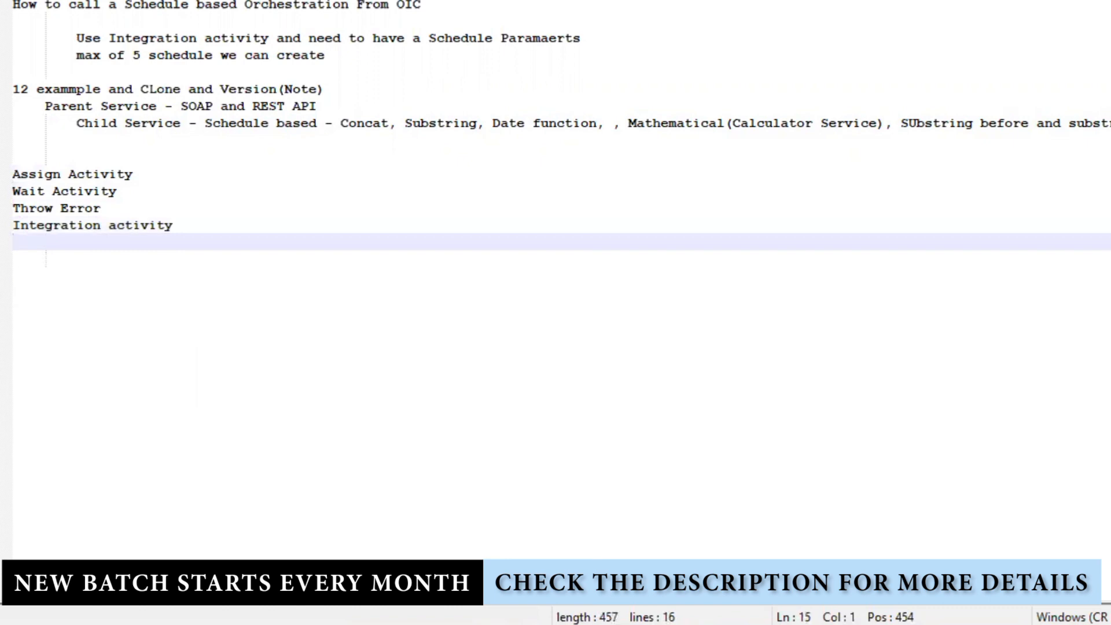
Add "Switch Case", "Foreach" and "Stage - Write Files" on separate lines below "Integration activity"
text(S)
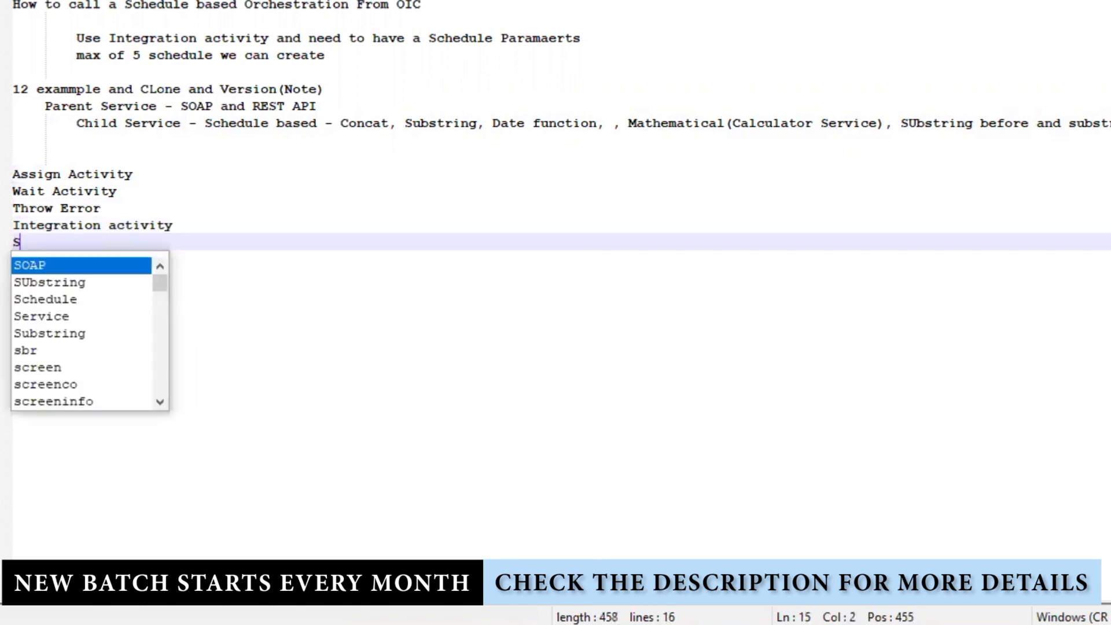
text(witch )
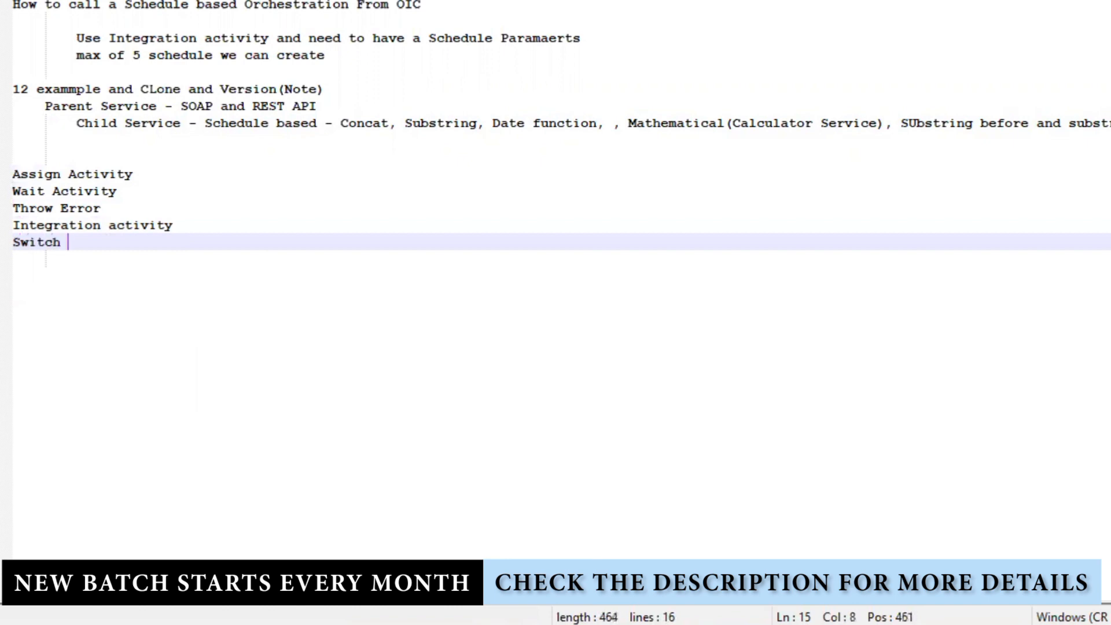
text(Case)
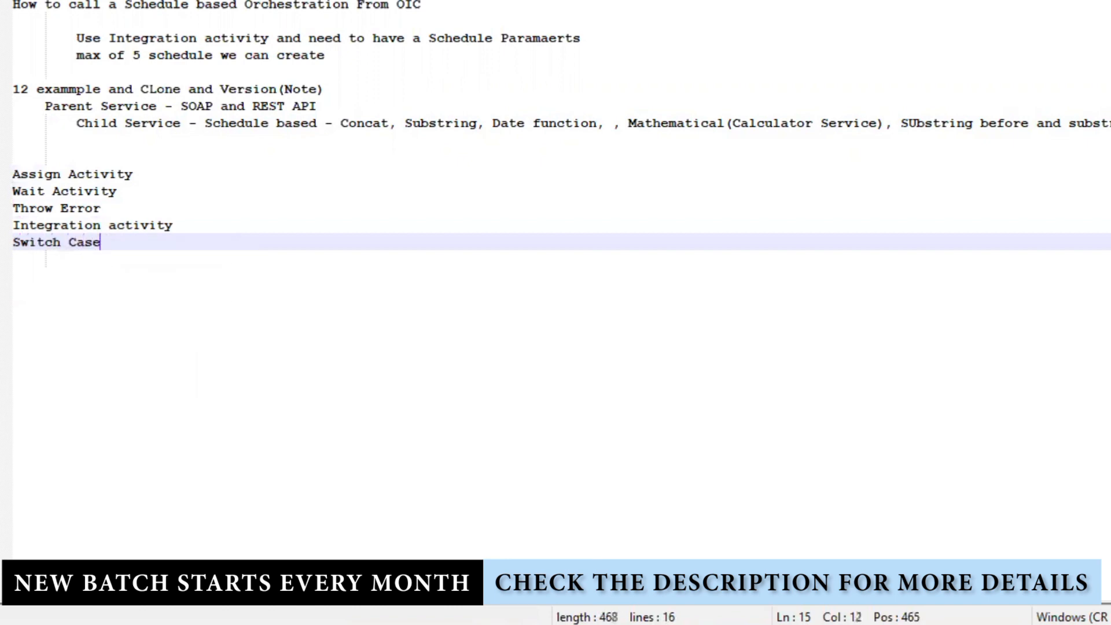
key(Return)
text(Fo)
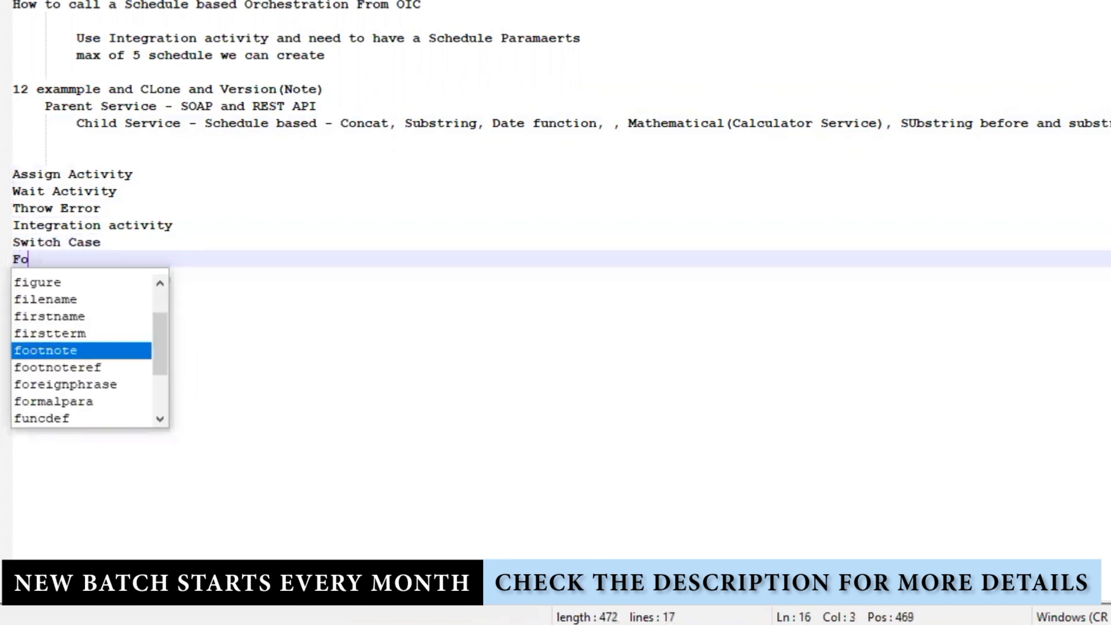
text(reach)
key(Return)
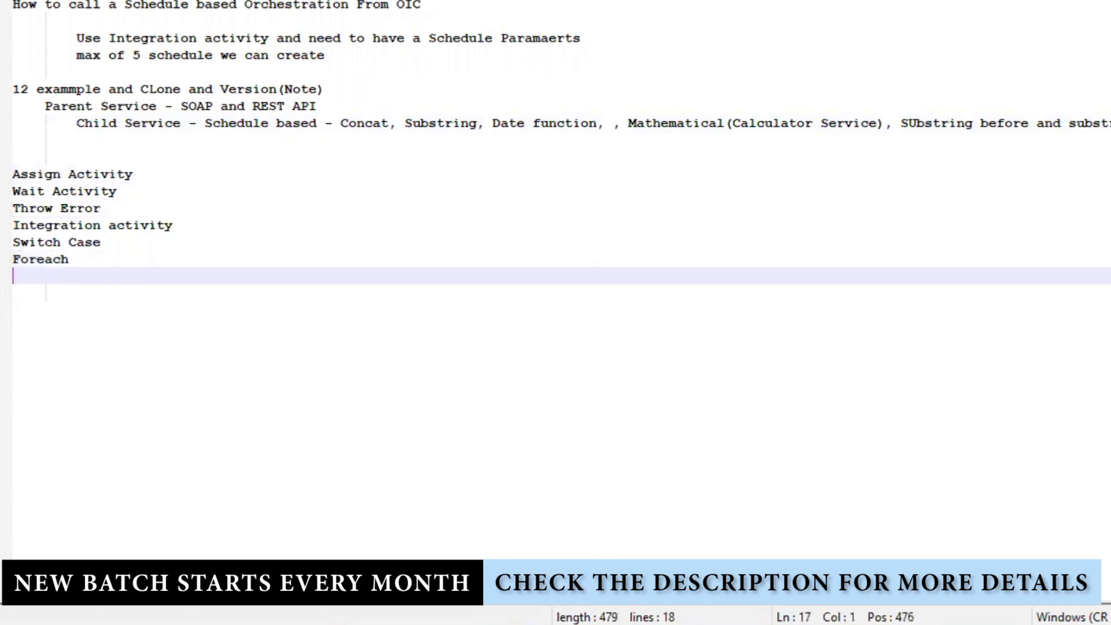
text(Stage)
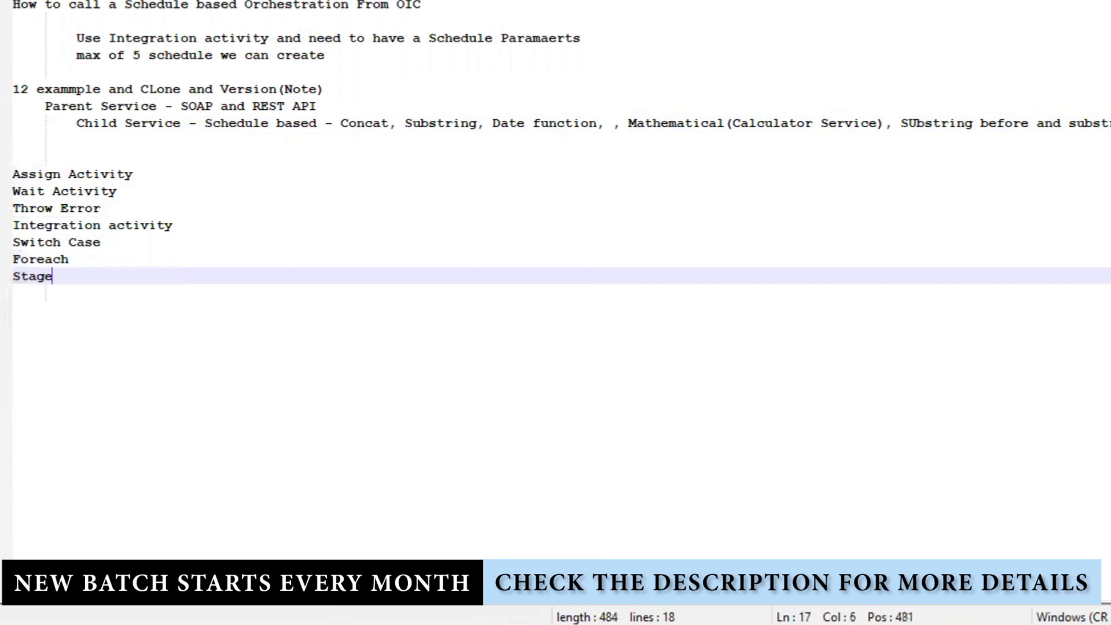
text( - Wri)
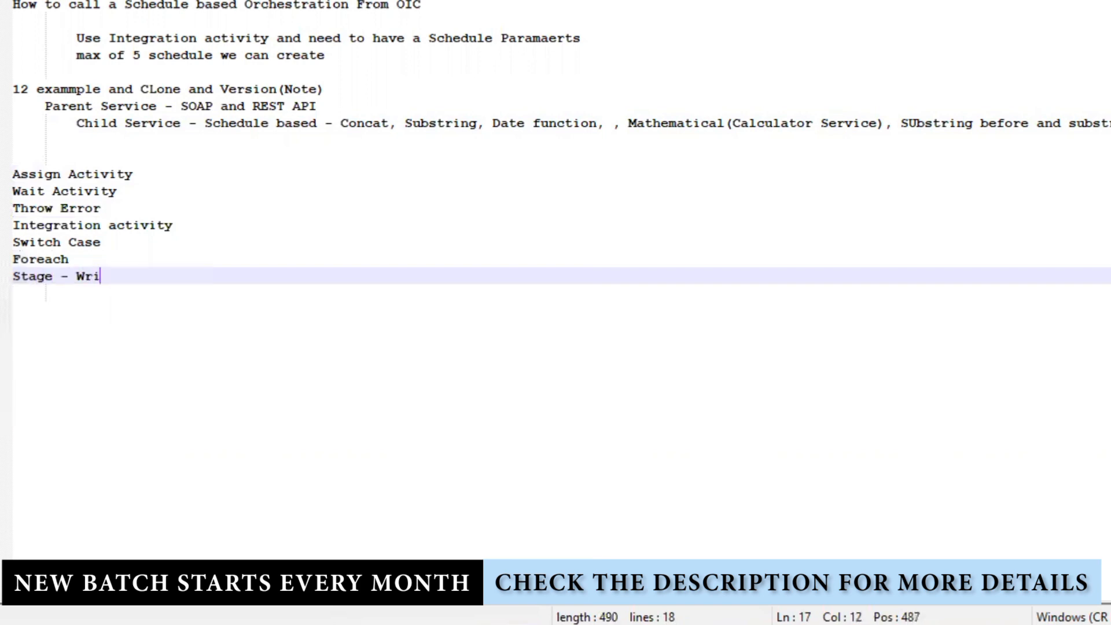
text(te Files)
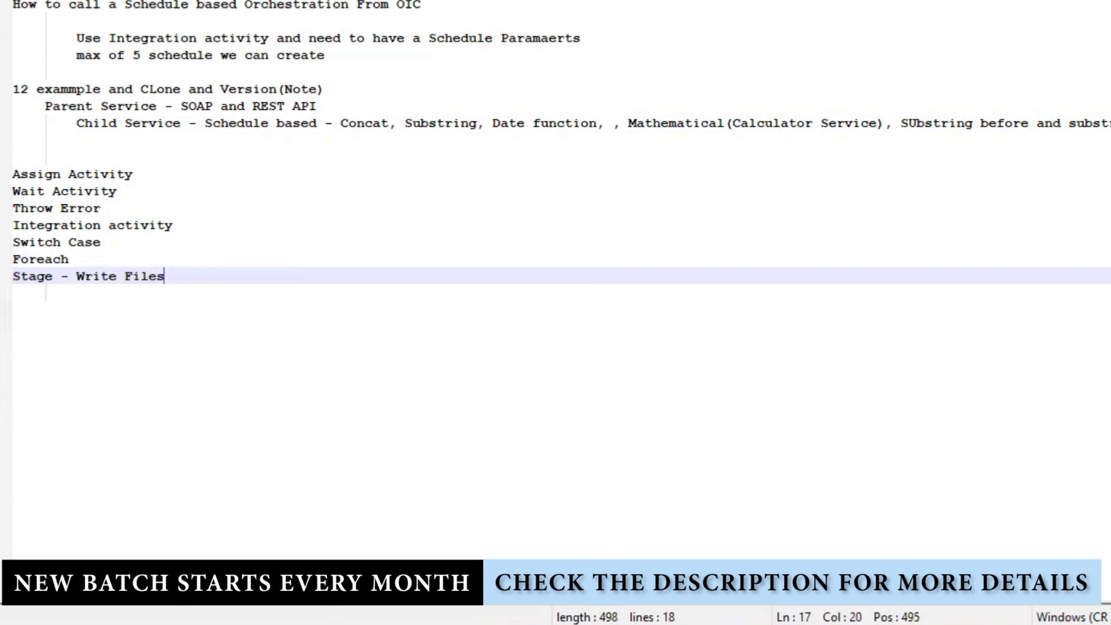
drag(218, 301, 13, 174)
click(235, 318)
Add "SOAP" and "REST" on separate lines below "Stage - Write Files"
click(180, 275)
key(Return)
text(SOAP)
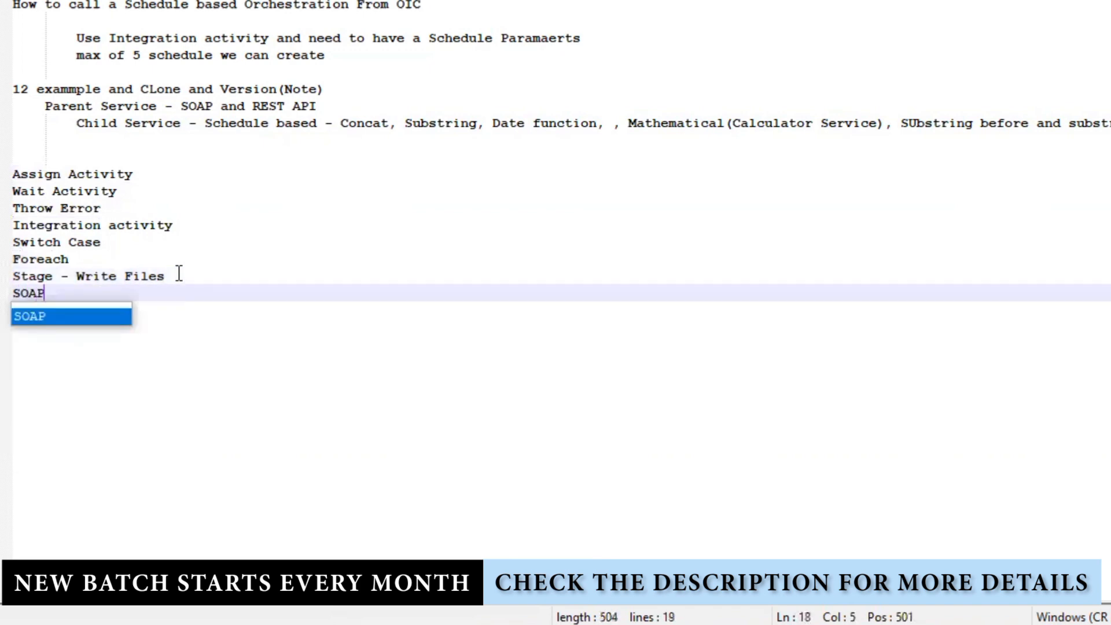
key(Return)
text(REST)
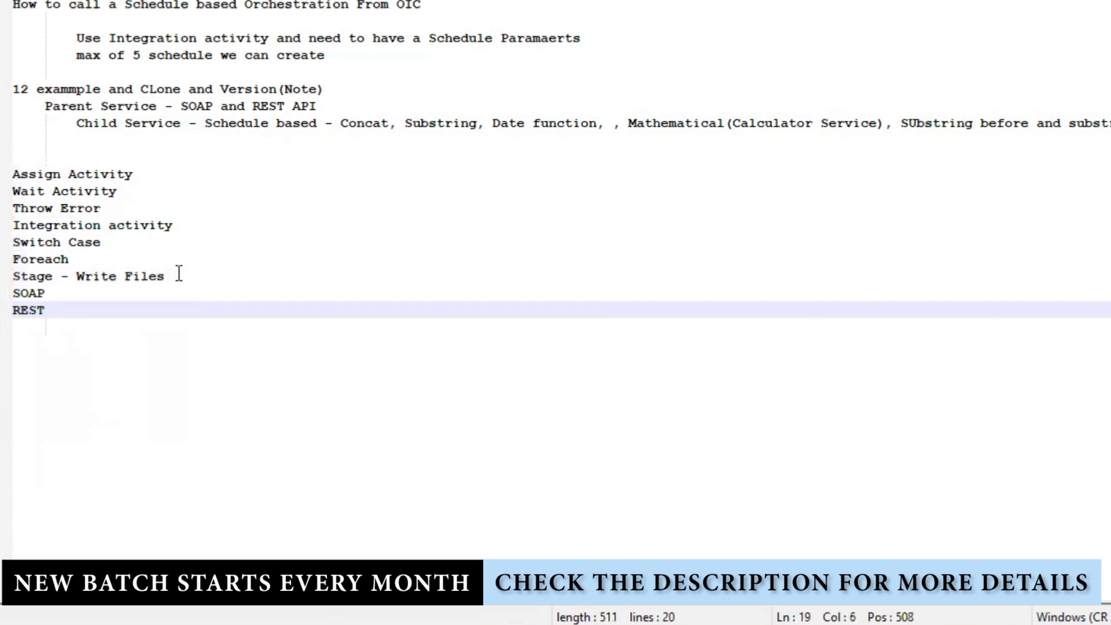
key(Return)
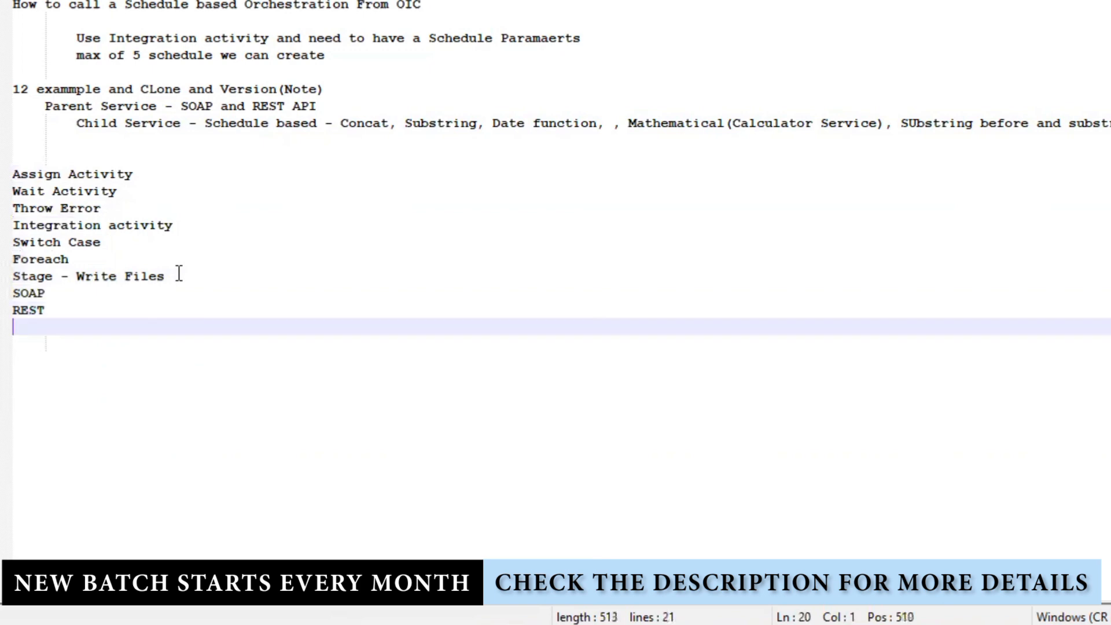
Insert the heading "Adapters:" above SOAP, with a blank line separating it from the activity list
key(Up)
key(Up)
key(Return)
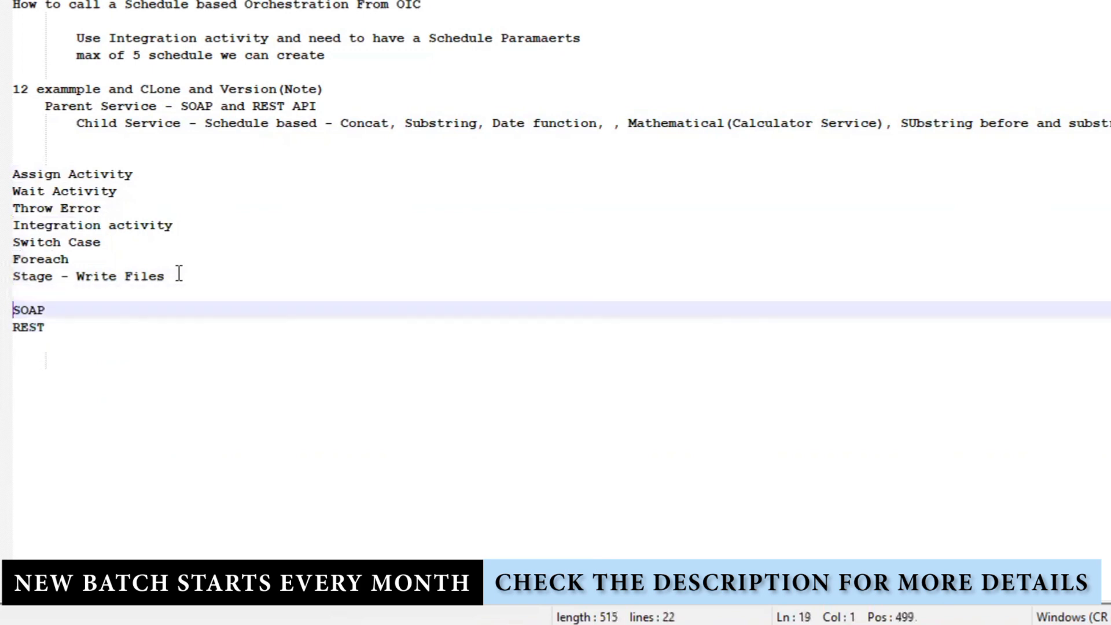
key(Return)
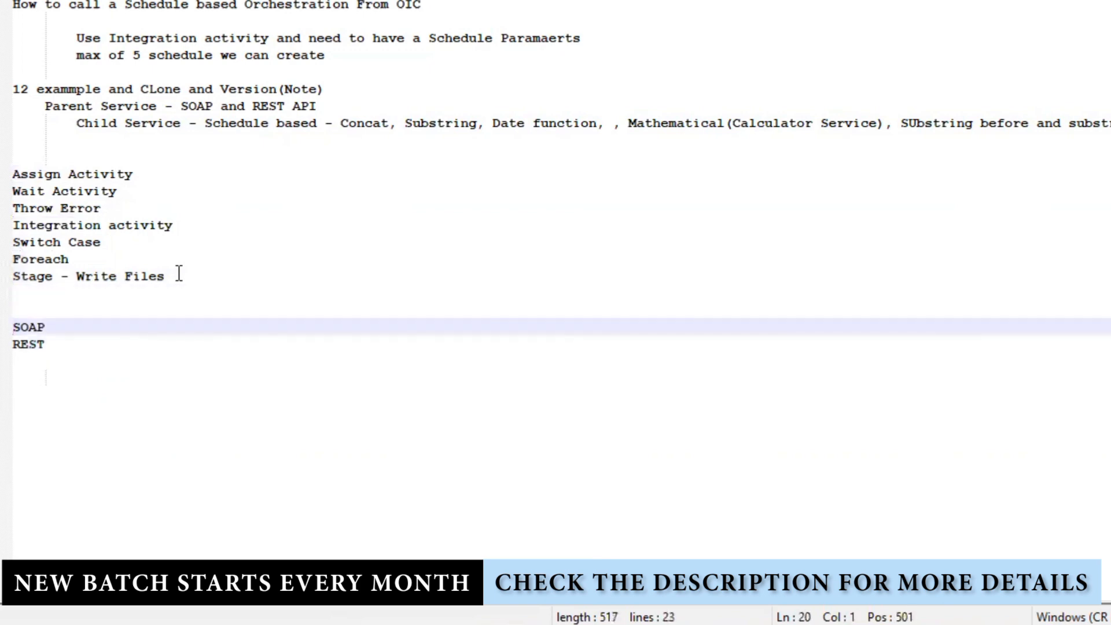
key(Up)
text(Adap)
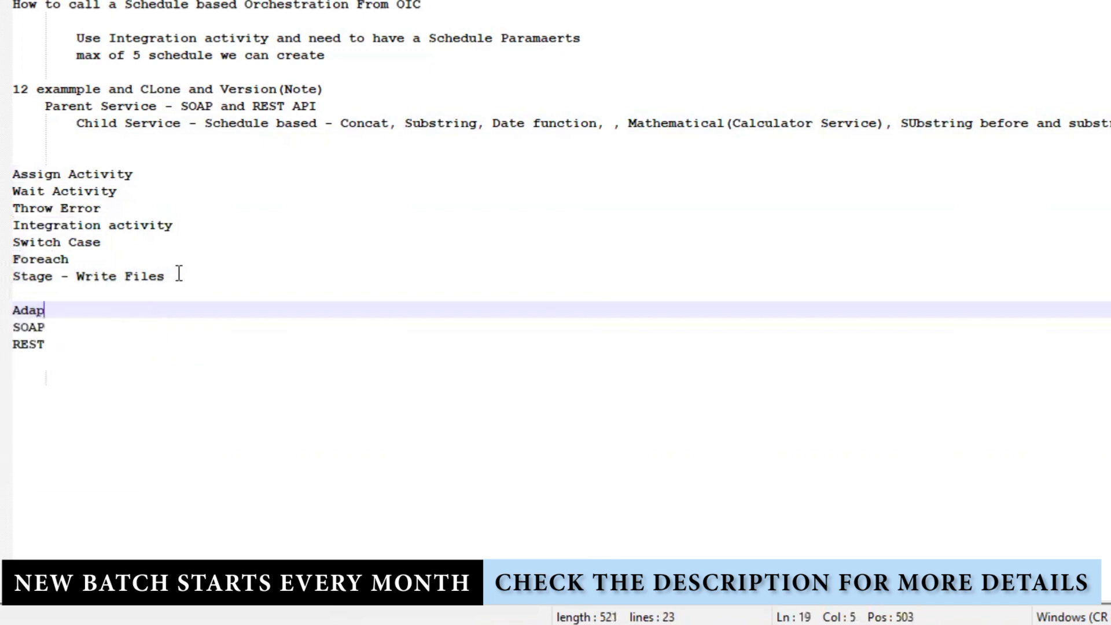
text(ters:)
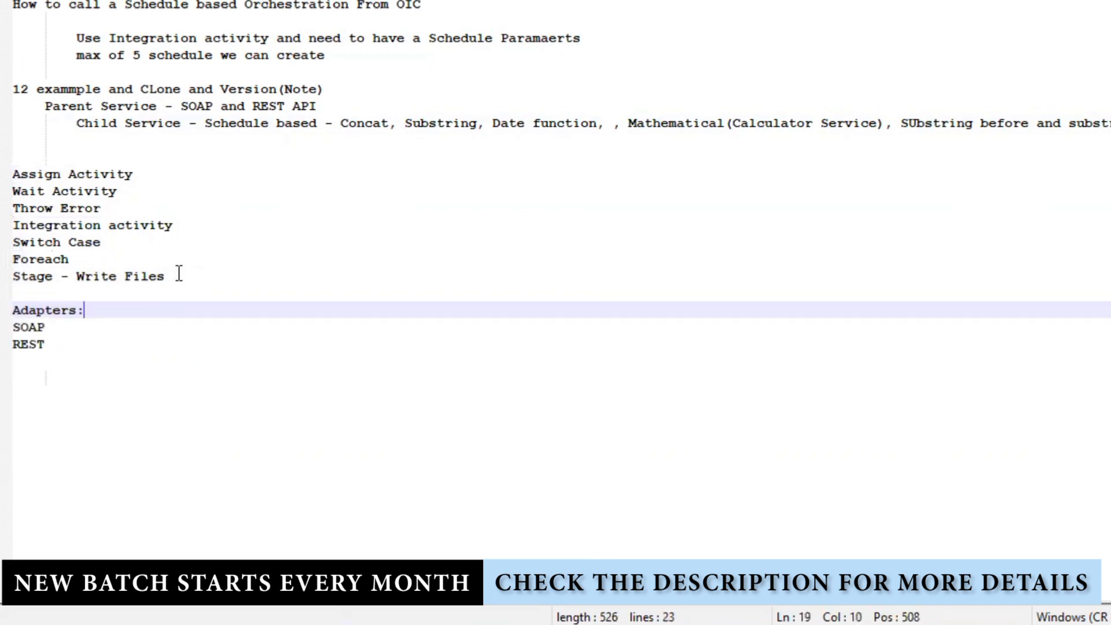
key(Down)
key(Down)
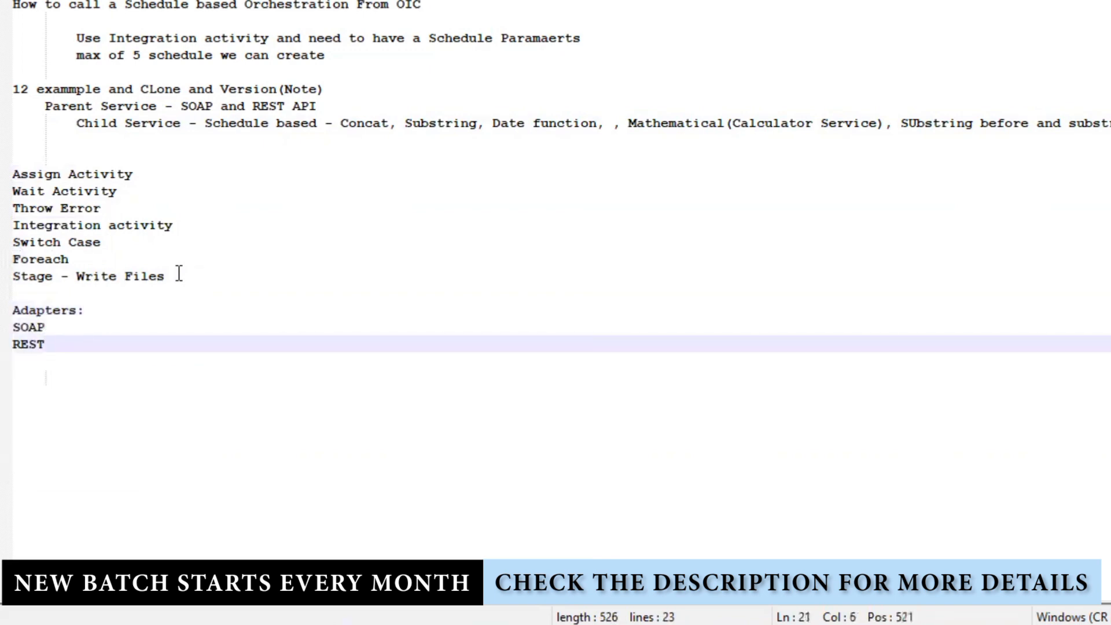
Leave a blank line below REST and add "Schedule based Integartion" and "App driven Integration:" on separate lines
key(Return)
key(Return)
text(Sche)
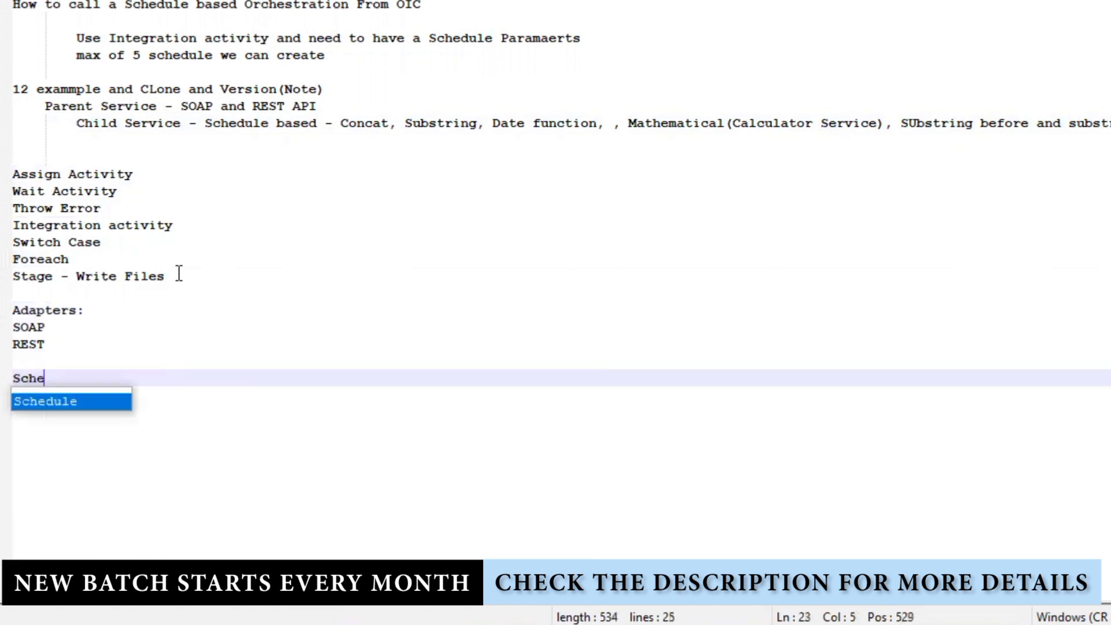
text(dule ba)
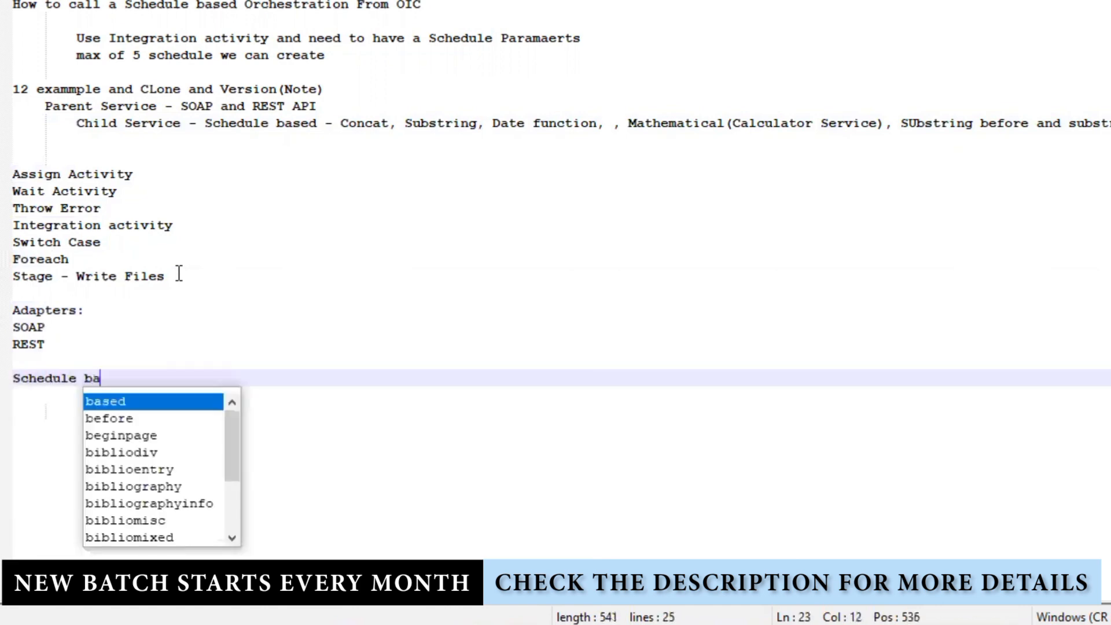
text(sed Integartion)
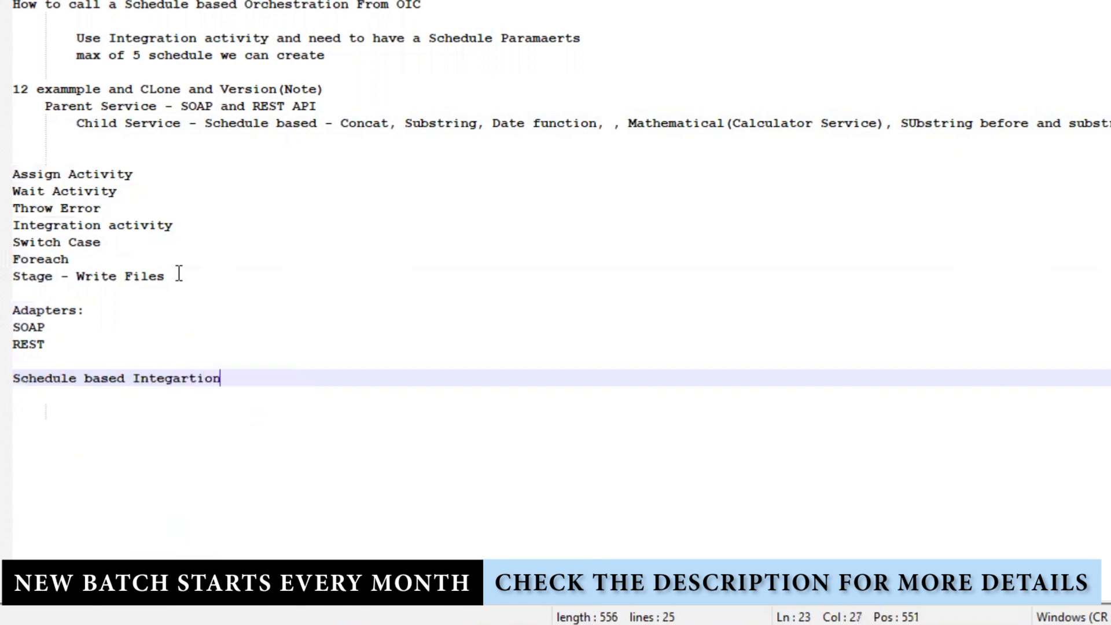
key(Return)
text(A)
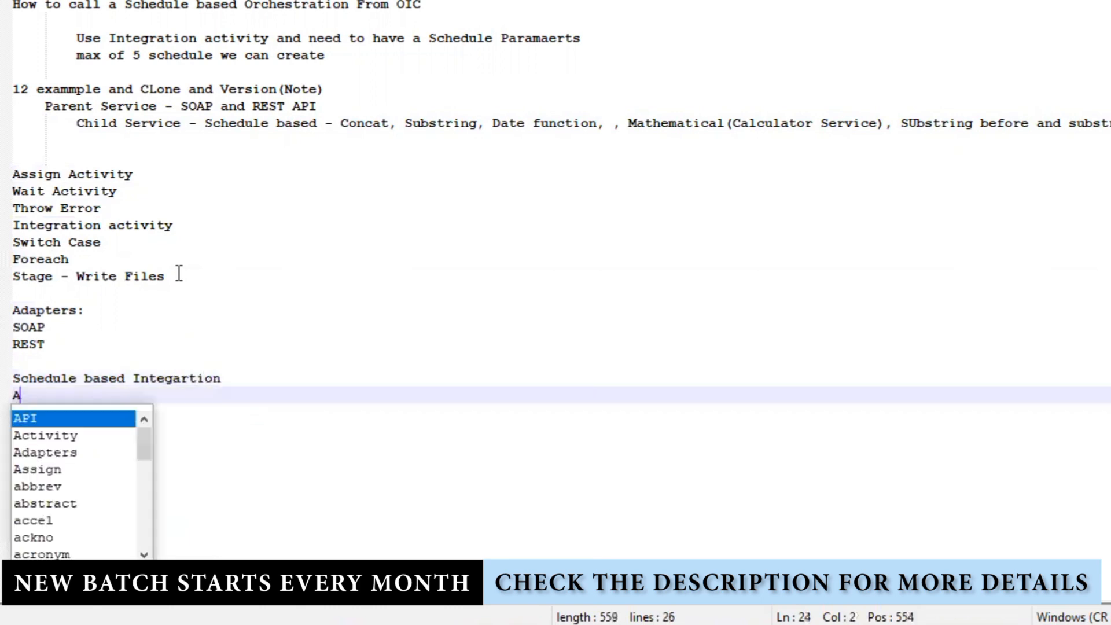
text(pp driven)
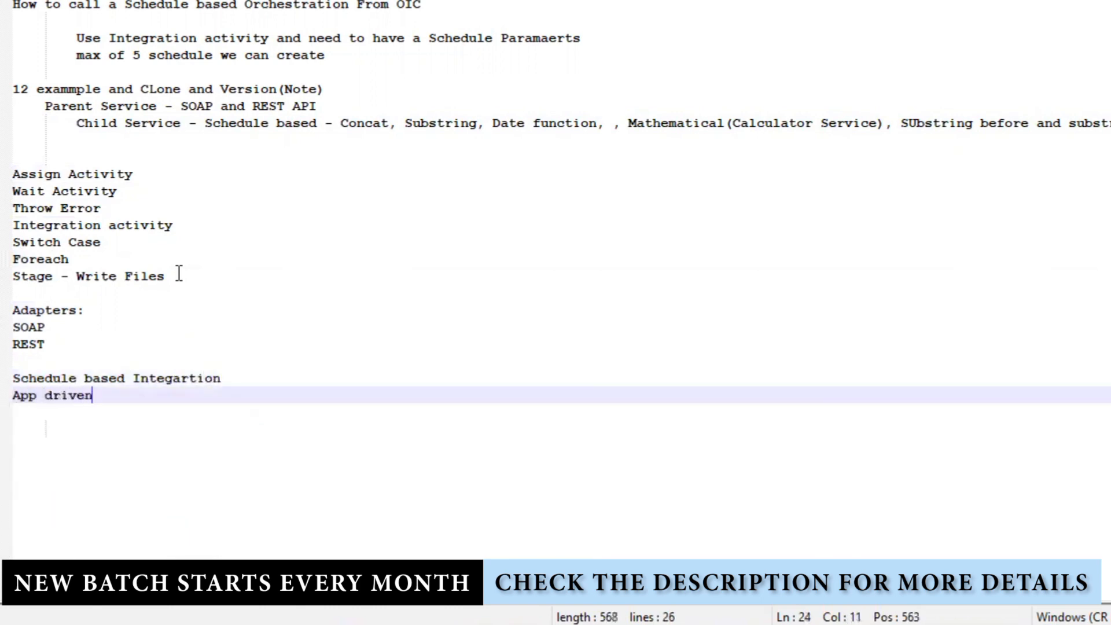
text( Integrati)
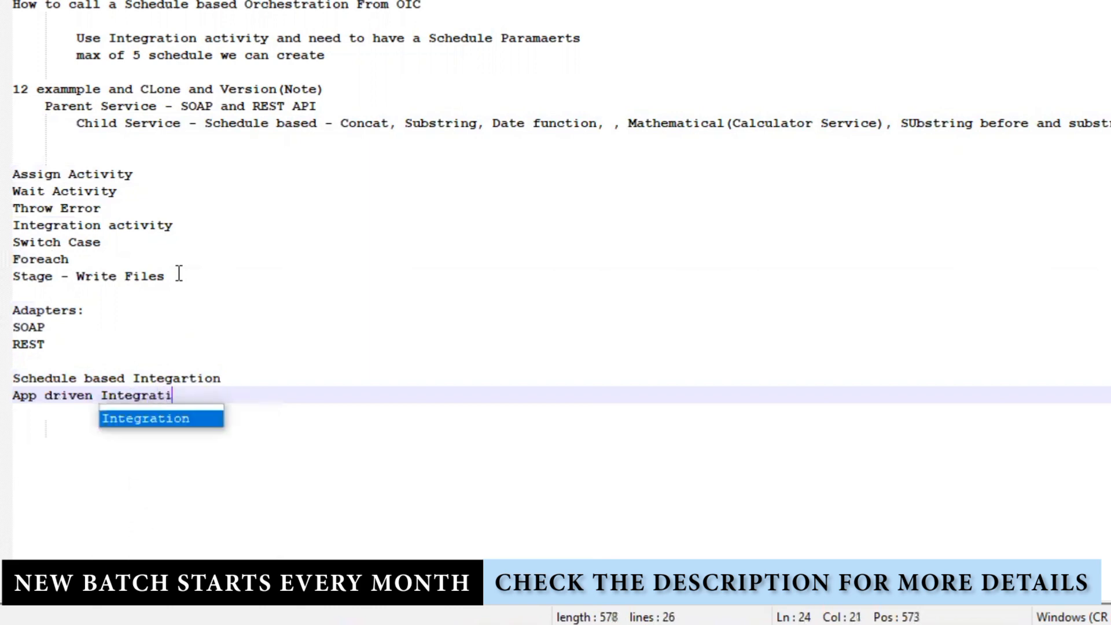
text(on:)
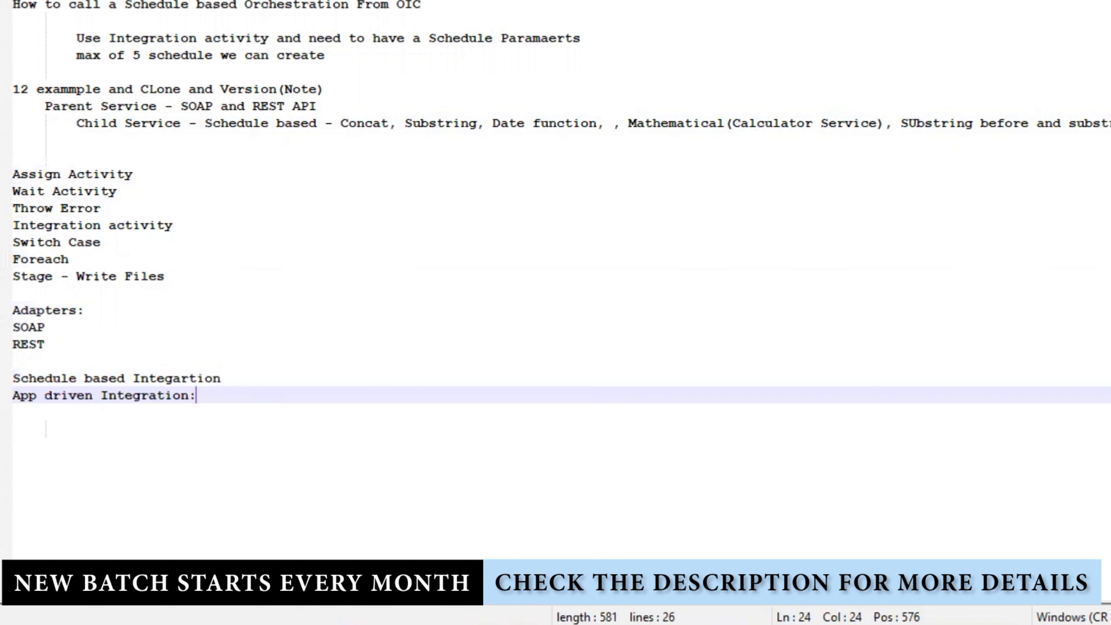
drag(139, 173, 12, 173)
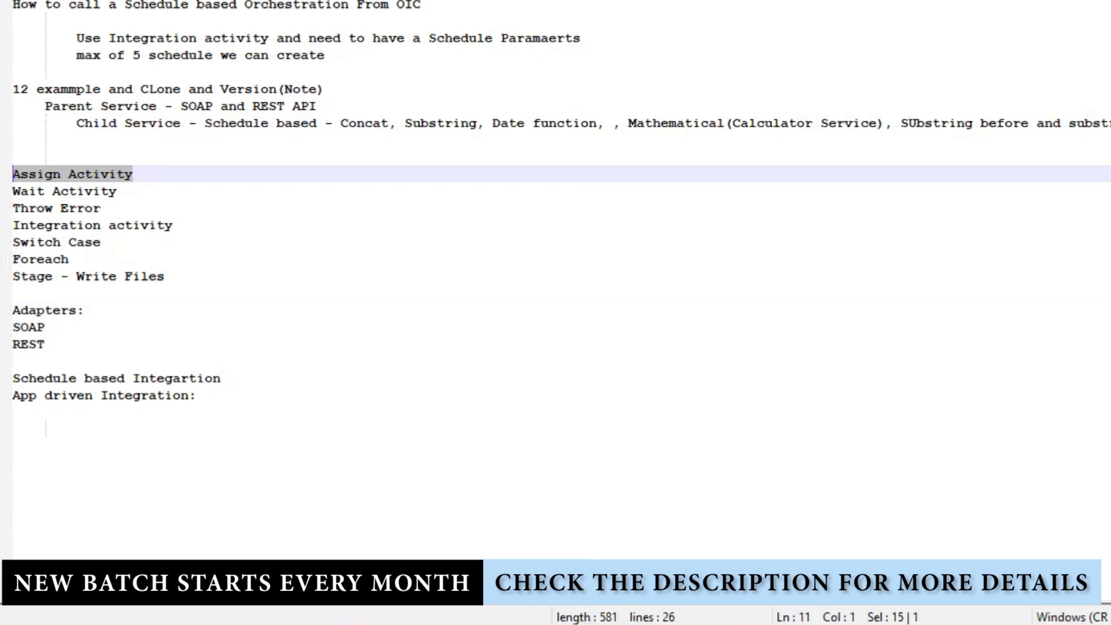
drag(280, 399, 12, 174)
click(223, 299)
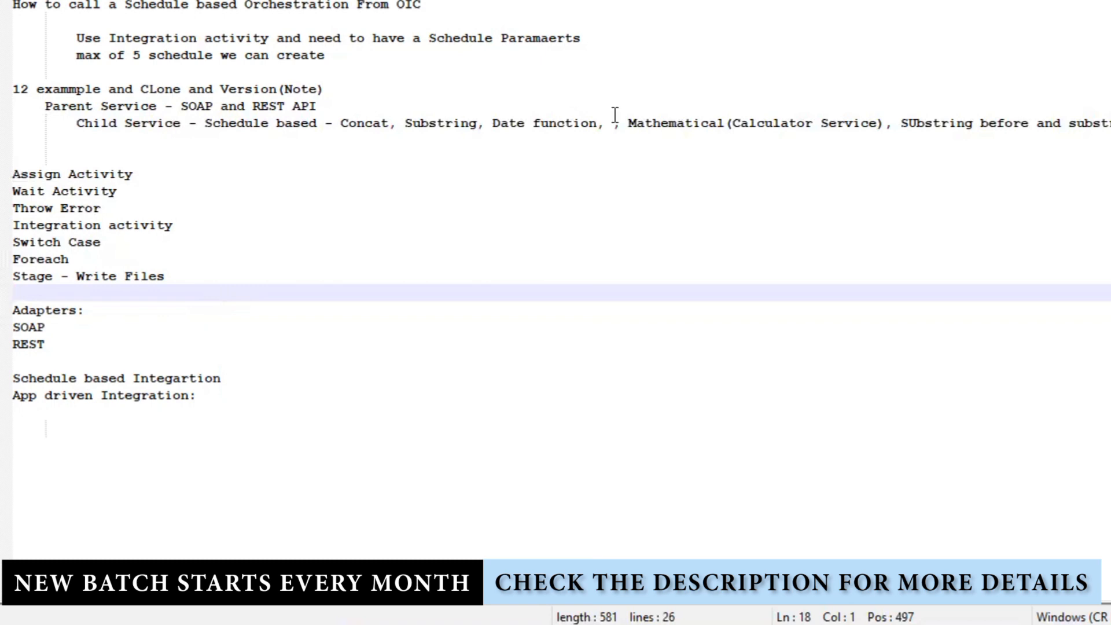
drag(243, 433, 9, 176)
click(427, 321)
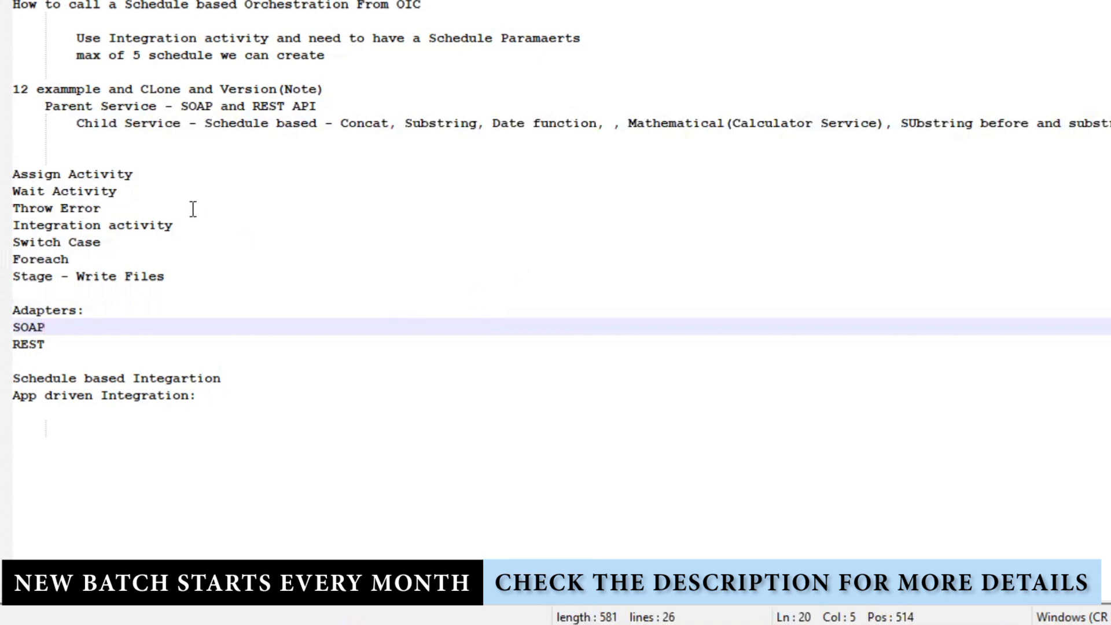
drag(243, 402, 23, 173)
click(463, 314)
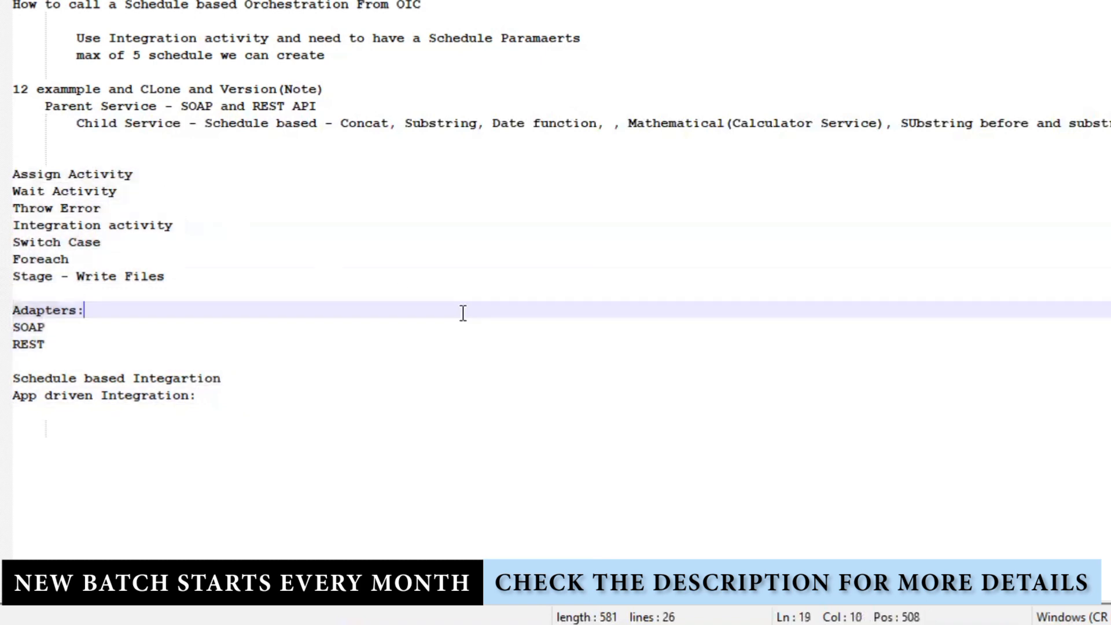